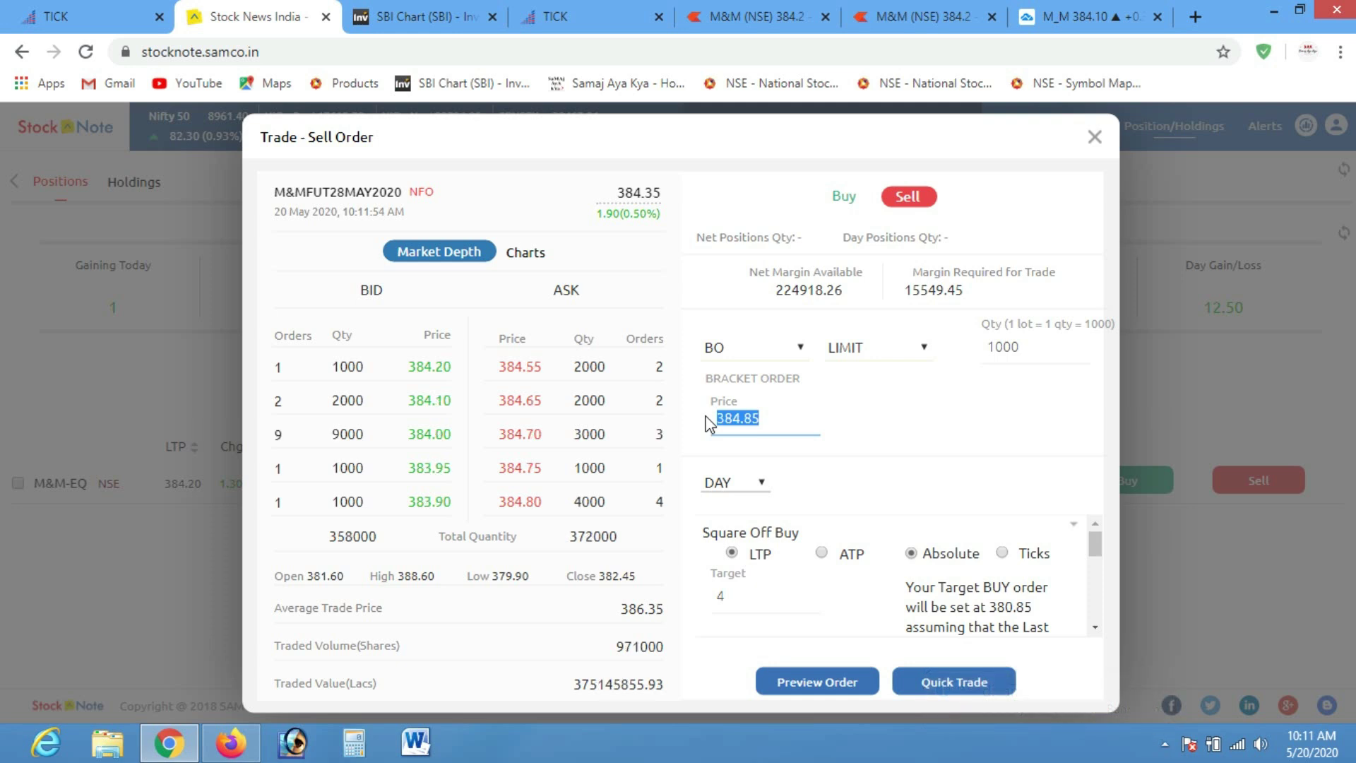
{"action": "left_click", "coordinate": [788, 422]}
{"action": "left_click_drag", "start_coordinate": [796, 422], "coordinate": [710, 431]}
{"action": "left_click", "coordinate": [785, 425]}
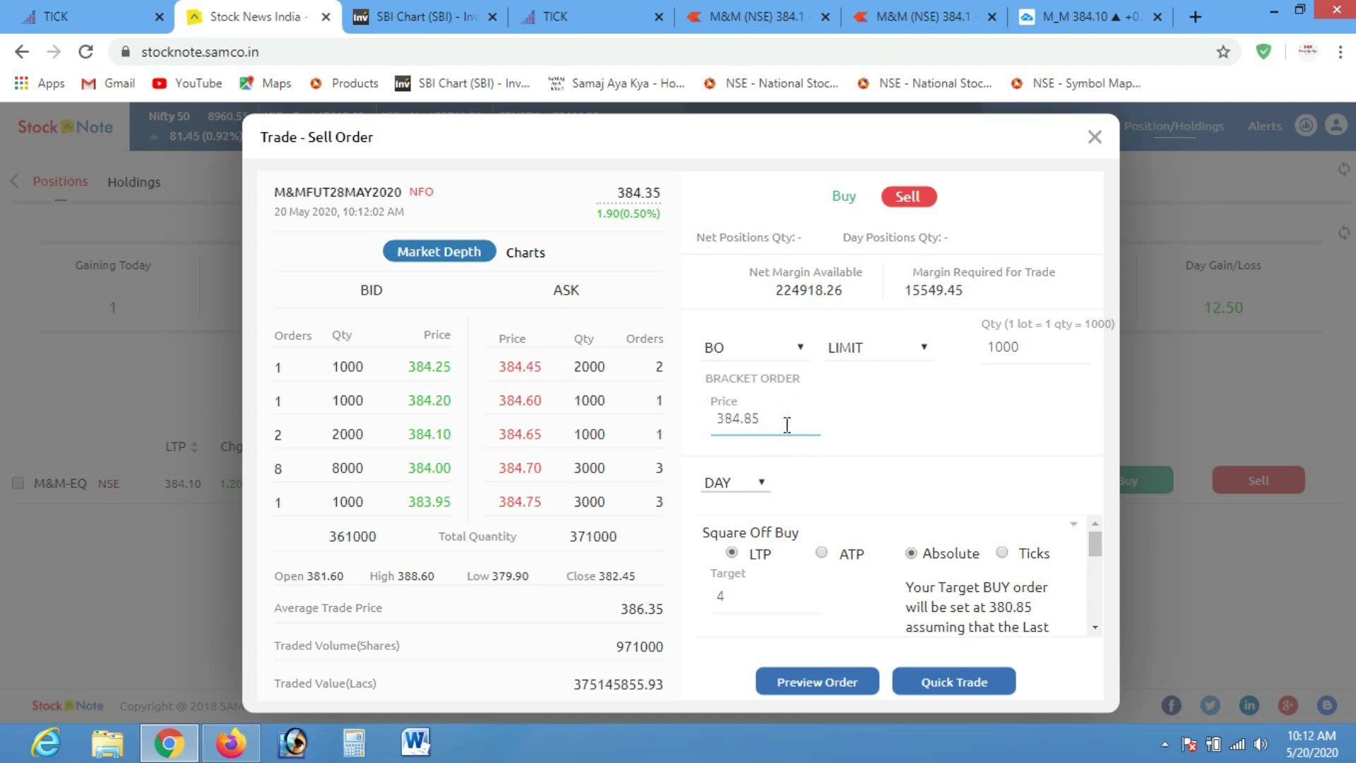
Set the M&M chart in Zerodha Kite to the 1-minute interval and examine the recent candles around the two trend lines
{"action": "left_click", "coordinate": [915, 17]}
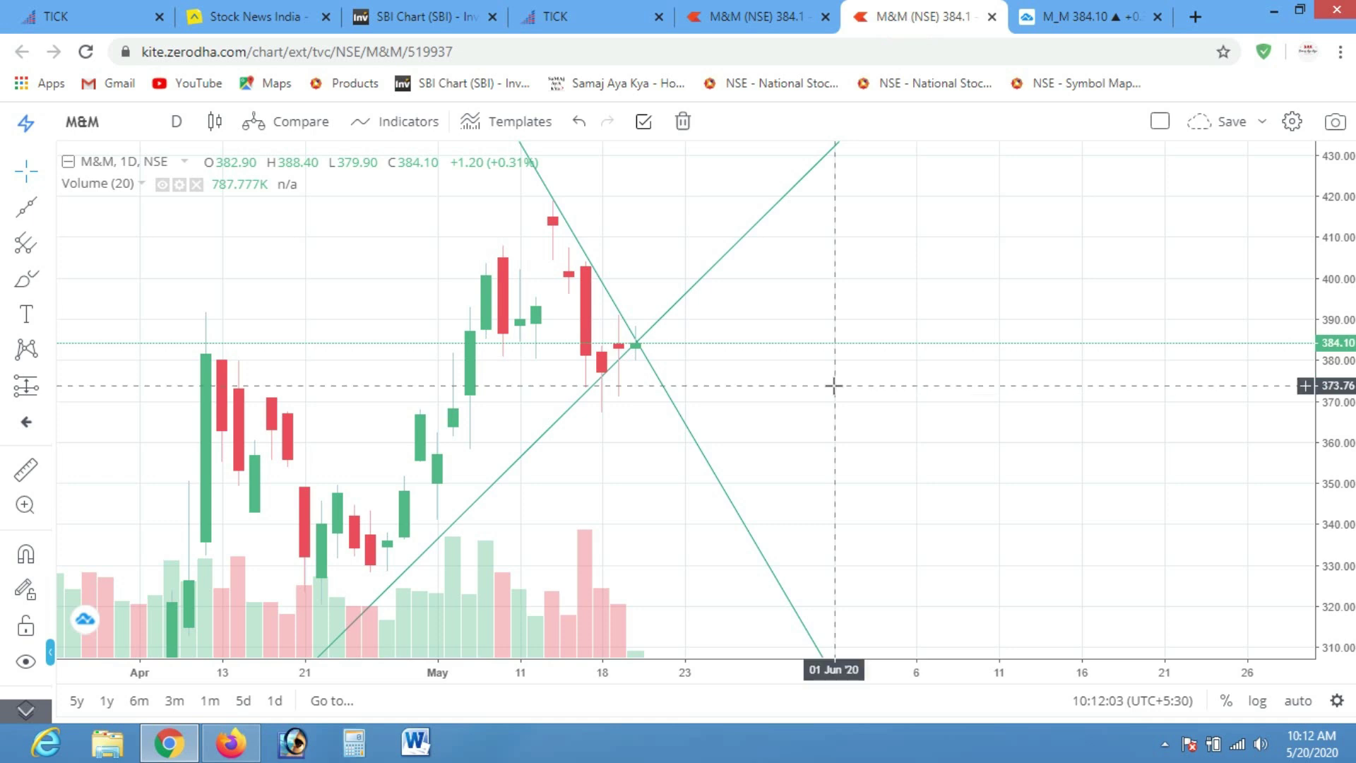
{"action": "left_click", "coordinate": [177, 125]}
{"action": "left_click", "coordinate": [197, 165]}
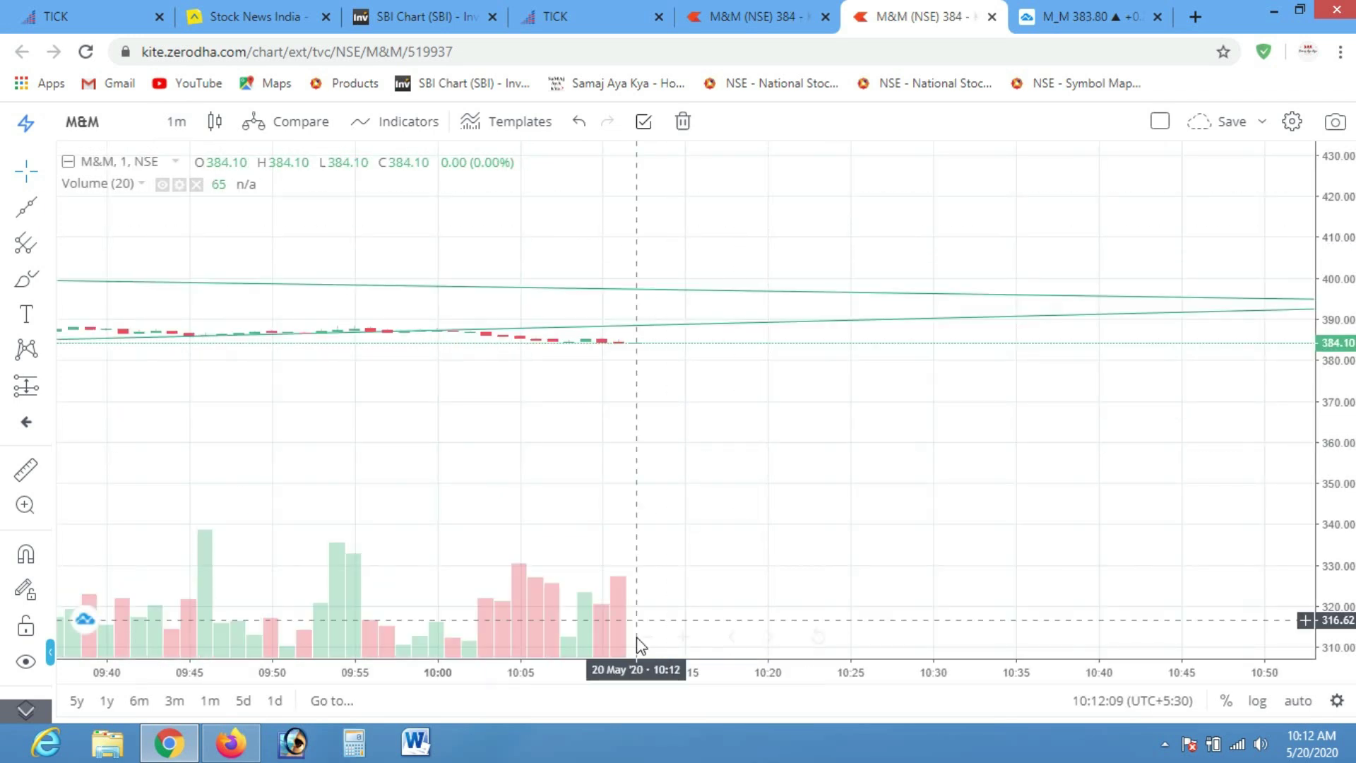
{"action": "left_click", "coordinate": [649, 636]}
{"action": "left_click", "coordinate": [648, 637]}
{"action": "left_click", "coordinate": [648, 637]}
{"action": "left_click_drag", "start_coordinate": [1315, 344], "coordinate": [1307, 188]}
{"action": "left_click_drag", "start_coordinate": [1257, 424], "coordinate": [937, 484]}
{"action": "left_click_drag", "start_coordinate": [1317, 272], "coordinate": [1318, 180]}
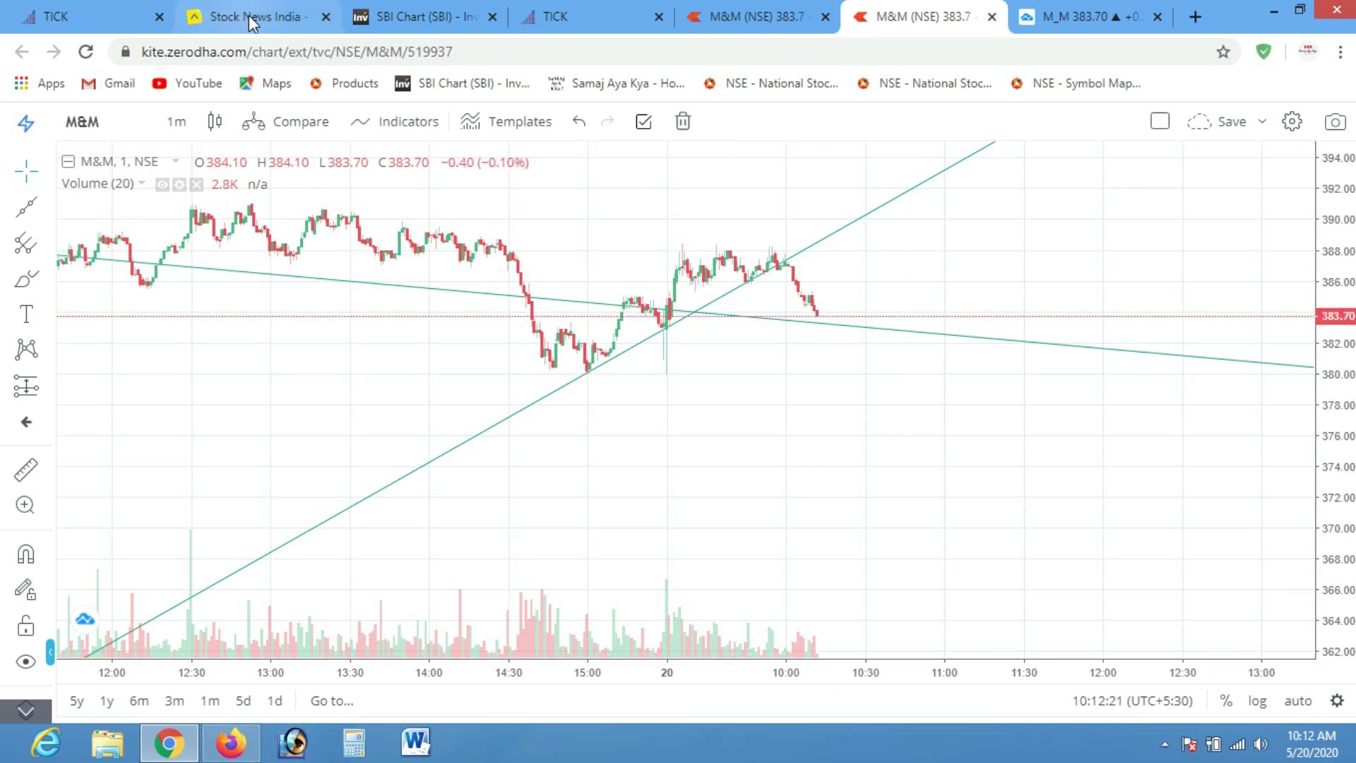
Discard the unsent M&M futures sell order in StockNote and open the order book
{"action": "key", "text": "ctrl+2"}
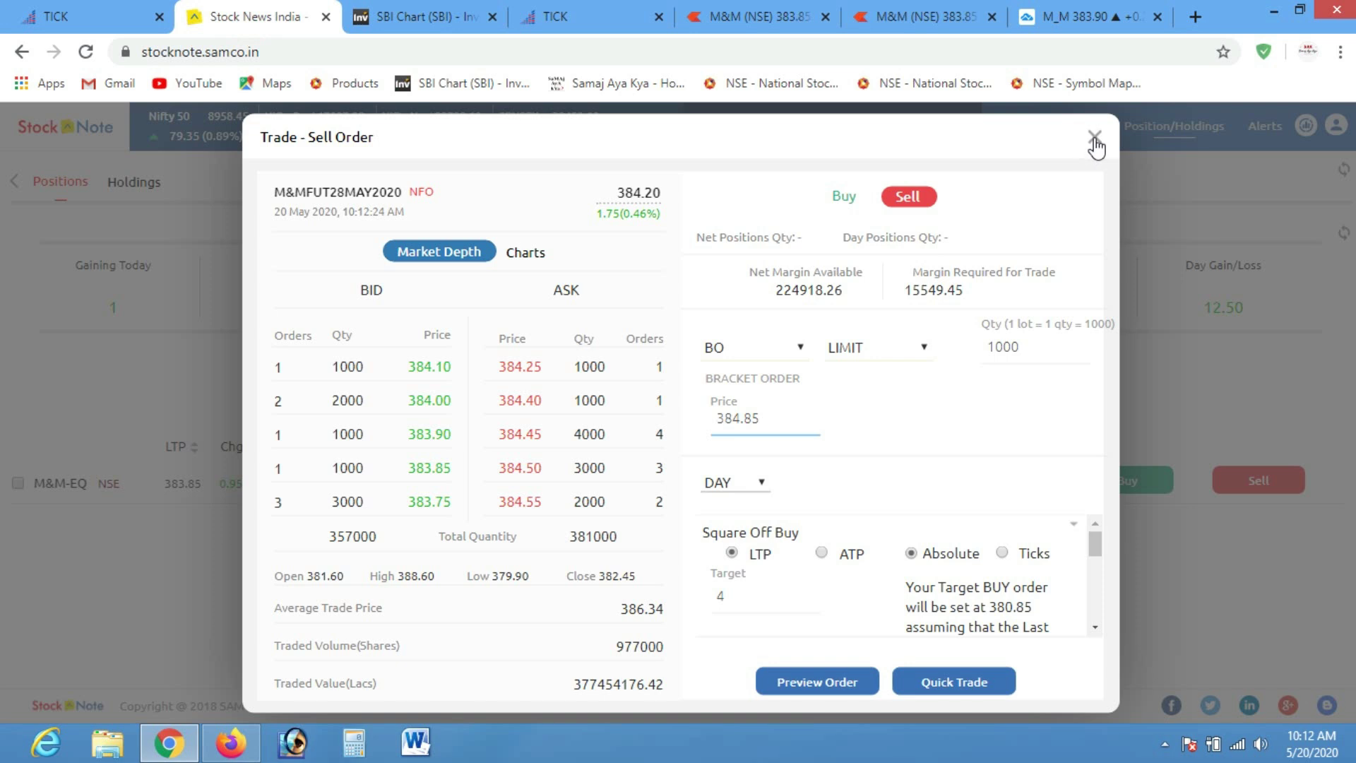
{"action": "left_click", "coordinate": [1095, 135]}
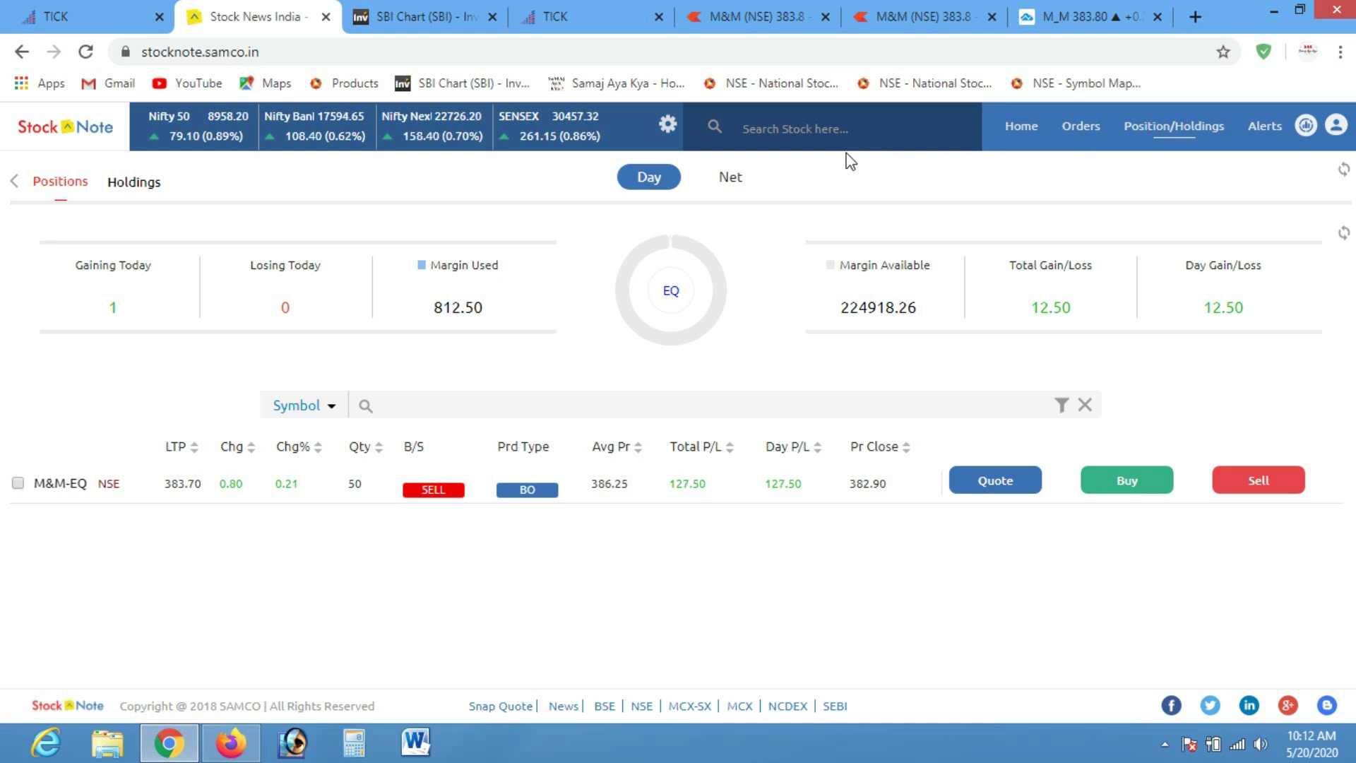
{"action": "left_click", "coordinate": [911, 17]}
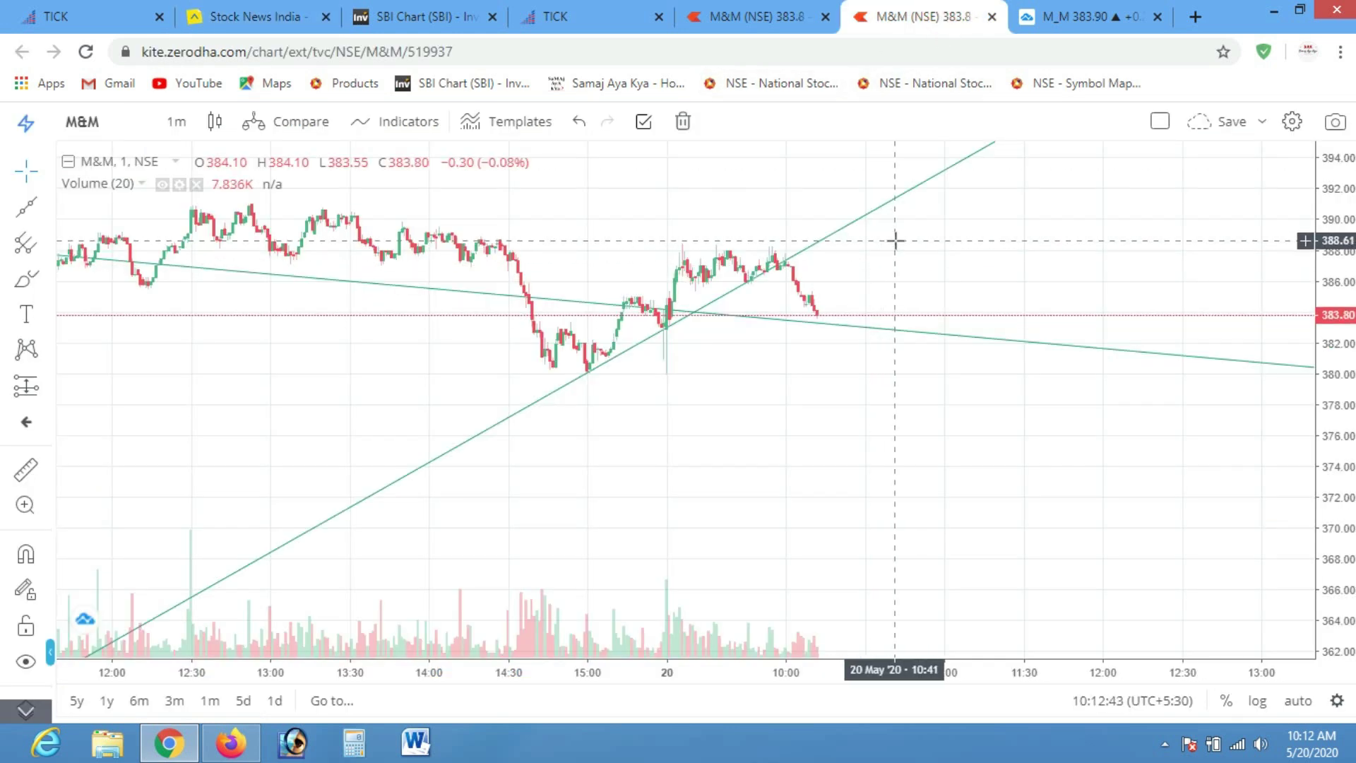
{"action": "left_click", "coordinate": [240, 16]}
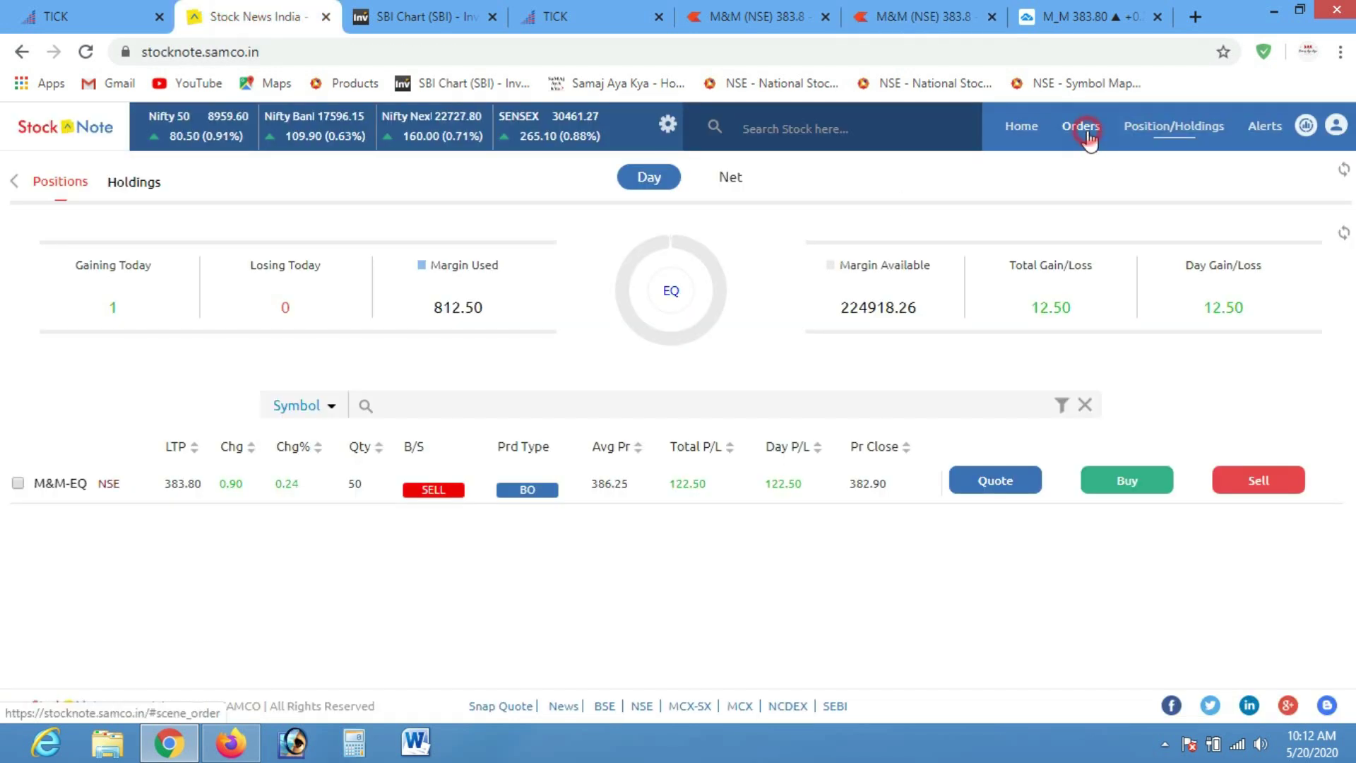
{"action": "left_click", "coordinate": [1081, 127]}
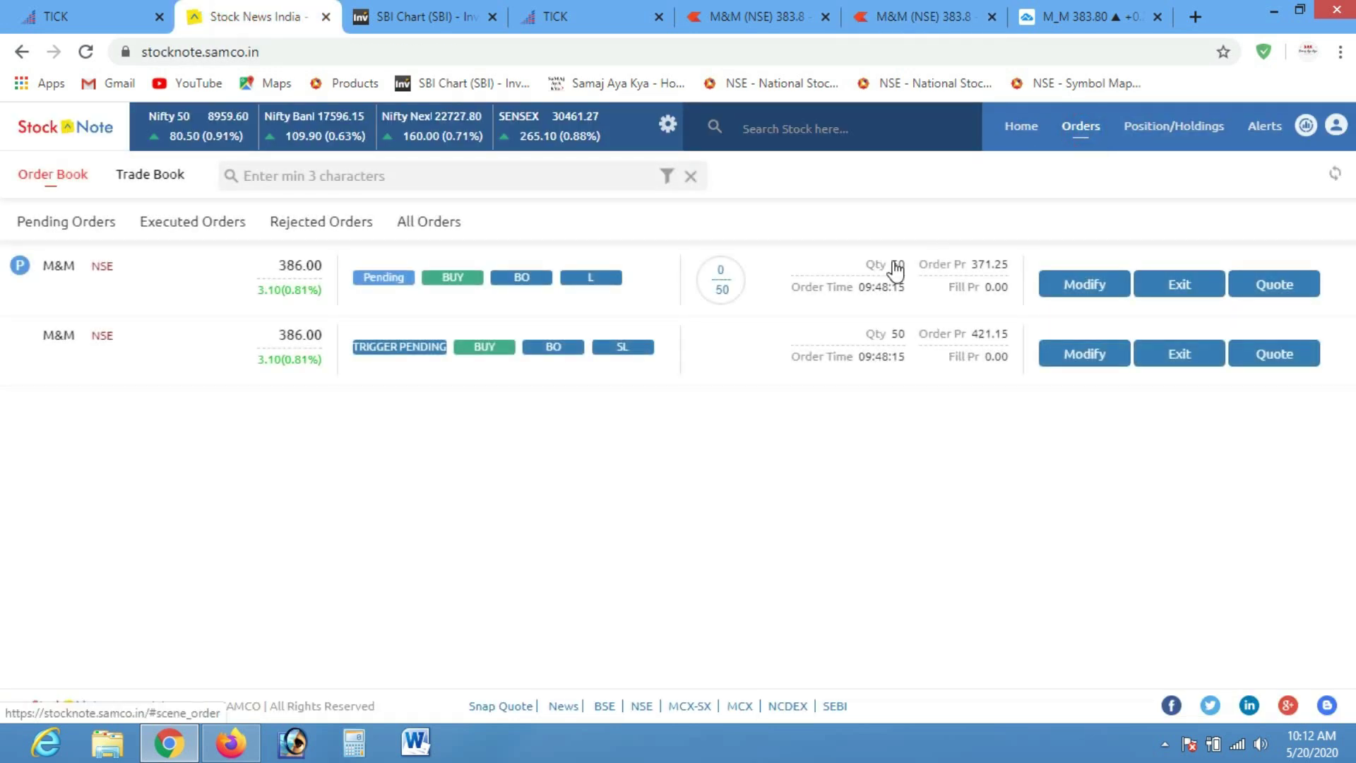
{"action": "left_click", "coordinate": [1082, 289]}
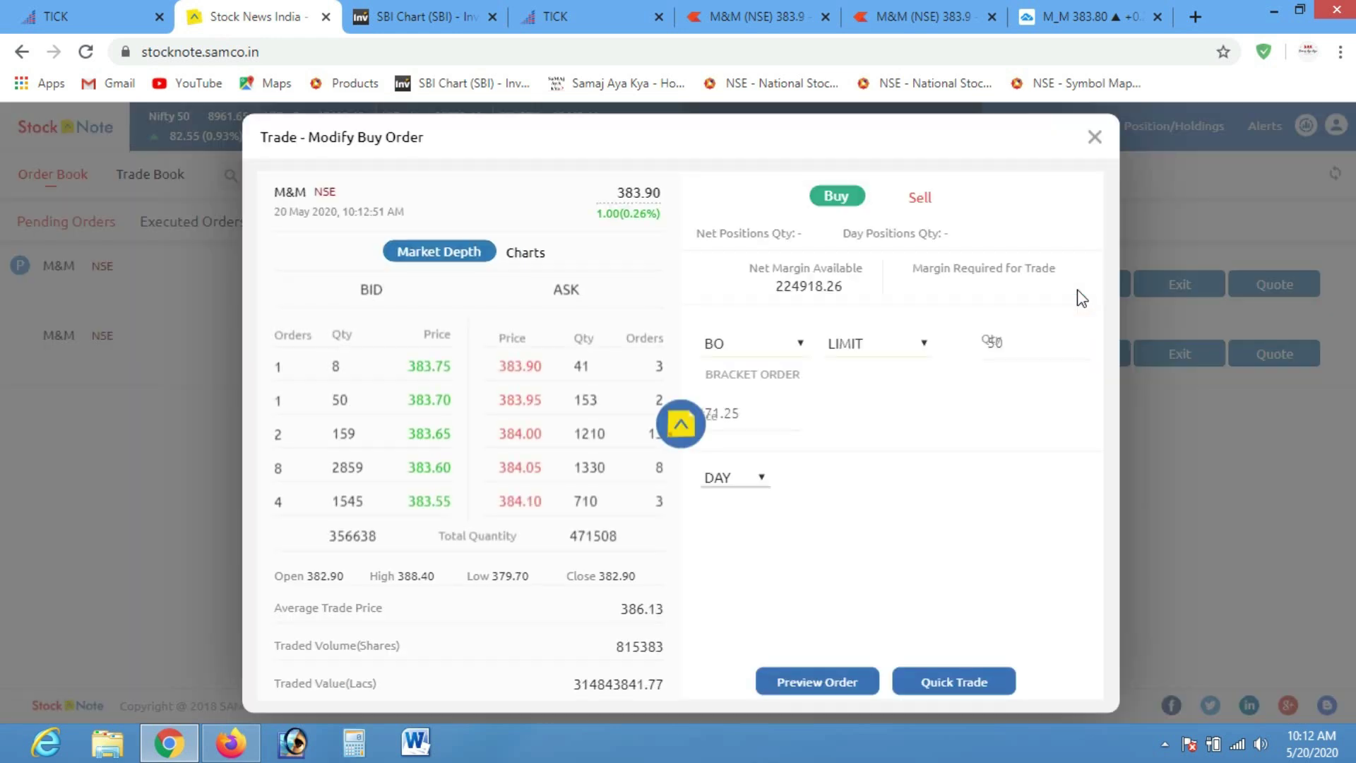
{"action": "double_click", "coordinate": [729, 415]}
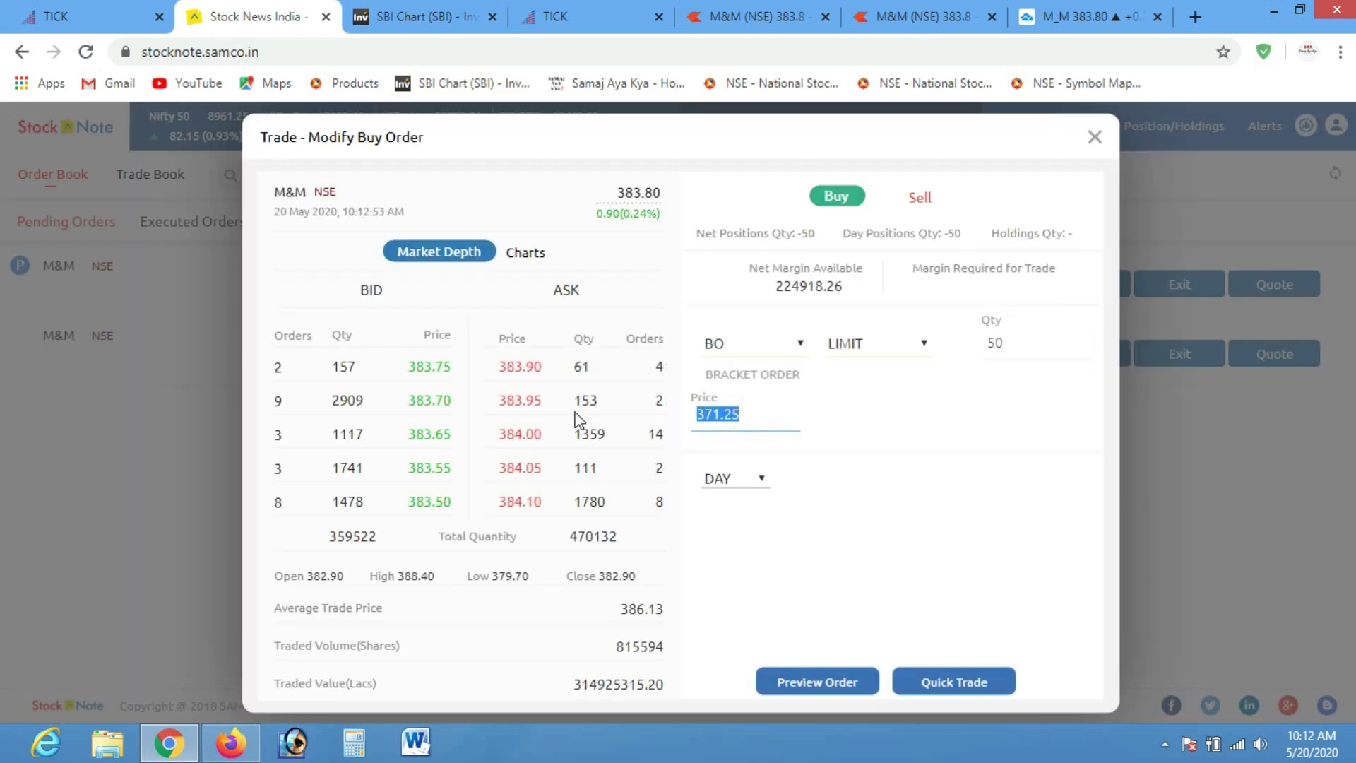
{"action": "left_click", "coordinate": [1095, 138]}
Modify the pending M&M stop-loss buy order to a trigger price of 388.65 and submit the change
{"action": "left_click", "coordinate": [1080, 355]}
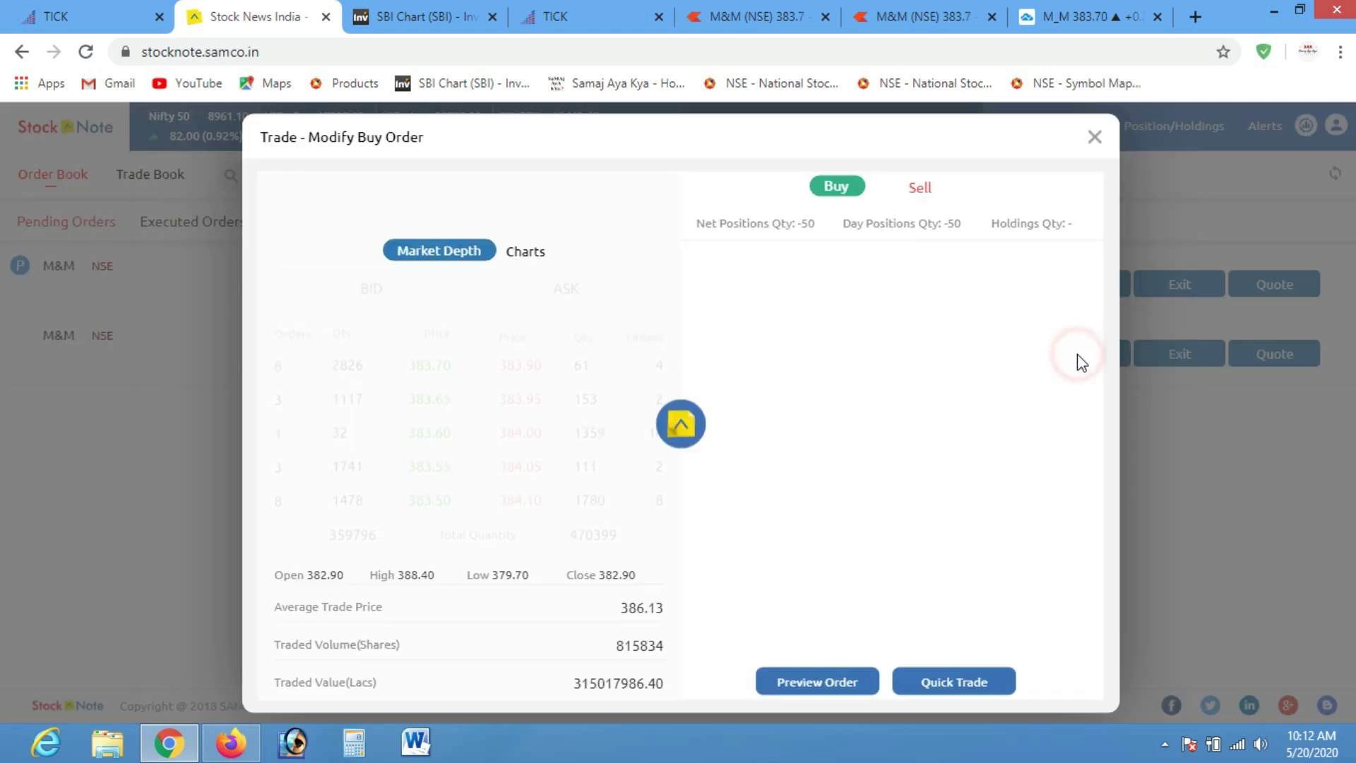
{"action": "double_click", "coordinate": [850, 412]}
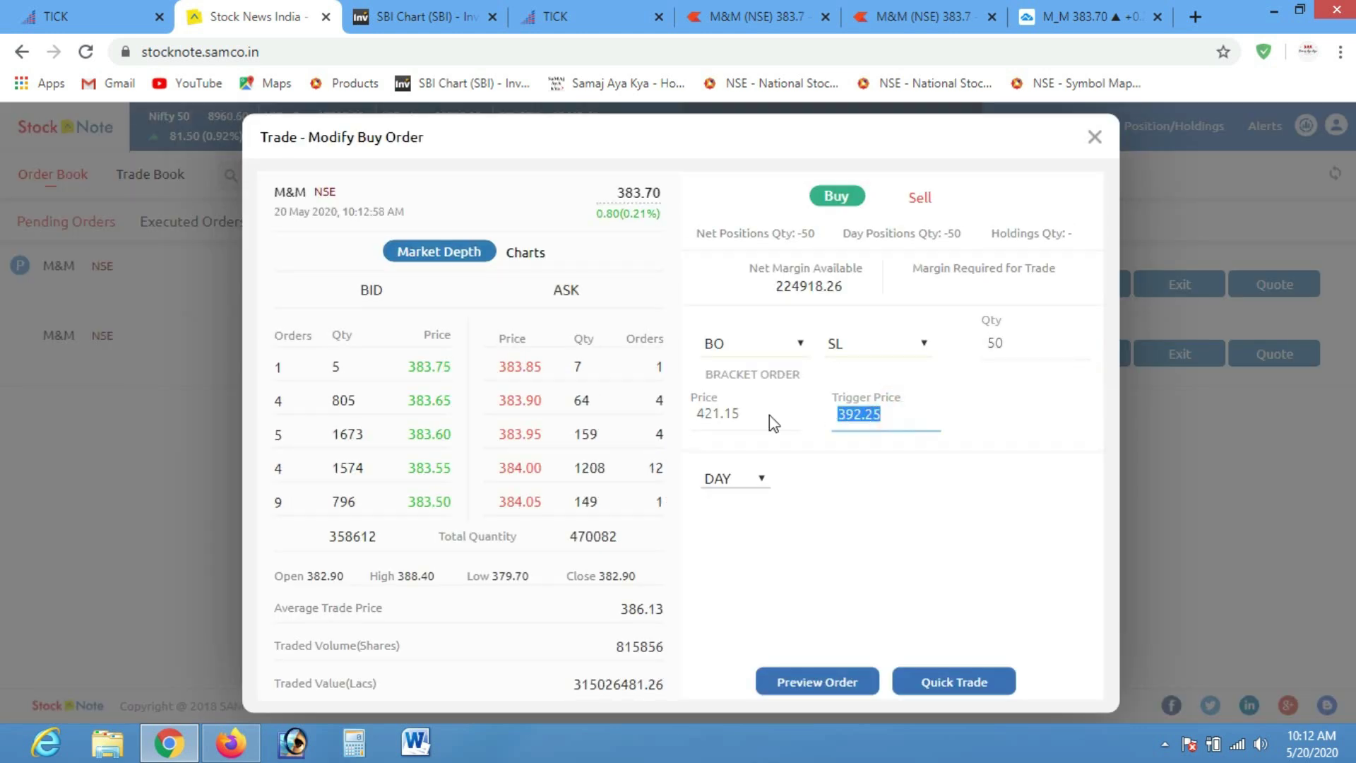
{"action": "type", "text": "388.65"}
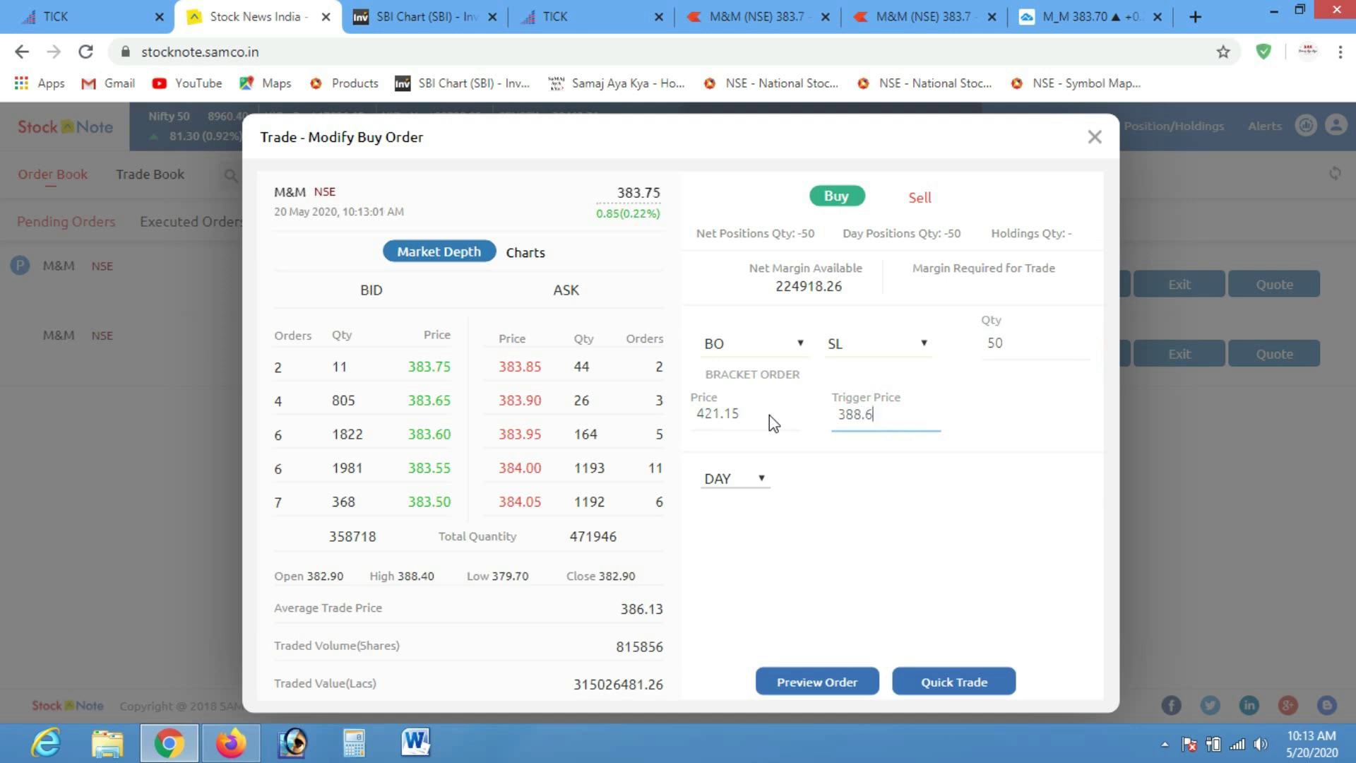
{"action": "left_click", "coordinate": [973, 680]}
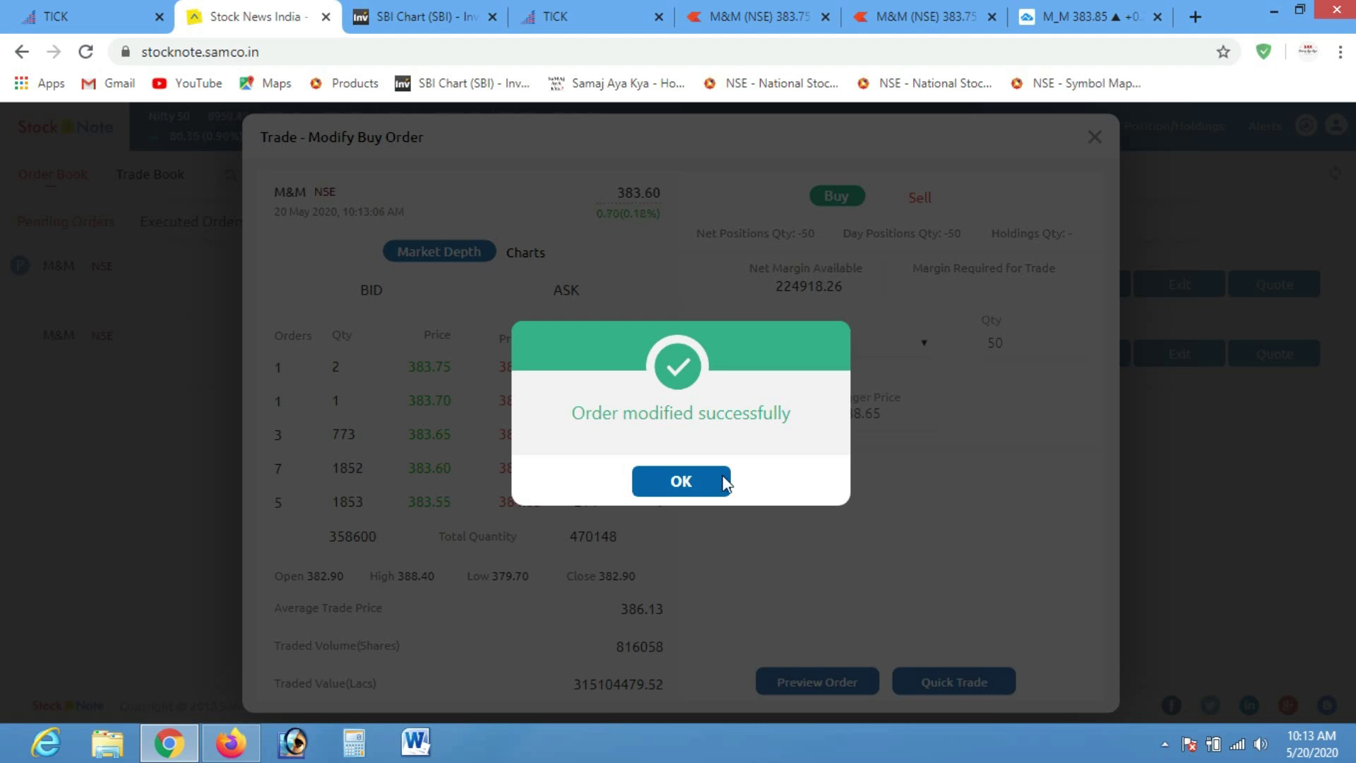
{"action": "left_click", "coordinate": [674, 486]}
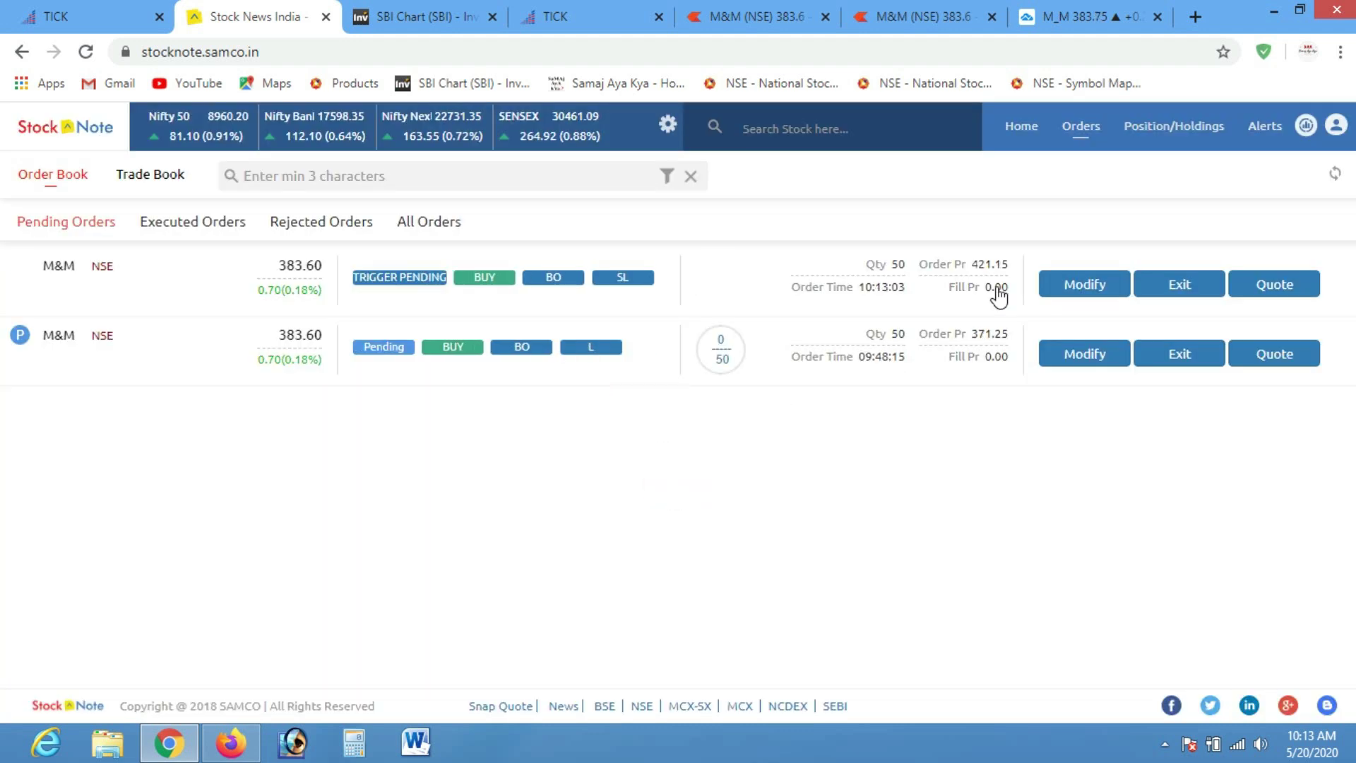
Check the M&M-EQ position and available margin in StockNote, and compare them with the current price action on the Kite chart
{"action": "left_click", "coordinate": [1174, 126]}
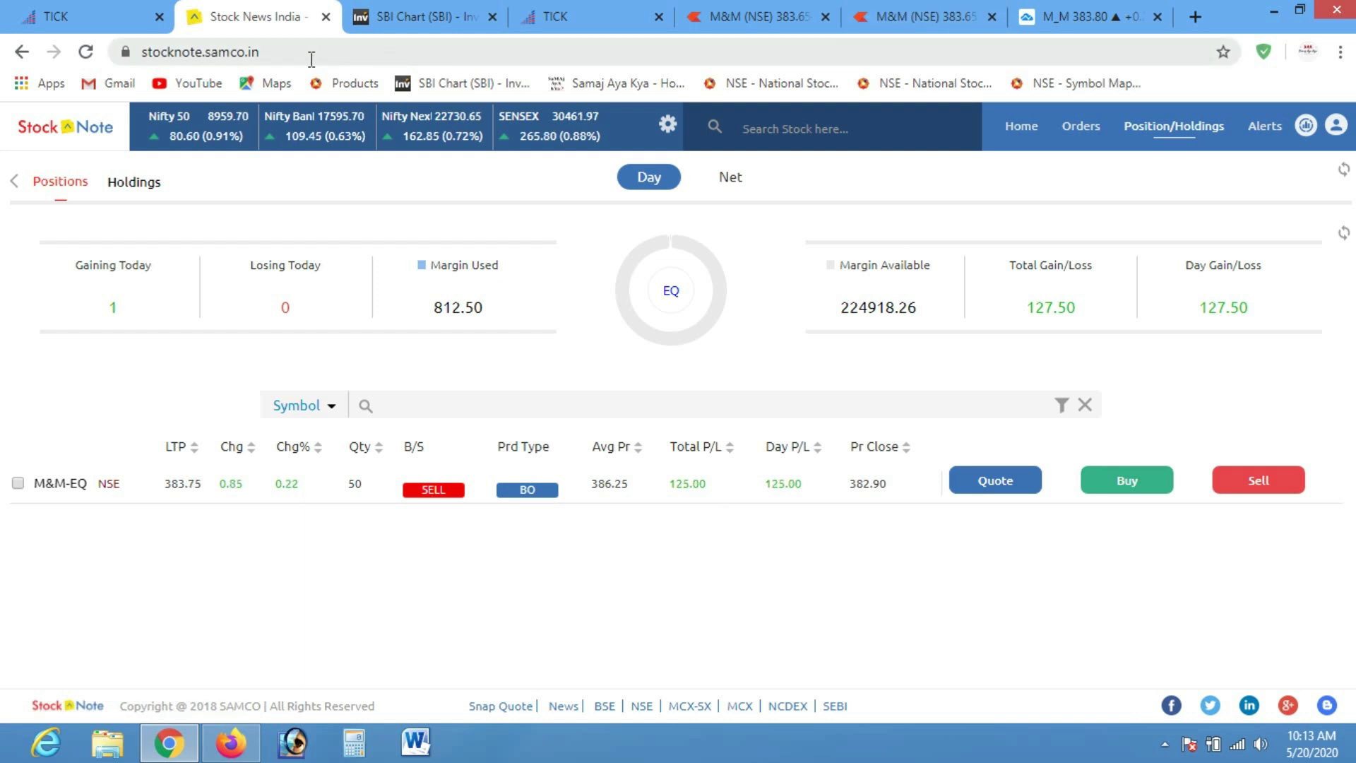
{"action": "left_click", "coordinate": [911, 20]}
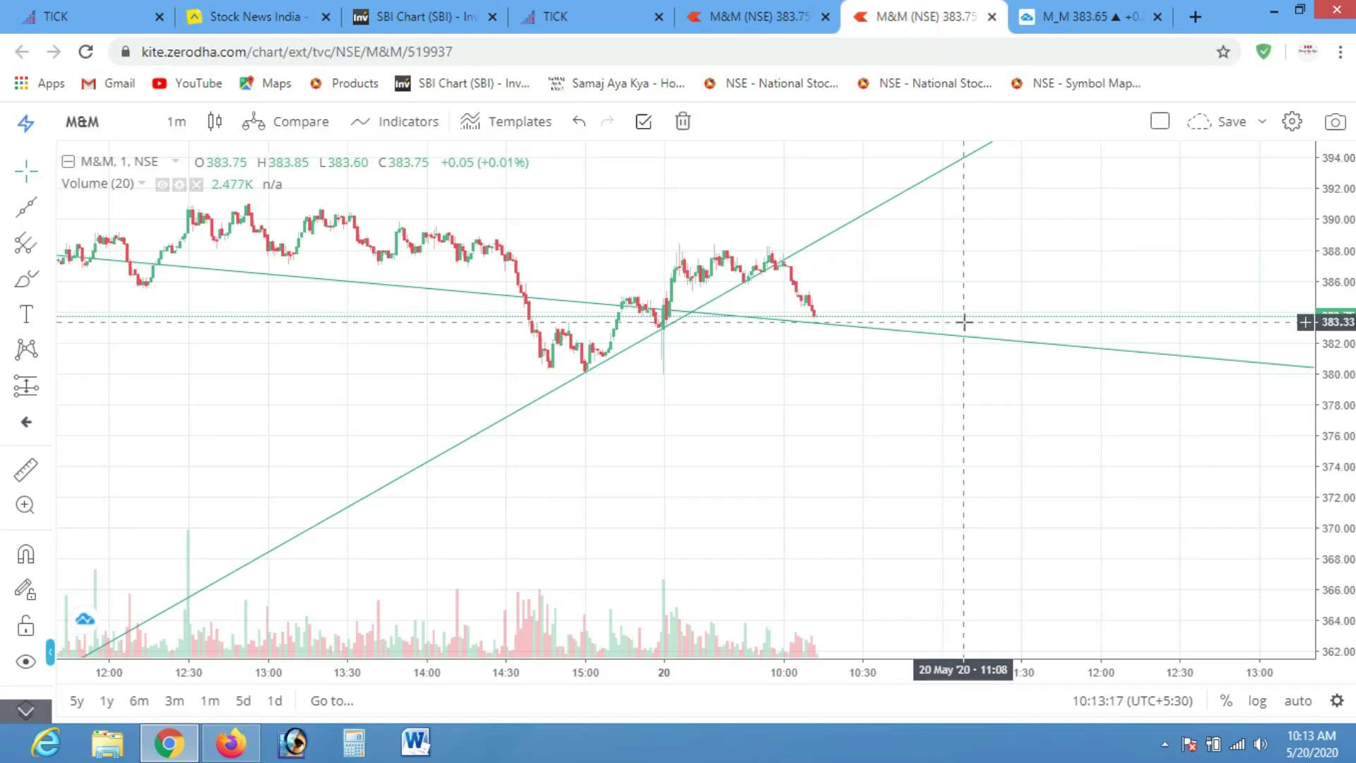
{"action": "left_click", "coordinate": [683, 637]}
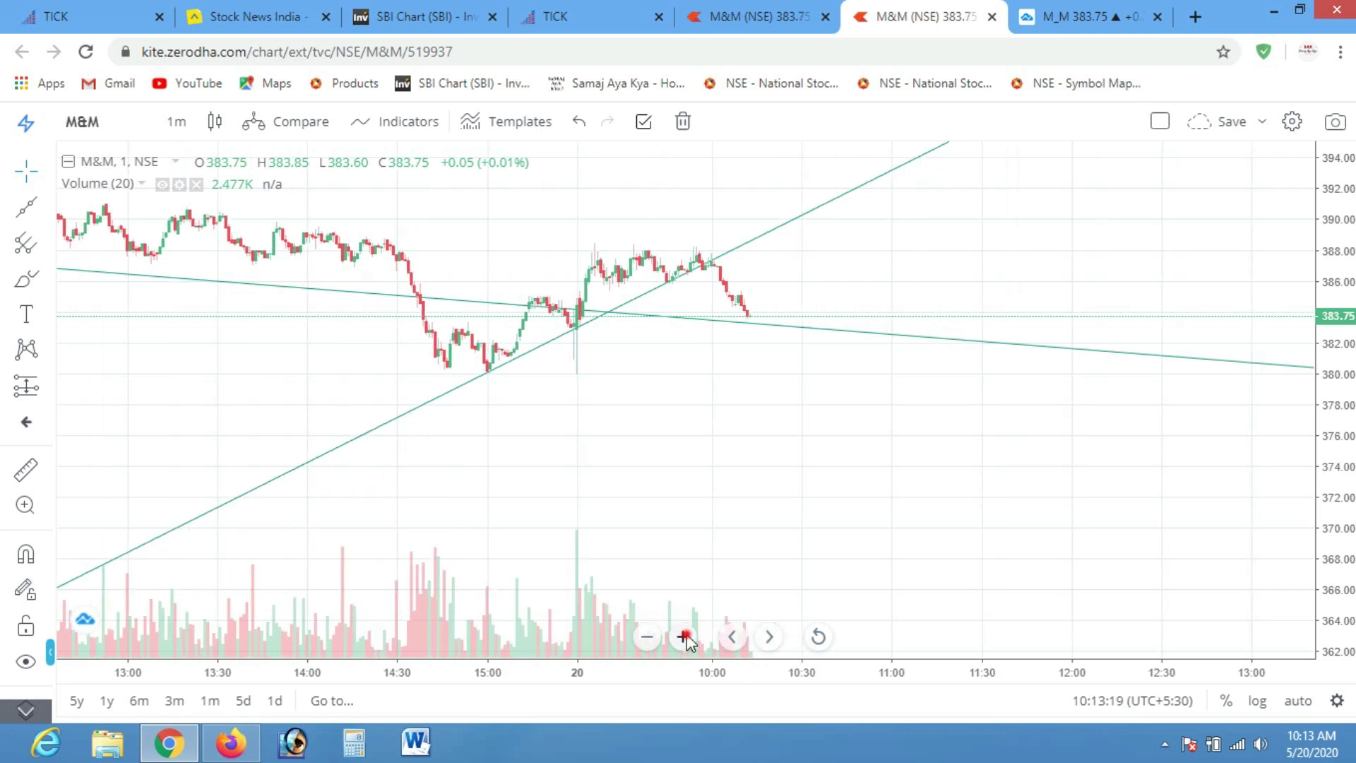
{"action": "left_click_drag", "start_coordinate": [1348, 485], "coordinate": [1345, 452]}
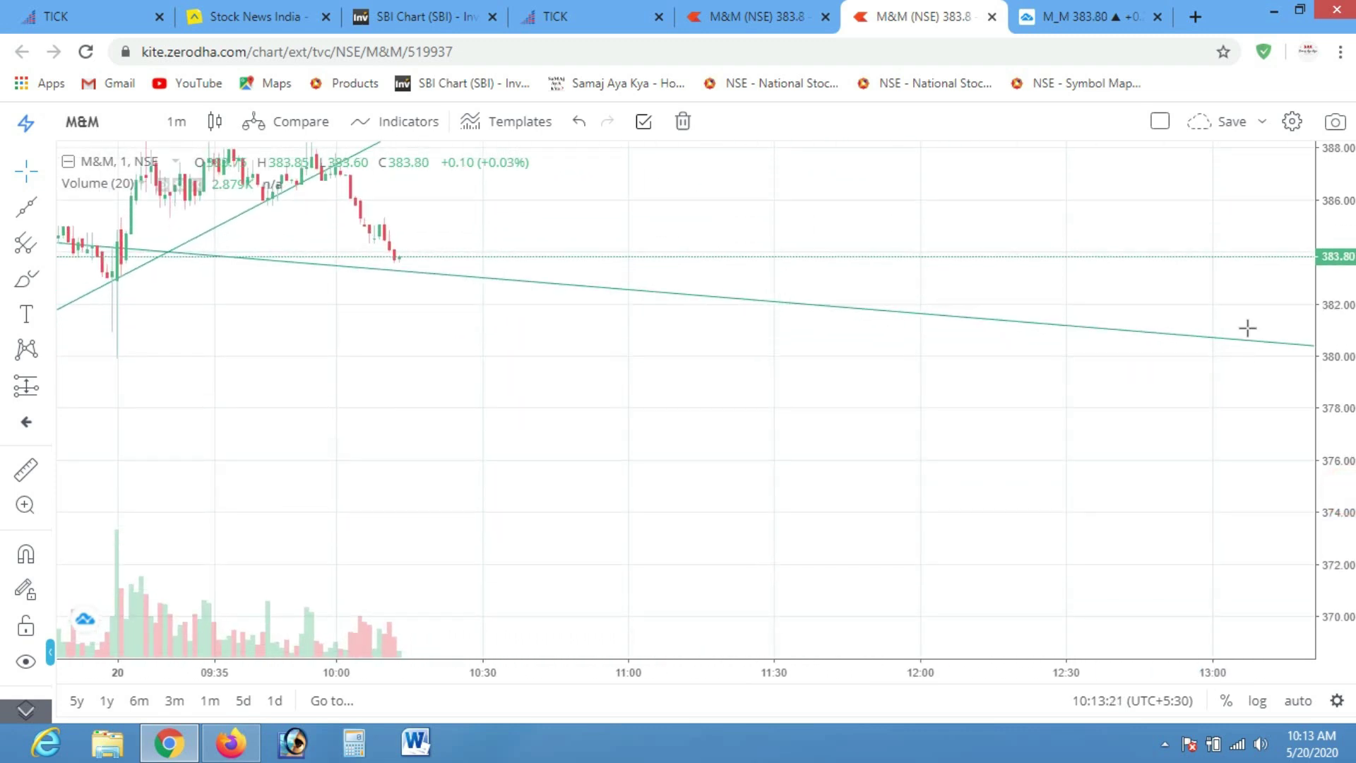
{"action": "left_click_drag", "start_coordinate": [434, 406], "coordinate": [654, 454]}
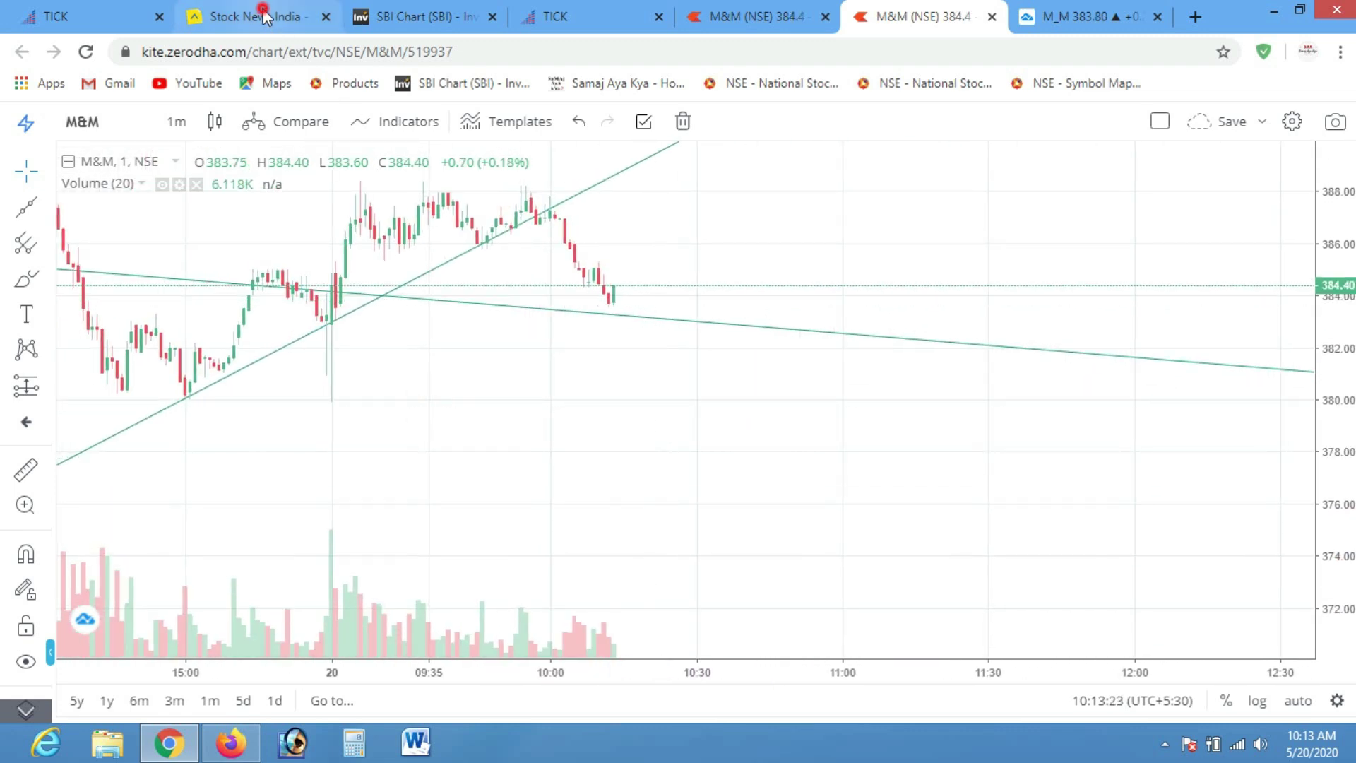
{"action": "left_click", "coordinate": [263, 15]}
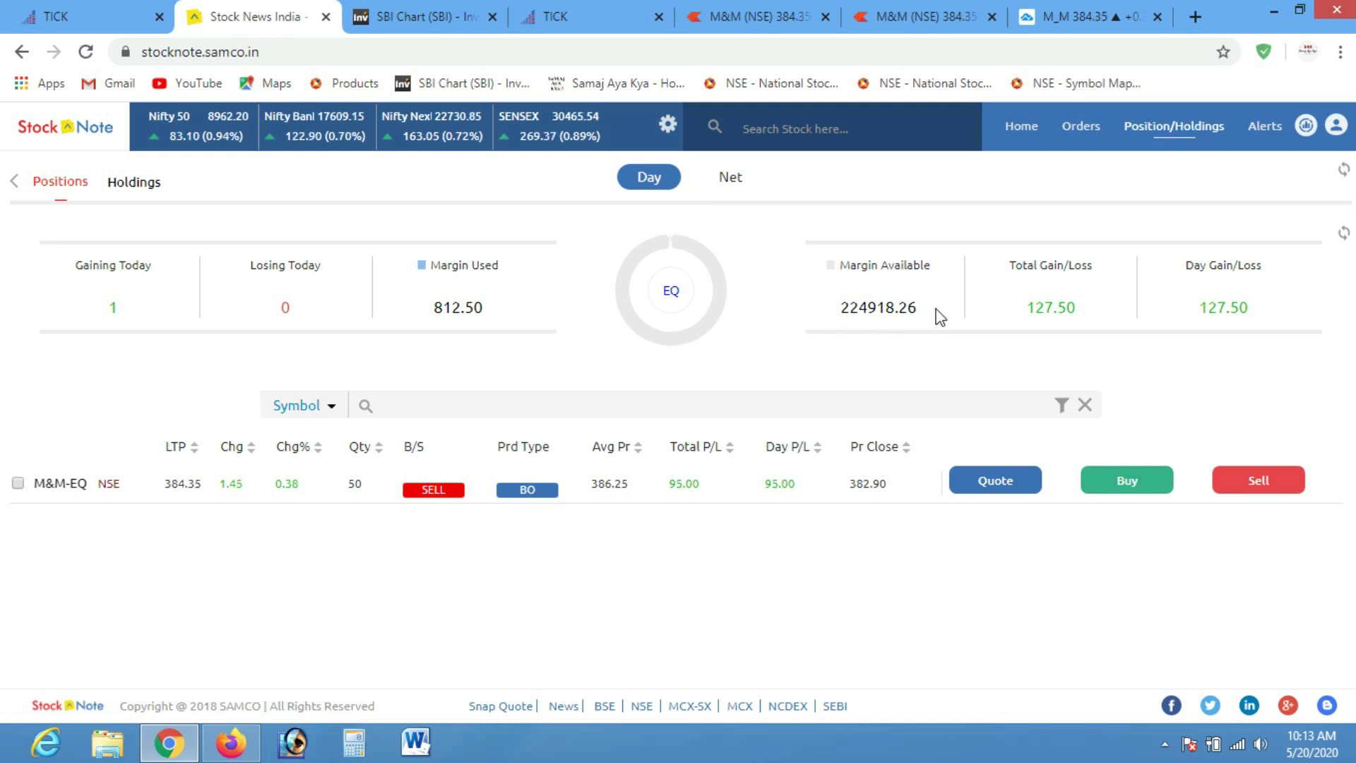
{"action": "left_click", "coordinate": [854, 300]}
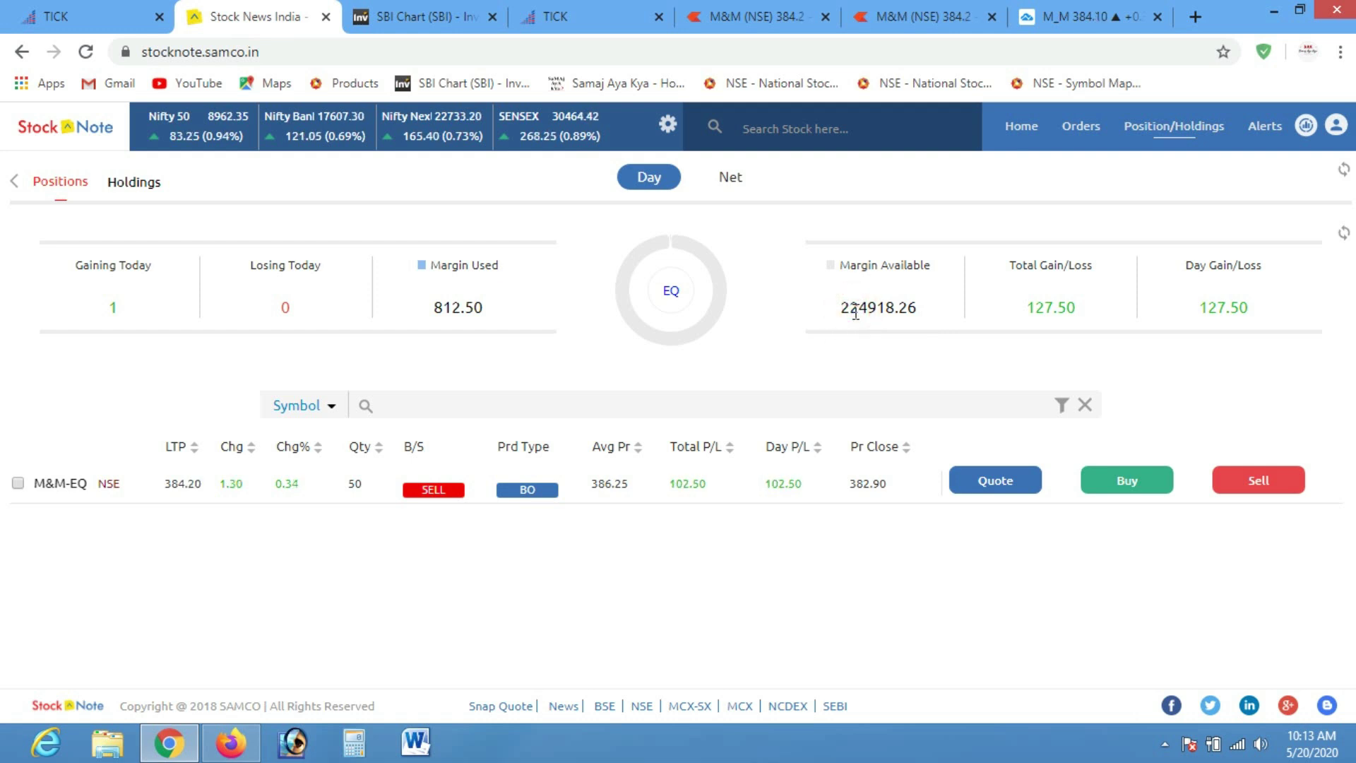
{"action": "left_click", "coordinate": [728, 577]}
{"action": "left_click", "coordinate": [912, 24]}
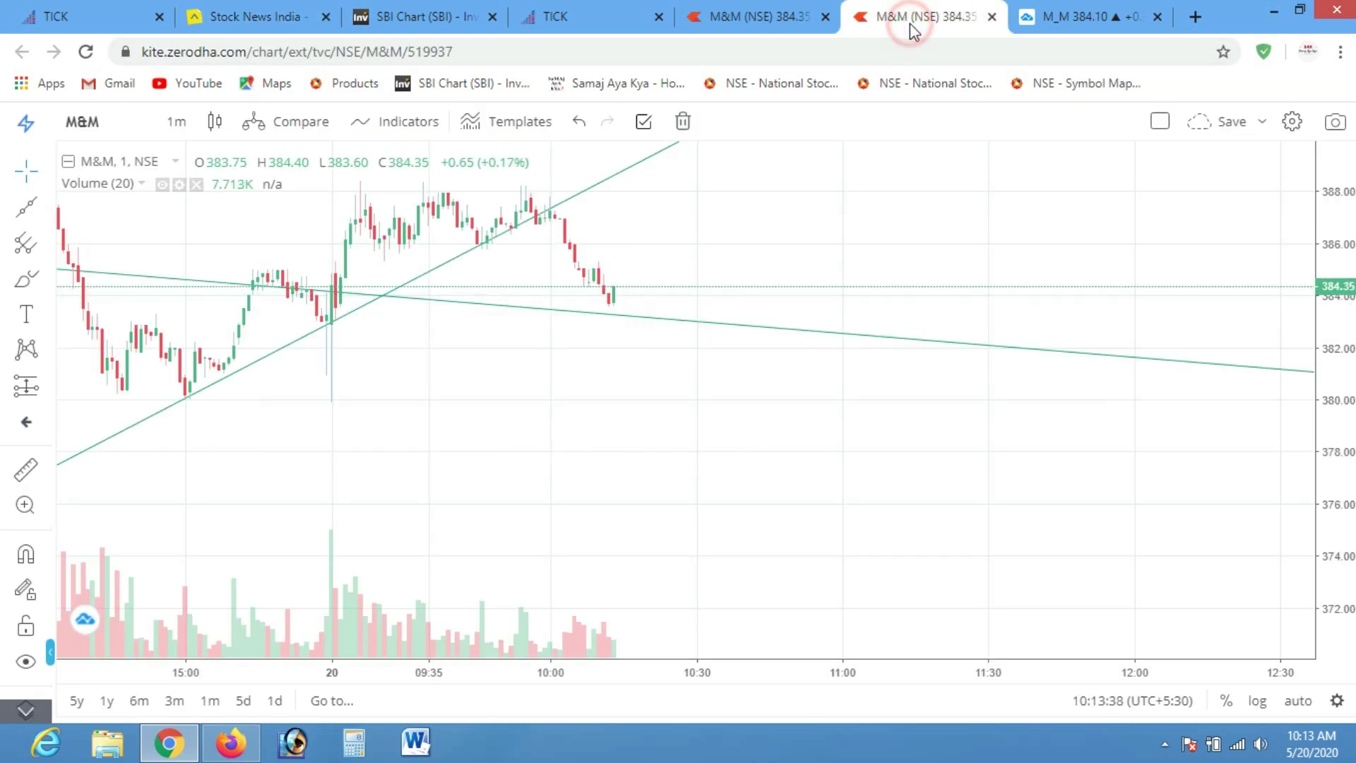
{"action": "left_click_drag", "start_coordinate": [608, 384], "coordinate": [727, 384]}
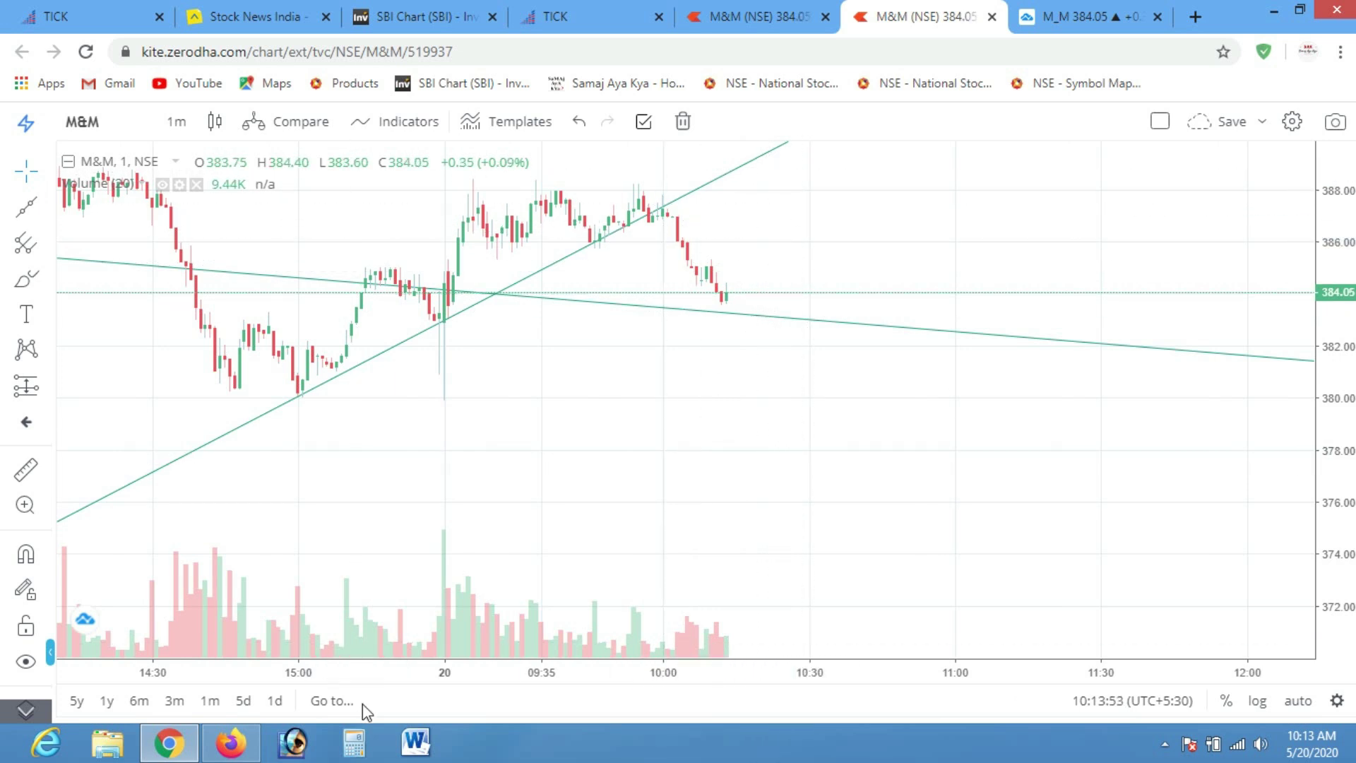
Calculate the possible loss at the stop in Calculator: 386.1 minus 388.65, multiplied by the quantity of 50
{"action": "left_click", "coordinate": [355, 744]}
{"action": "type", "text": "386.1"}
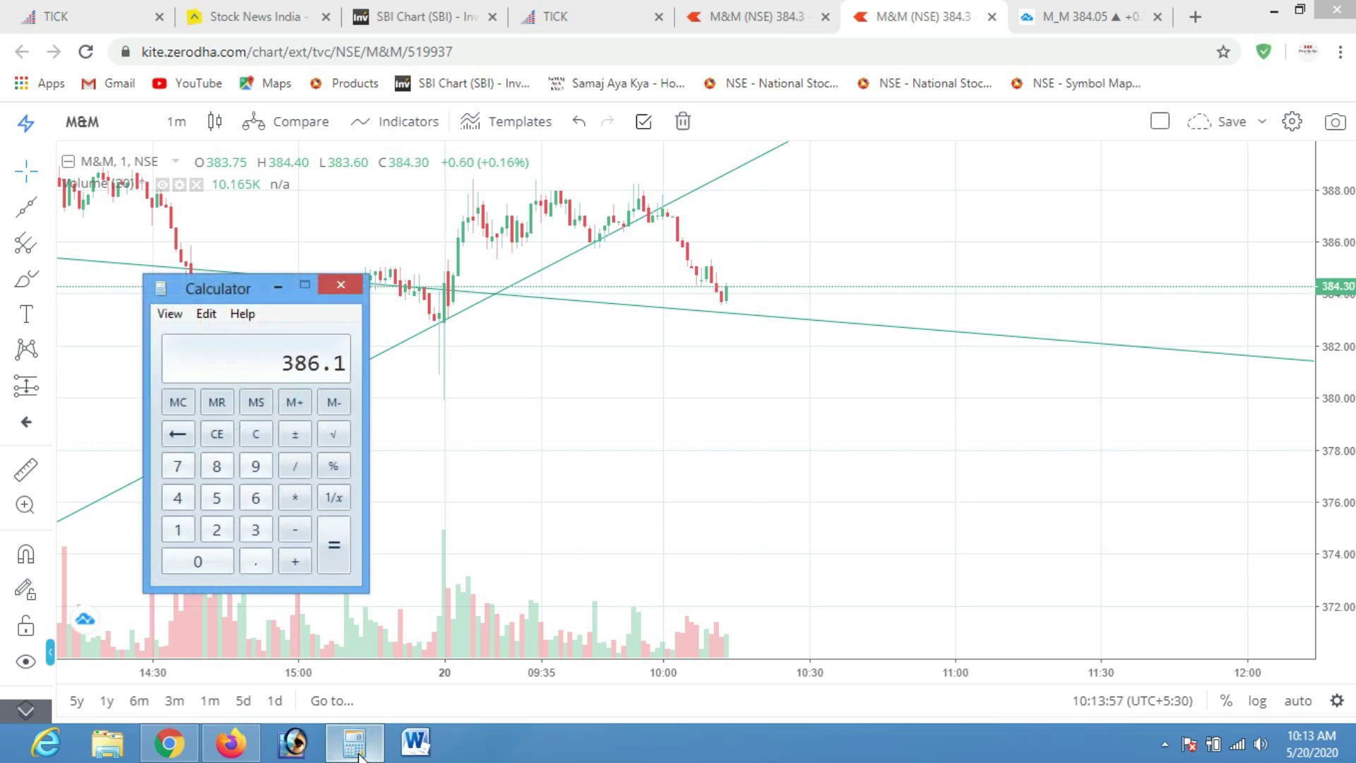
{"action": "type", "text": "388.65"}
{"action": "key", "text": "Return"}
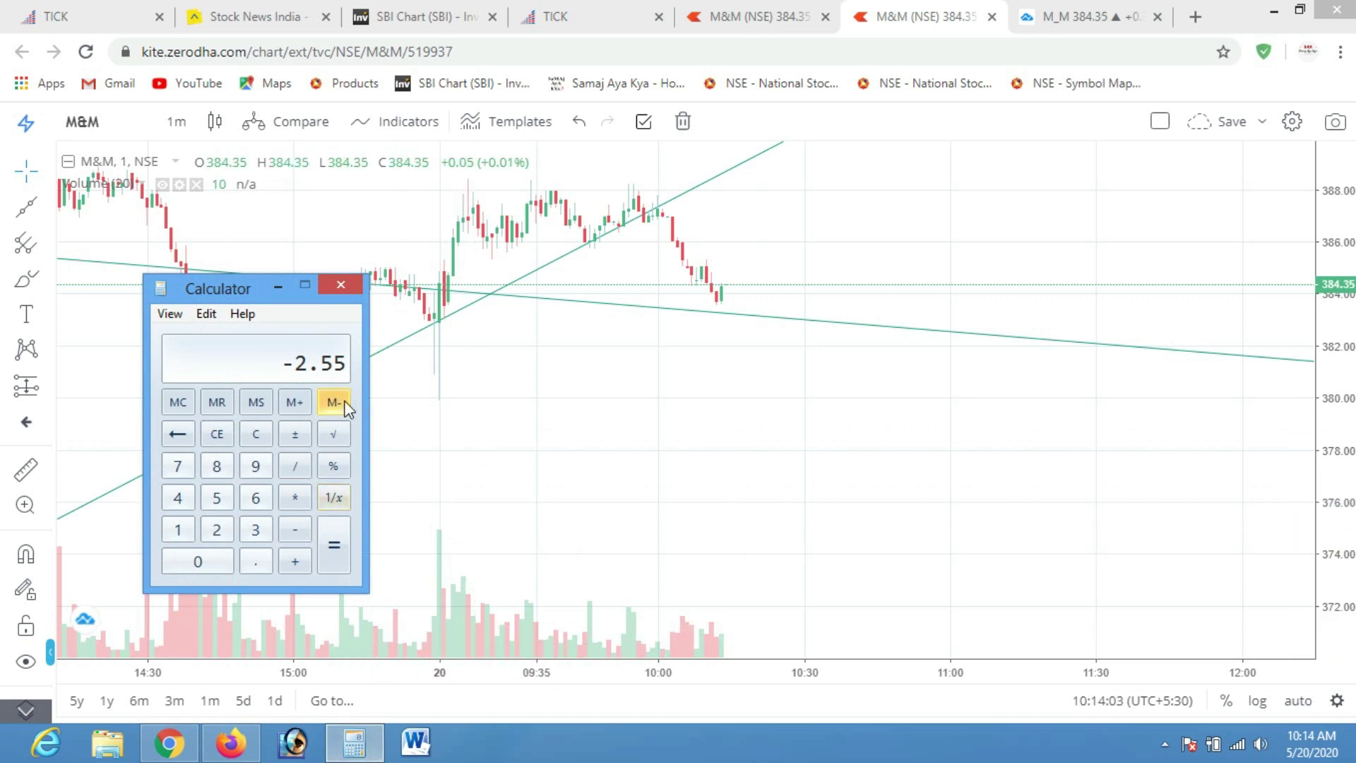
{"action": "key", "text": "Return"}
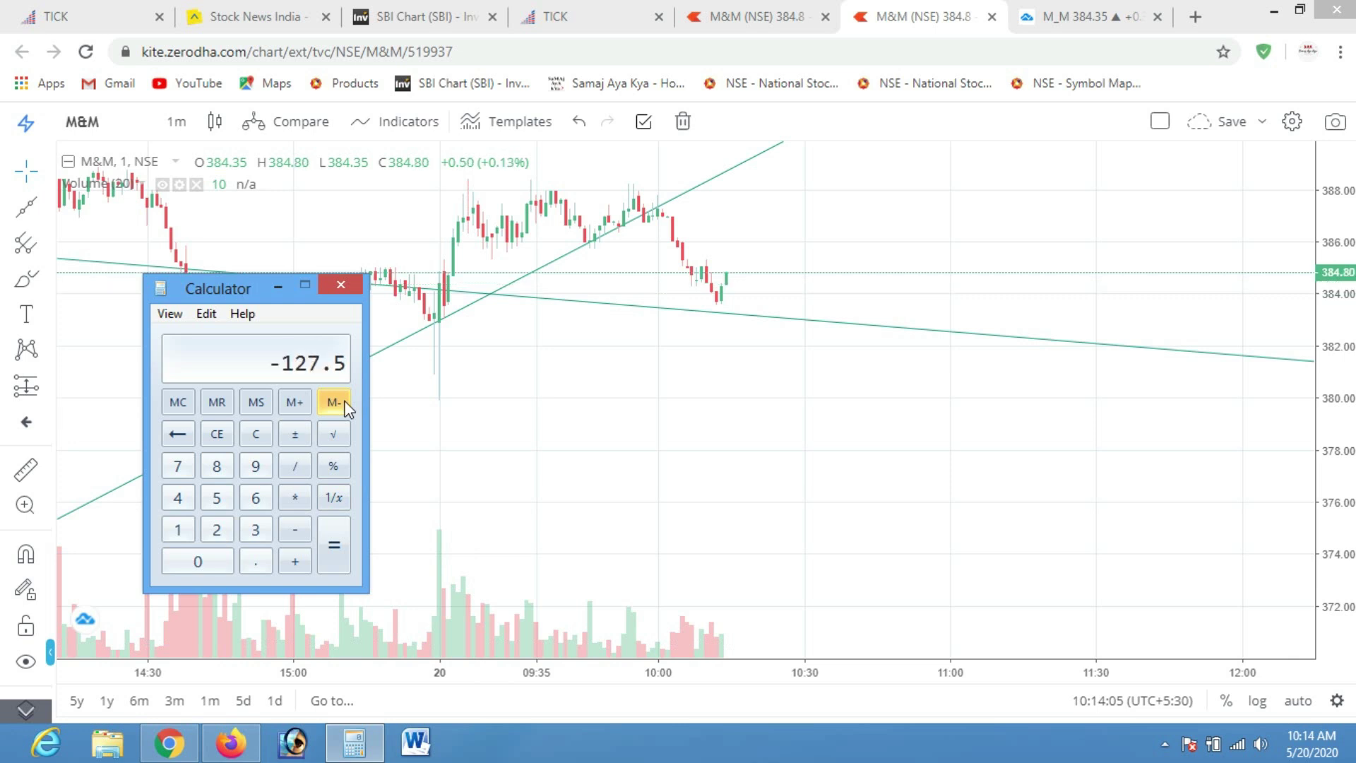
{"action": "left_click", "coordinate": [341, 285]}
Follow the running profit of the short M&M-EQ position while examining the 1-minute candles at the falling trend line
{"action": "left_click", "coordinate": [254, 16]}
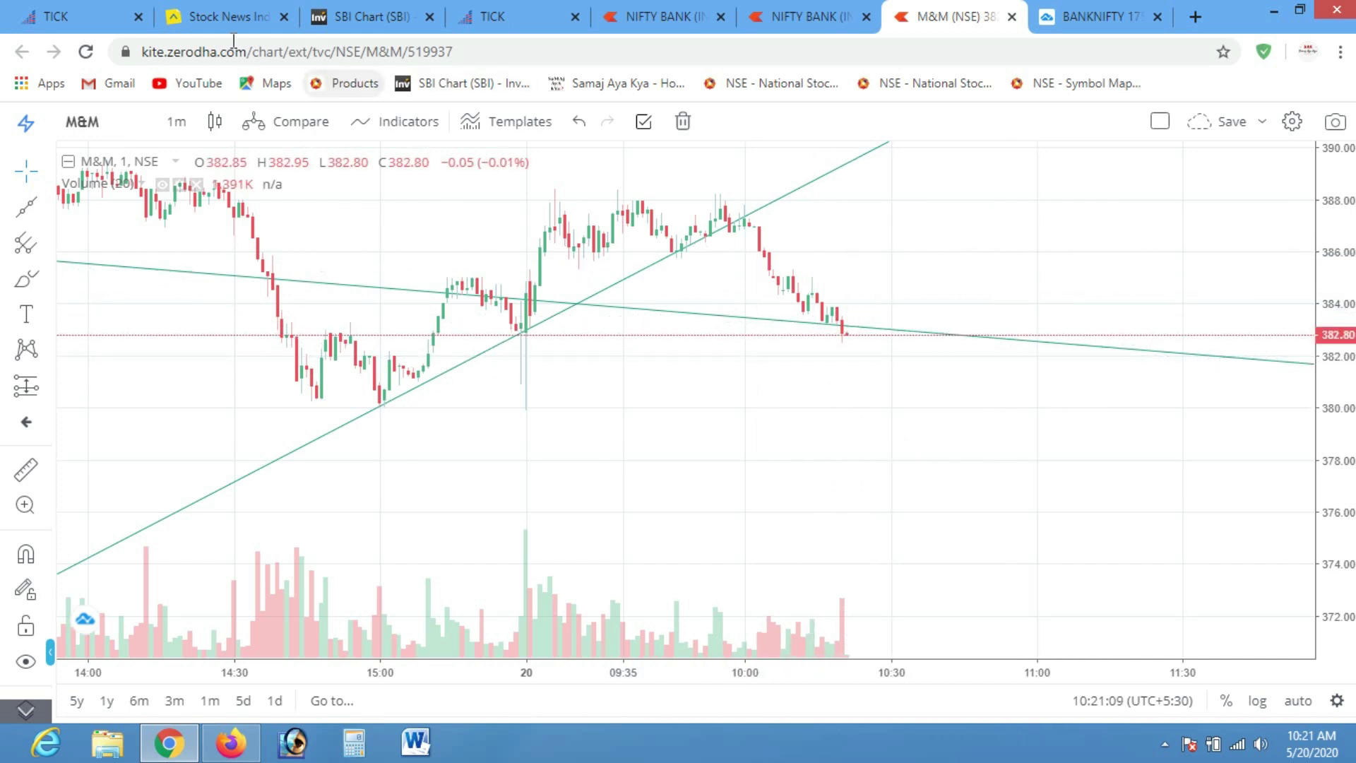
{"action": "left_click", "coordinate": [219, 15]}
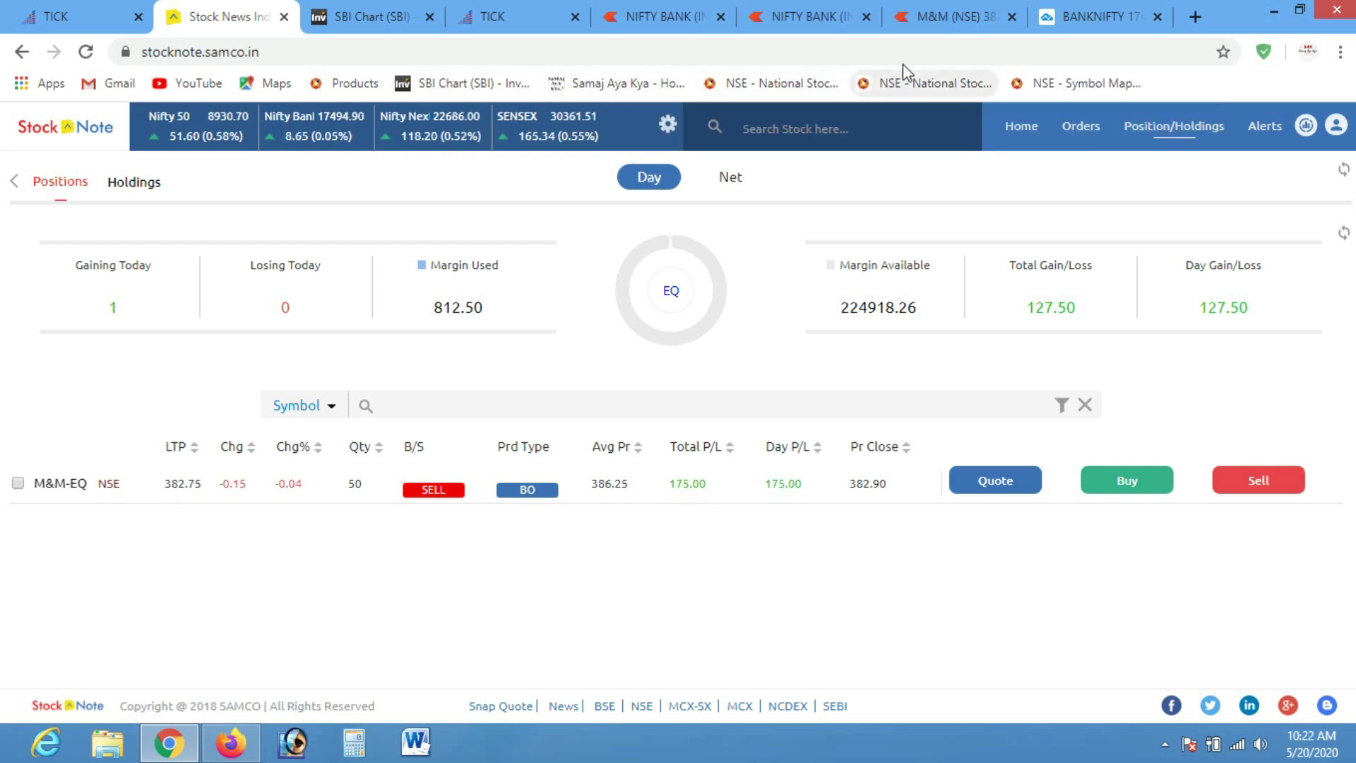
{"action": "left_click", "coordinate": [944, 26]}
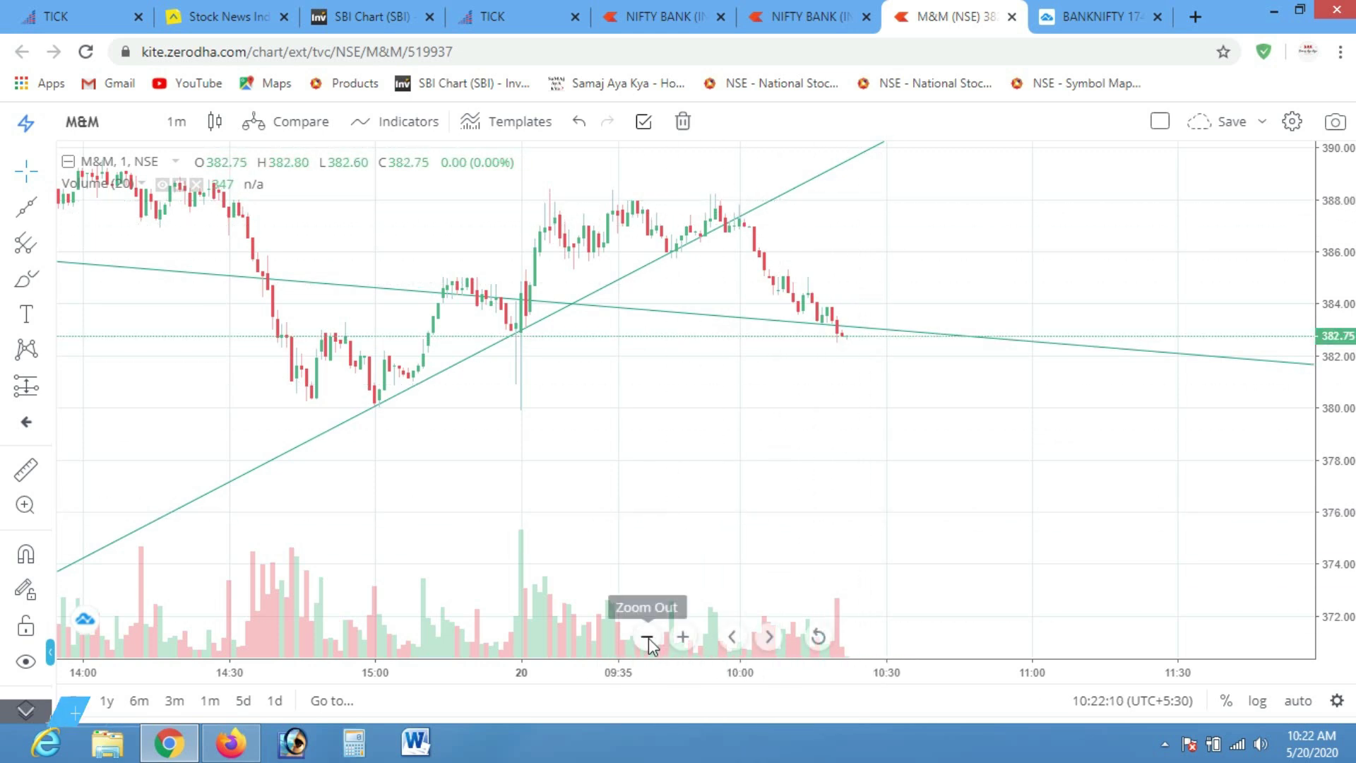
{"action": "left_click", "coordinate": [647, 638]}
{"action": "left_click", "coordinate": [647, 638]}
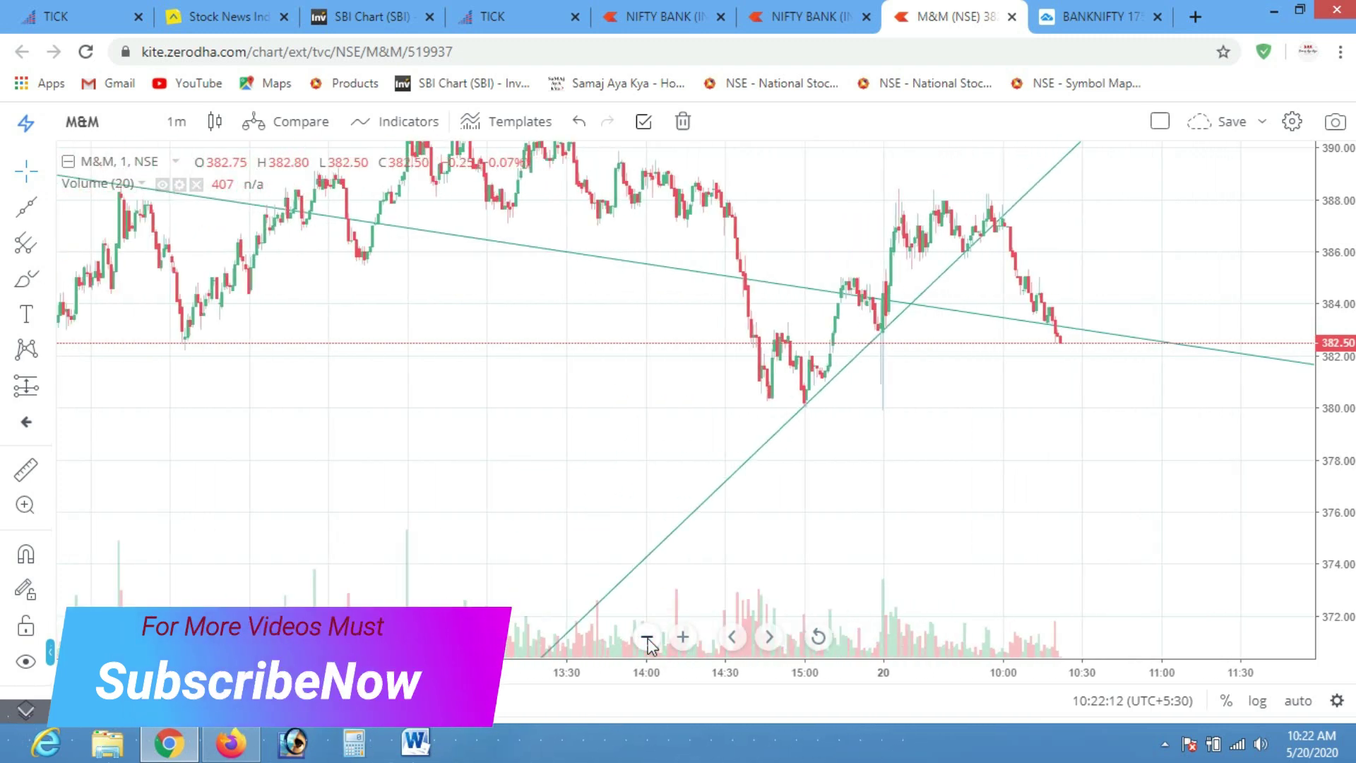
{"action": "left_click_drag", "start_coordinate": [963, 530], "coordinate": [802, 524]}
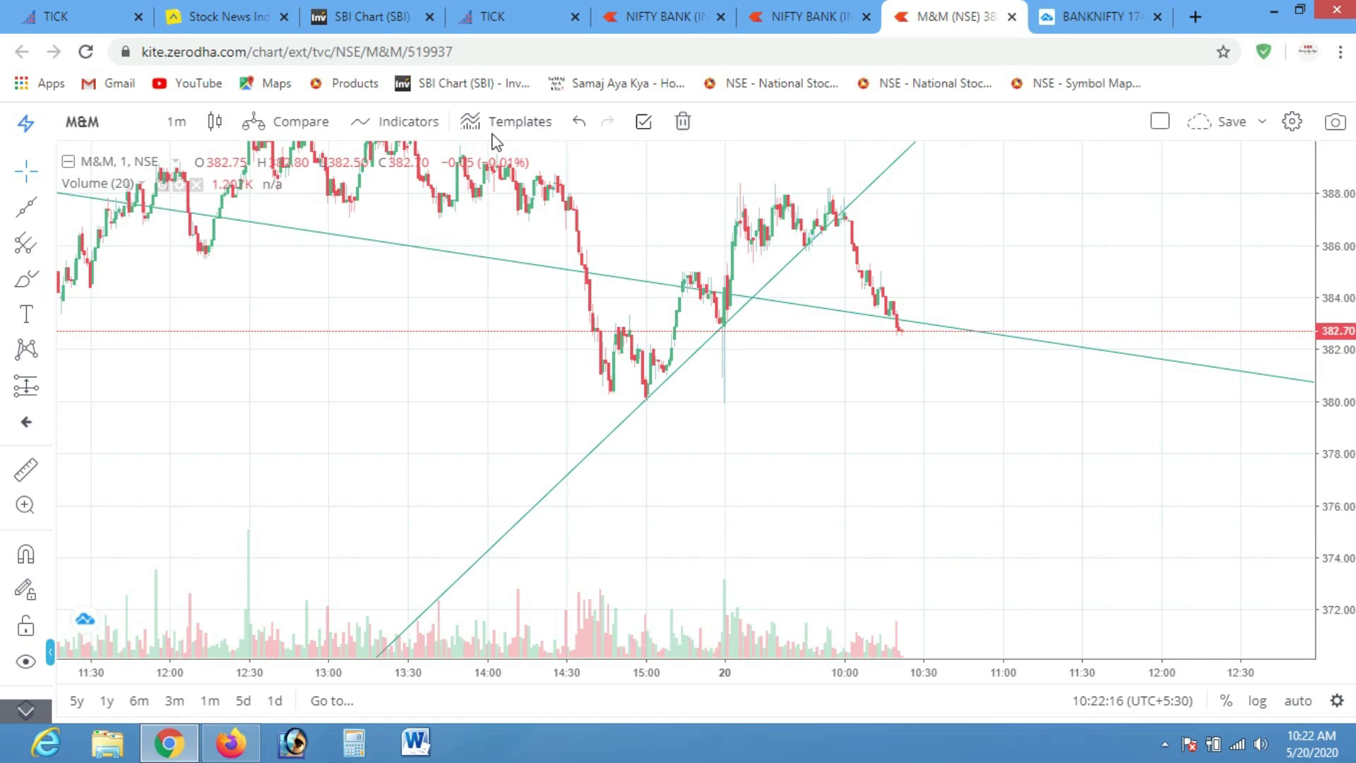
{"action": "left_click", "coordinate": [230, 19]}
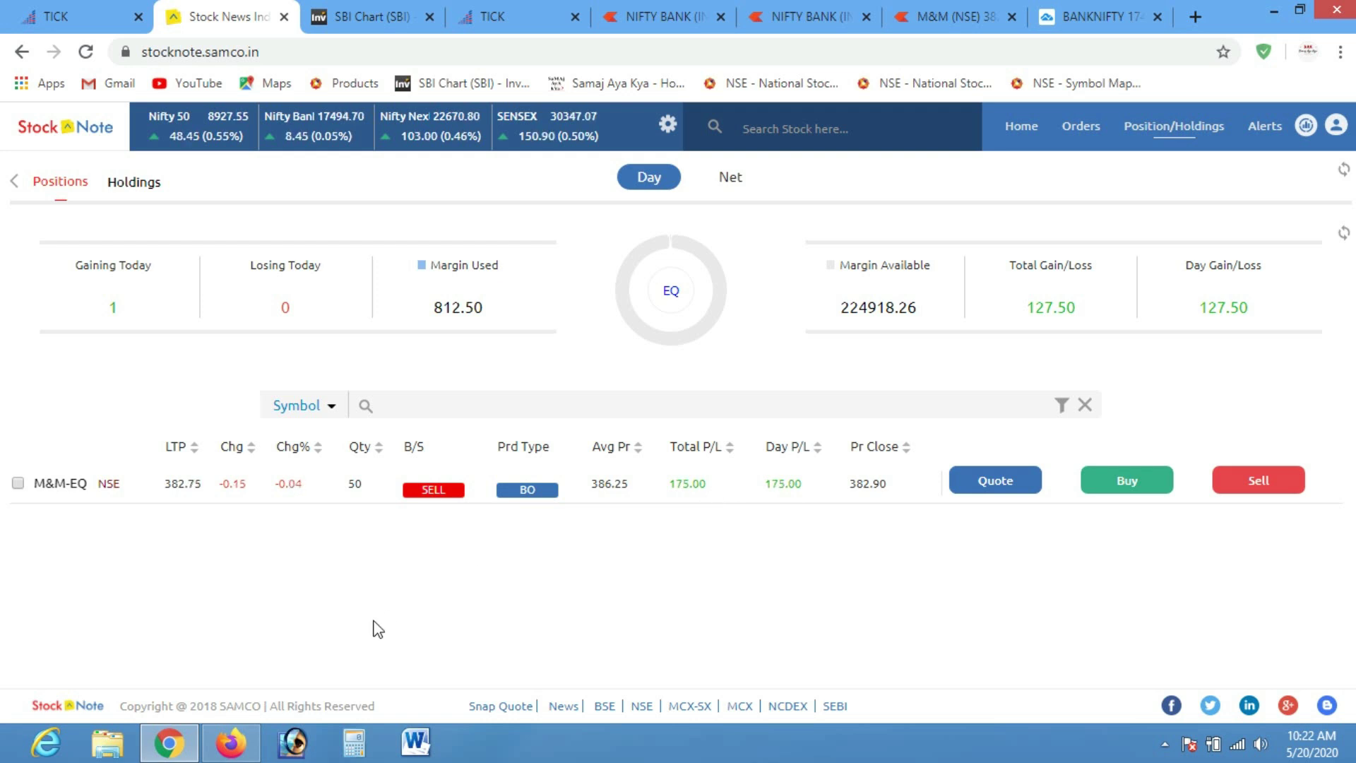
{"action": "left_click", "coordinate": [939, 15]}
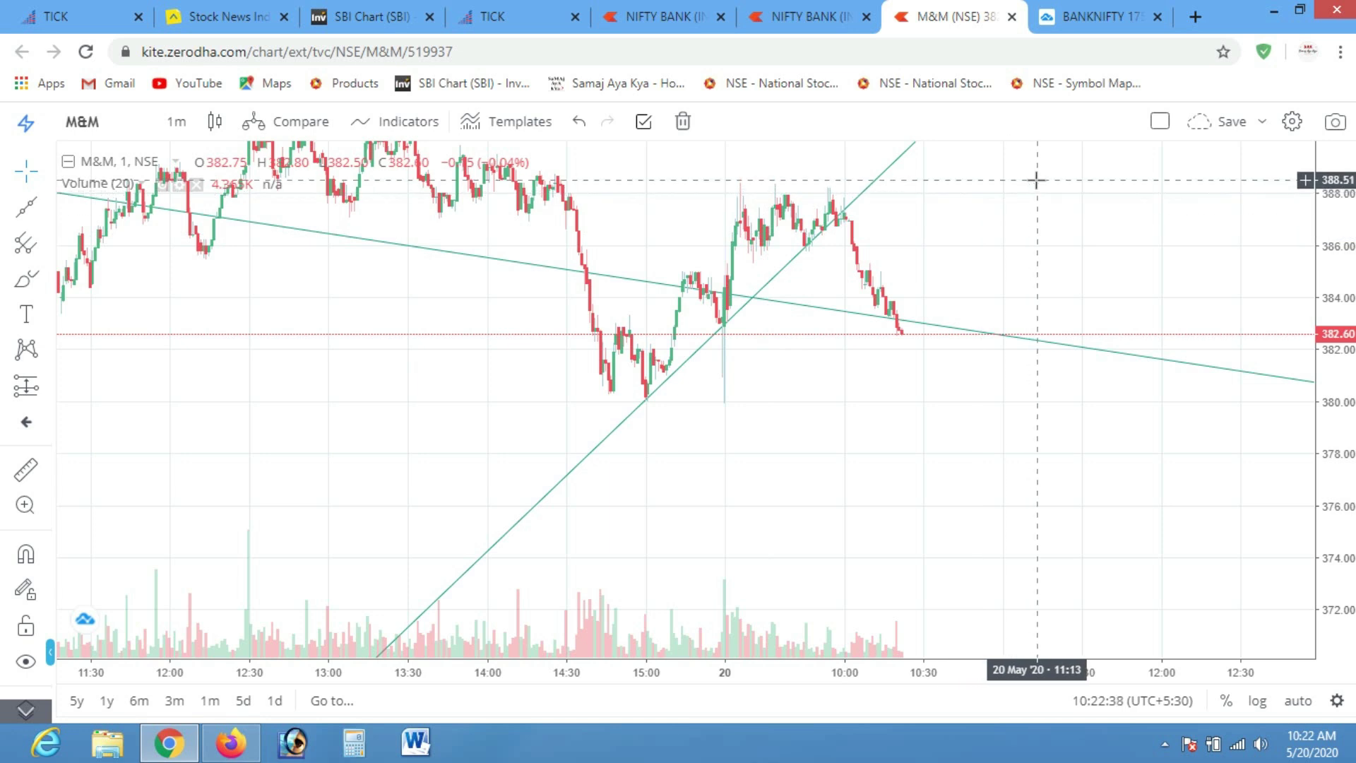
In StockNote, modify the pending M&M stop-loss buy order to a trigger price of 388.1 and submit the change
{"action": "left_click", "coordinate": [244, 16]}
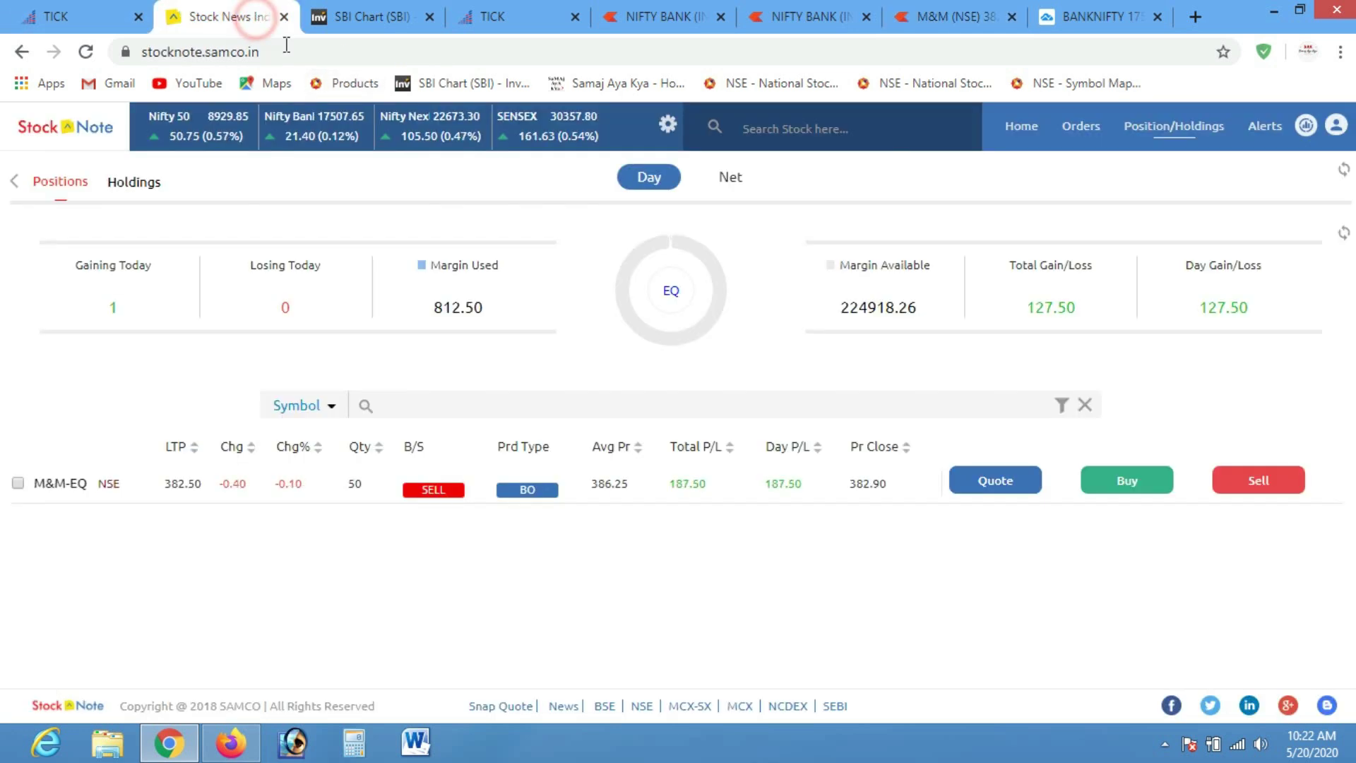
{"action": "left_click", "coordinate": [1078, 127]}
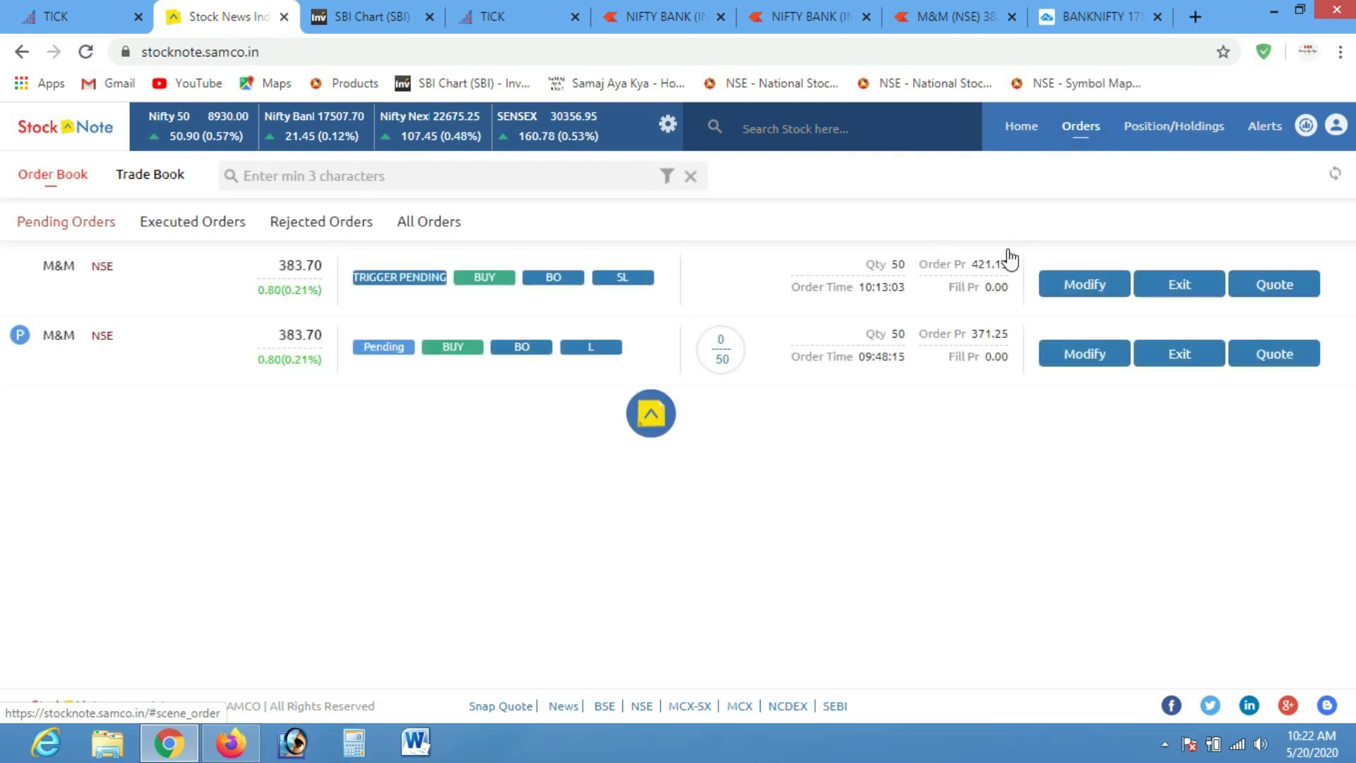
{"action": "left_click", "coordinate": [1088, 296]}
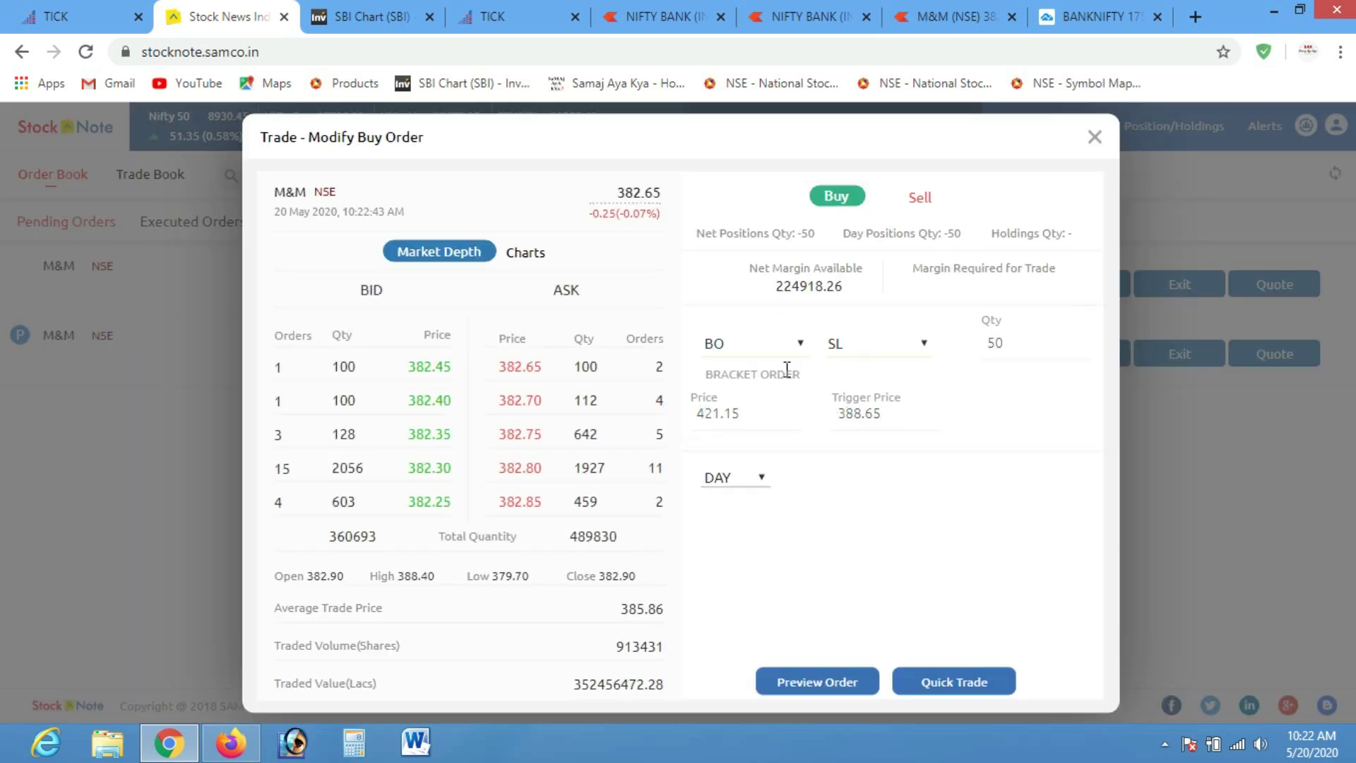
{"action": "left_click", "coordinate": [904, 415]}
{"action": "key", "text": "BackSpace"}
{"action": "key", "text": "BackSpace"}
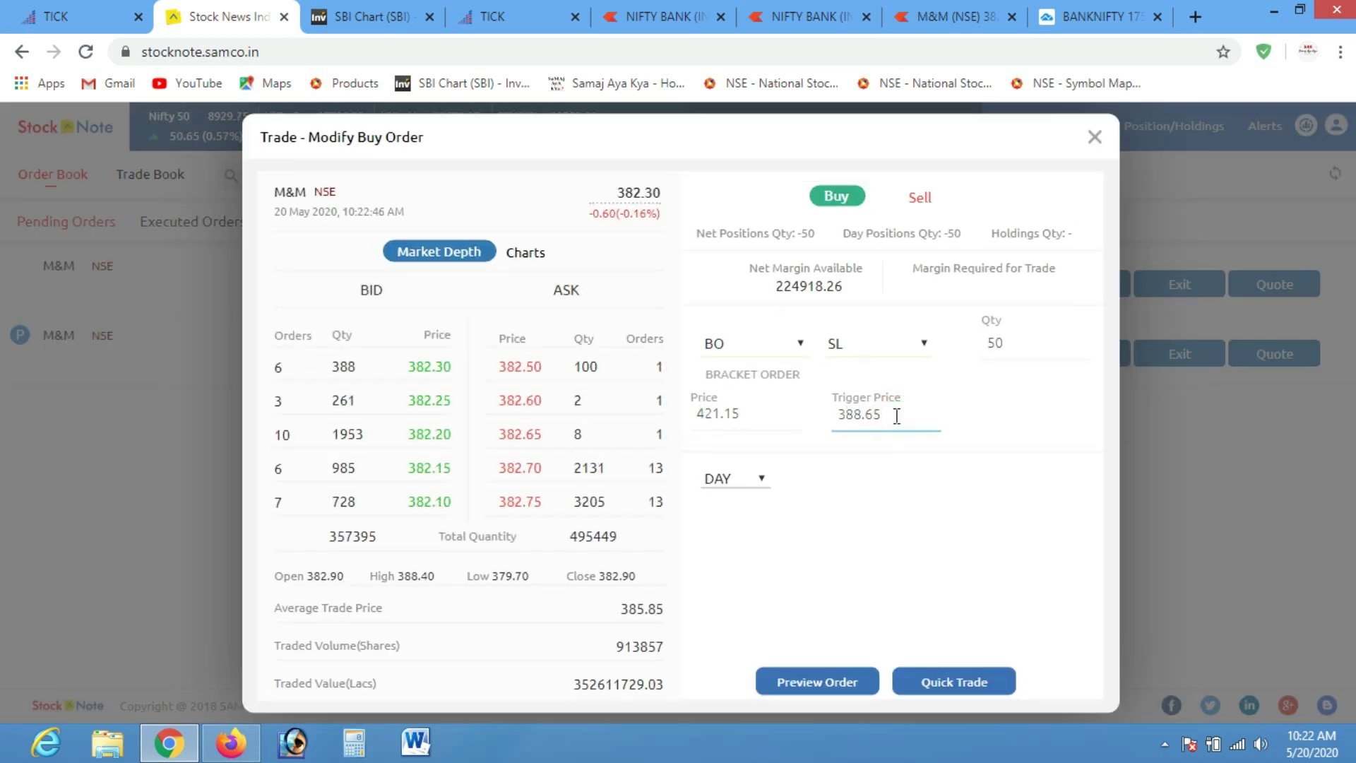
{"action": "type", "text": "1"}
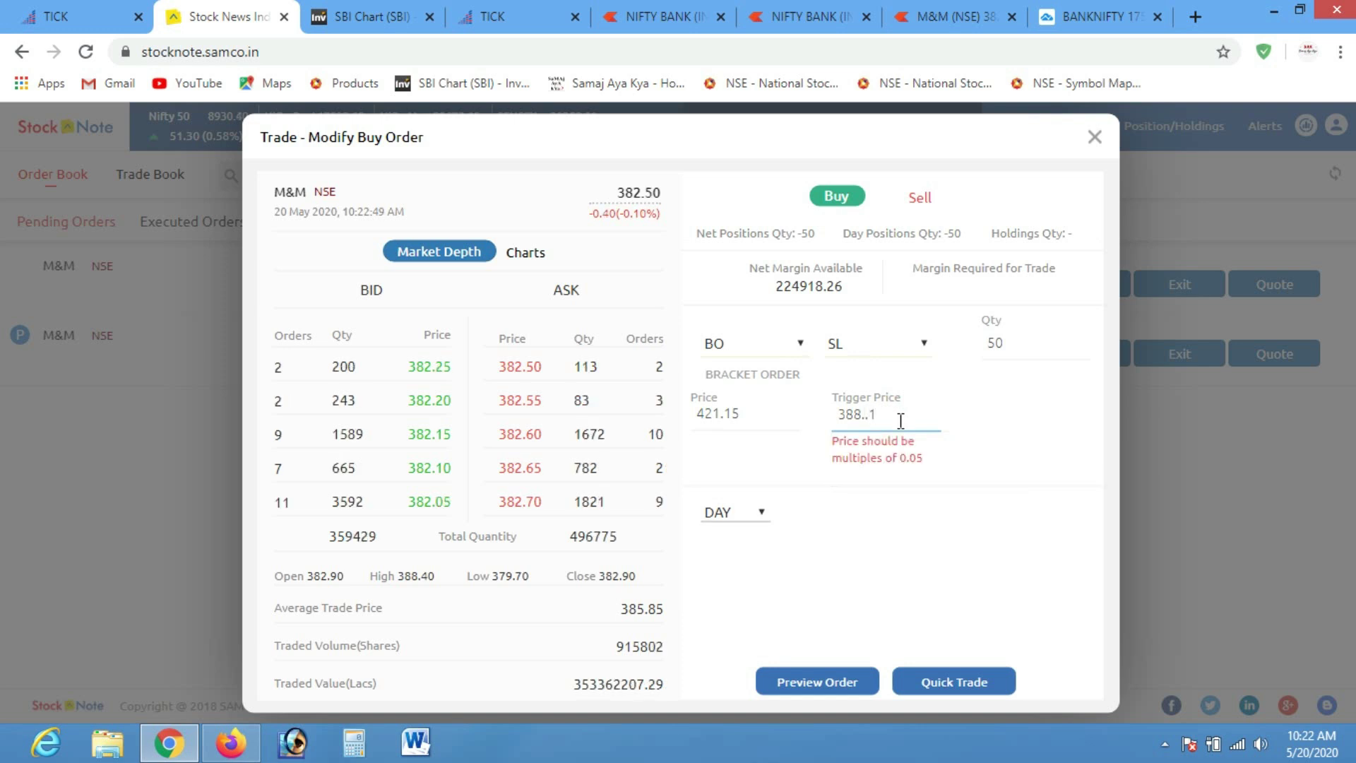
{"action": "key", "text": "BackSpace"}
{"action": "type", "text": "1"}
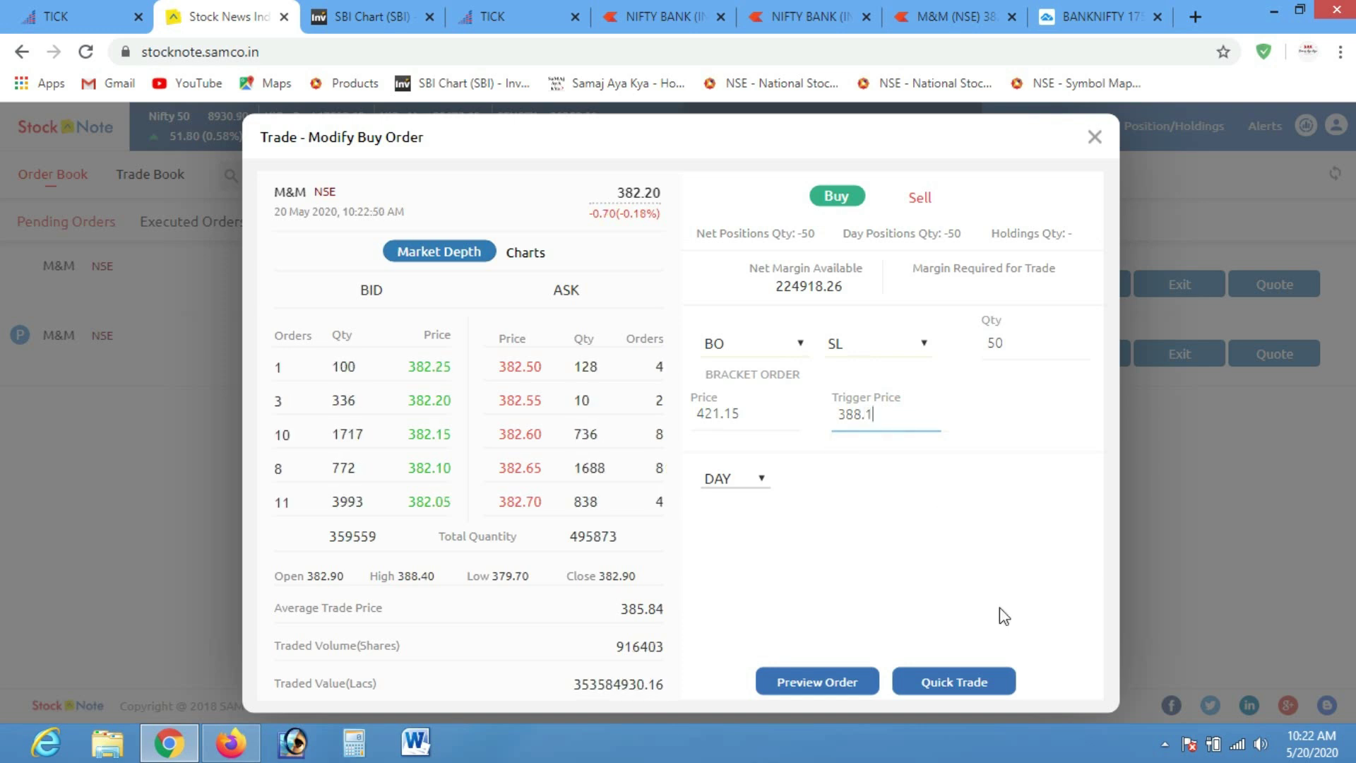
{"action": "left_click", "coordinate": [977, 682]}
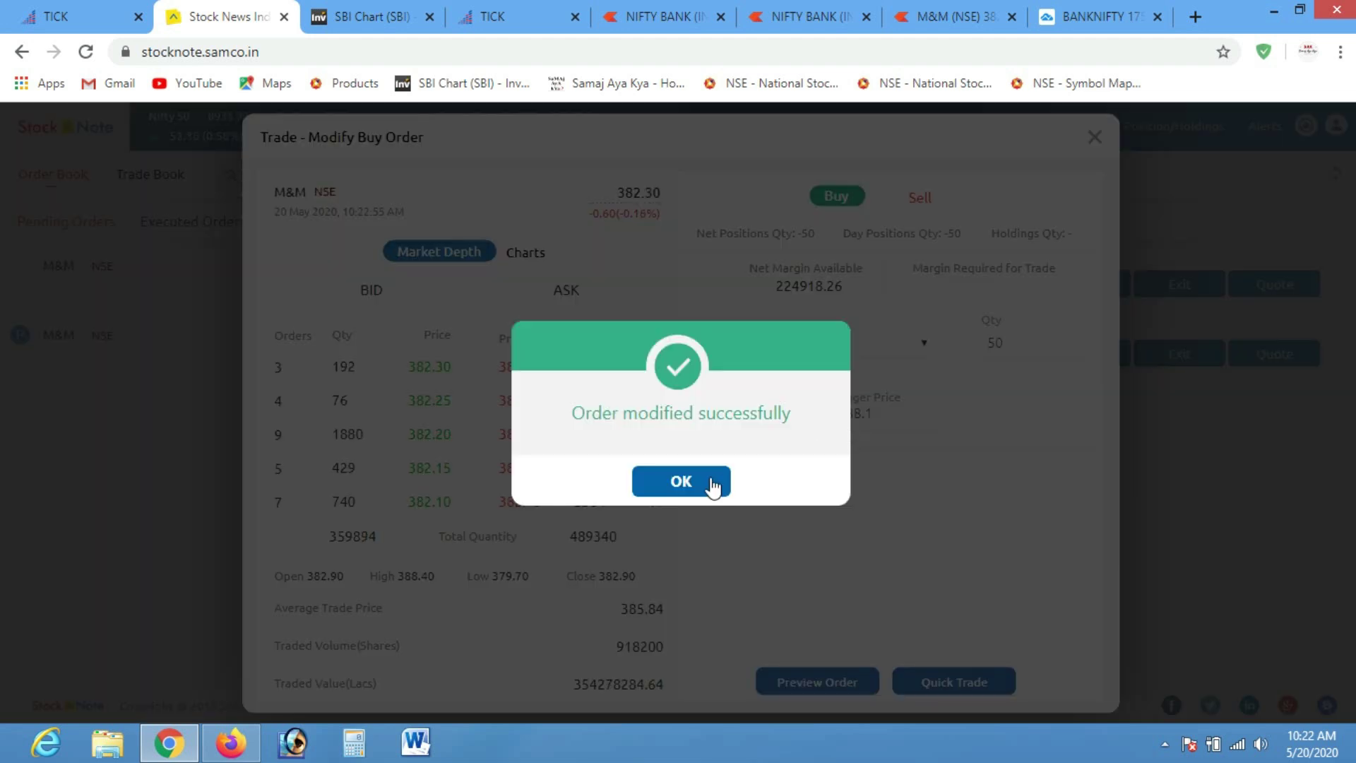
{"action": "left_click", "coordinate": [696, 484]}
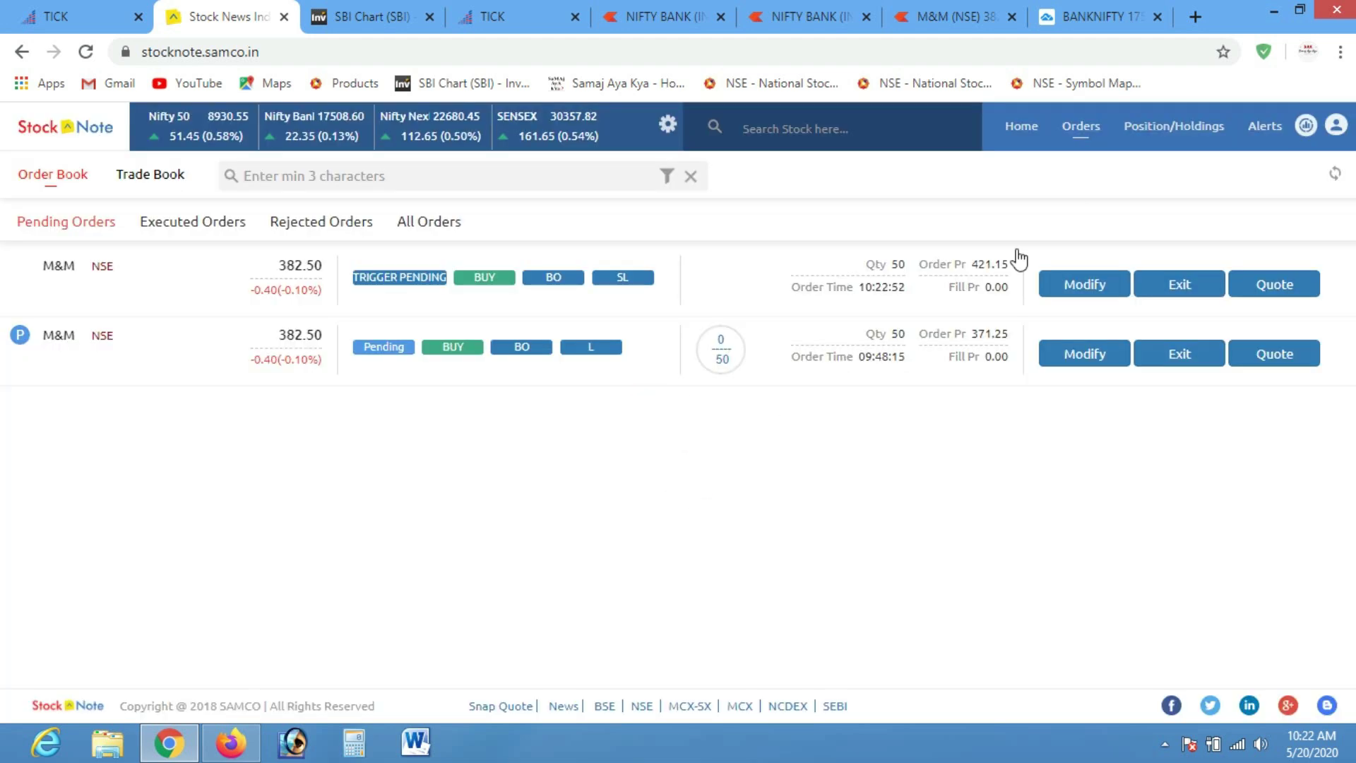
Check the running profit or loss of the short M&M-EQ position in StockNote
{"action": "left_click", "coordinate": [1169, 129]}
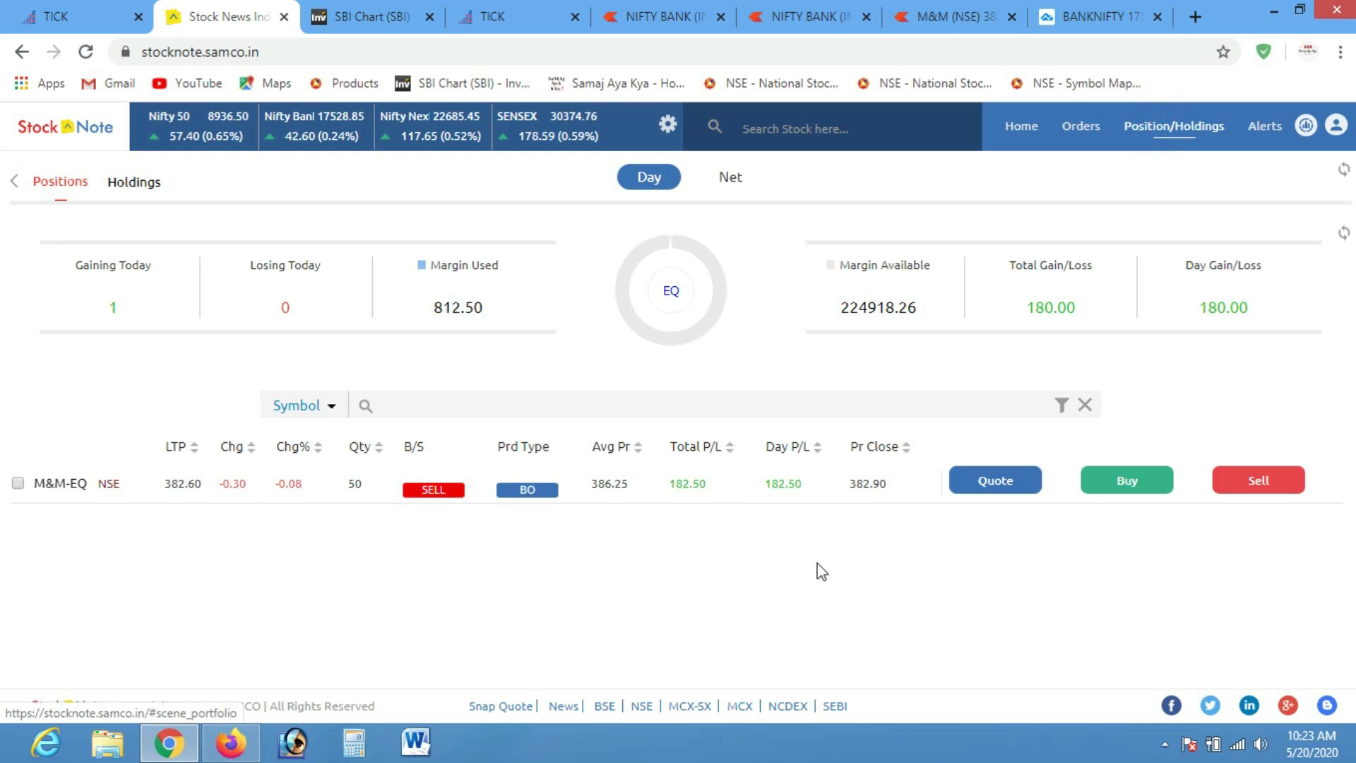
{"action": "left_click", "coordinate": [870, 600]}
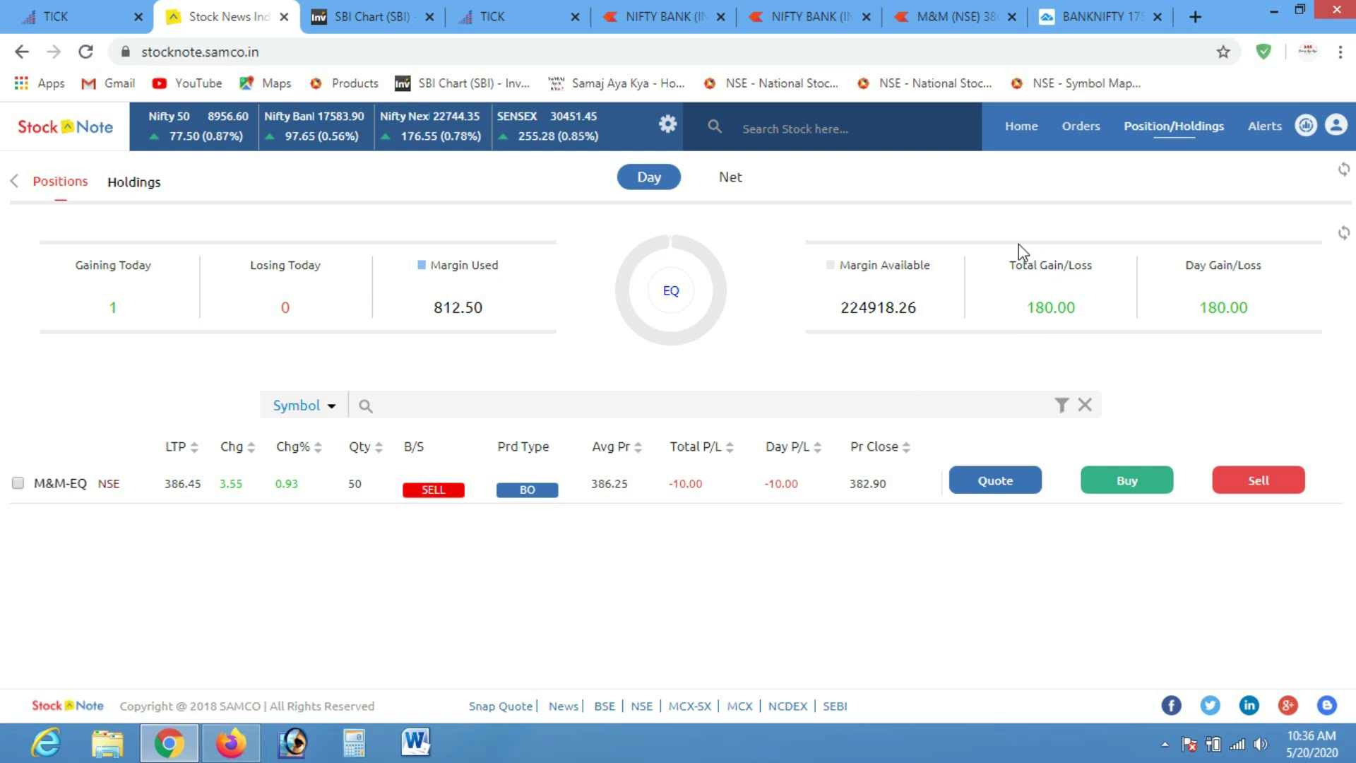
{"action": "left_click", "coordinate": [1026, 127]}
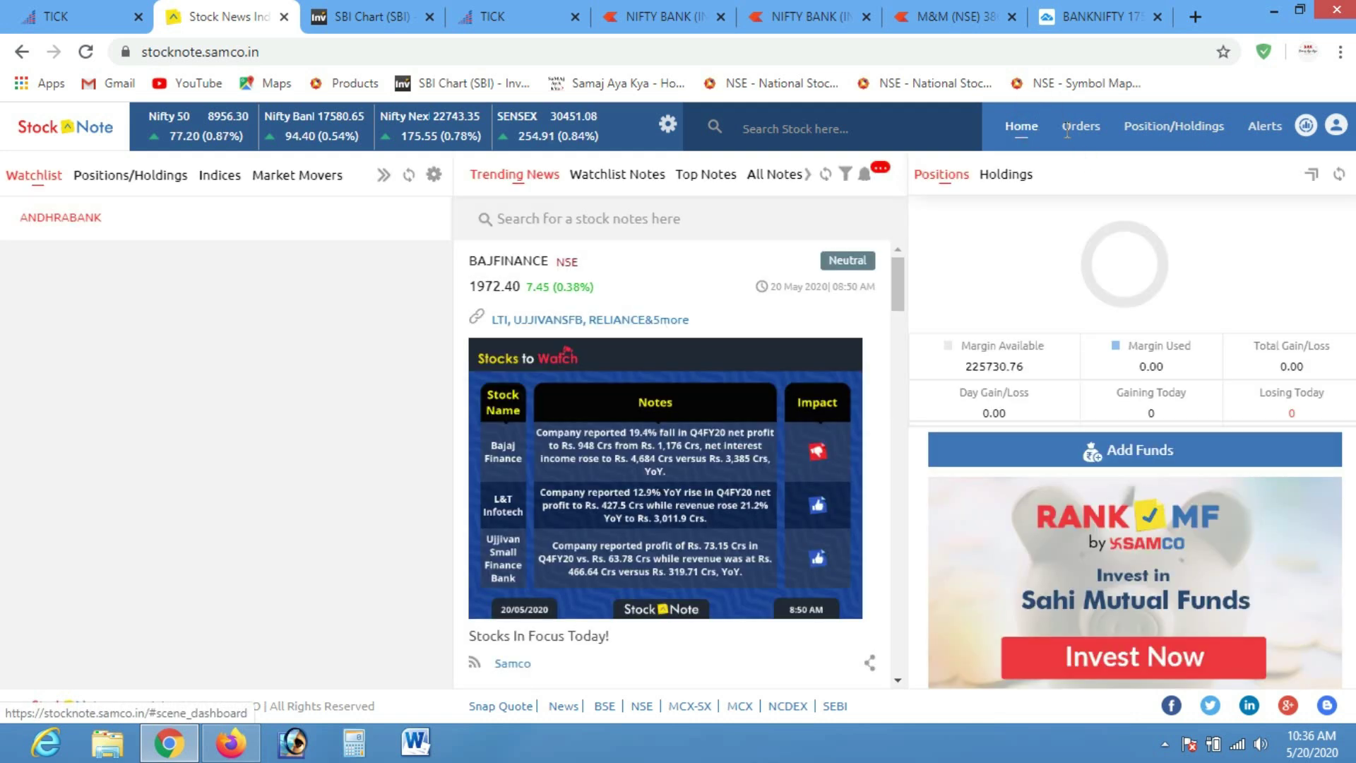
{"action": "left_click", "coordinate": [1172, 130]}
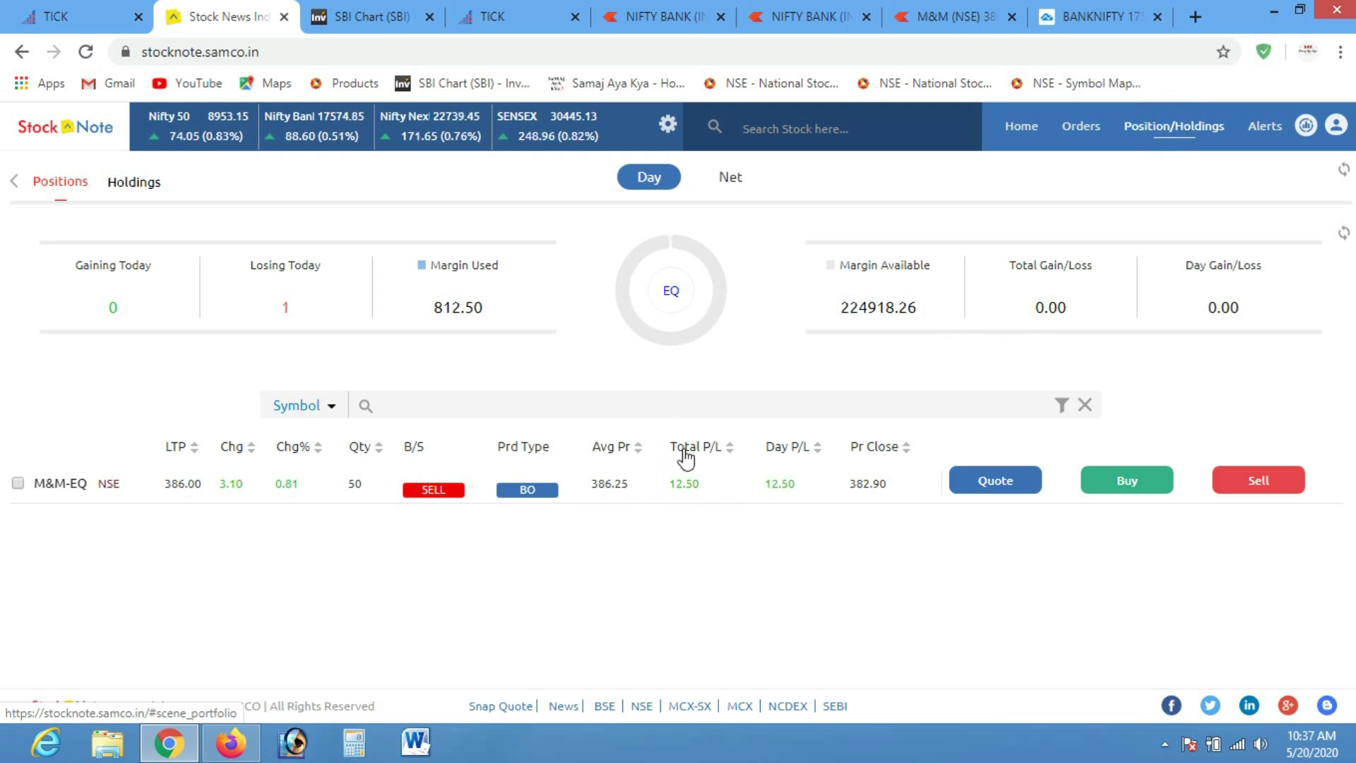
Search the equity futures for m&m and start a bracket (BO) sell order for the M&M FUT28MAY2020 contract
{"action": "left_click", "coordinate": [813, 129]}
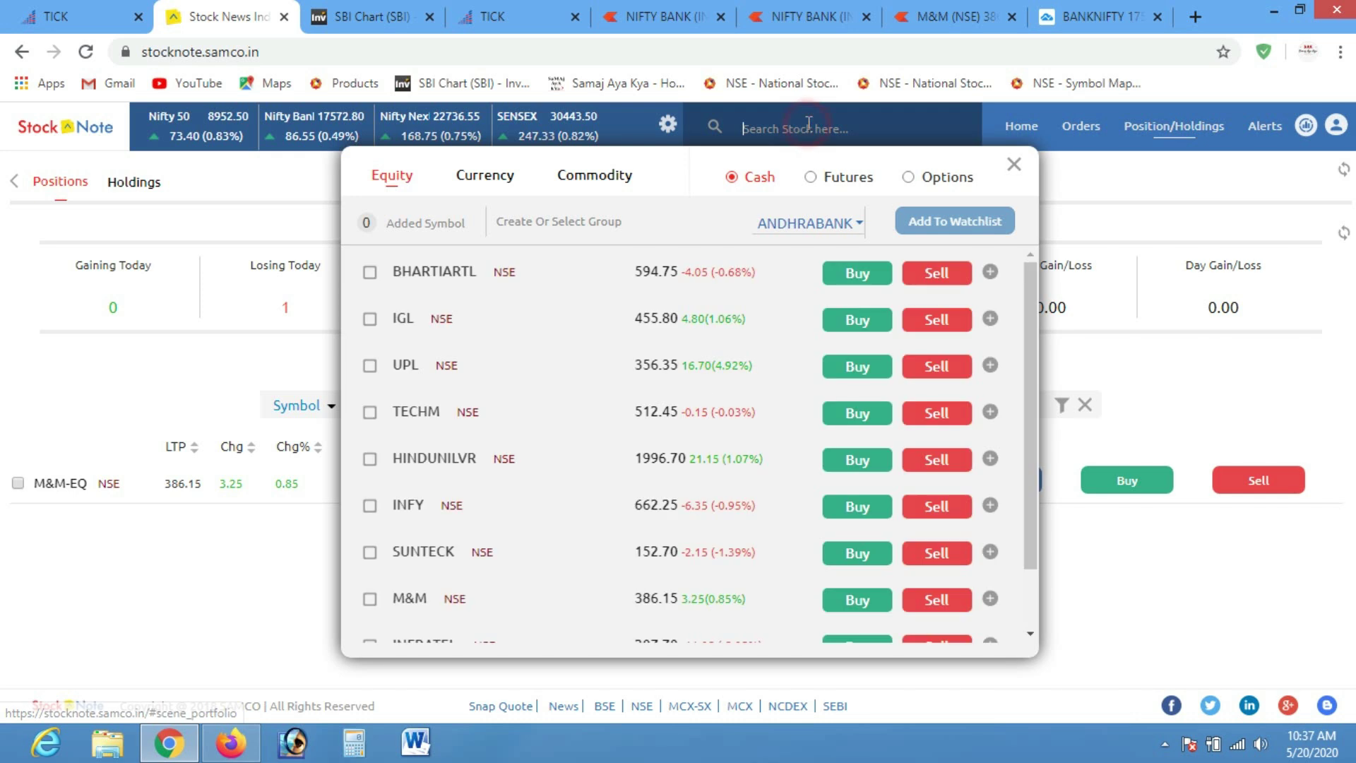
{"action": "left_click", "coordinate": [810, 177]}
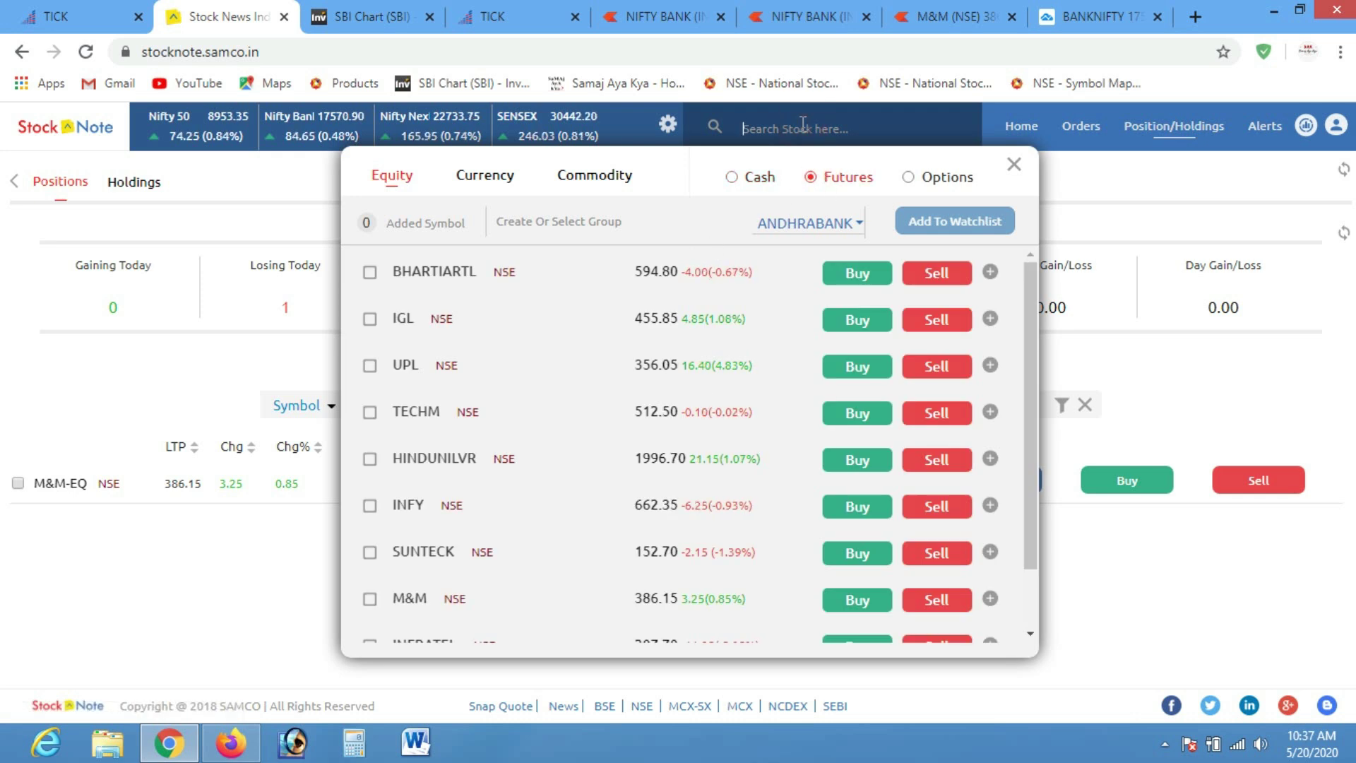
{"action": "type", "text": "m&m"}
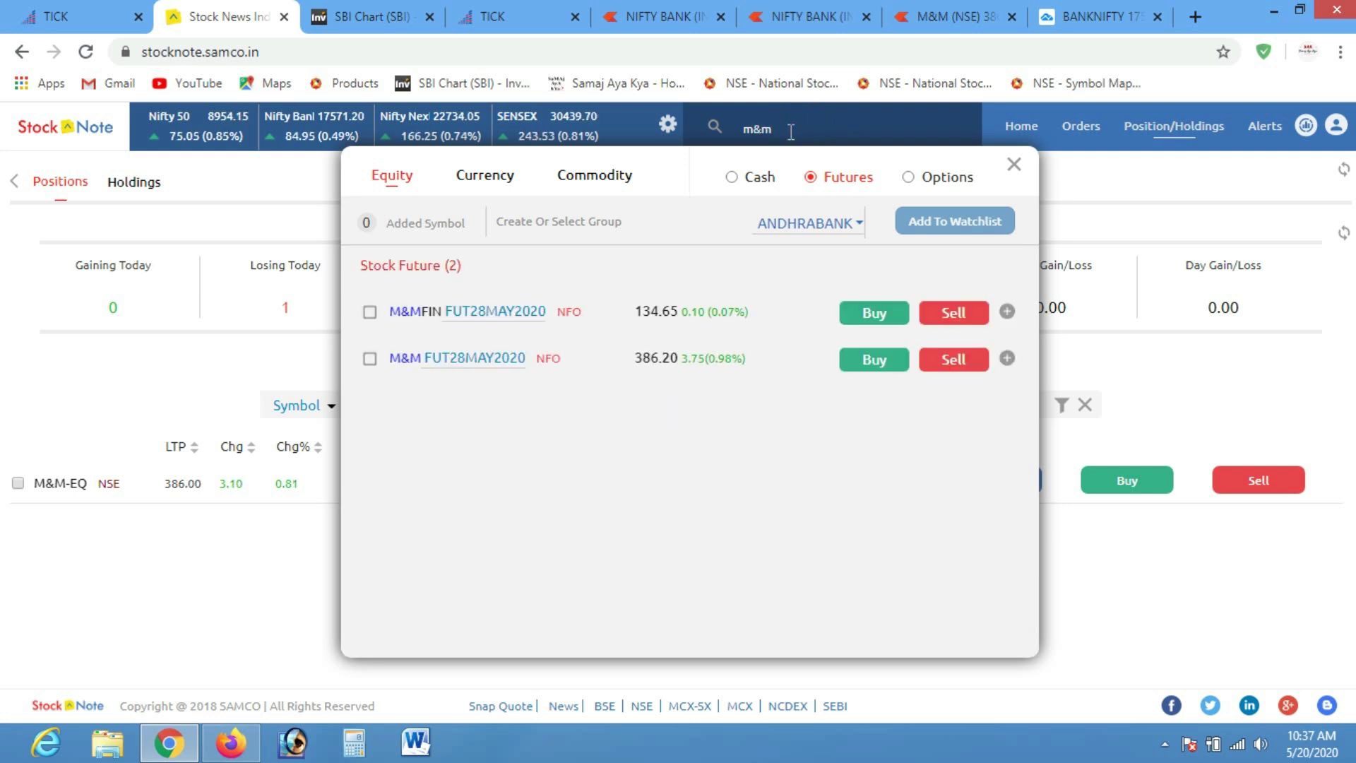
{"action": "left_click", "coordinate": [955, 370]}
{"action": "left_click", "coordinate": [731, 350]}
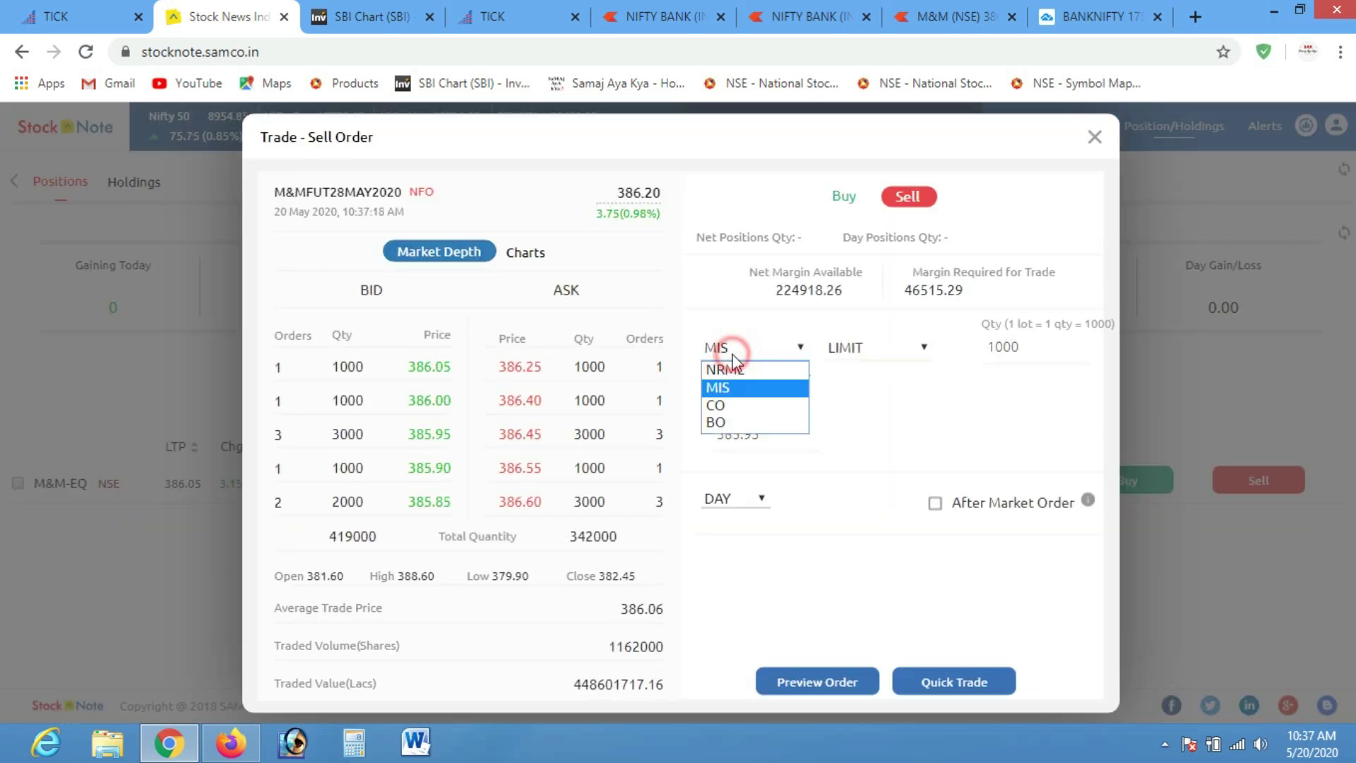
{"action": "left_click", "coordinate": [732, 423]}
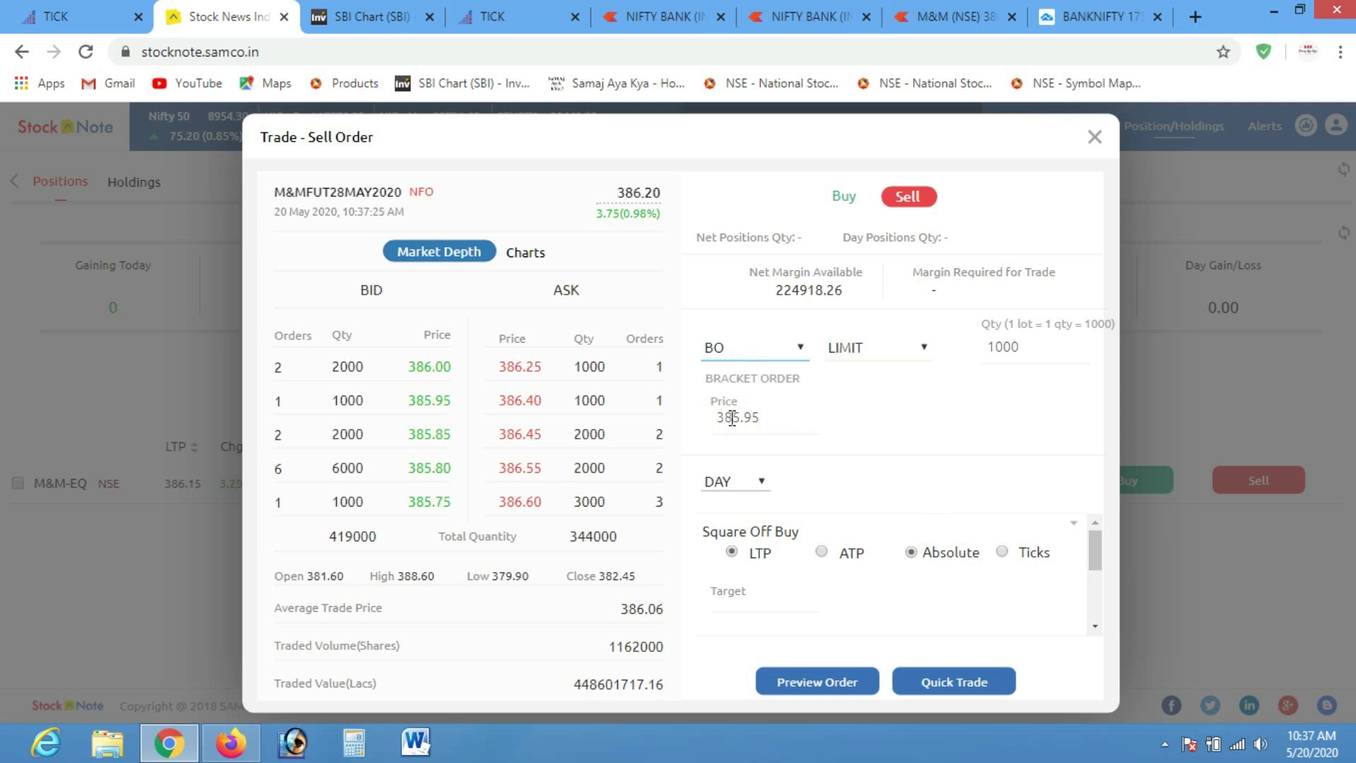
Examine the latest M&M 1-minute candles against the Fibonacci retracement levels on the Kite chart
{"action": "left_click", "coordinate": [951, 18]}
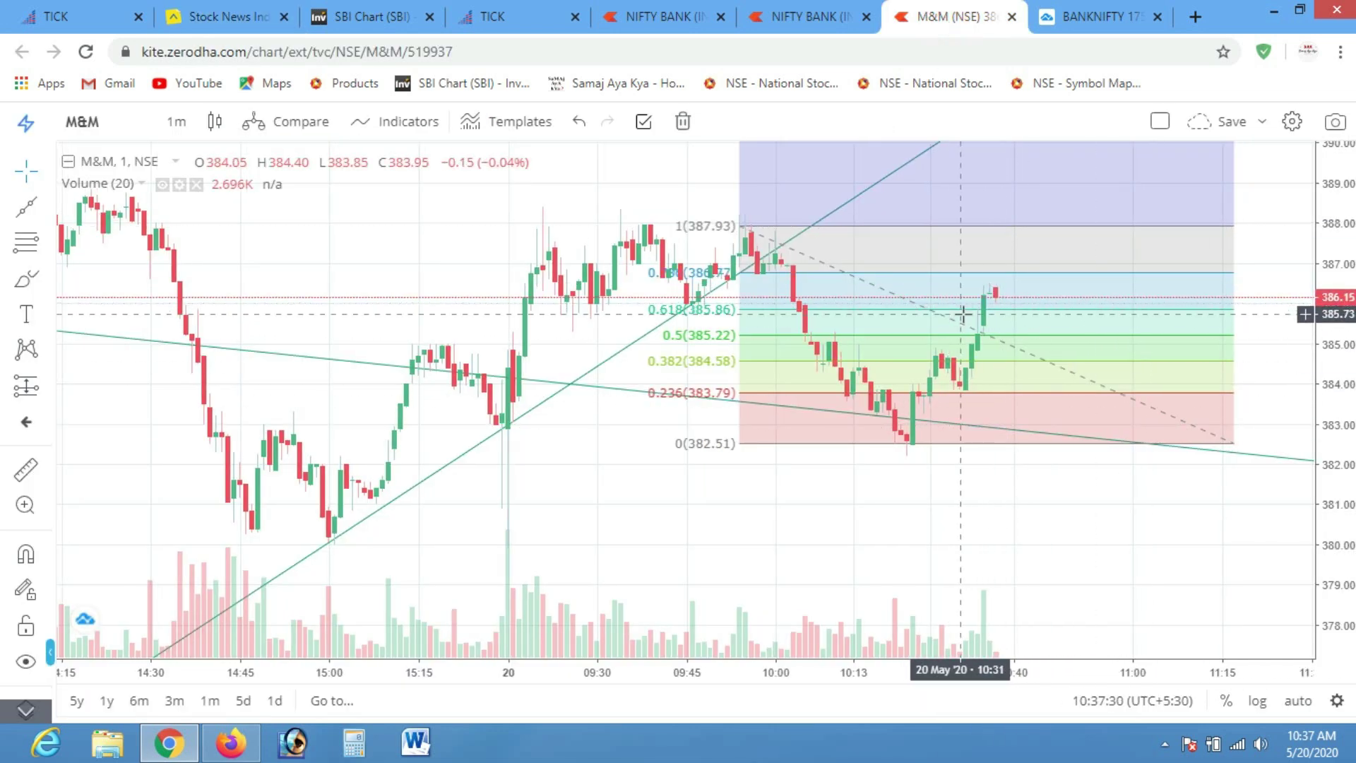
{"action": "left_click", "coordinate": [683, 638]}
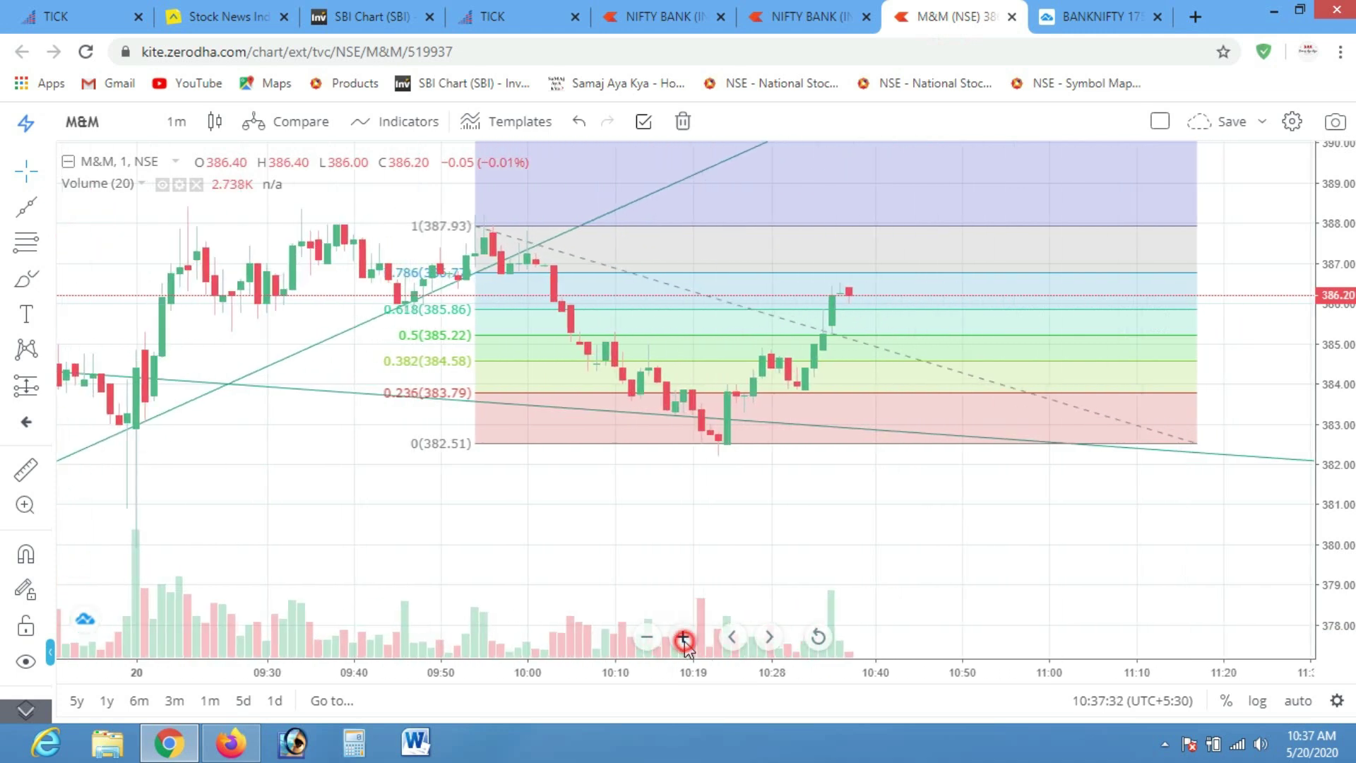
{"action": "left_click", "coordinate": [682, 637]}
{"action": "left_click", "coordinate": [683, 637]}
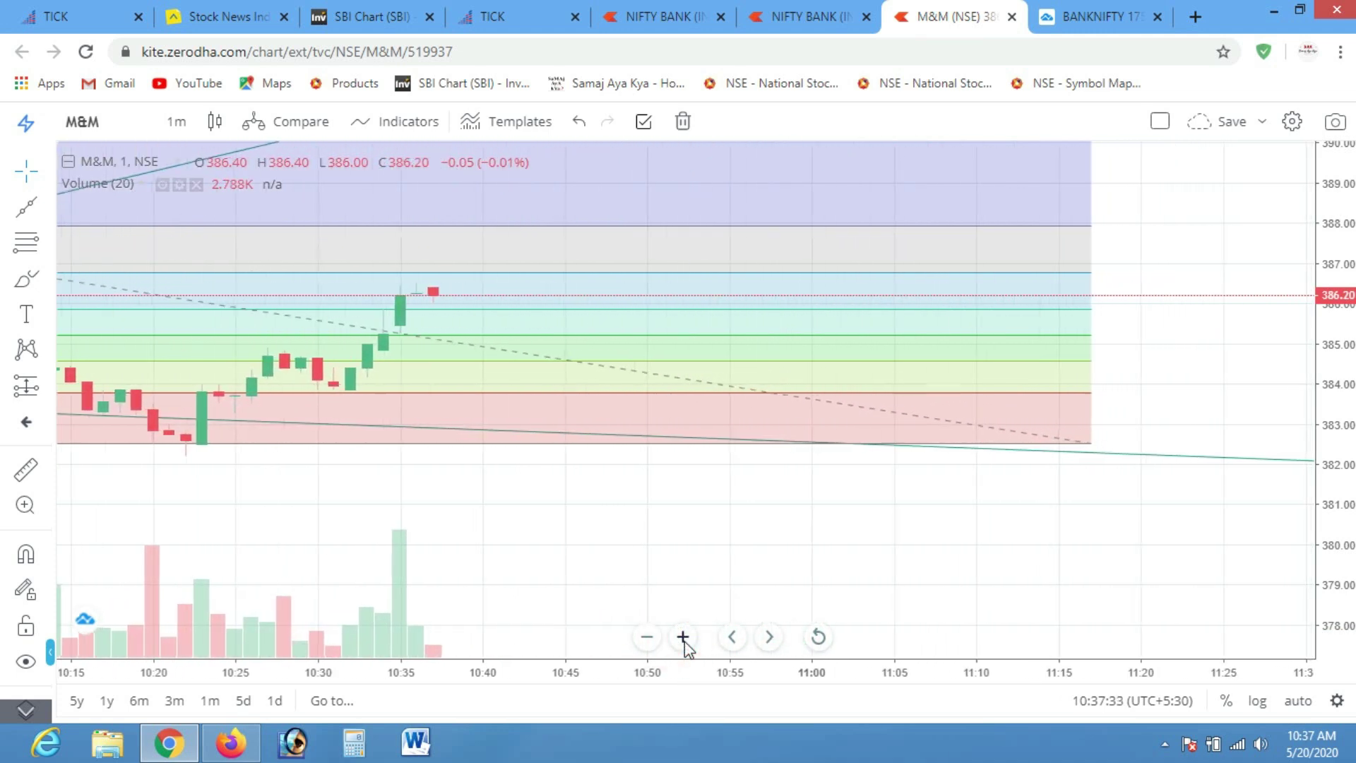
{"action": "left_click", "coordinate": [647, 637]}
{"action": "left_click", "coordinate": [648, 637]}
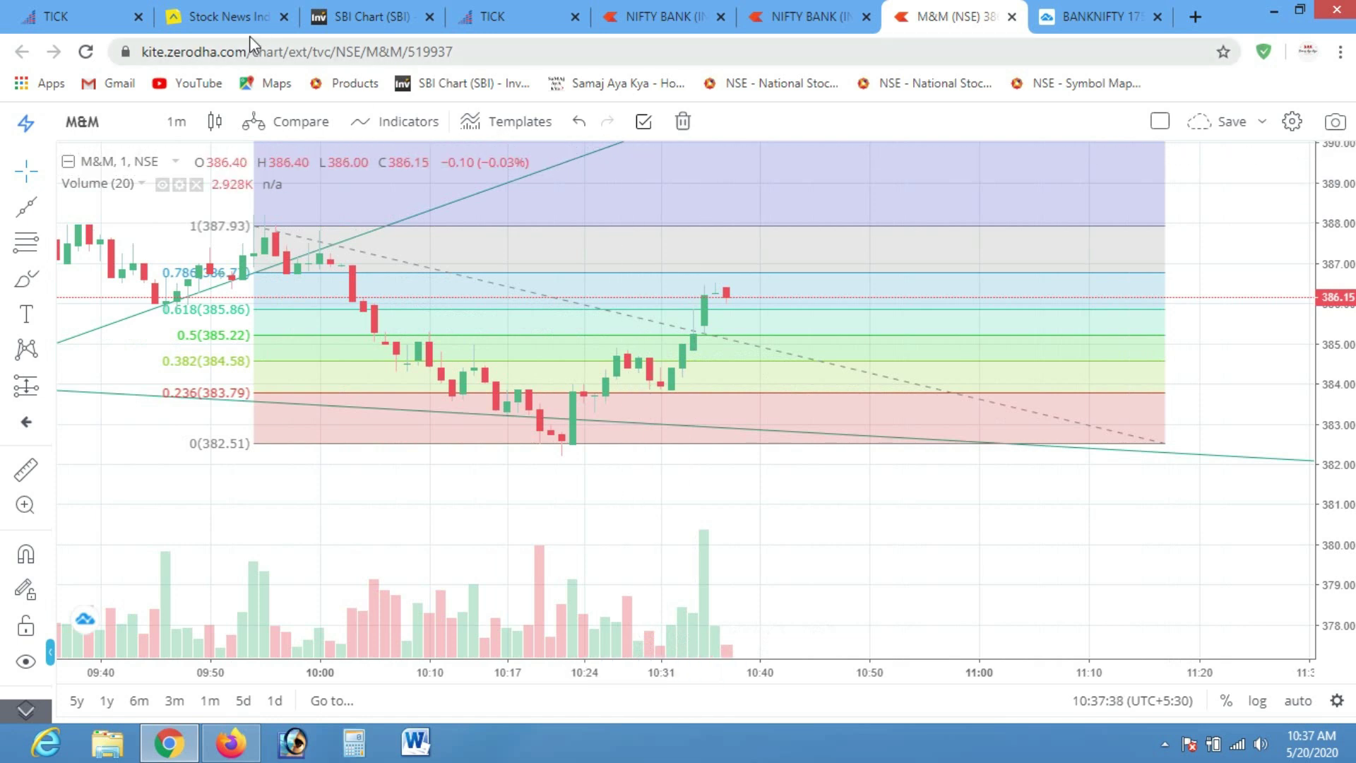
Back in StockNote, set the M&M futures sell order's limit price to 386.45 and its target to 3
{"action": "left_click", "coordinate": [219, 17]}
{"action": "double_click", "coordinate": [770, 419]}
{"action": "type", "text": "386.45"}
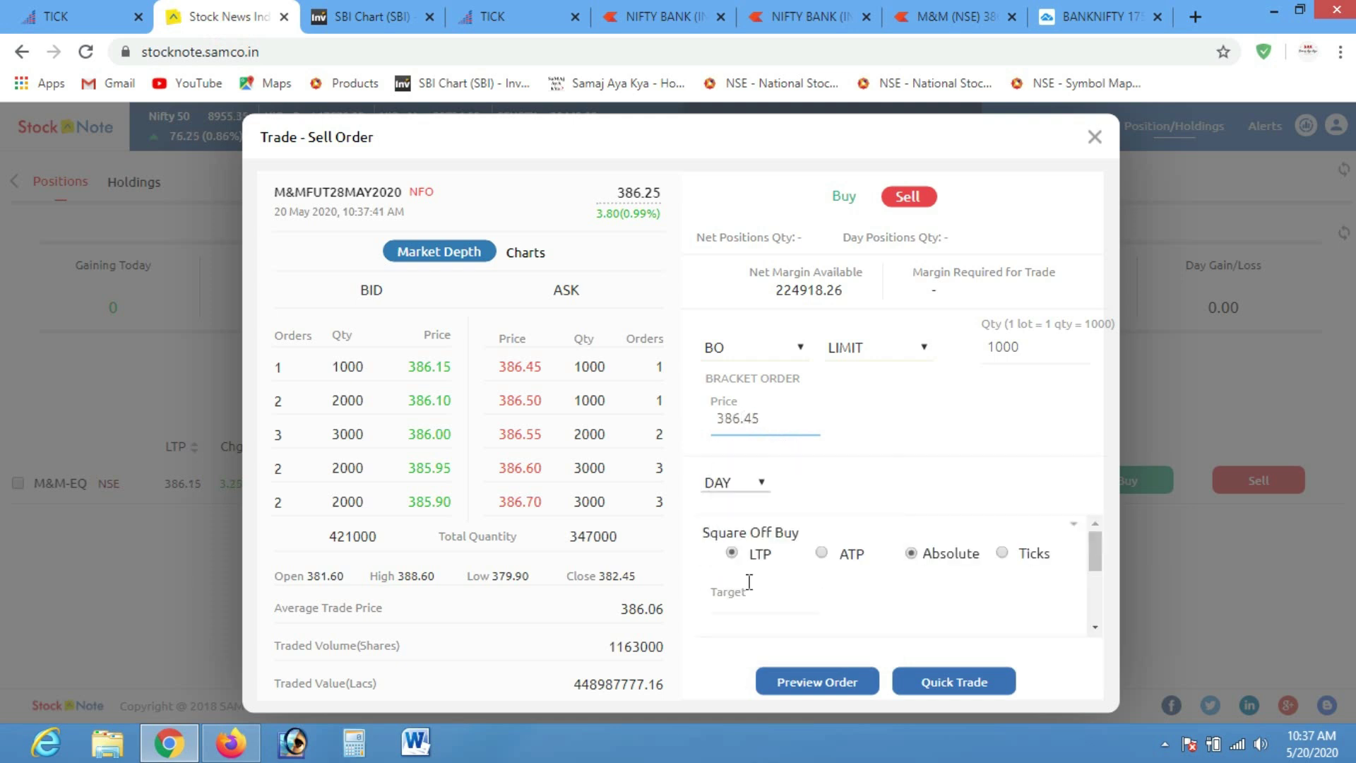
{"action": "left_click", "coordinate": [731, 594]}
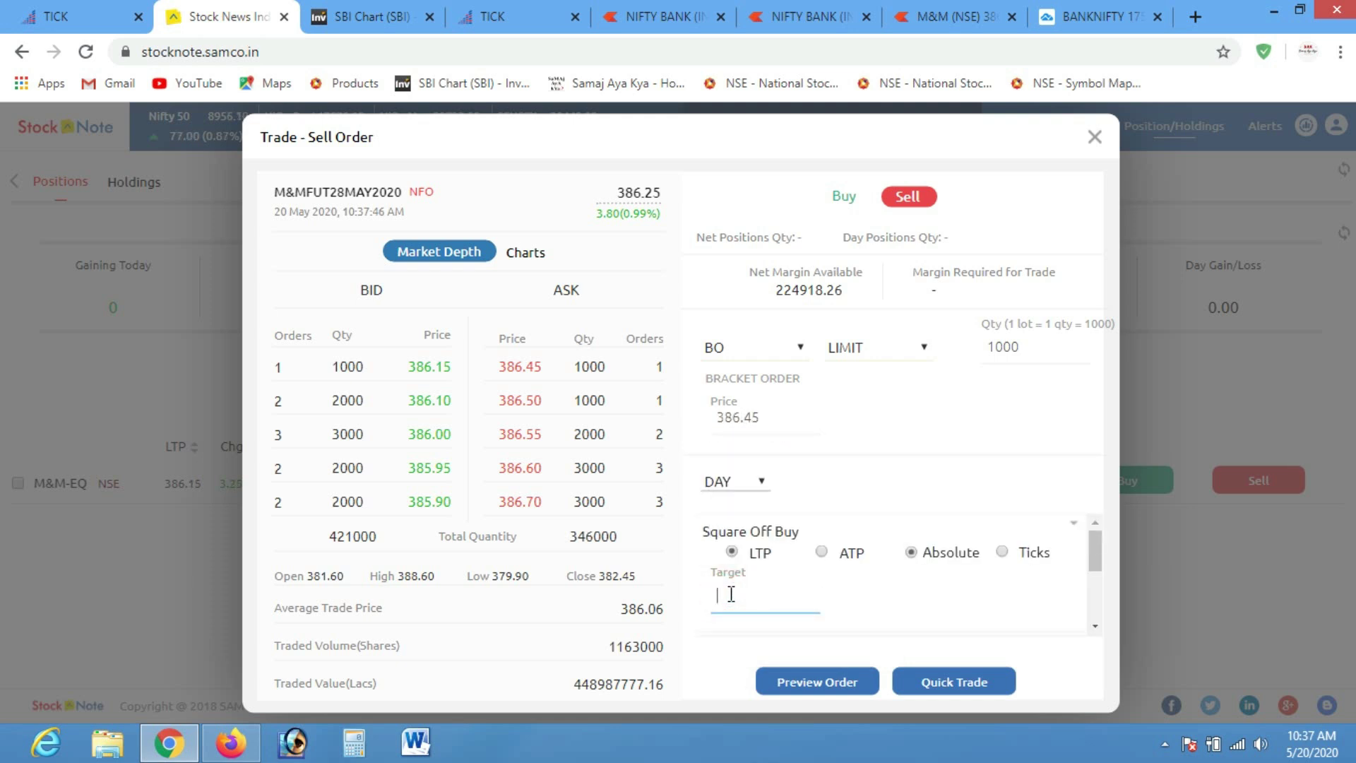
{"action": "type", "text": "3"}
Set the futures order's stop loss to 3, submit the bracket sell order and close the order window
{"action": "left_click_drag", "start_coordinate": [1099, 553], "coordinate": [1096, 608]}
{"action": "left_click", "coordinate": [757, 563]}
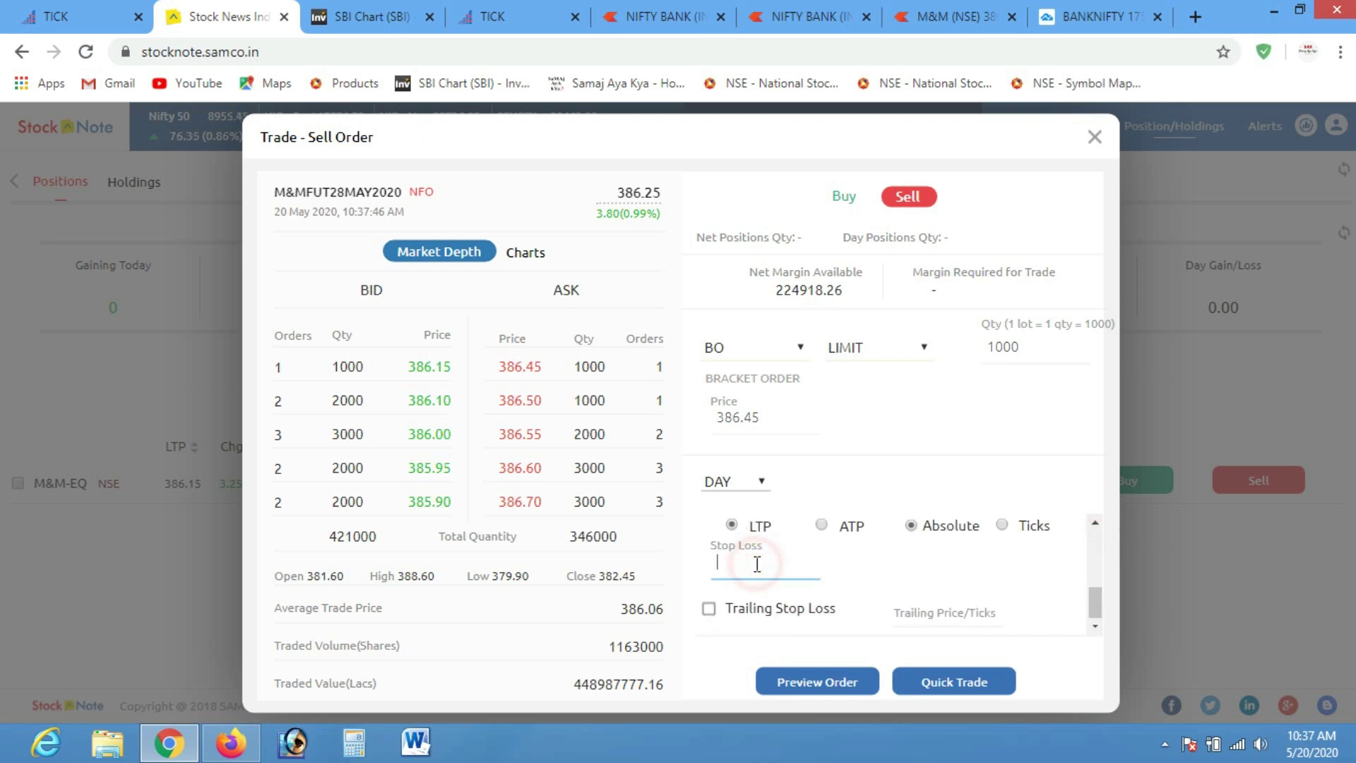
{"action": "type", "text": "3"}
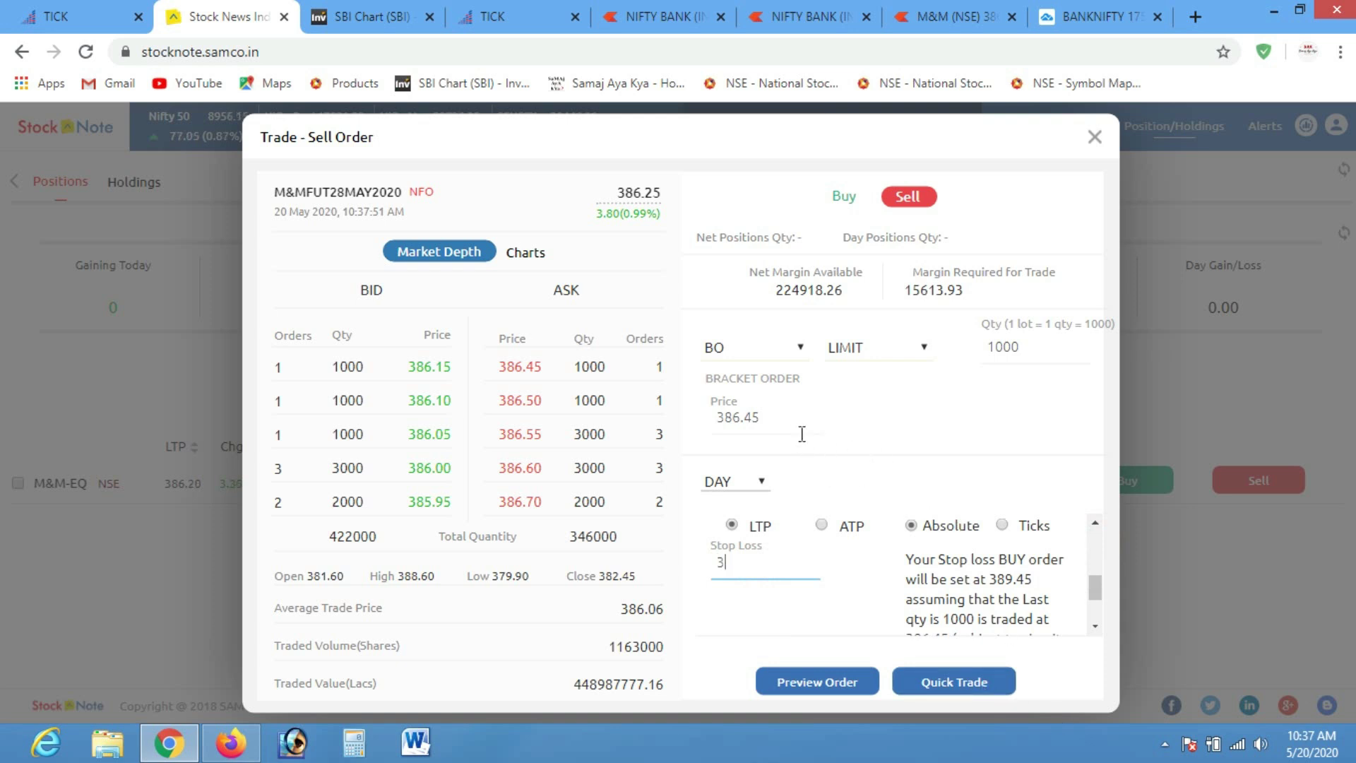
{"action": "left_click", "coordinate": [975, 682]}
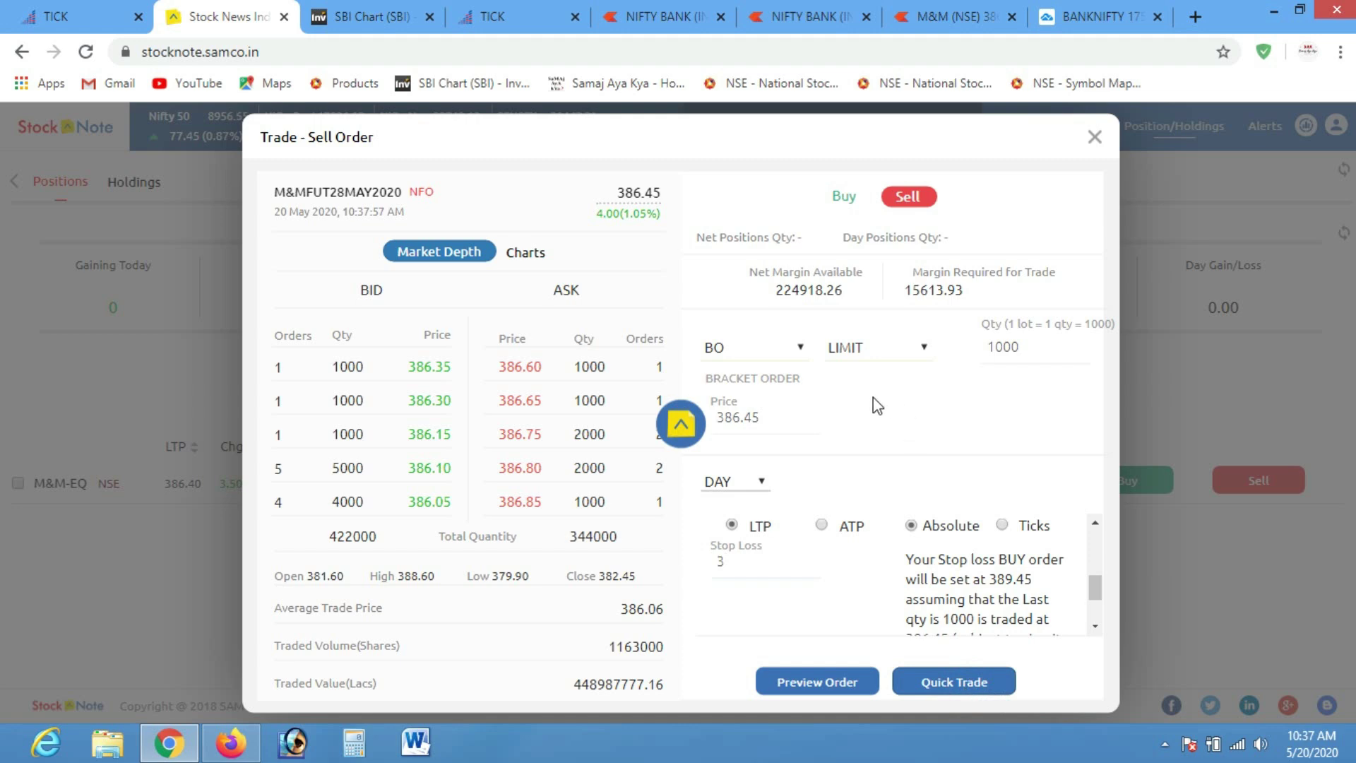
{"action": "left_click", "coordinate": [1092, 137]}
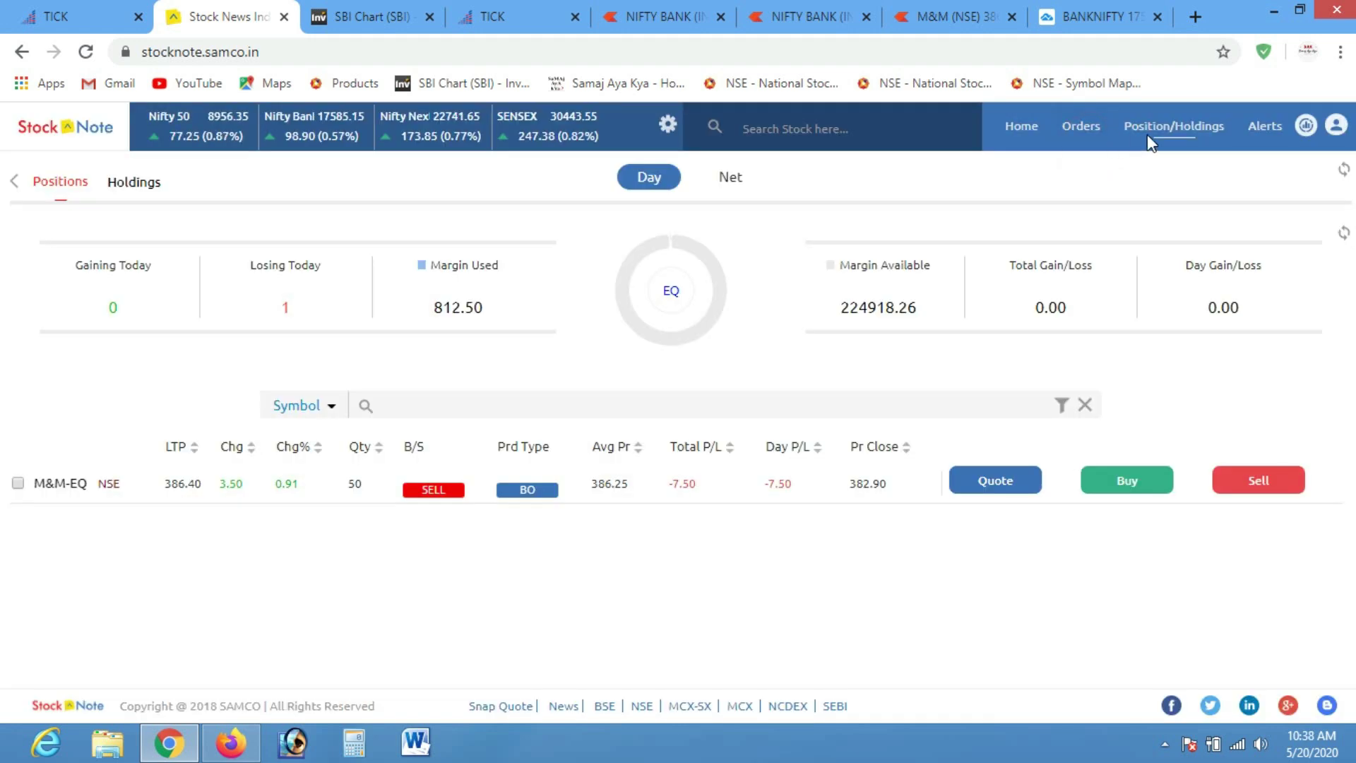
Check that the M&M futures position is open and review the pending target and stop-loss orders for both positions
{"action": "left_click", "coordinate": [1081, 127]}
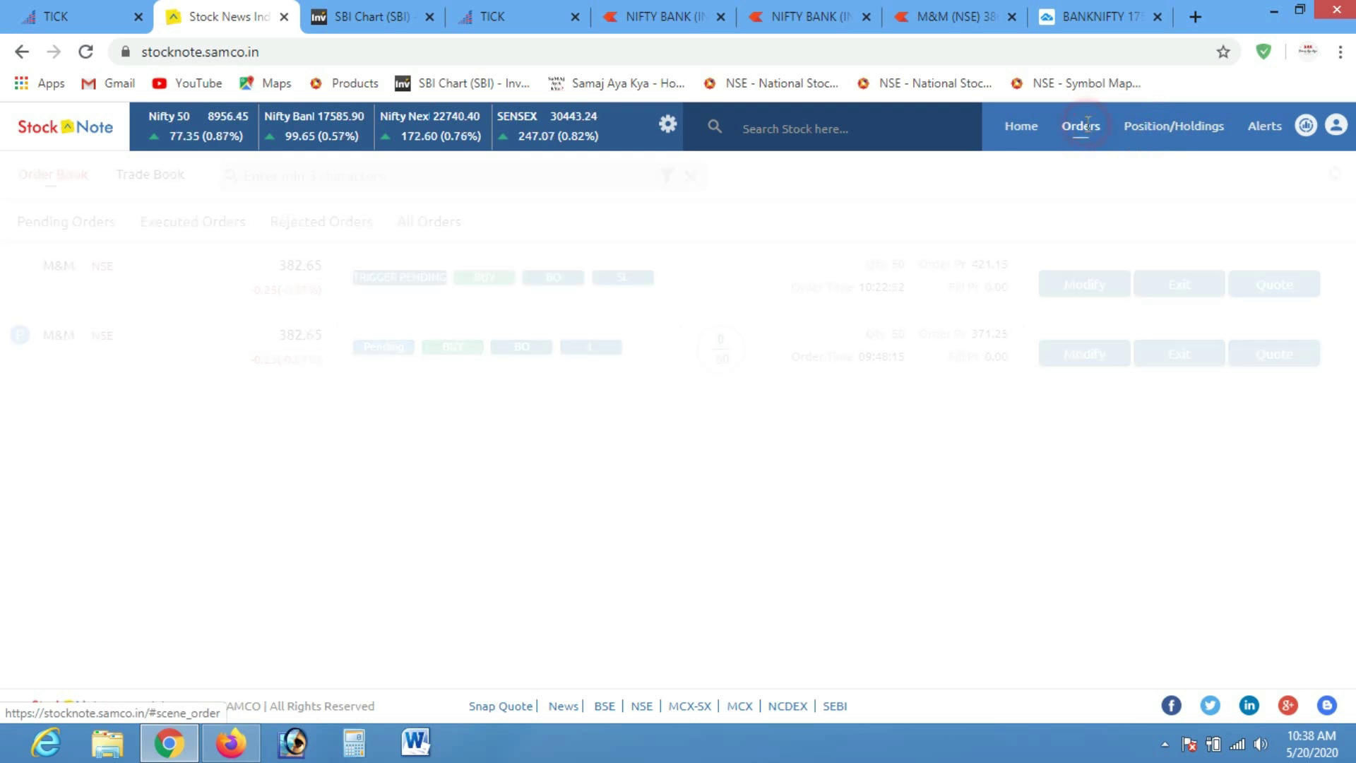
{"action": "left_click", "coordinate": [1167, 127]}
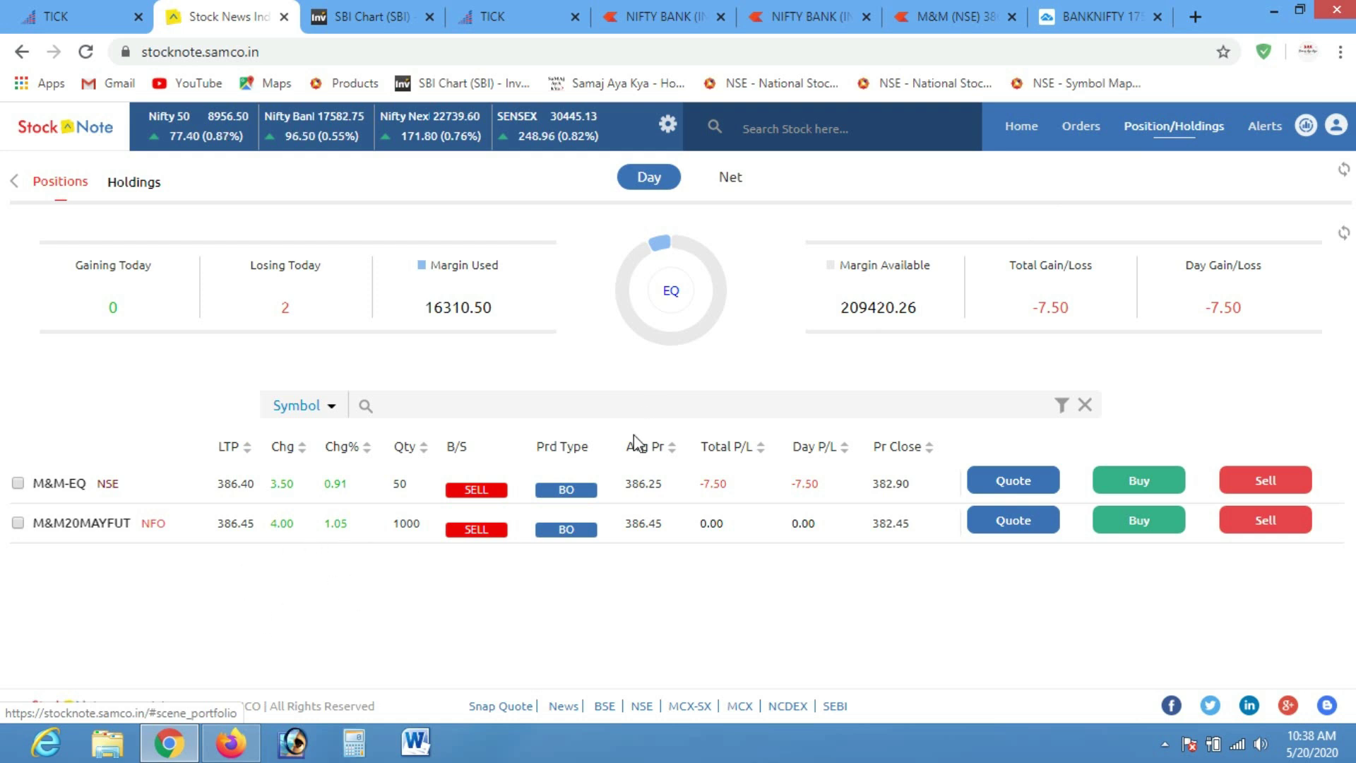
{"action": "left_click", "coordinate": [1079, 136]}
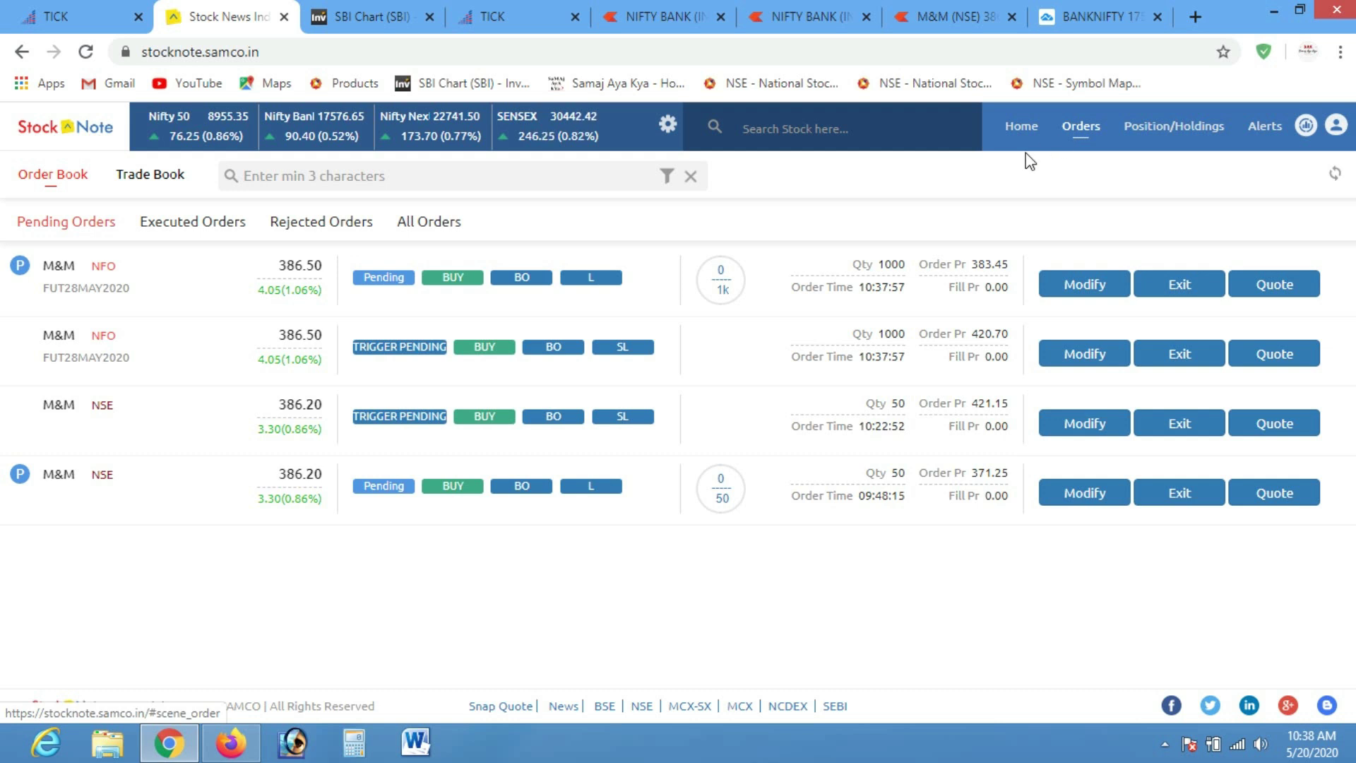
{"action": "left_click", "coordinate": [1168, 127]}
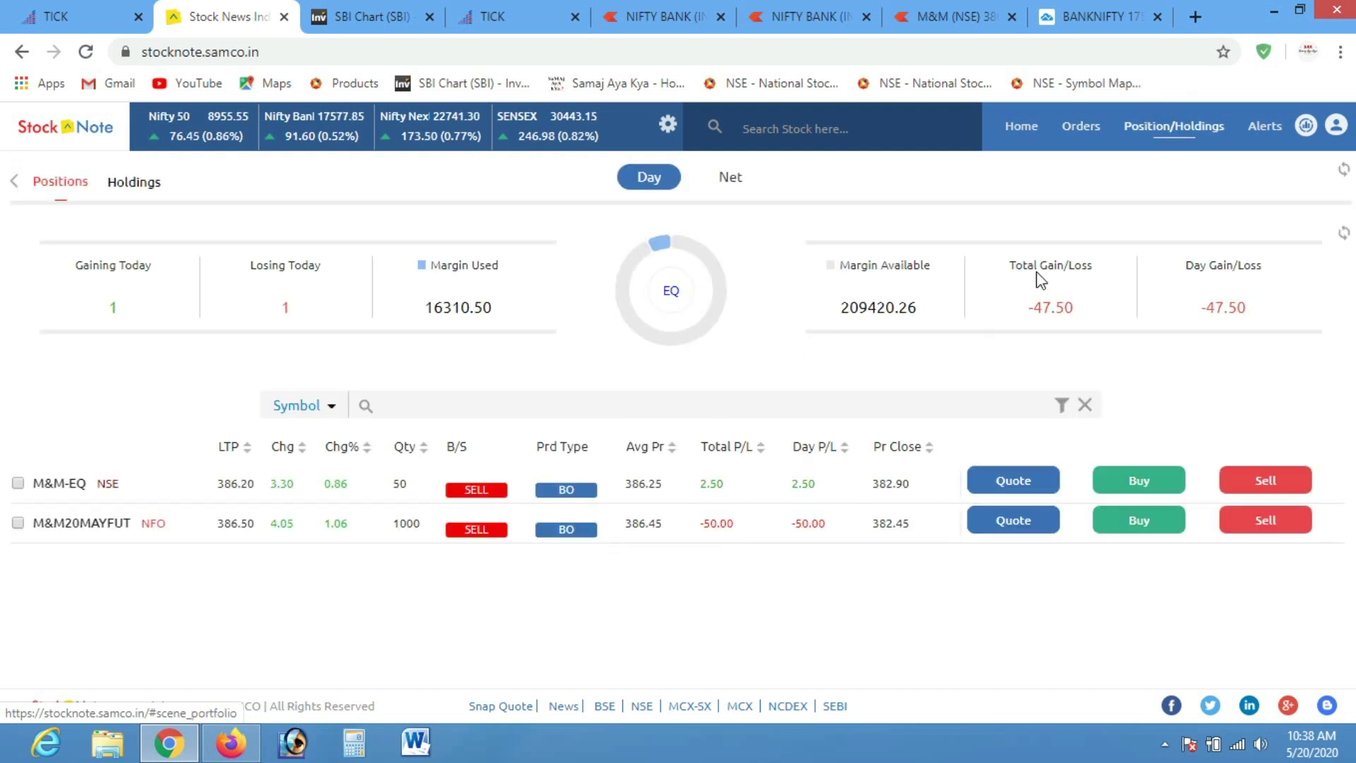
{"action": "left_click", "coordinate": [1078, 136]}
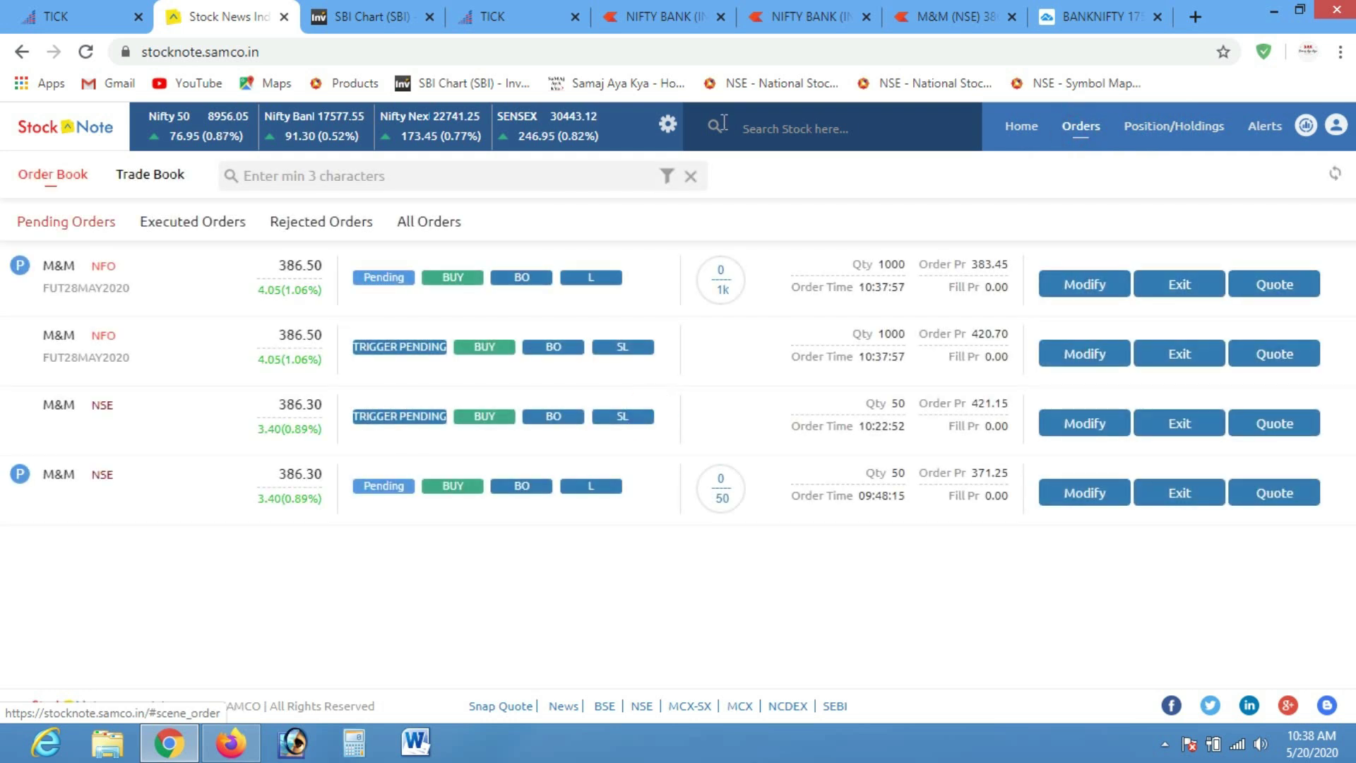
Examine the M&M price between the Fibonacci levels at a stretched price scale on the Kite chart, and return to the StockNote pending orders
{"action": "left_click", "coordinate": [962, 23]}
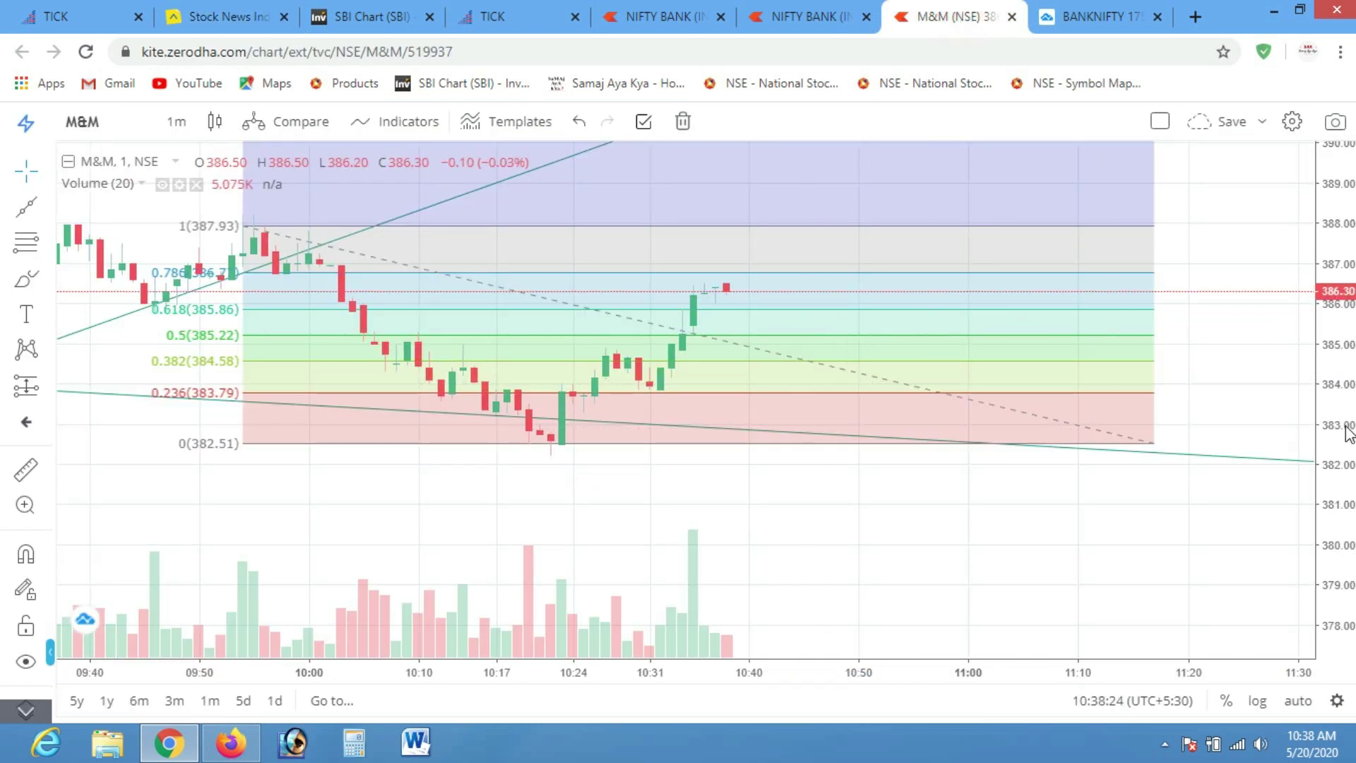
{"action": "left_click_drag", "start_coordinate": [1346, 429], "coordinate": [1335, 304]}
{"action": "left_click_drag", "start_coordinate": [1236, 278], "coordinate": [1199, 460]}
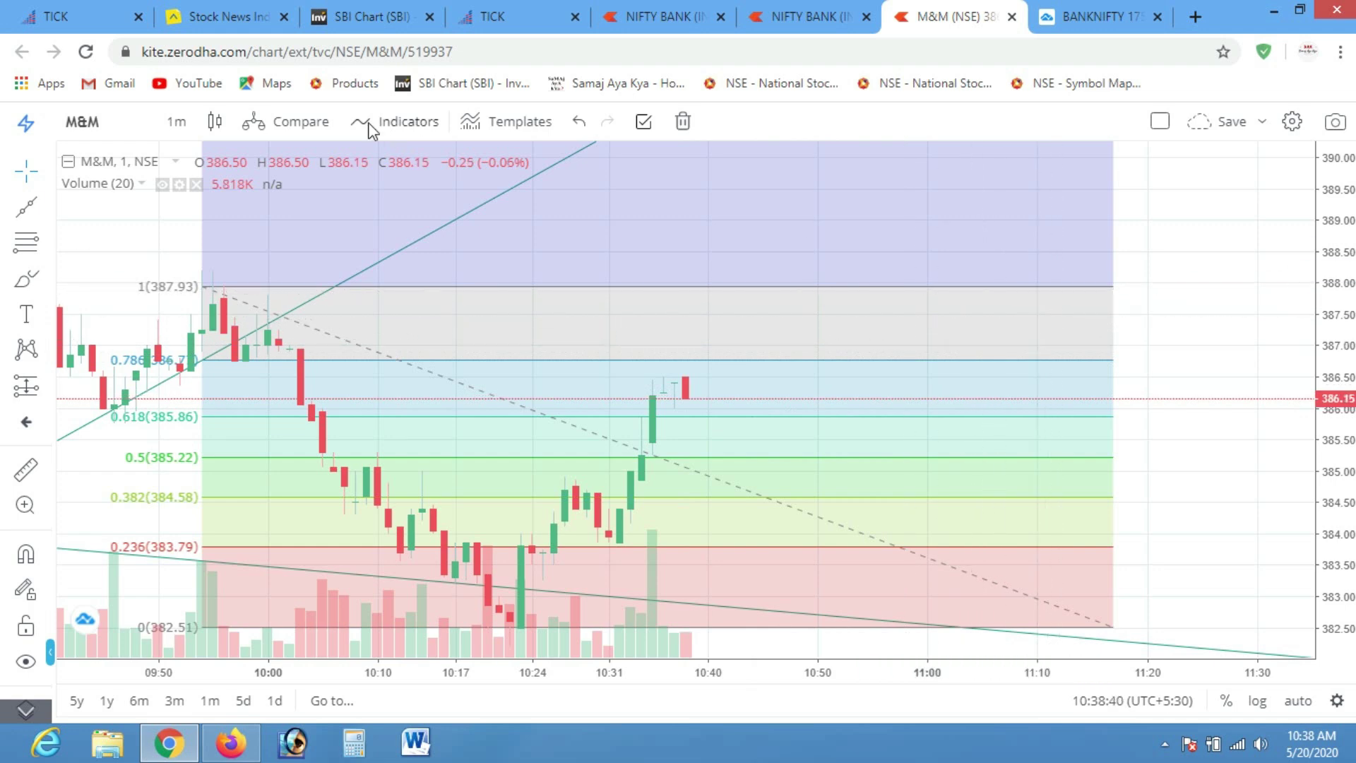
{"action": "left_click", "coordinate": [226, 17]}
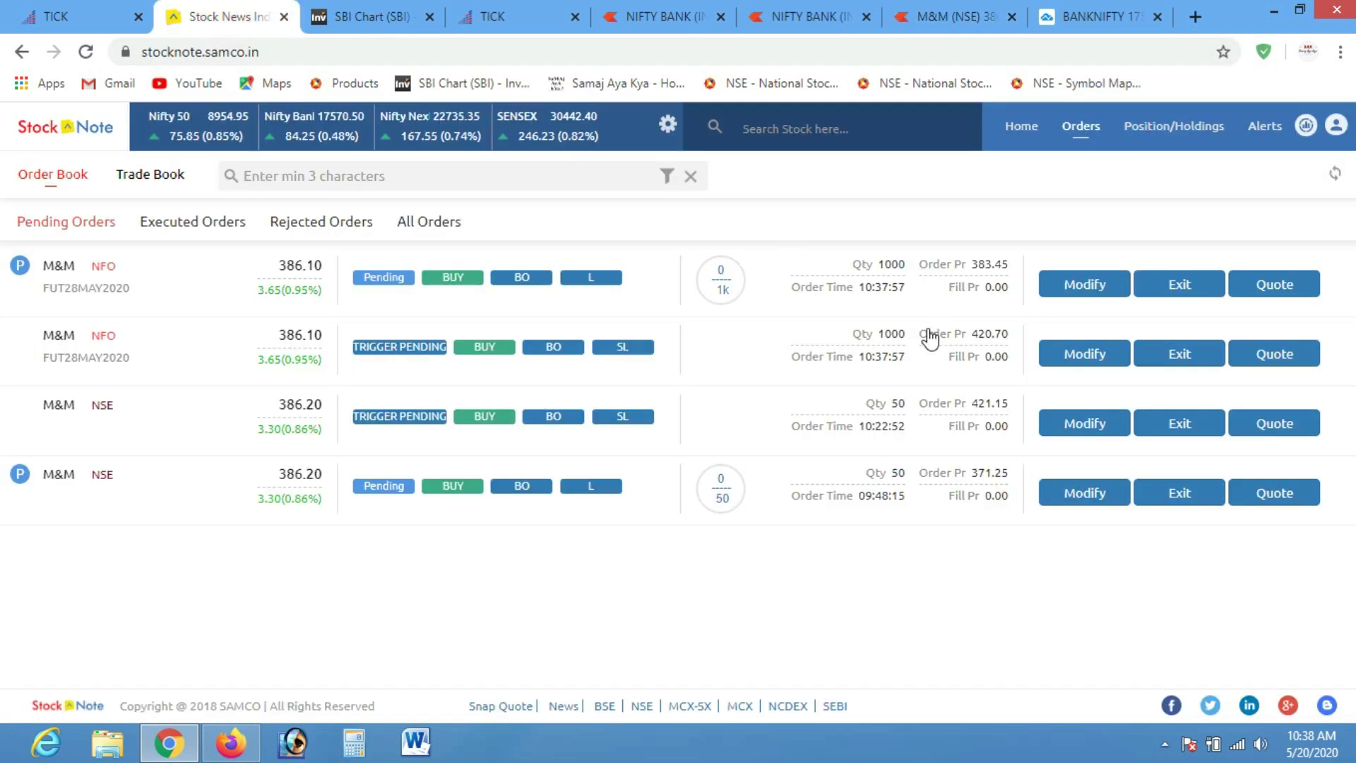
Check the trigger price of the M&M futures stop-loss order and review the open positions before returning to the pending orders
{"action": "left_click", "coordinate": [1099, 357]}
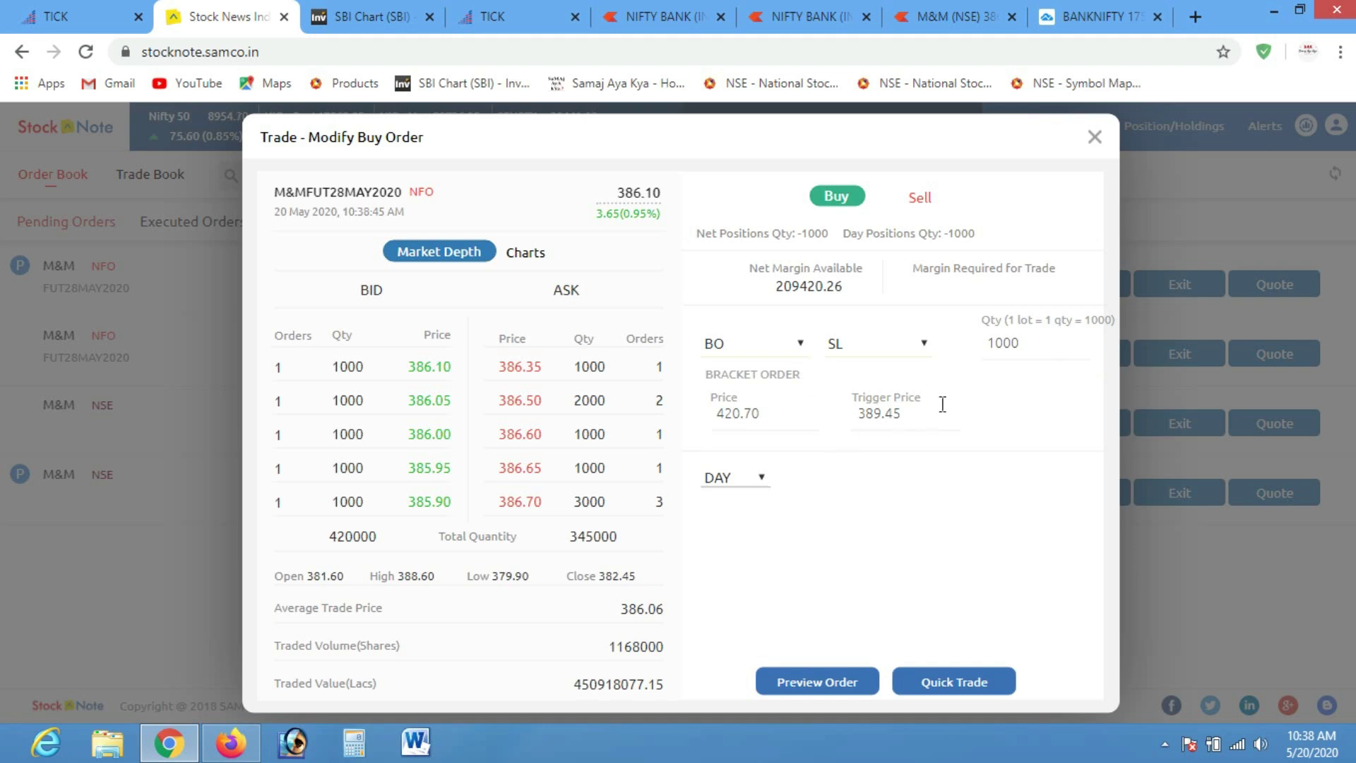
{"action": "left_click", "coordinate": [1095, 137]}
{"action": "left_click", "coordinate": [1159, 127]}
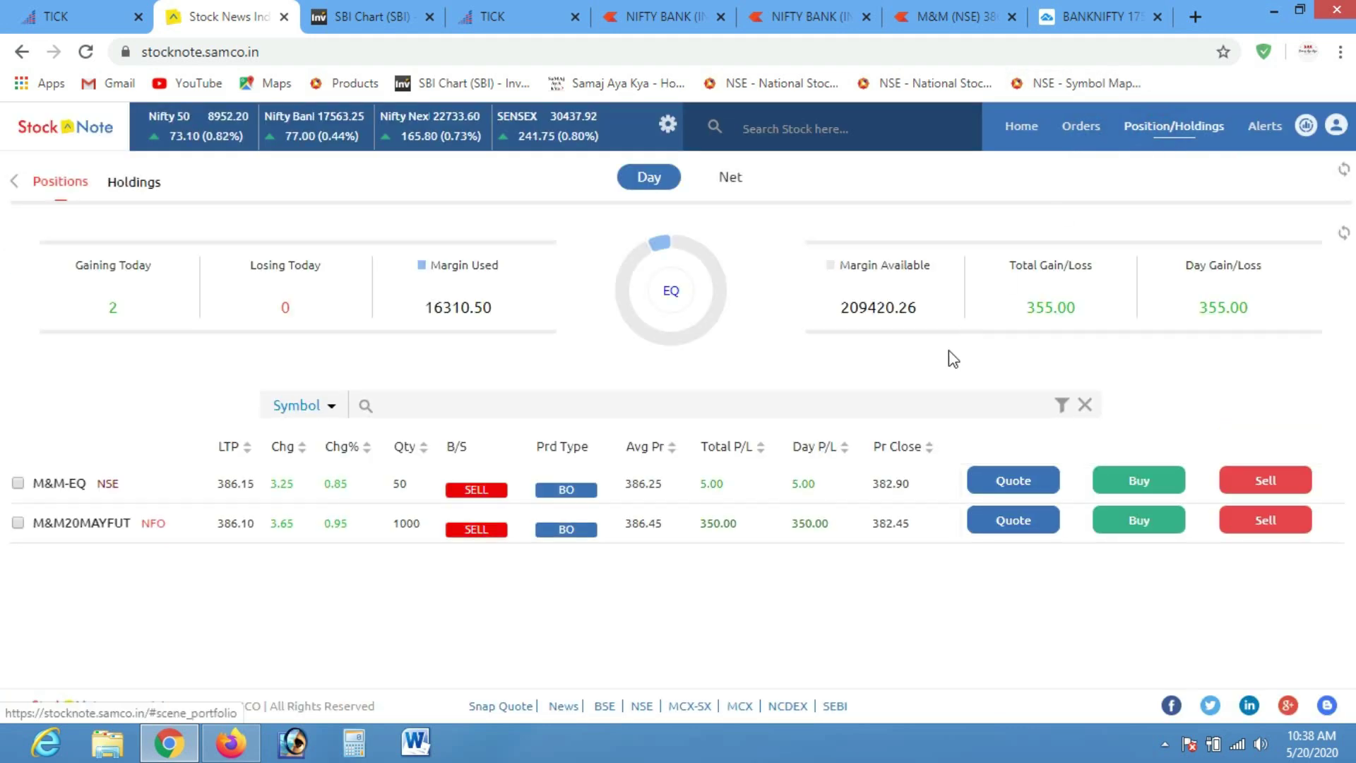
{"action": "left_click", "coordinate": [1080, 127]}
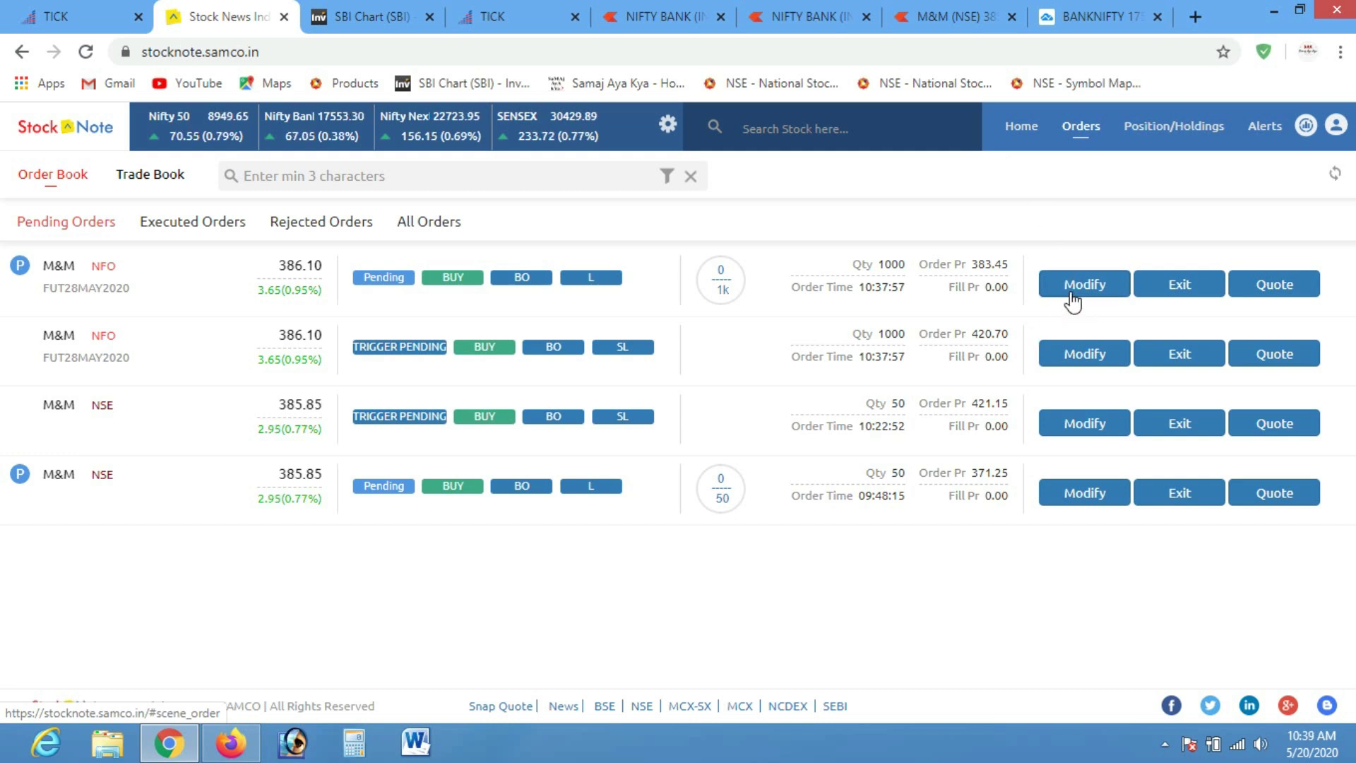
Check the trigger price of the M&M equity stop-loss order, compare it with the open positions and return to the pending orders
{"action": "left_click", "coordinate": [1073, 436]}
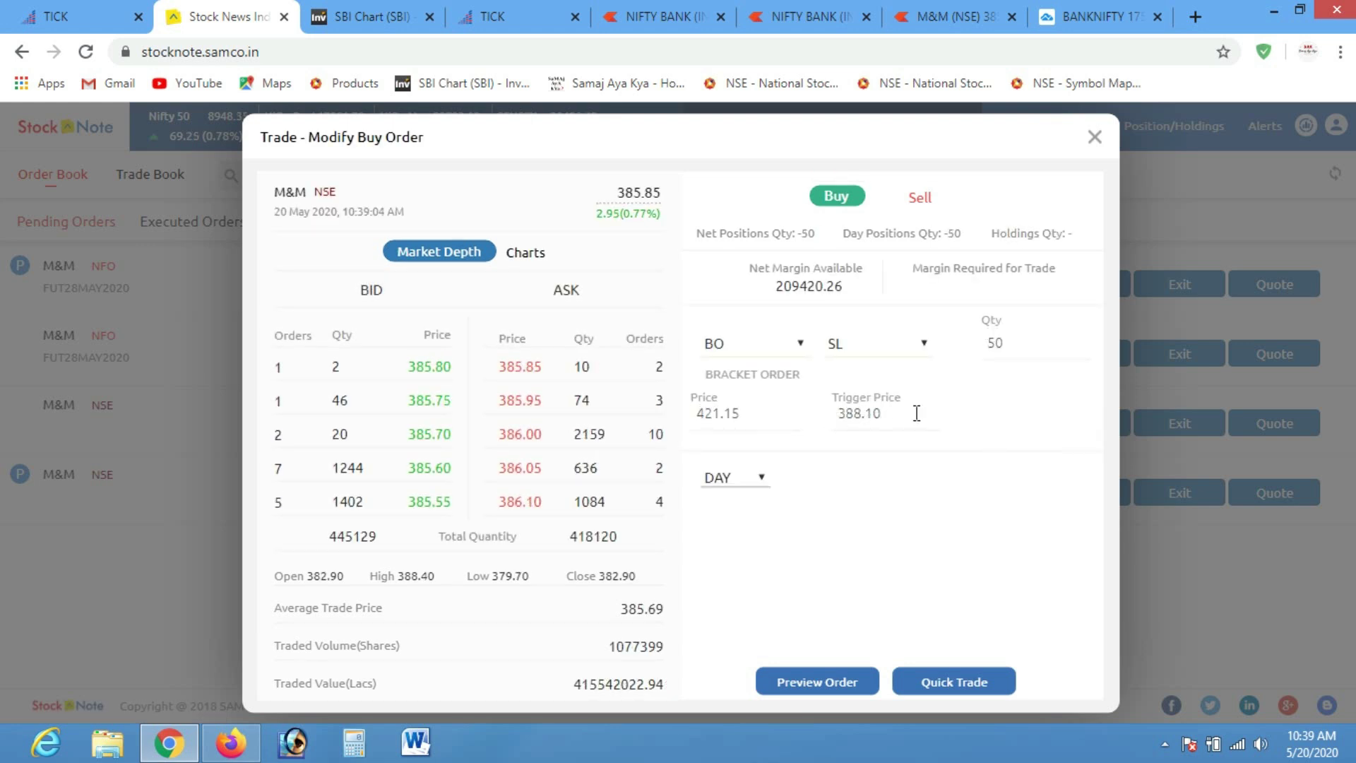
{"action": "left_click", "coordinate": [916, 413]}
{"action": "left_click", "coordinate": [1095, 137]}
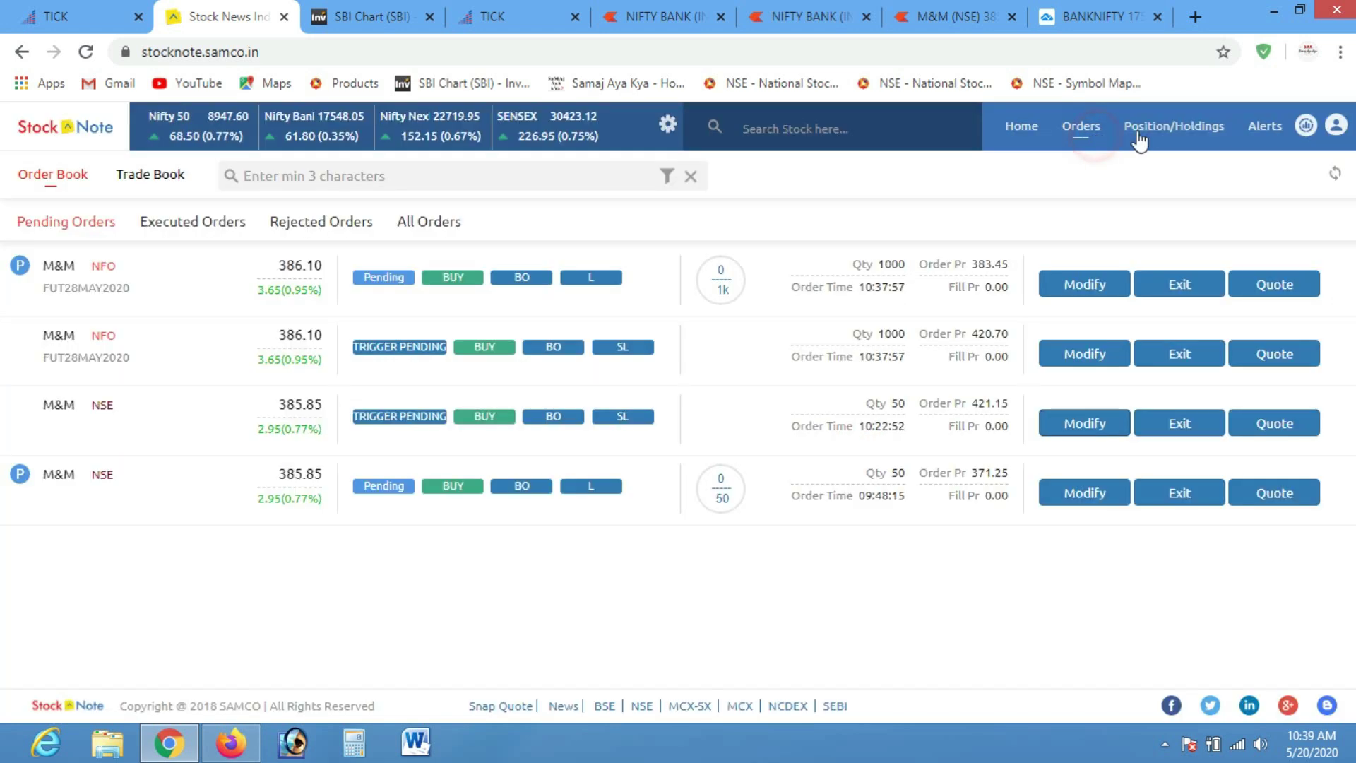
{"action": "left_click", "coordinate": [1158, 128]}
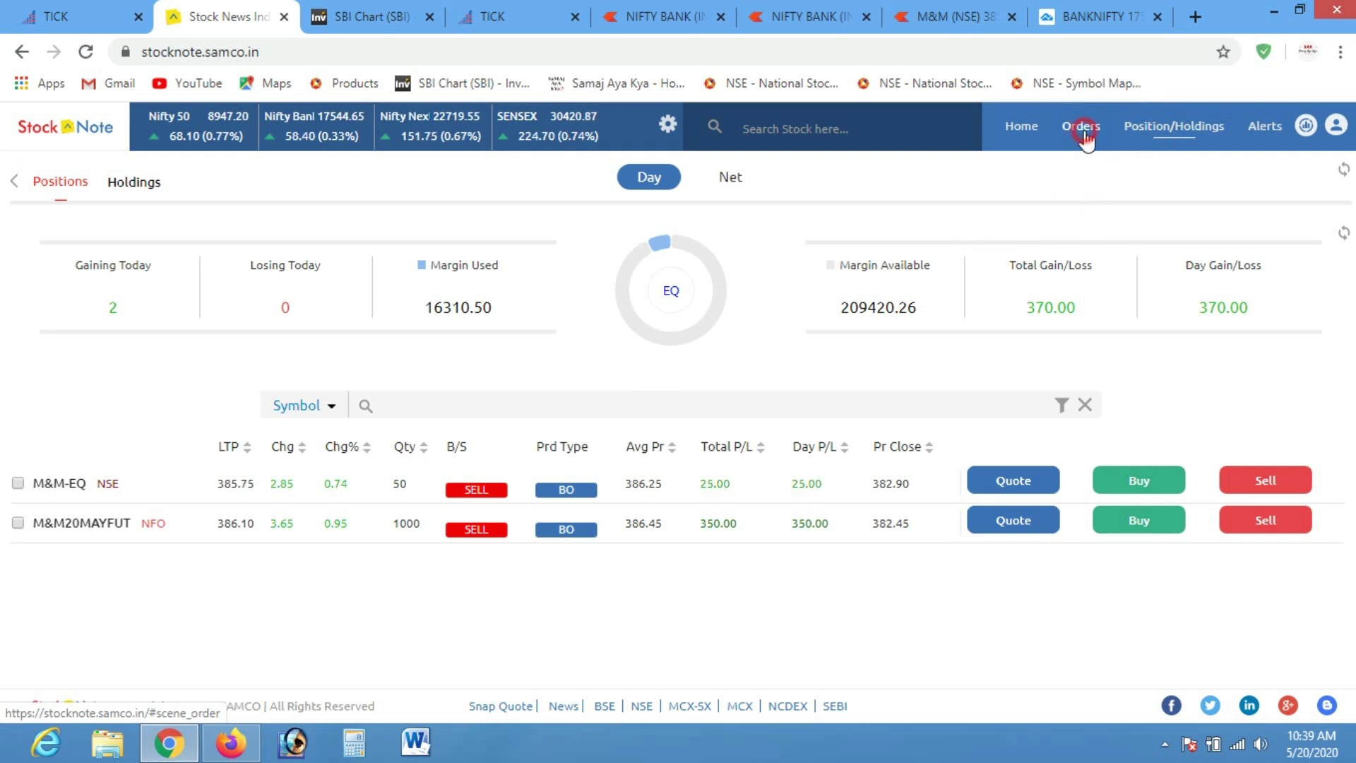
{"action": "left_click", "coordinate": [1081, 127]}
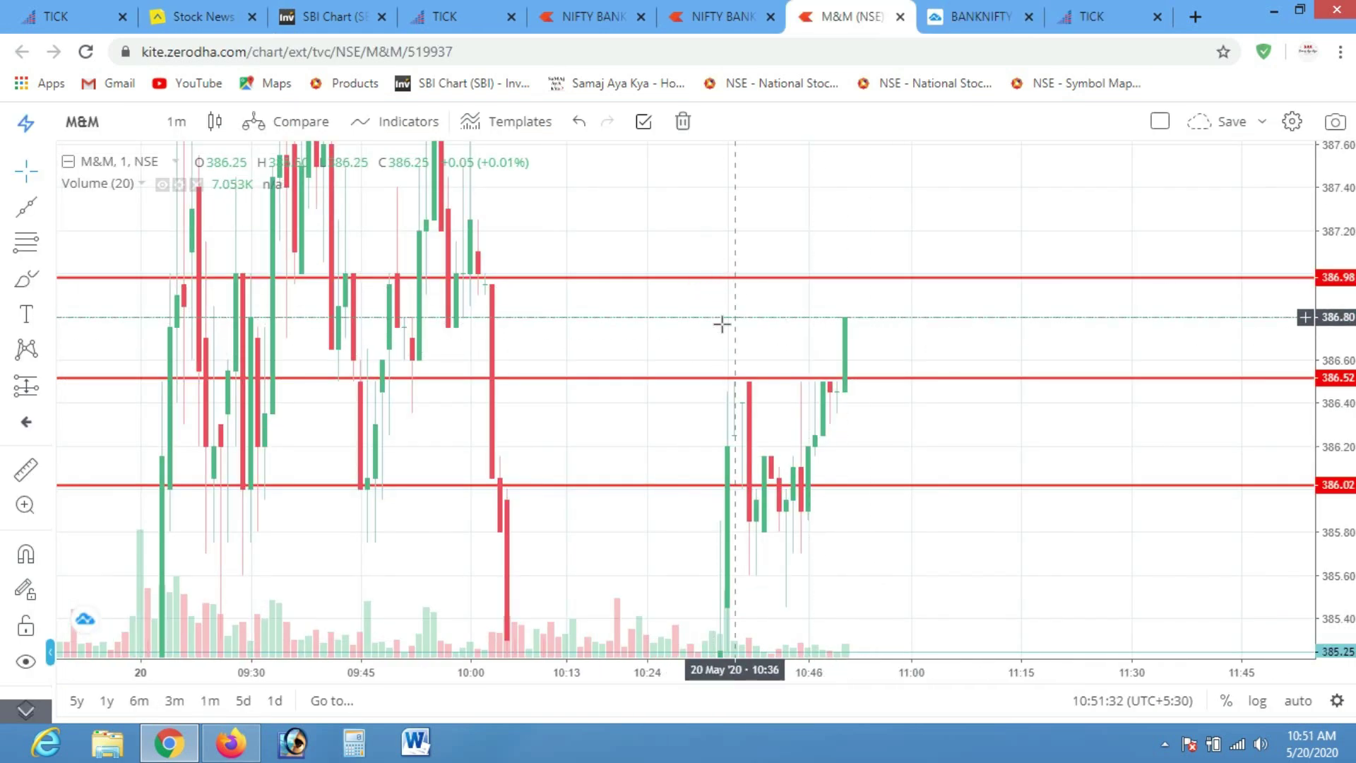
{"action": "left_click", "coordinate": [185, 16]}
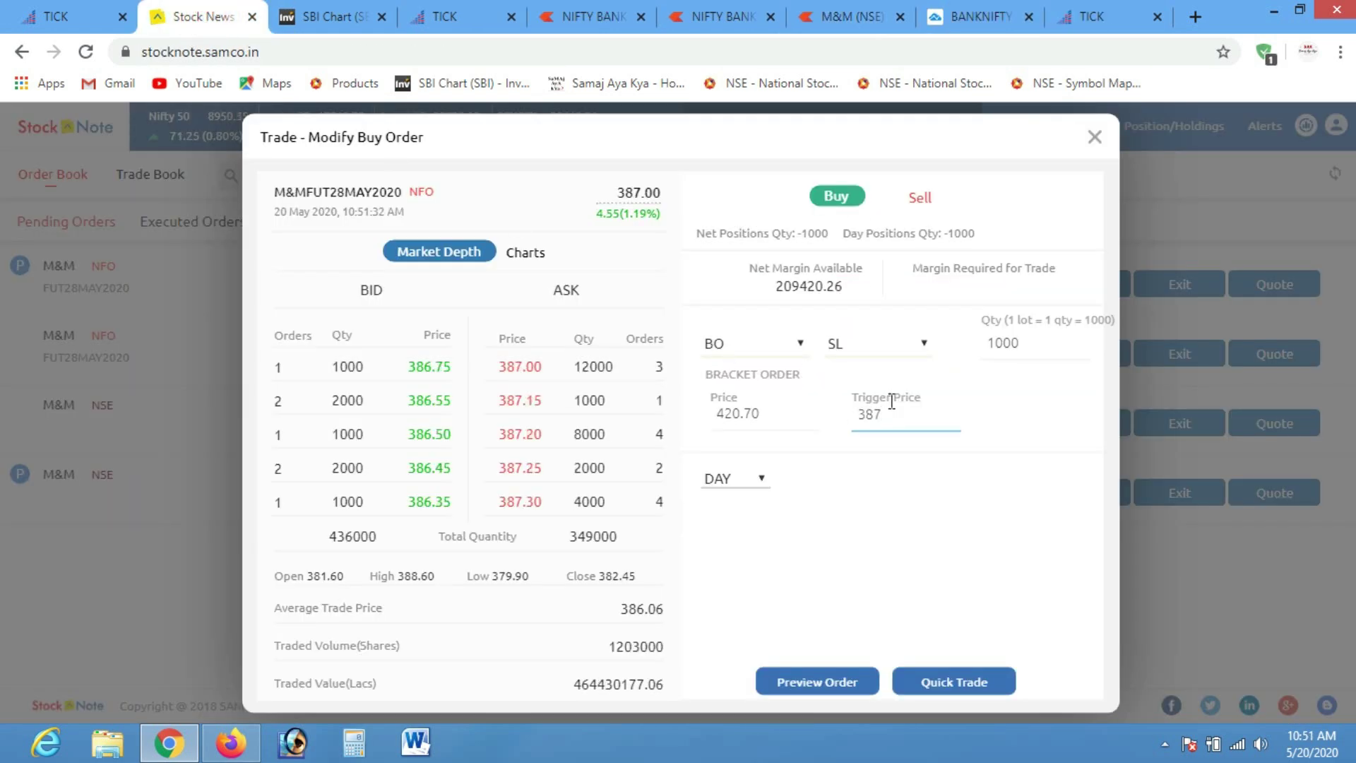
{"action": "left_click_drag", "start_coordinate": [901, 415], "coordinate": [844, 415]}
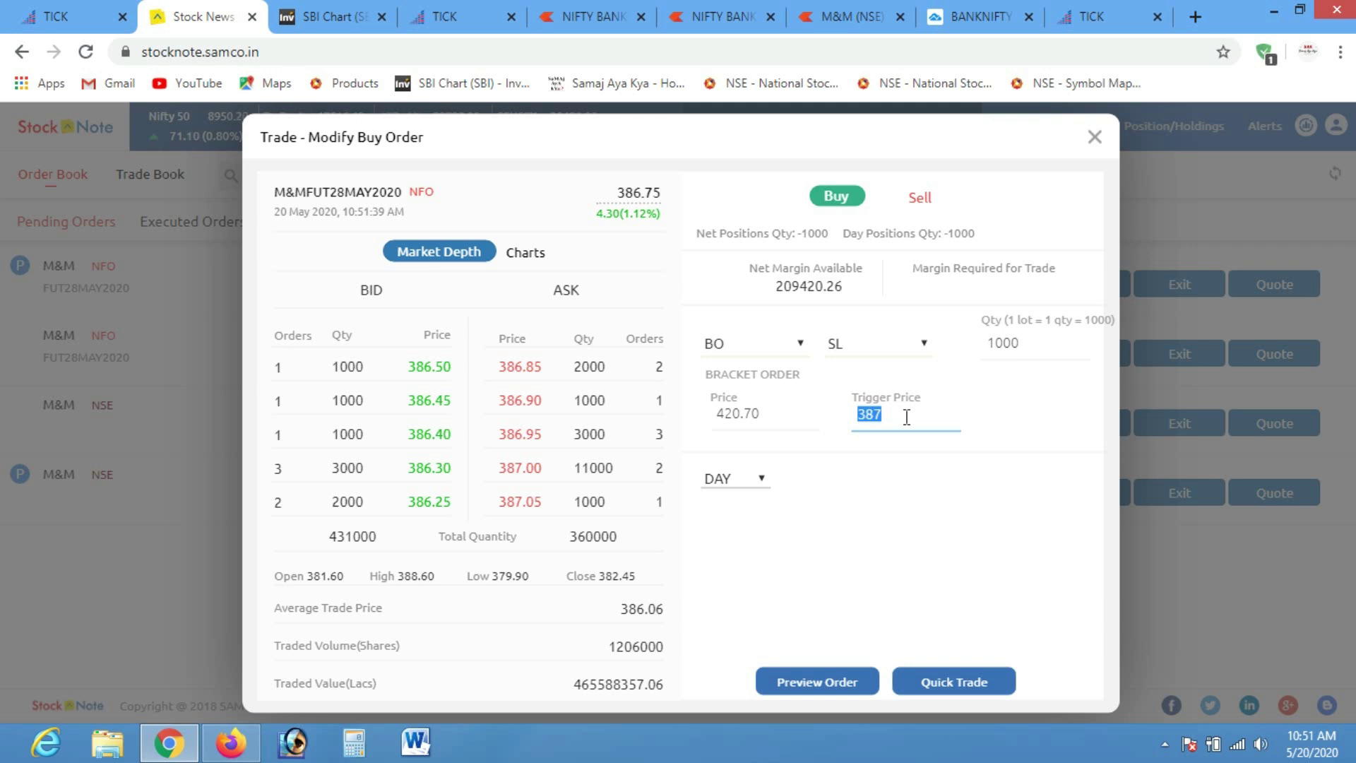
{"action": "left_click", "coordinate": [906, 424]}
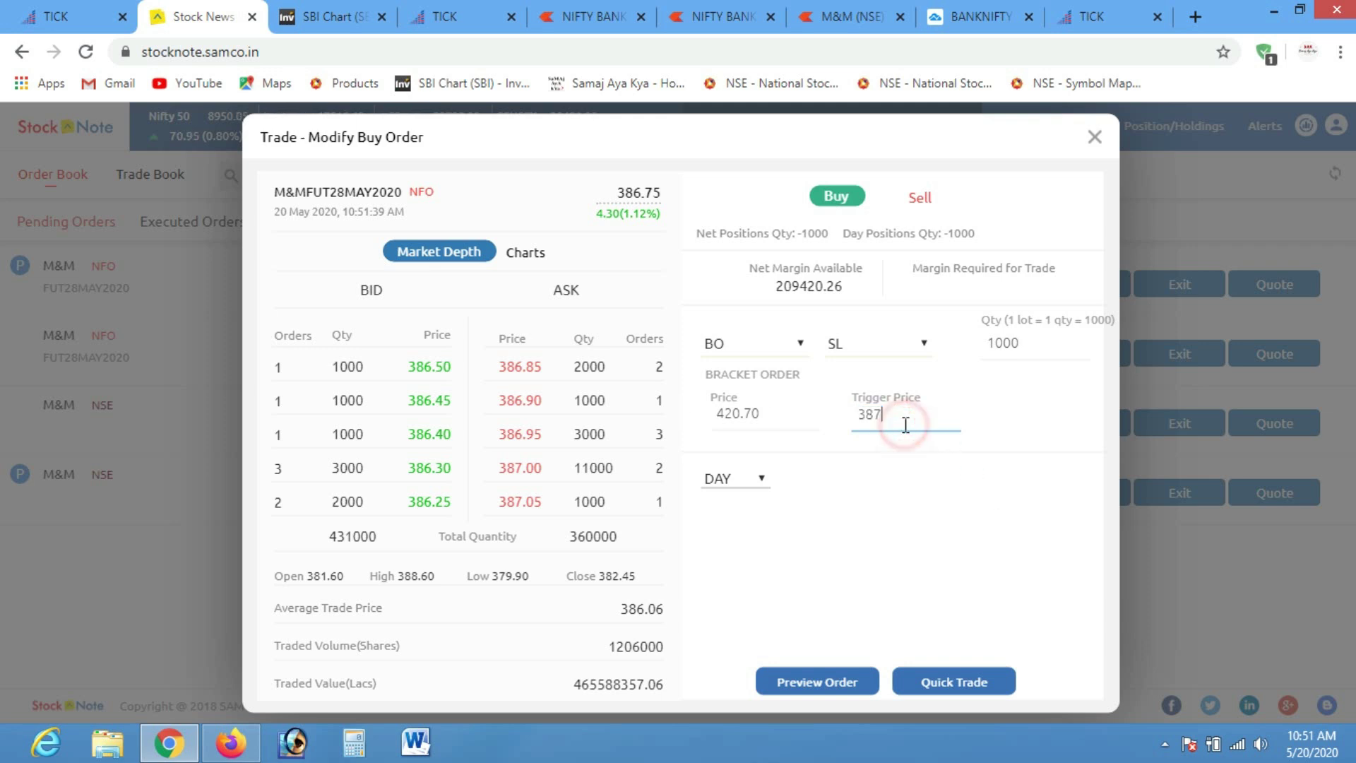
{"action": "key", "text": "BackSpace"}
{"action": "type", "text": "6"}
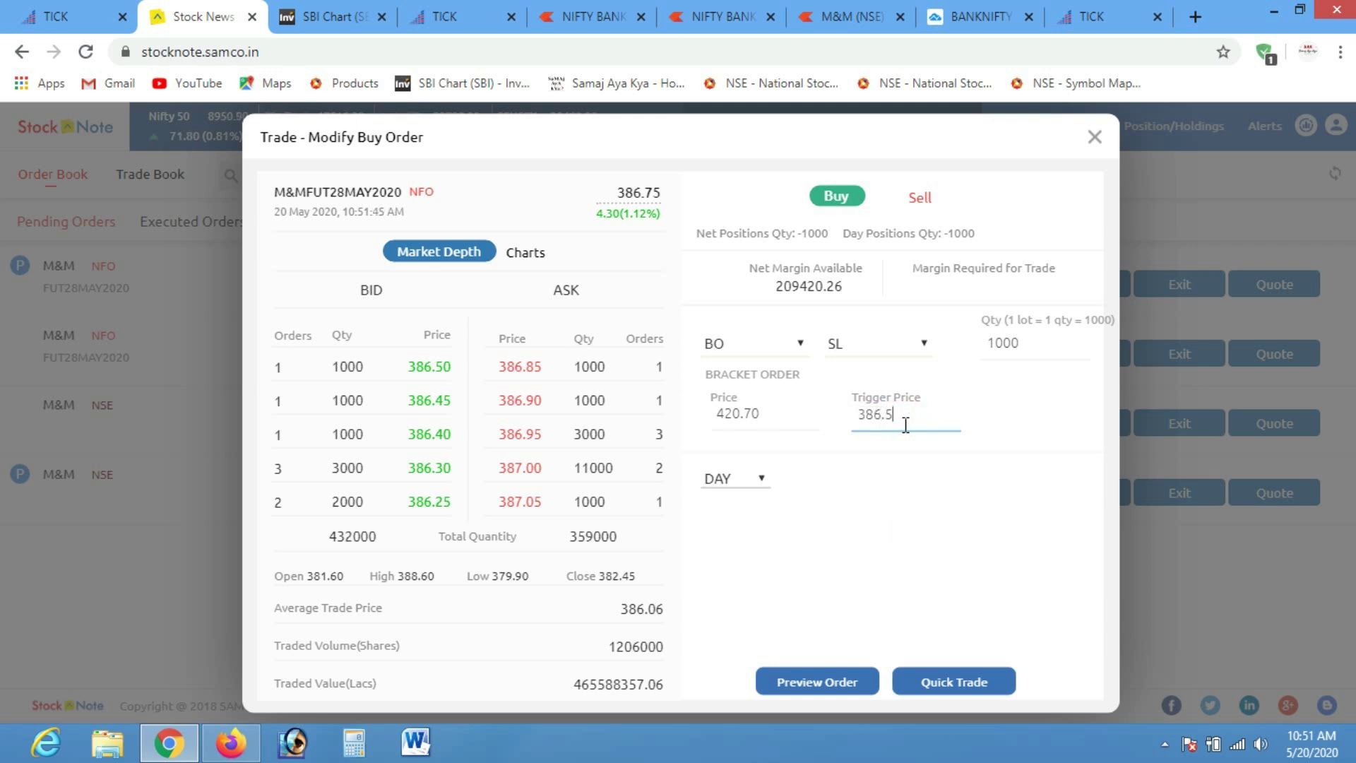
{"action": "type", "text": ".5"}
{"action": "left_click", "coordinate": [861, 19]}
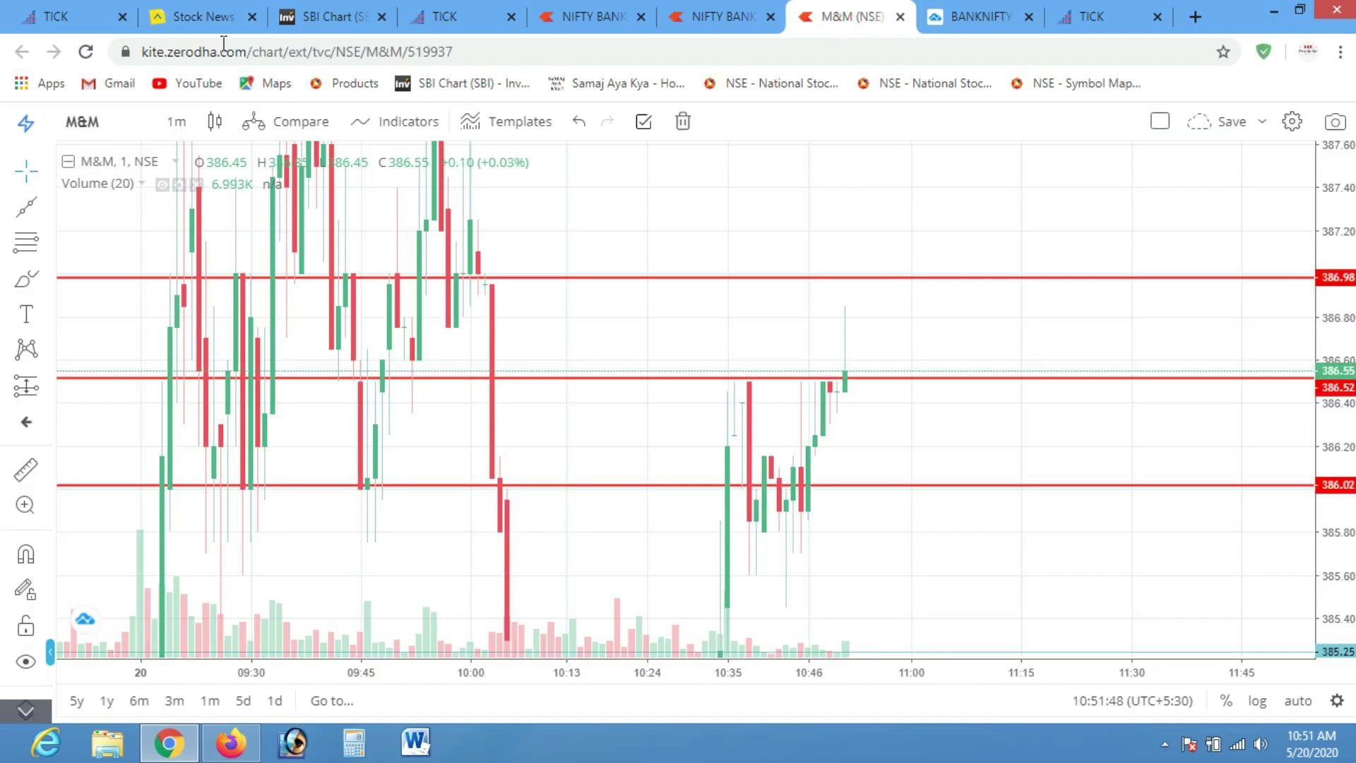
{"action": "left_click", "coordinate": [201, 19]}
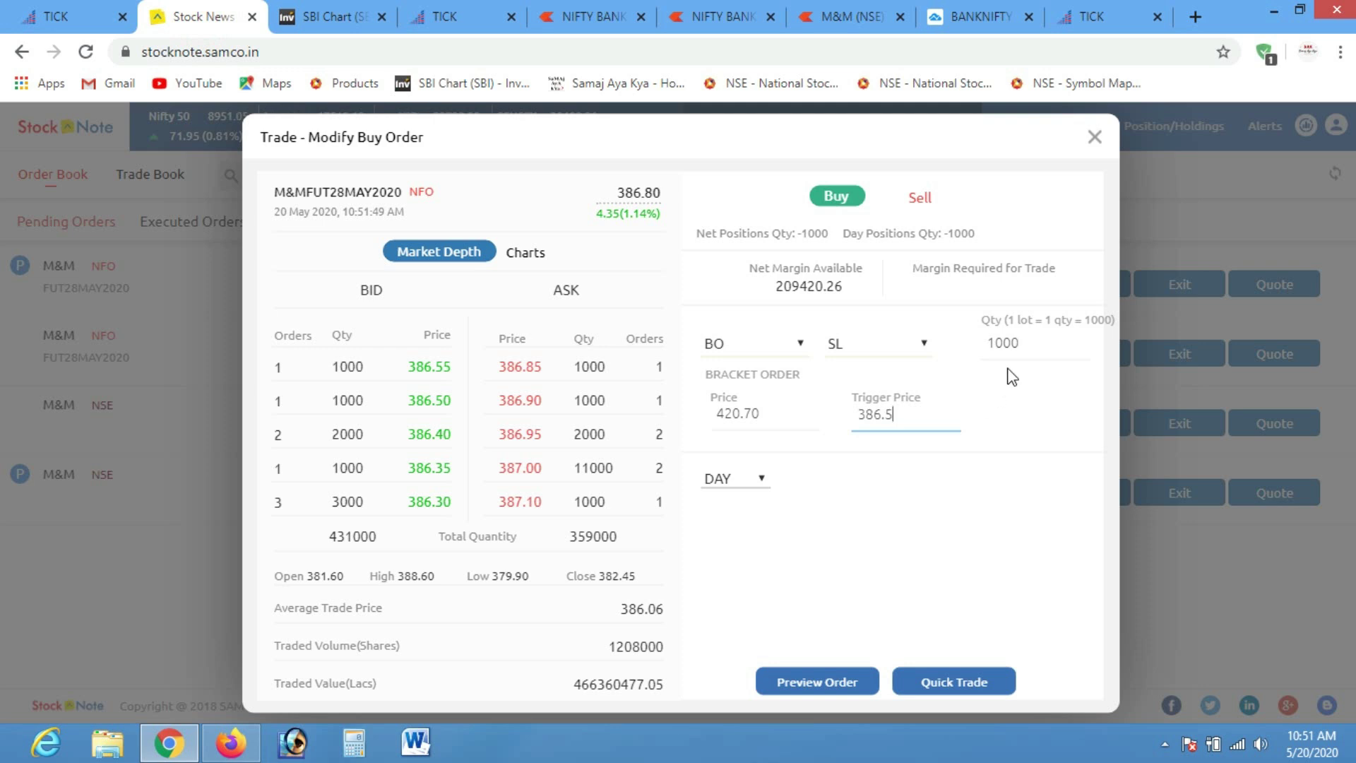
{"action": "left_click", "coordinate": [1093, 141]}
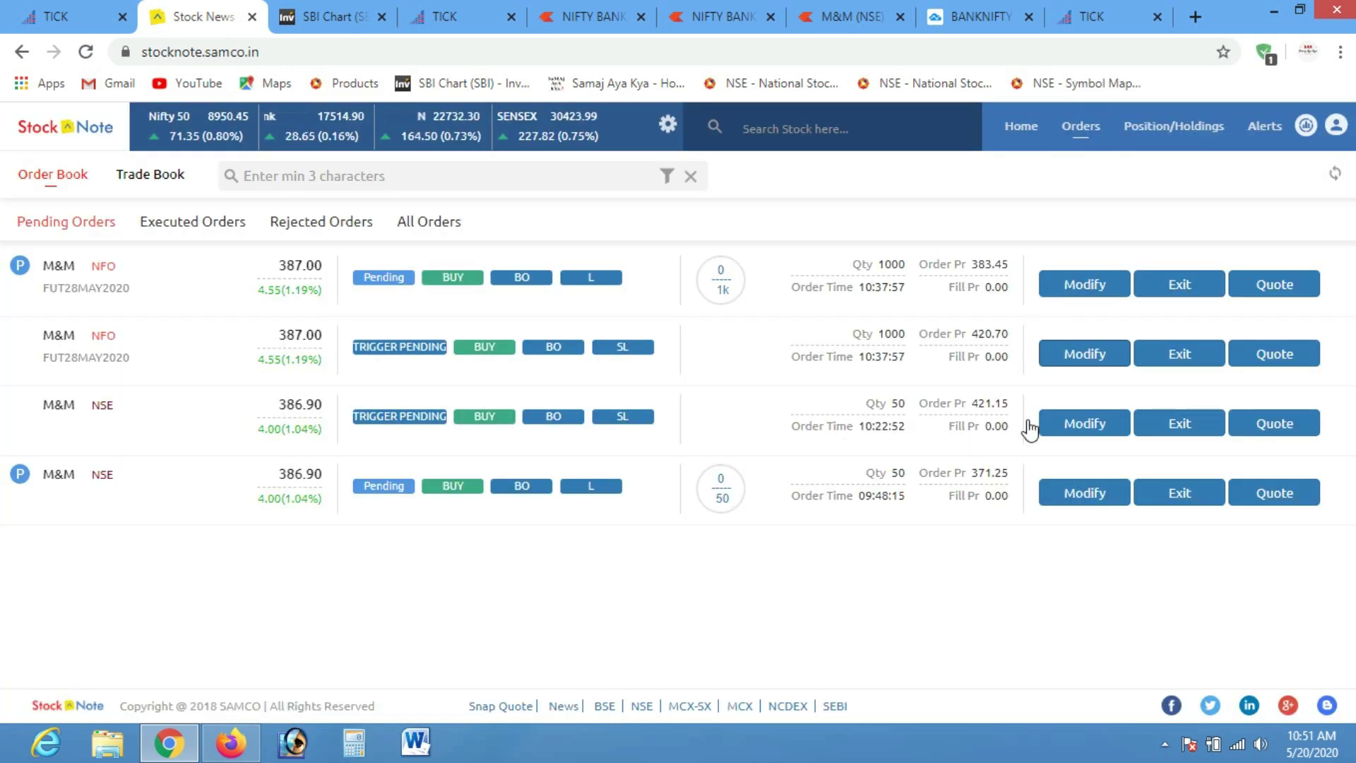
Set the pending M&M futures target order's limit price to 386.65, submit the modification and check the resulting positions
{"action": "left_click", "coordinate": [1072, 292]}
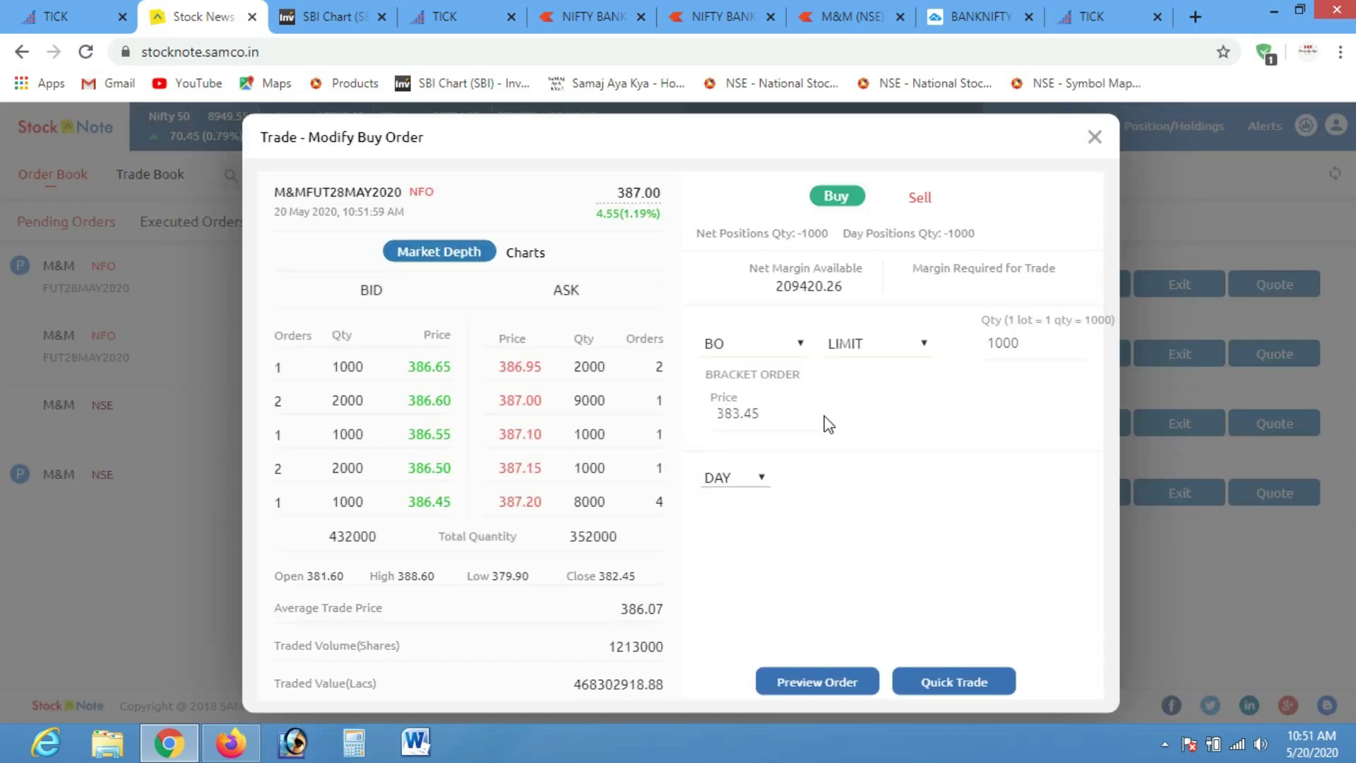
{"action": "left_click_drag", "start_coordinate": [781, 416], "coordinate": [655, 427]}
{"action": "type", "text": "386.65"}
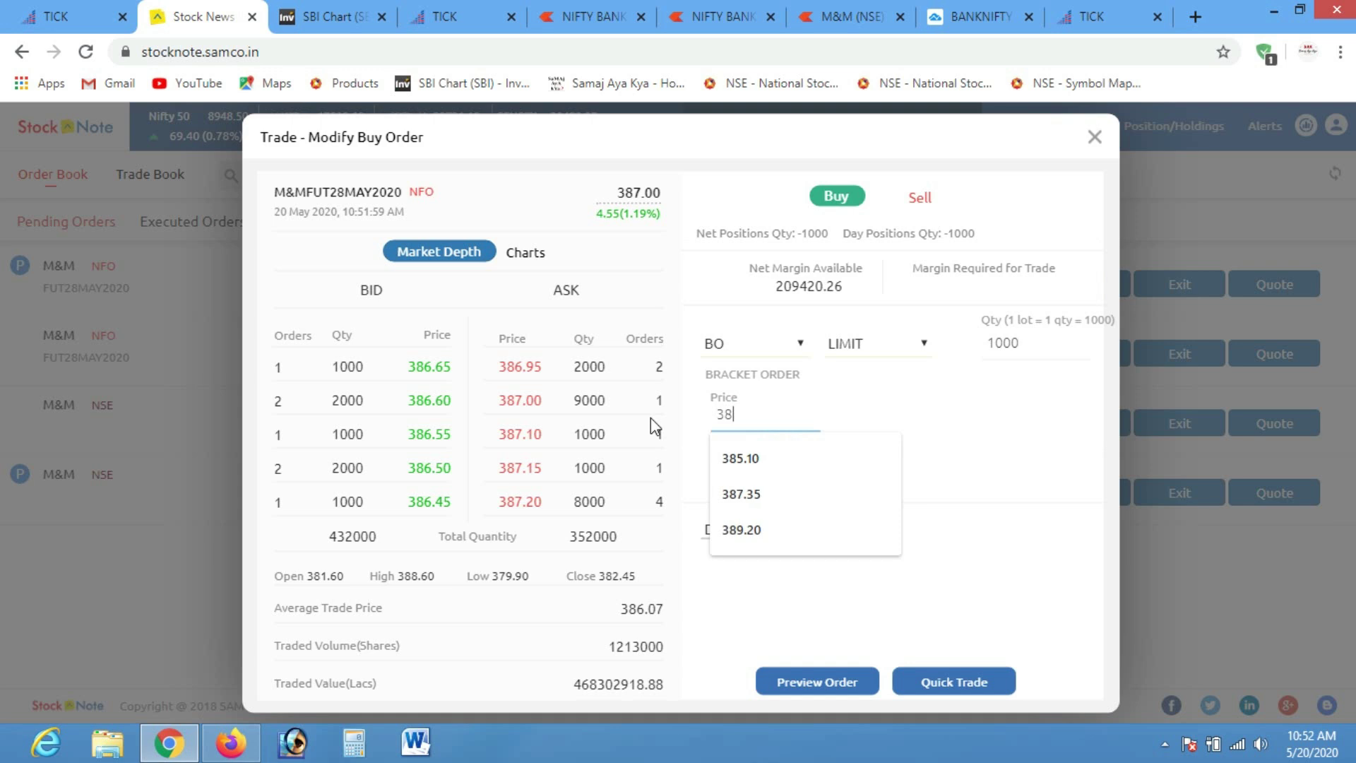
{"action": "left_click", "coordinate": [988, 687]}
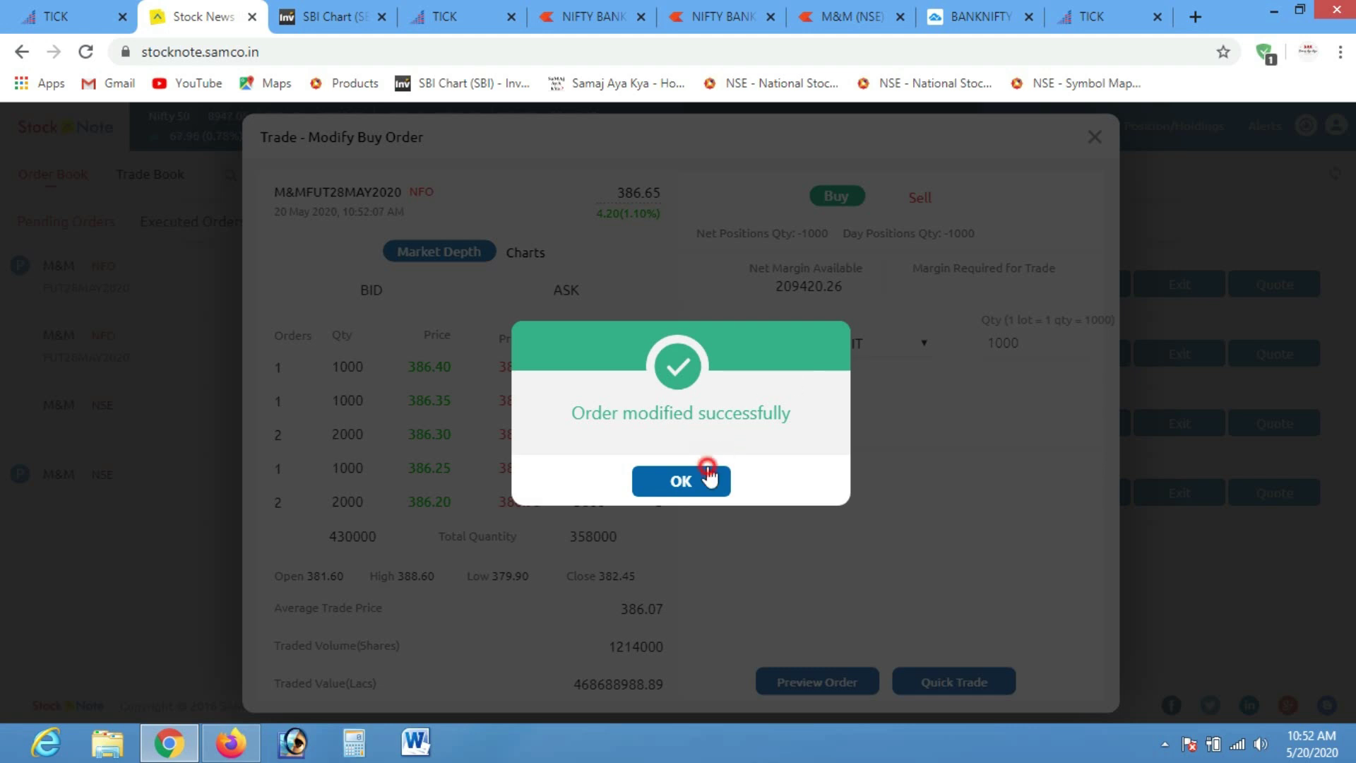
{"action": "left_click", "coordinate": [708, 479]}
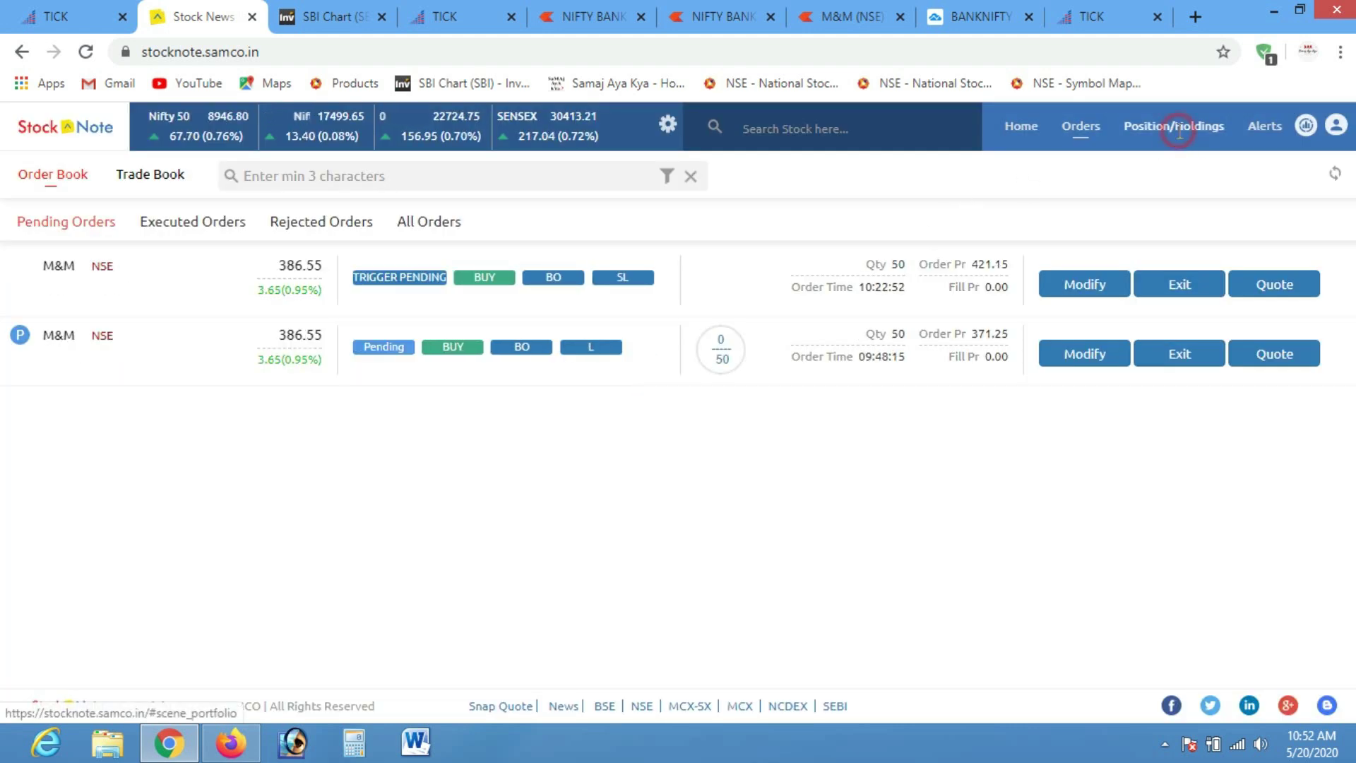
{"action": "left_click", "coordinate": [1186, 142]}
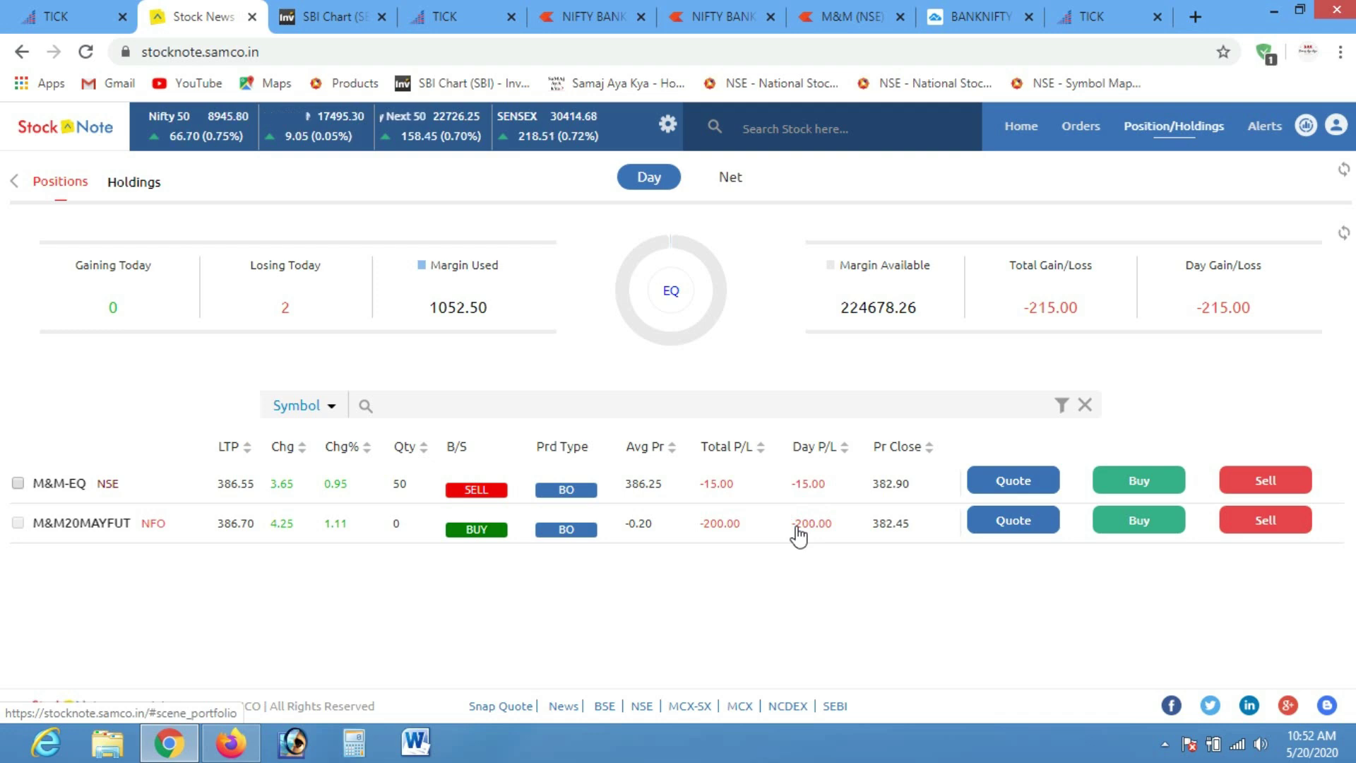
On the Kite M&M chart, examine the recent 1-minute price action around the red horizontal levels over a wider time and price range
{"action": "left_click", "coordinate": [852, 21]}
{"action": "left_click_drag", "start_coordinate": [768, 347], "coordinate": [885, 355]}
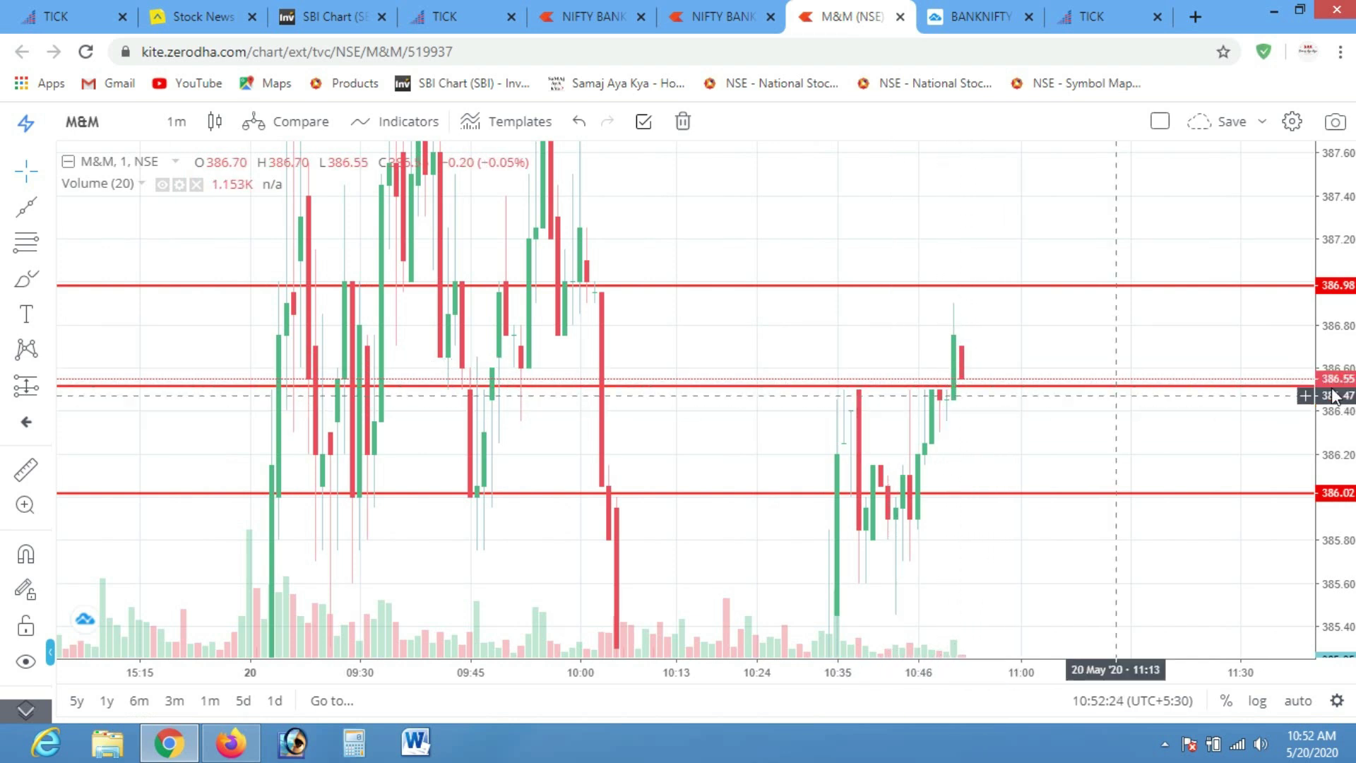
{"action": "left_click_drag", "start_coordinate": [1338, 469], "coordinate": [1338, 503]}
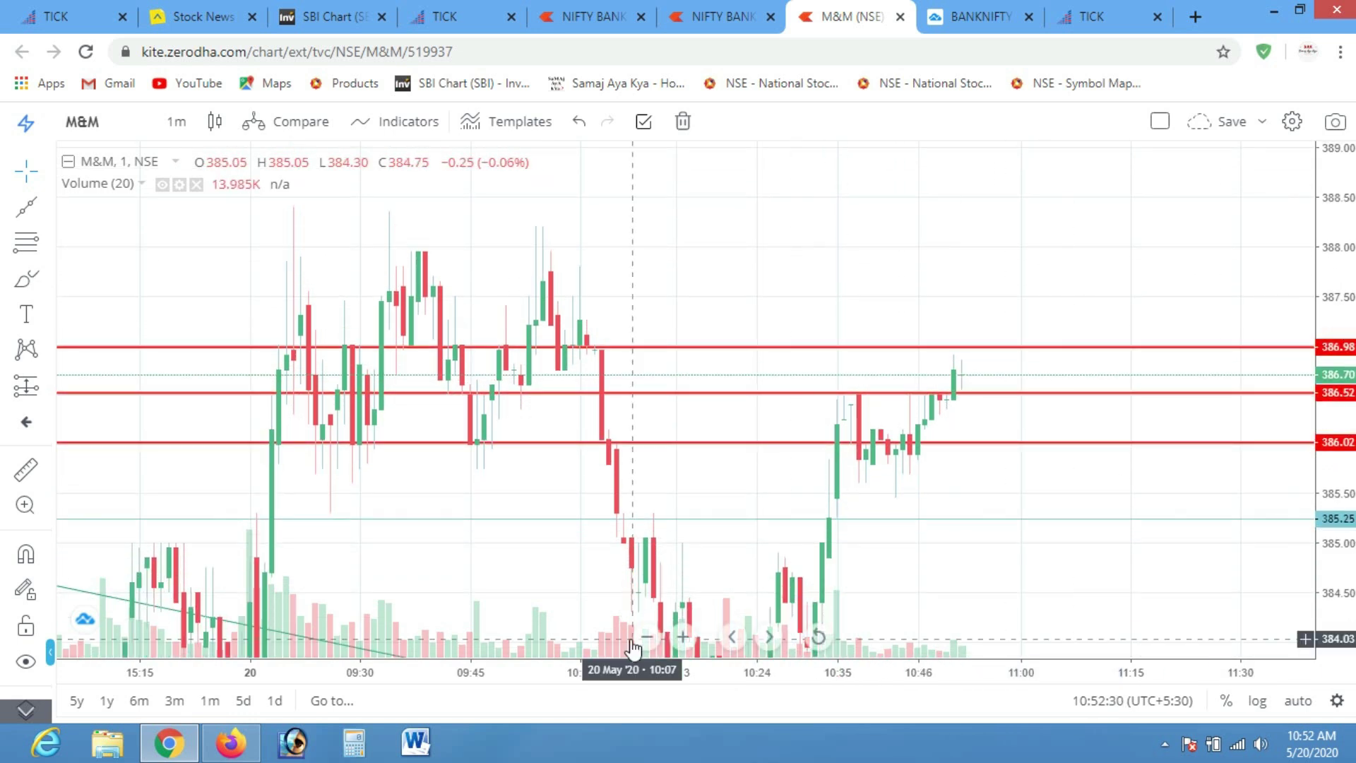
{"action": "left_click_drag", "start_coordinate": [820, 528], "coordinate": [968, 494]}
{"action": "scroll", "coordinate": [1305, 385], "scroll_direction": "down", "scroll_amount": 2}
{"action": "left_click_drag", "start_coordinate": [1305, 385], "coordinate": [1059, 495]}
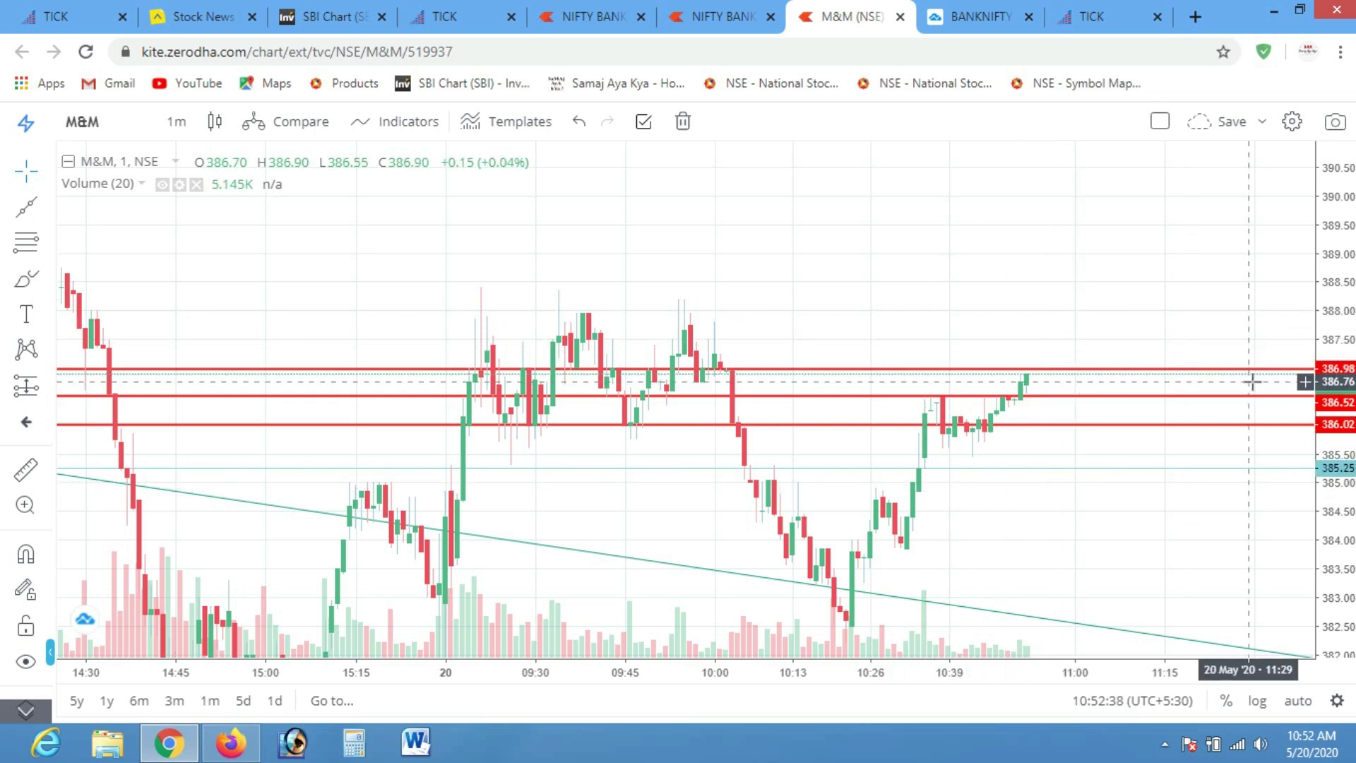
{"action": "scroll", "coordinate": [661, 625], "scroll_direction": "down", "scroll_amount": 3}
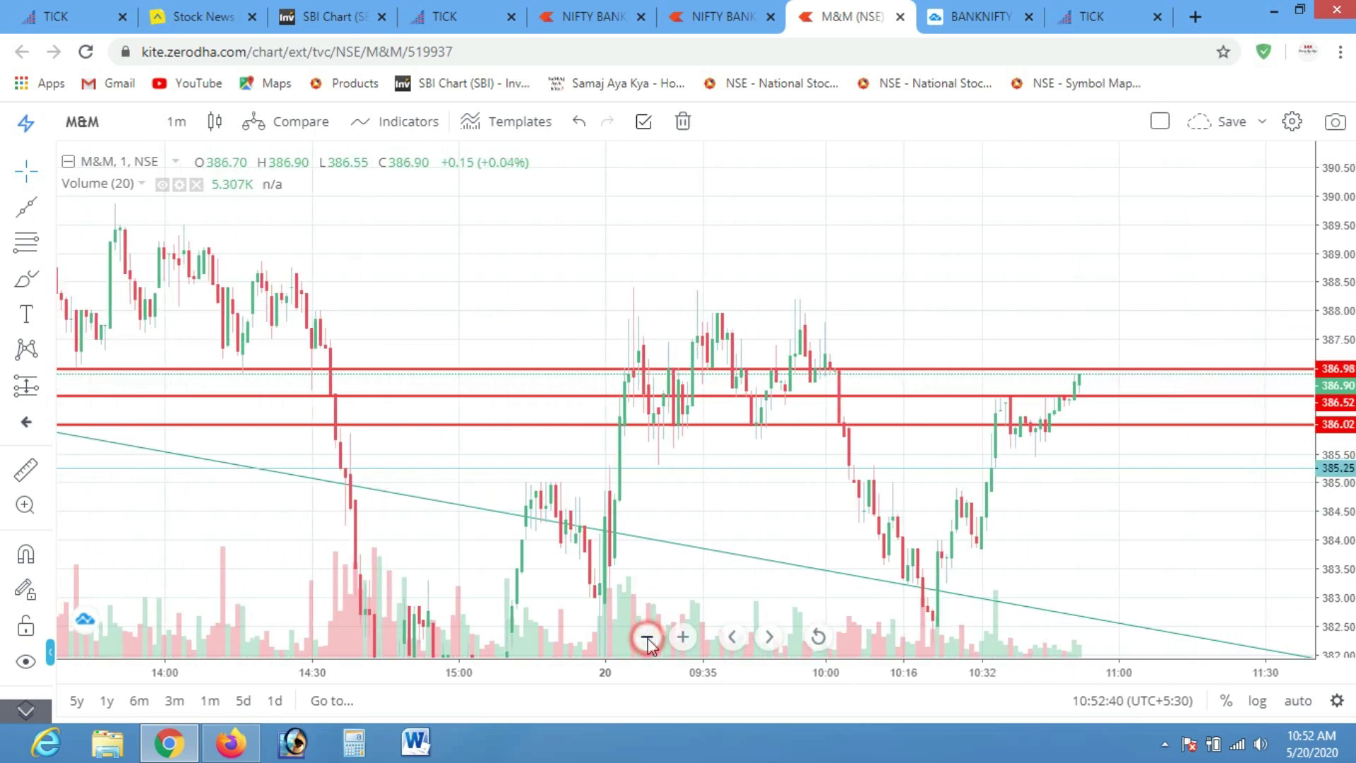
{"action": "scroll", "coordinate": [1120, 519], "scroll_direction": "up", "scroll_amount": 3}
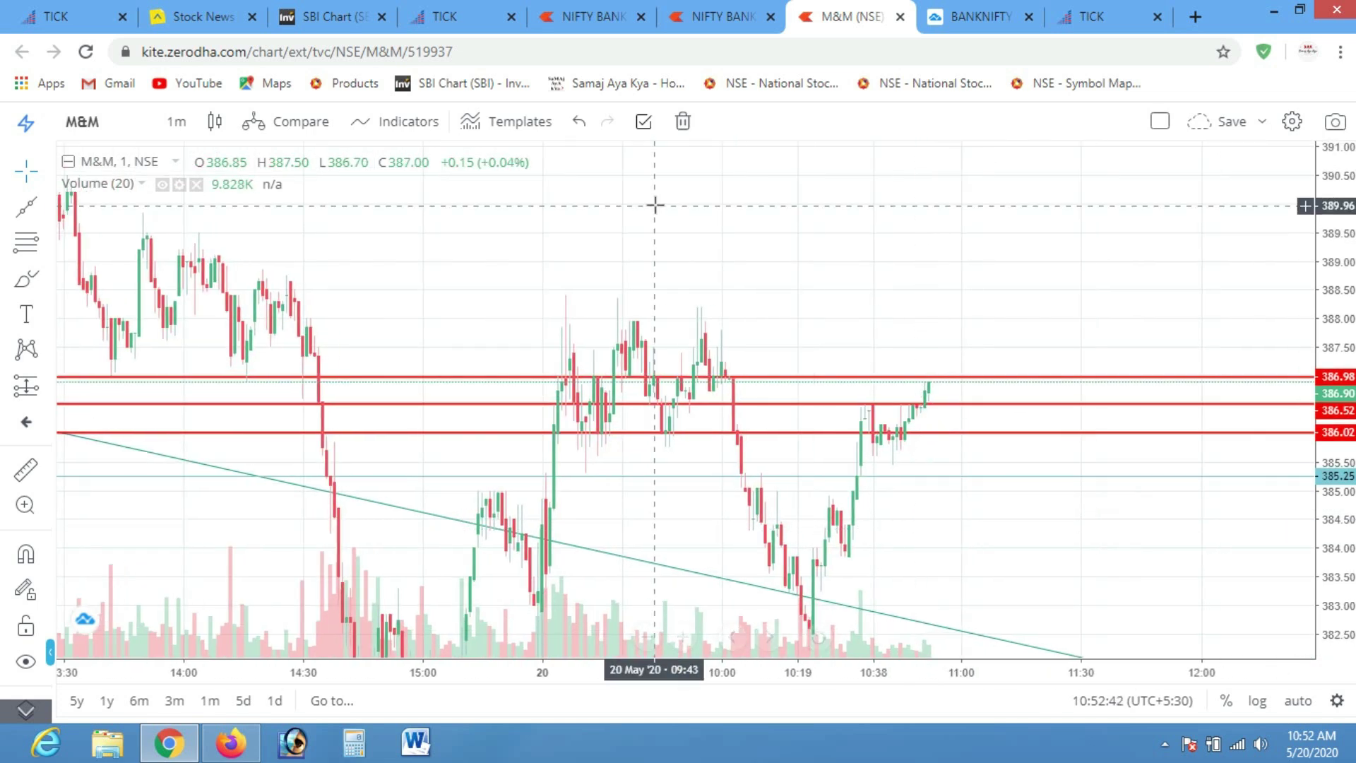
Recheck the M&M positions' profit and loss in StockNote, and view the Kite chart at a compressed price scale
{"action": "left_click", "coordinate": [205, 20]}
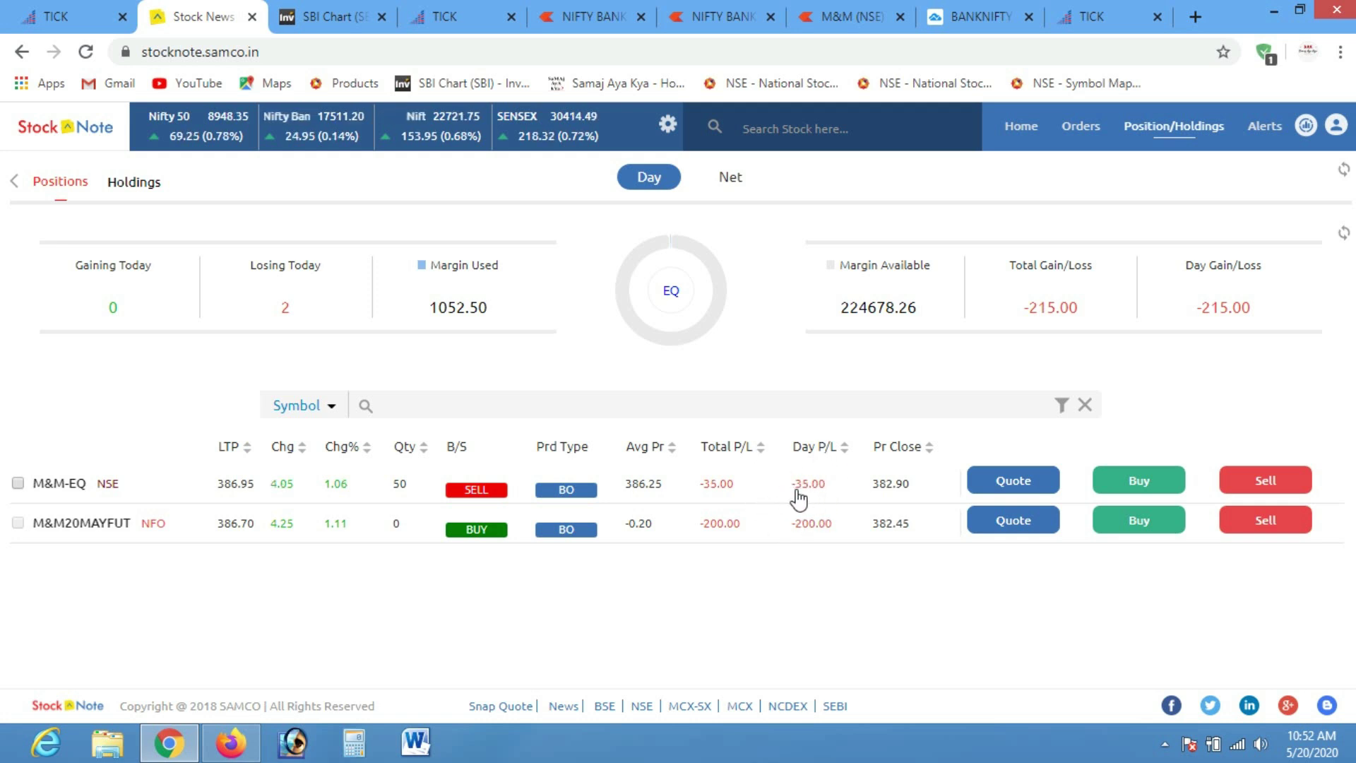
{"action": "left_click", "coordinate": [845, 27]}
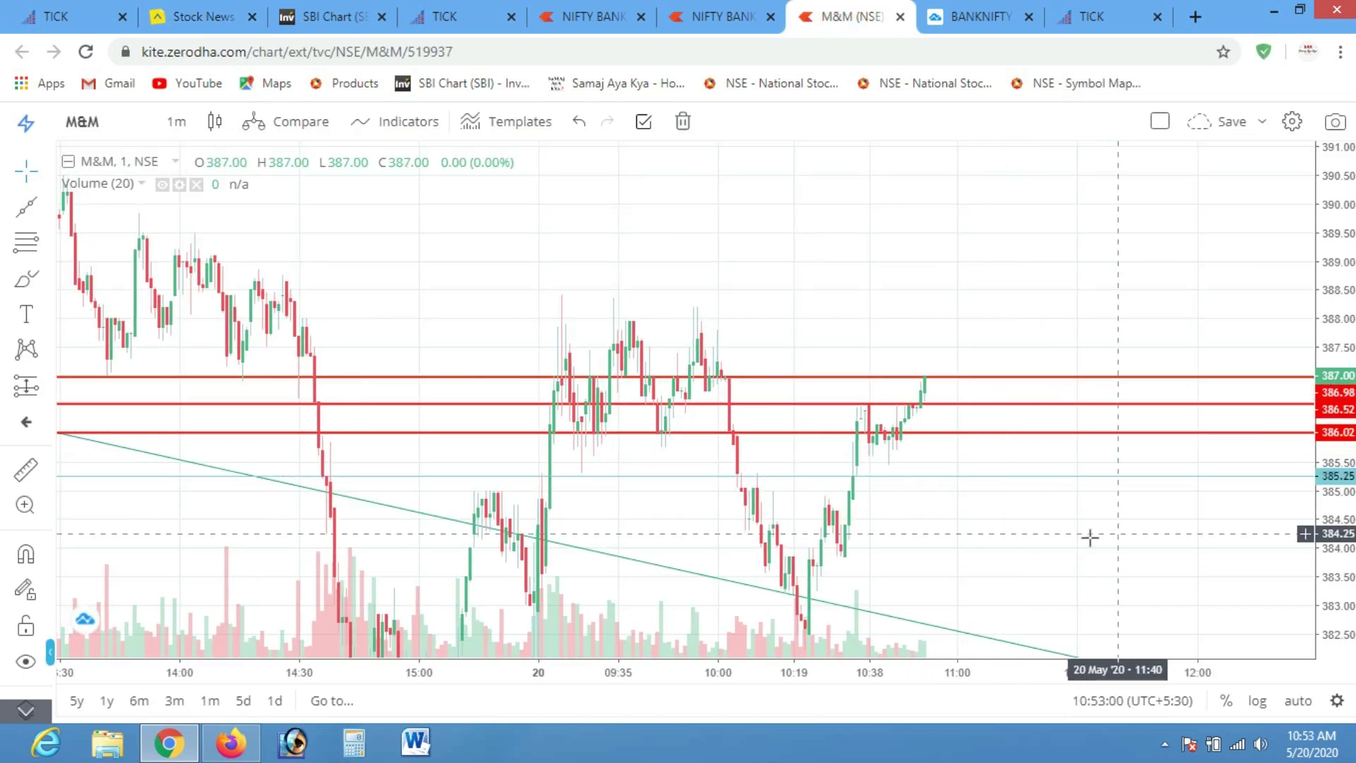
{"action": "left_click", "coordinate": [1341, 344]}
{"action": "left_click_drag", "start_coordinate": [1339, 374], "coordinate": [1342, 508]}
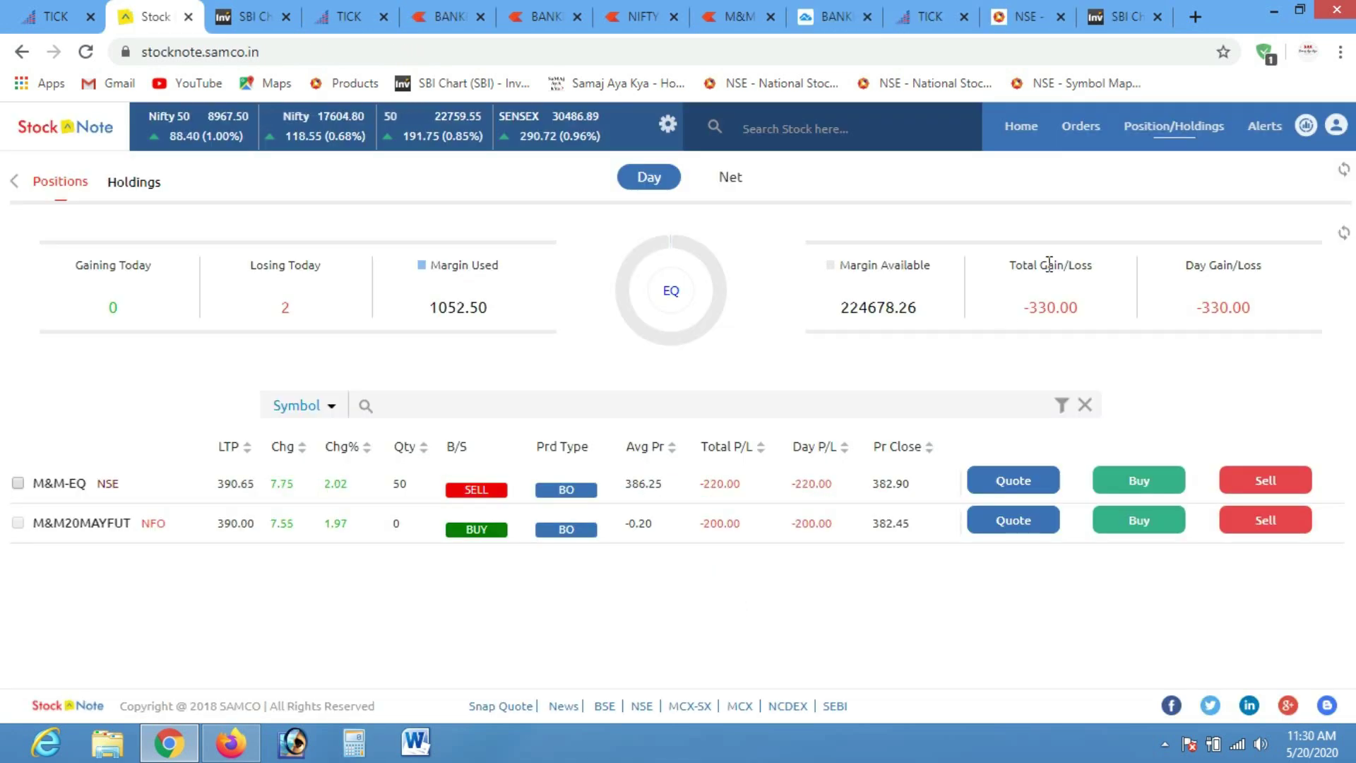
In StockNote, exit the remaining M&M equity bracket order of 50 shares and review the day's positions
{"action": "left_click", "coordinate": [1077, 128]}
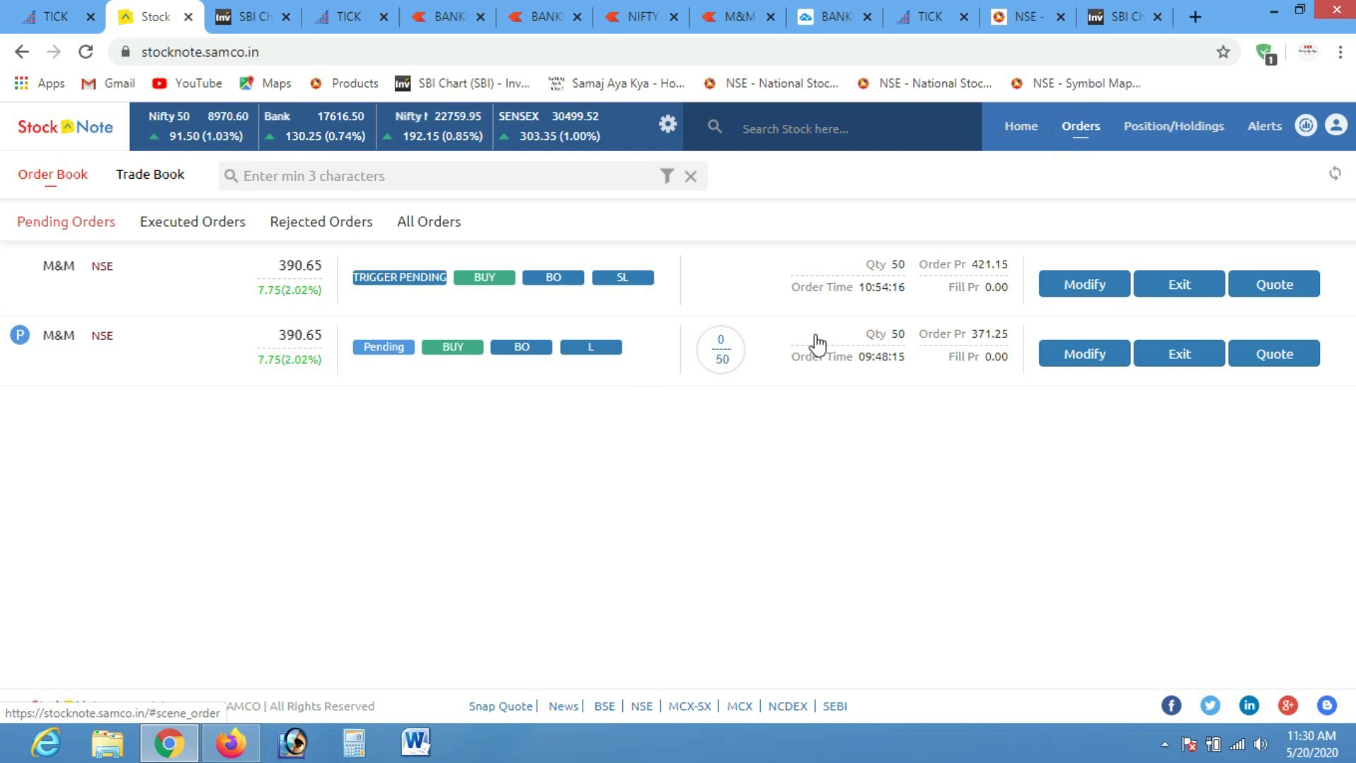
{"action": "left_click", "coordinate": [1180, 284]}
{"action": "left_click", "coordinate": [740, 494]}
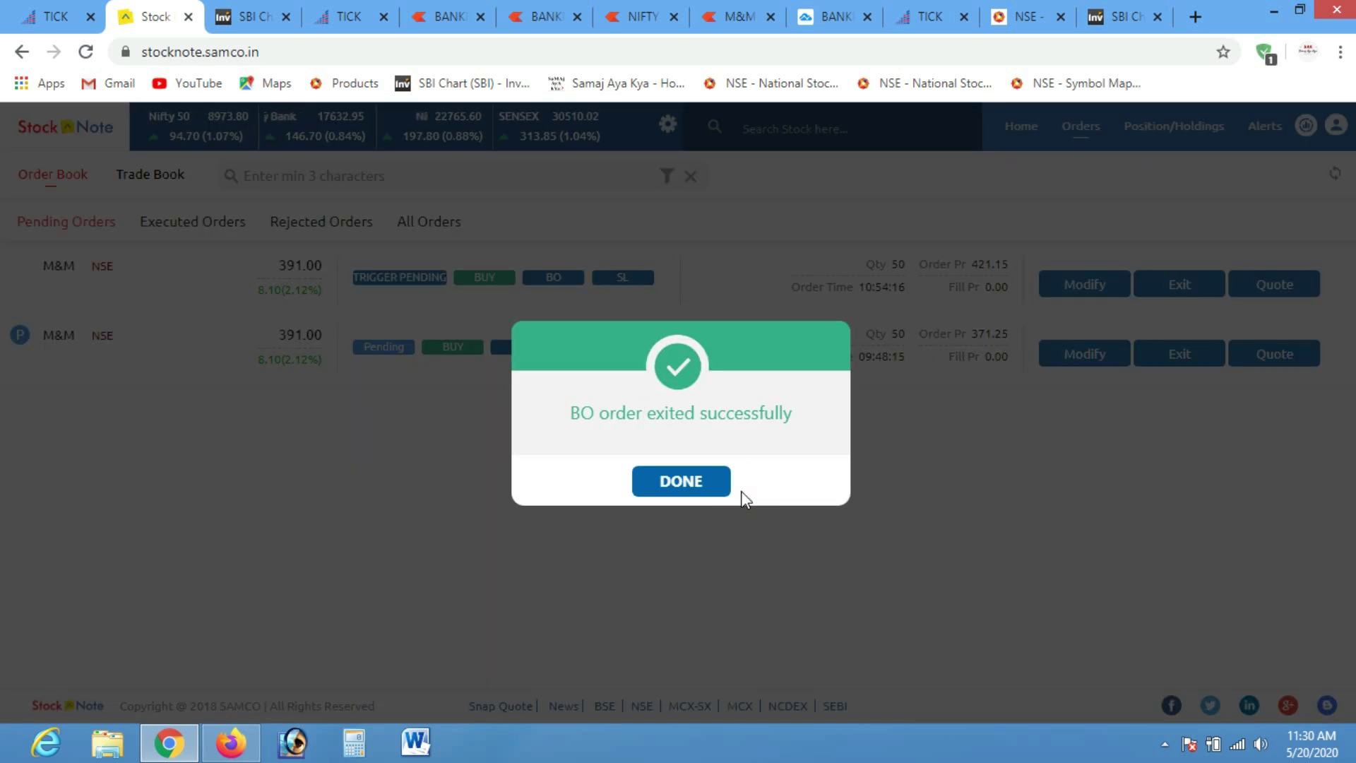
{"action": "left_click", "coordinate": [681, 488]}
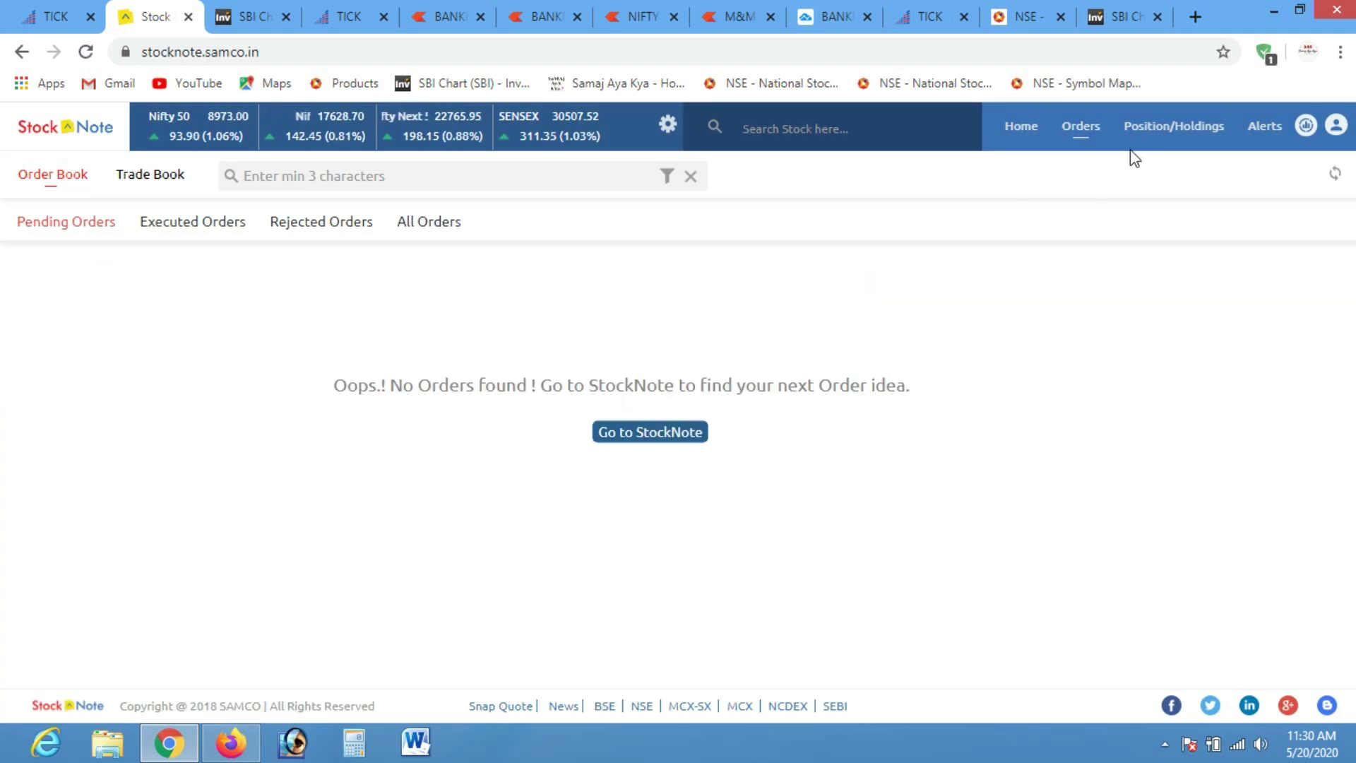
{"action": "left_click", "coordinate": [1159, 137]}
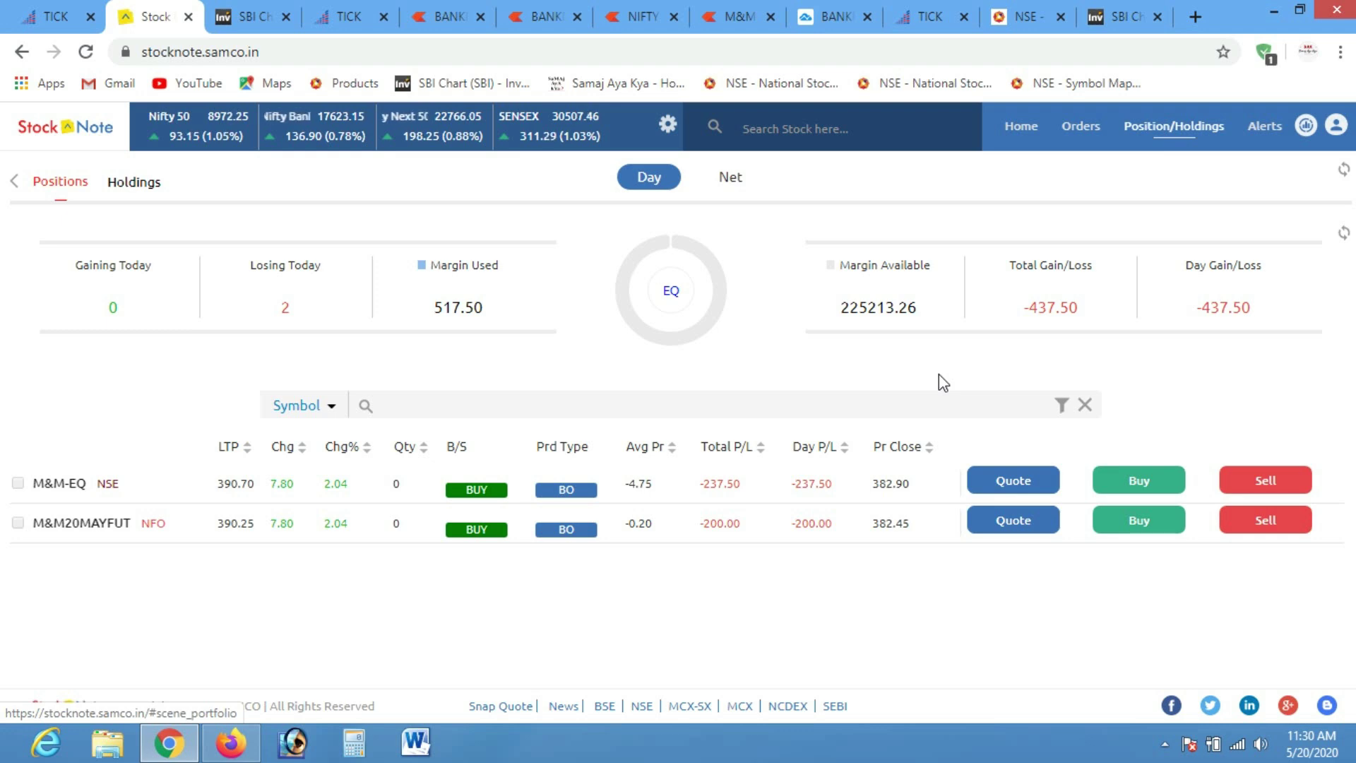
Examine M&M's price move relative to the descending channel and horizontal levels on the Kite chart, over several days and close up
{"action": "left_click", "coordinate": [738, 17]}
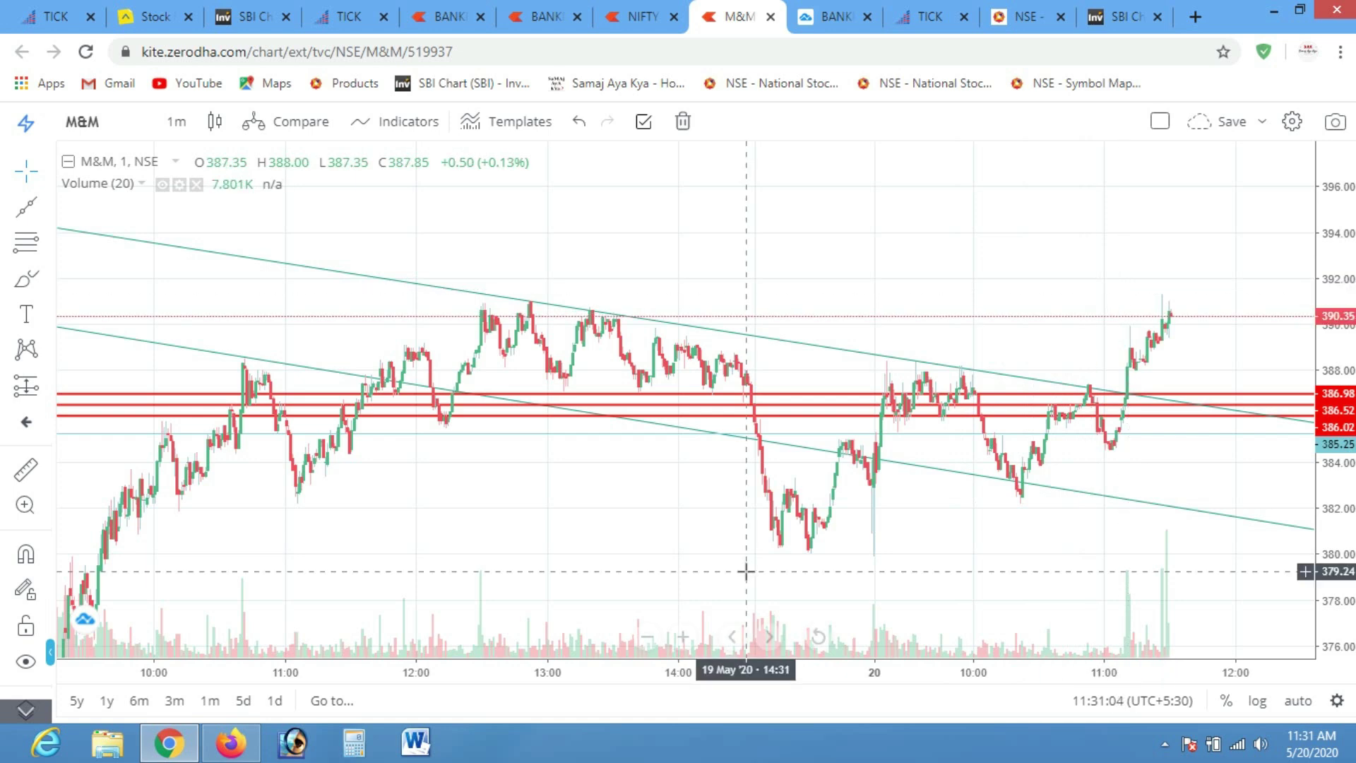
{"action": "left_click", "coordinate": [647, 639]}
{"action": "left_click", "coordinate": [647, 639]}
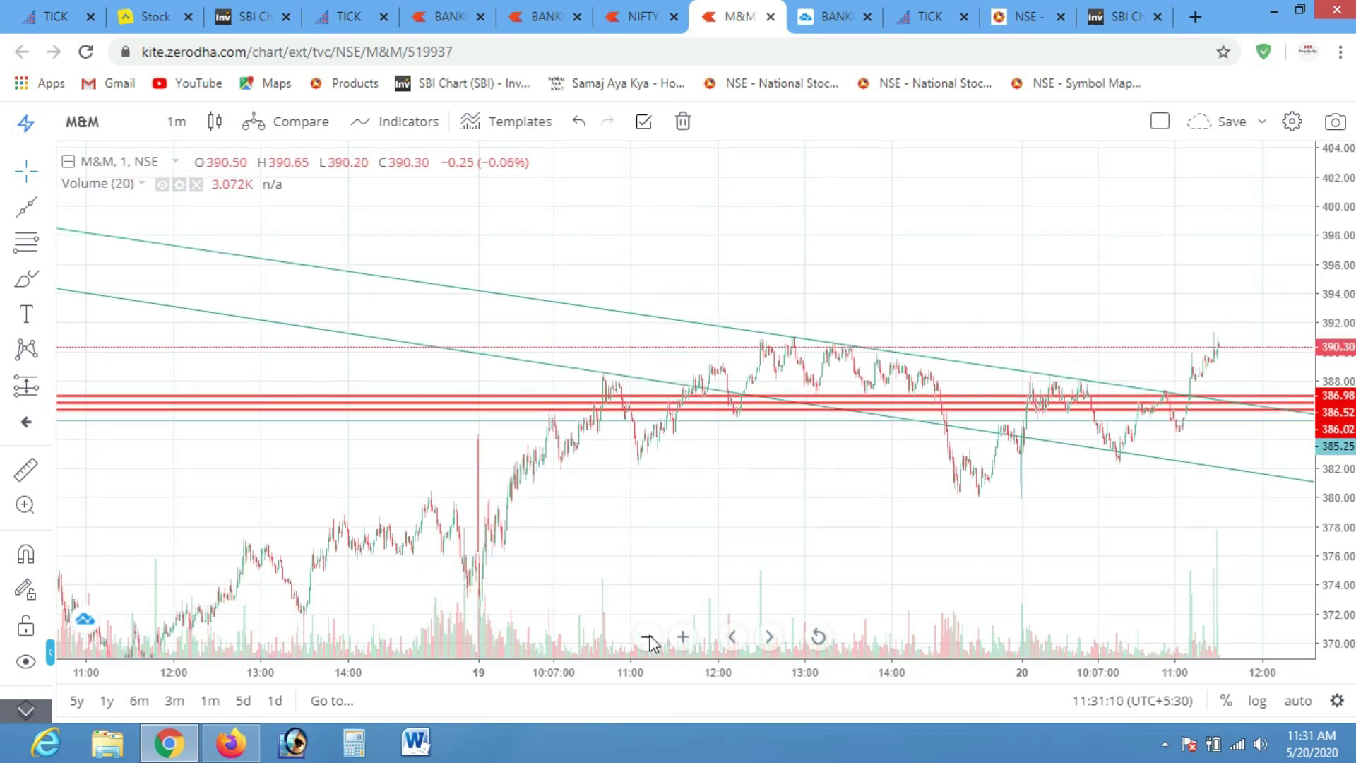
{"action": "left_click", "coordinate": [647, 639]}
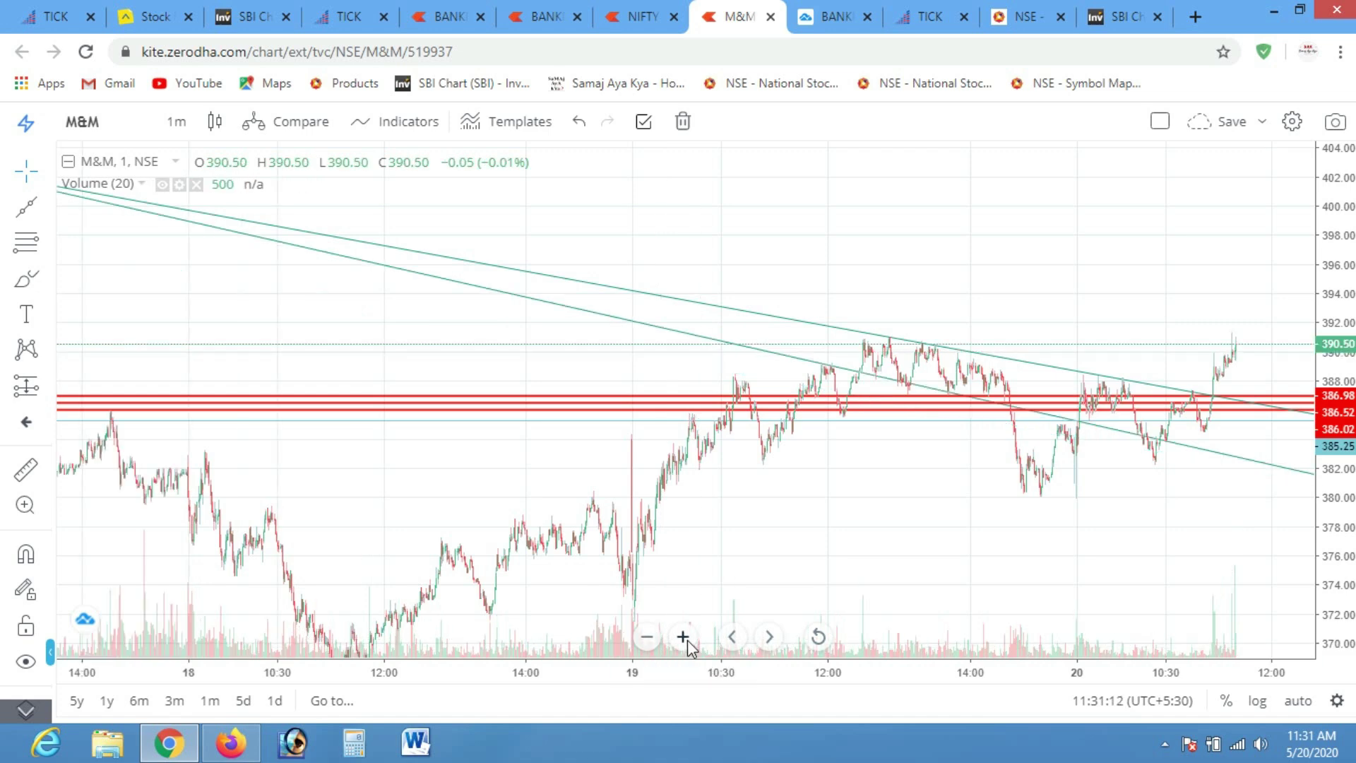
{"action": "left_click", "coordinate": [685, 639]}
{"action": "left_click", "coordinate": [684, 638]}
{"action": "left_click", "coordinate": [684, 638]}
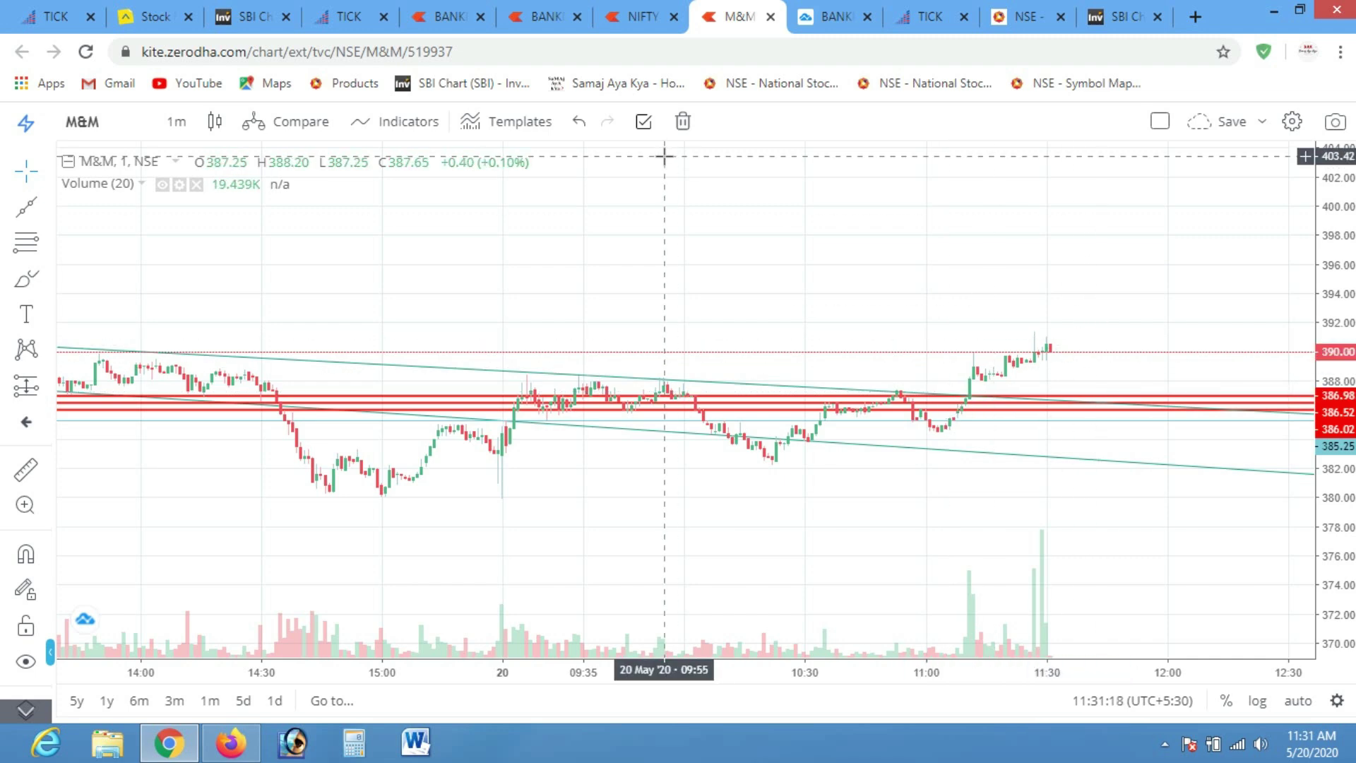
Try limit prices of 17567 and 17560 on the BANKNIFTY futures sell bracket order in StockNote
{"action": "left_click", "coordinate": [639, 21]}
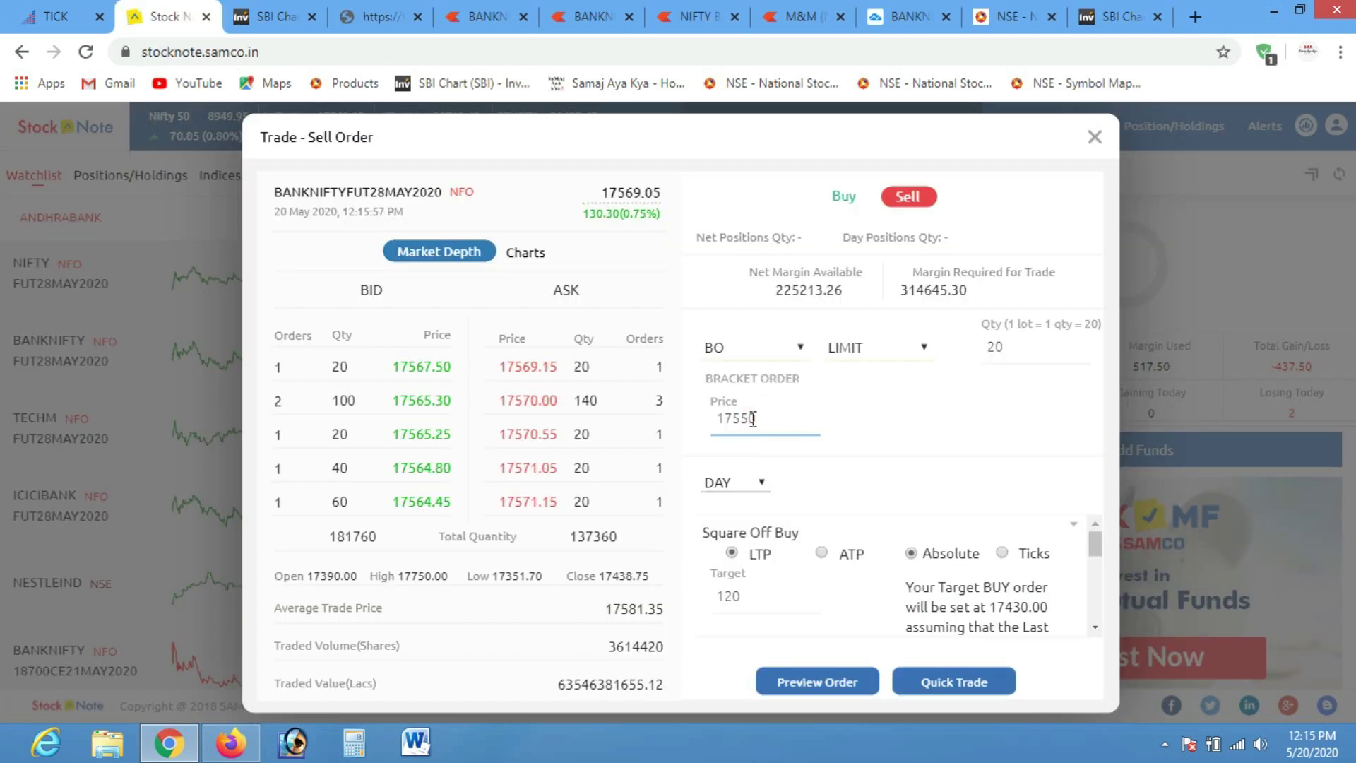
{"action": "left_click_drag", "start_coordinate": [740, 419], "coordinate": [803, 421]}
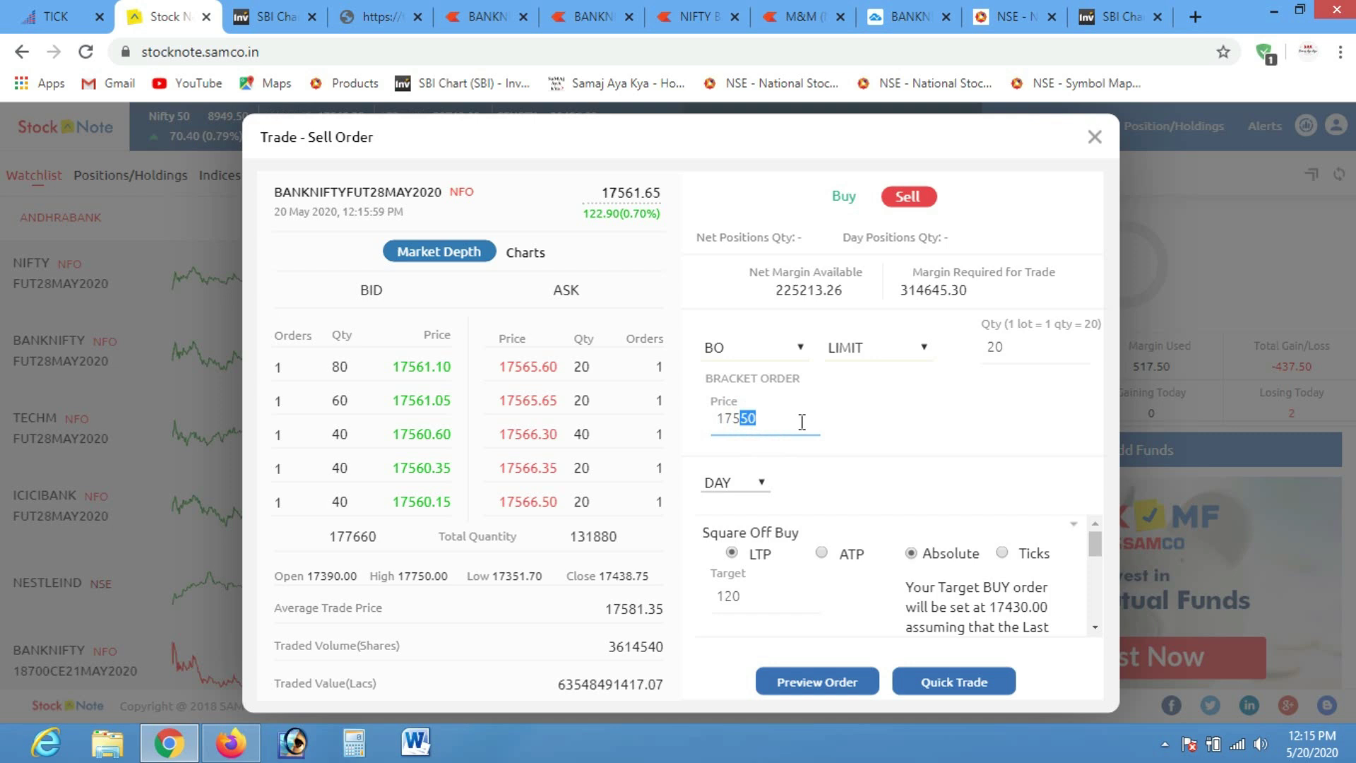
{"action": "type", "text": "67"}
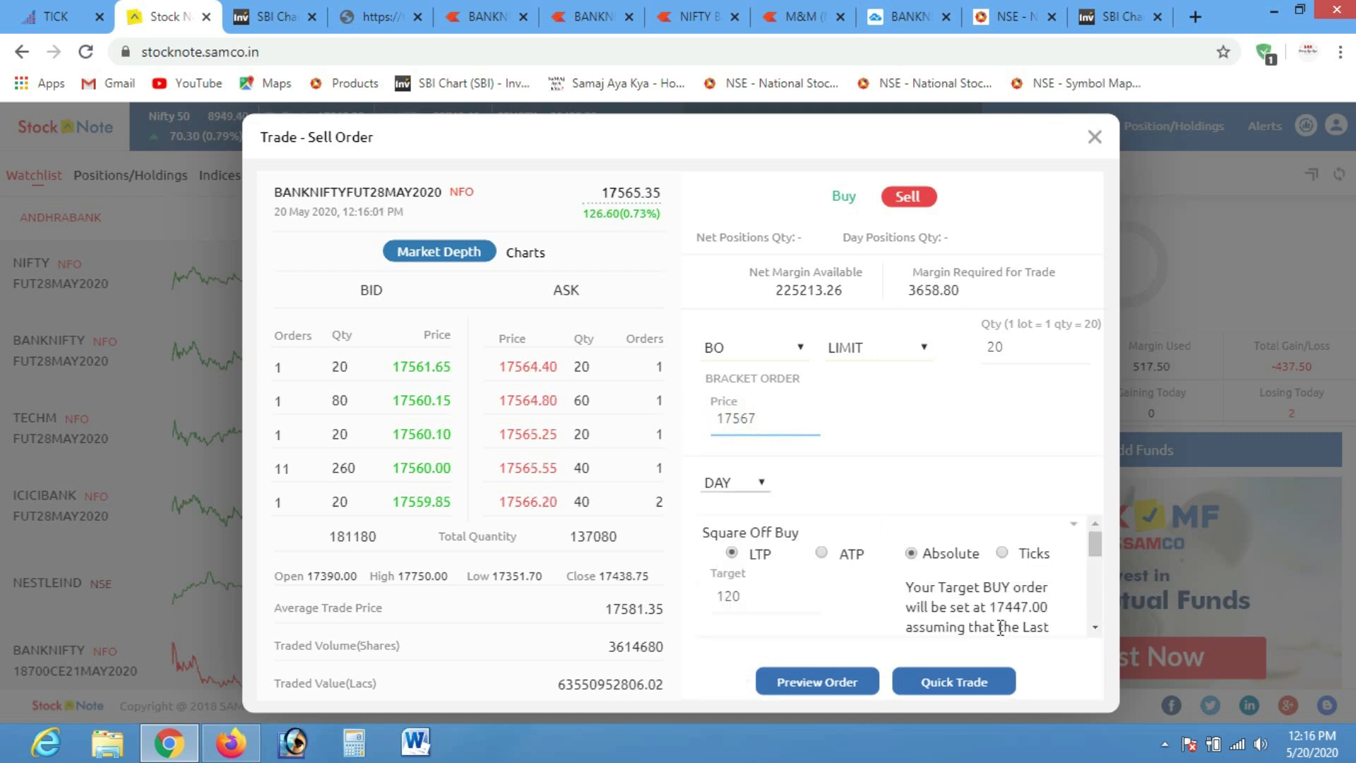
{"action": "mouse_move", "coordinate": [1098, 553]}
{"action": "left_mouse_down"}
{"action": "mouse_move", "coordinate": [1096, 597]}
{"action": "mouse_move", "coordinate": [1097, 570]}
{"action": "left_mouse_up"}
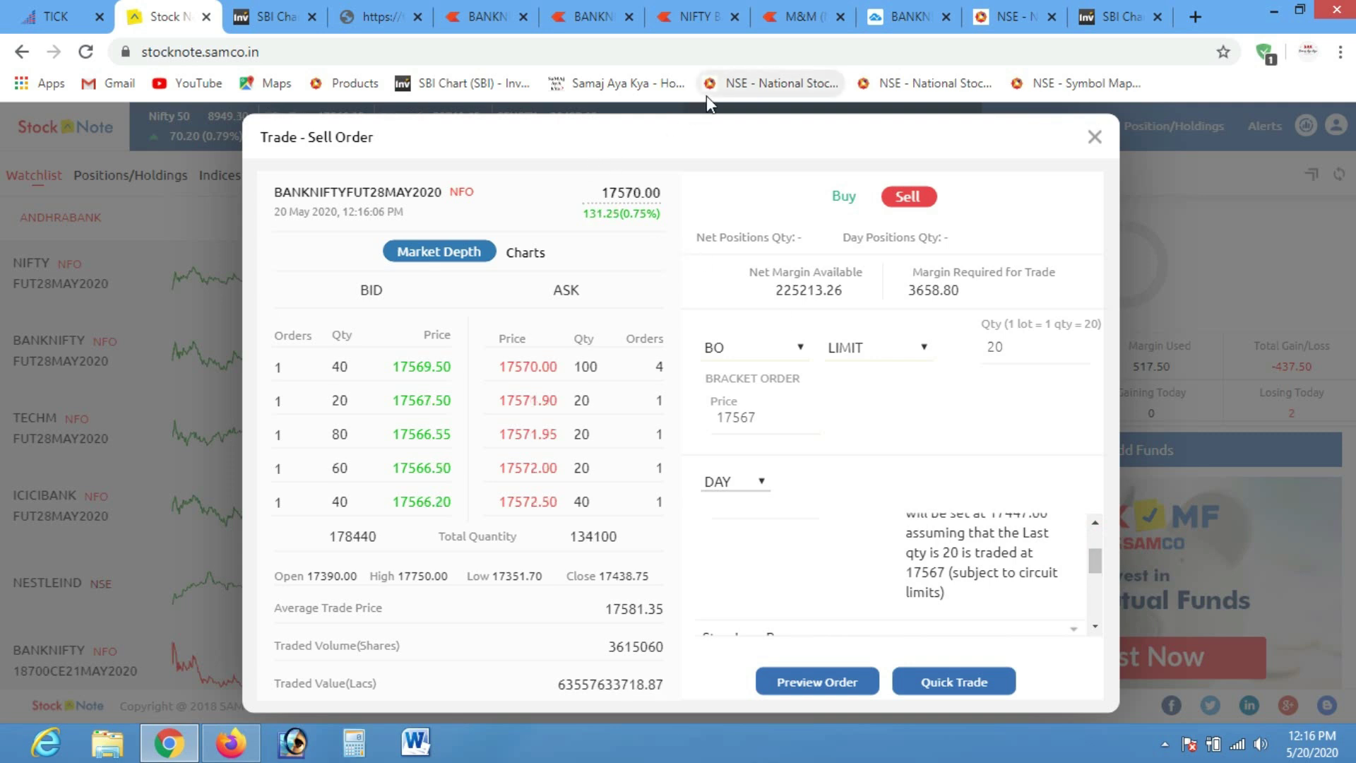
{"action": "left_click", "coordinate": [756, 417]}
{"action": "key", "text": "BackSpace"}
{"action": "type", "text": "0"}
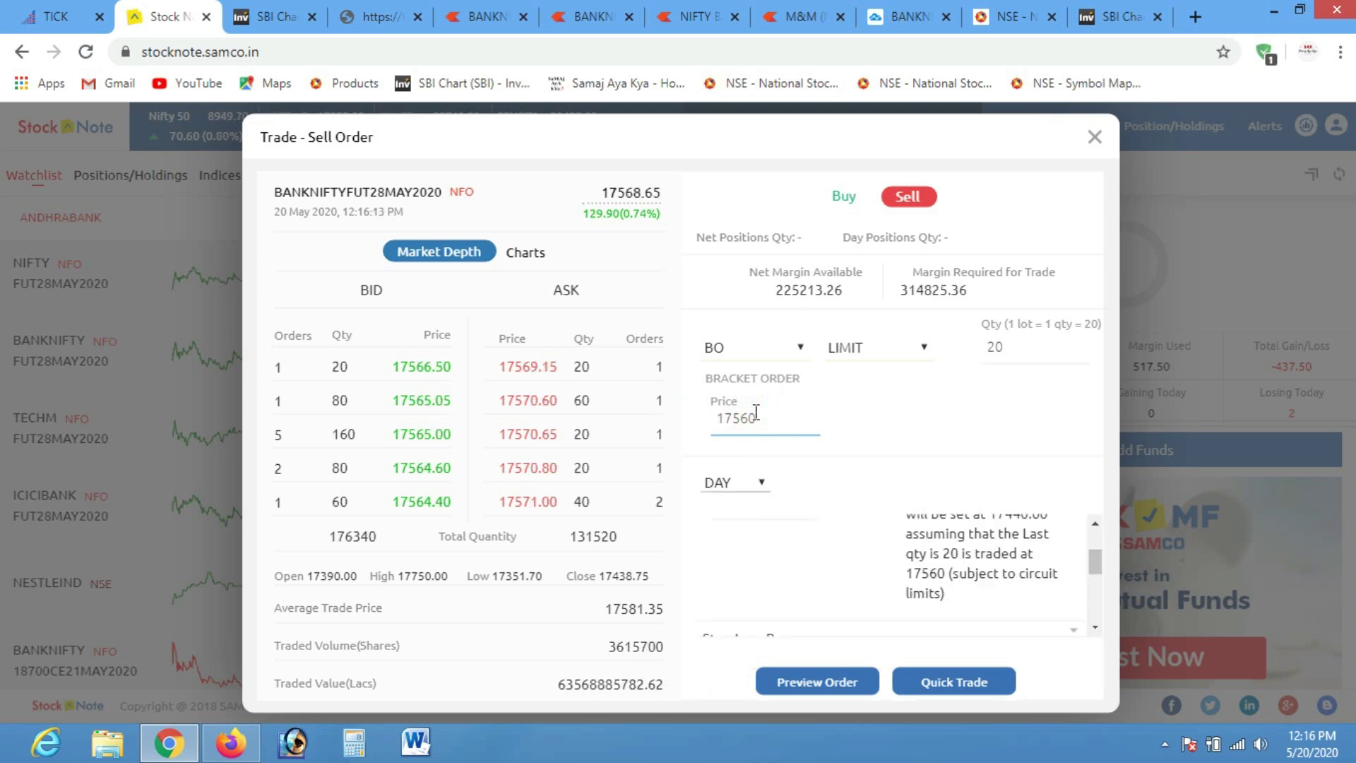
On the Nifty Bank 1-minute Kite chart, add horizontal lines at the recent lows, at about 17520 and 17531
{"action": "left_click", "coordinate": [700, 27]}
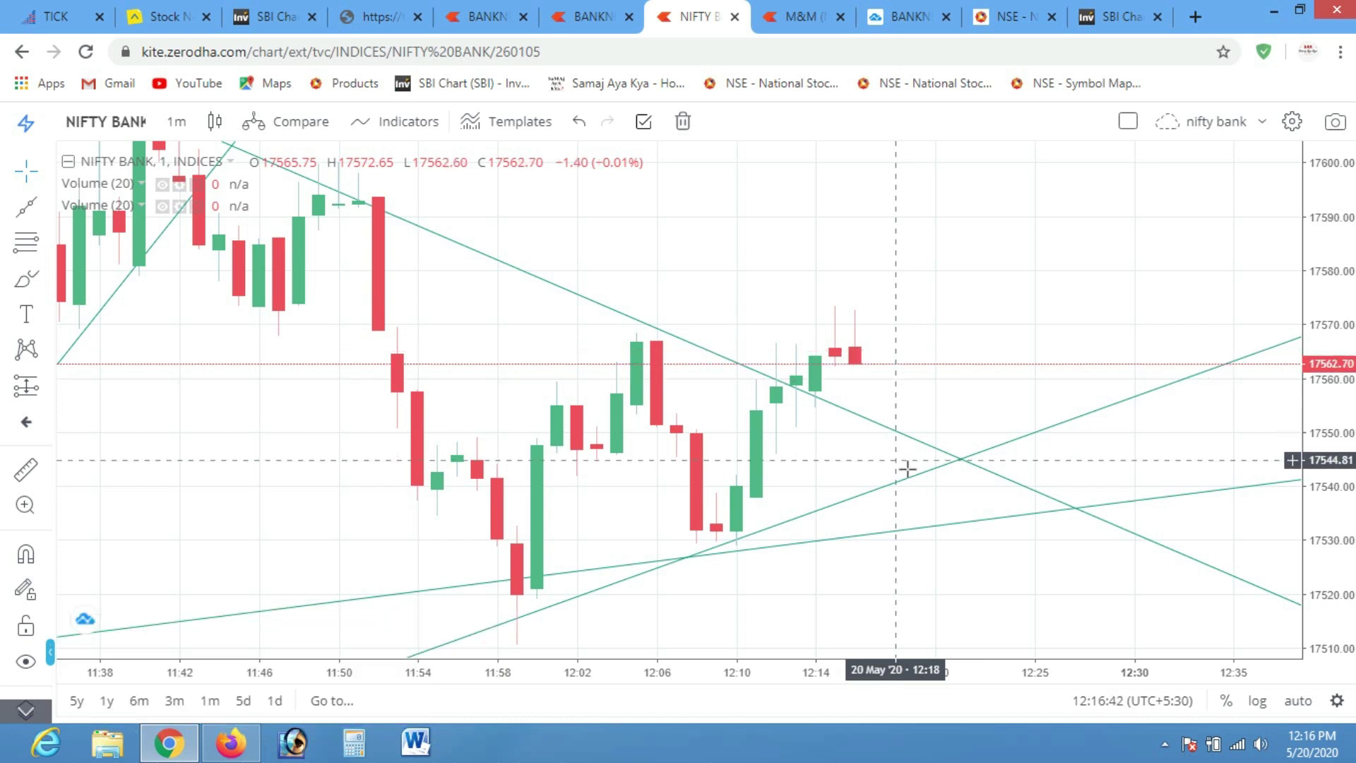
{"action": "left_click", "coordinate": [961, 594]}
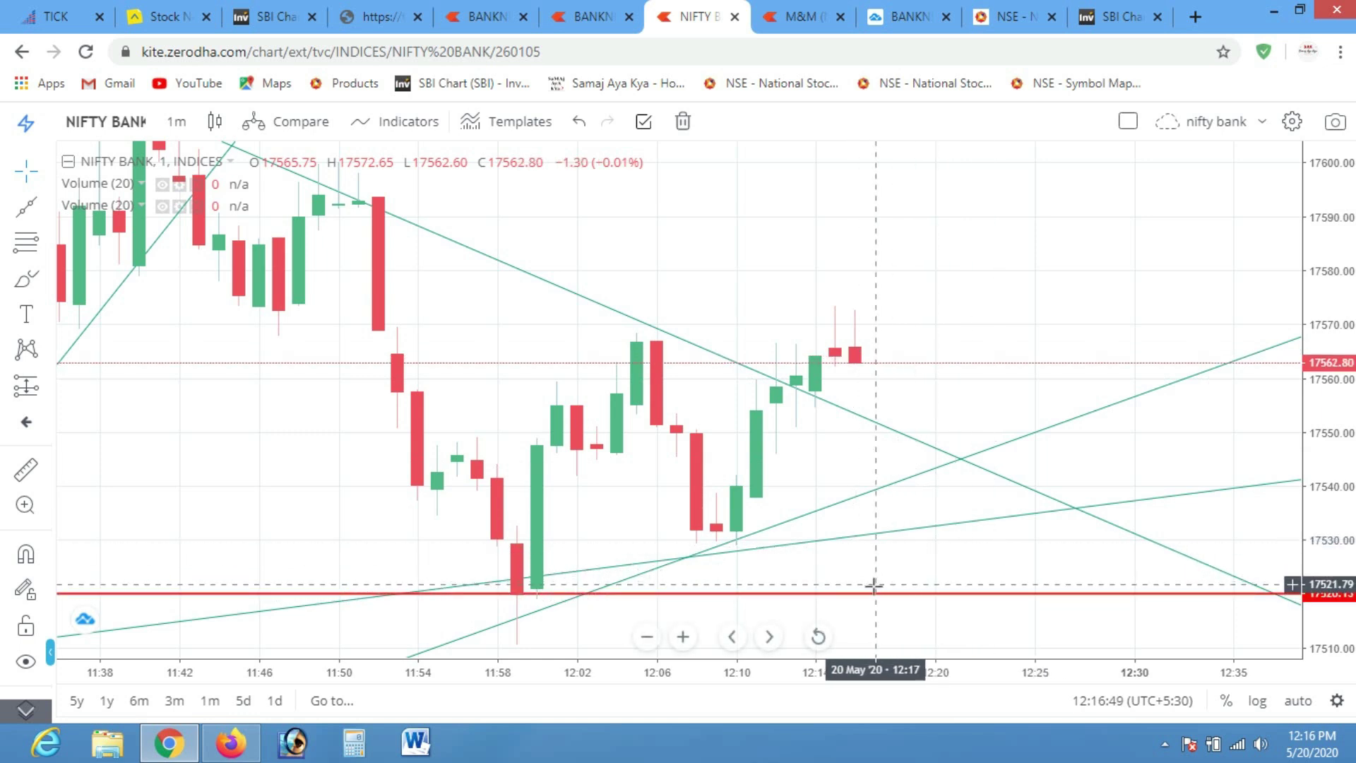
{"action": "left_click", "coordinate": [958, 533]}
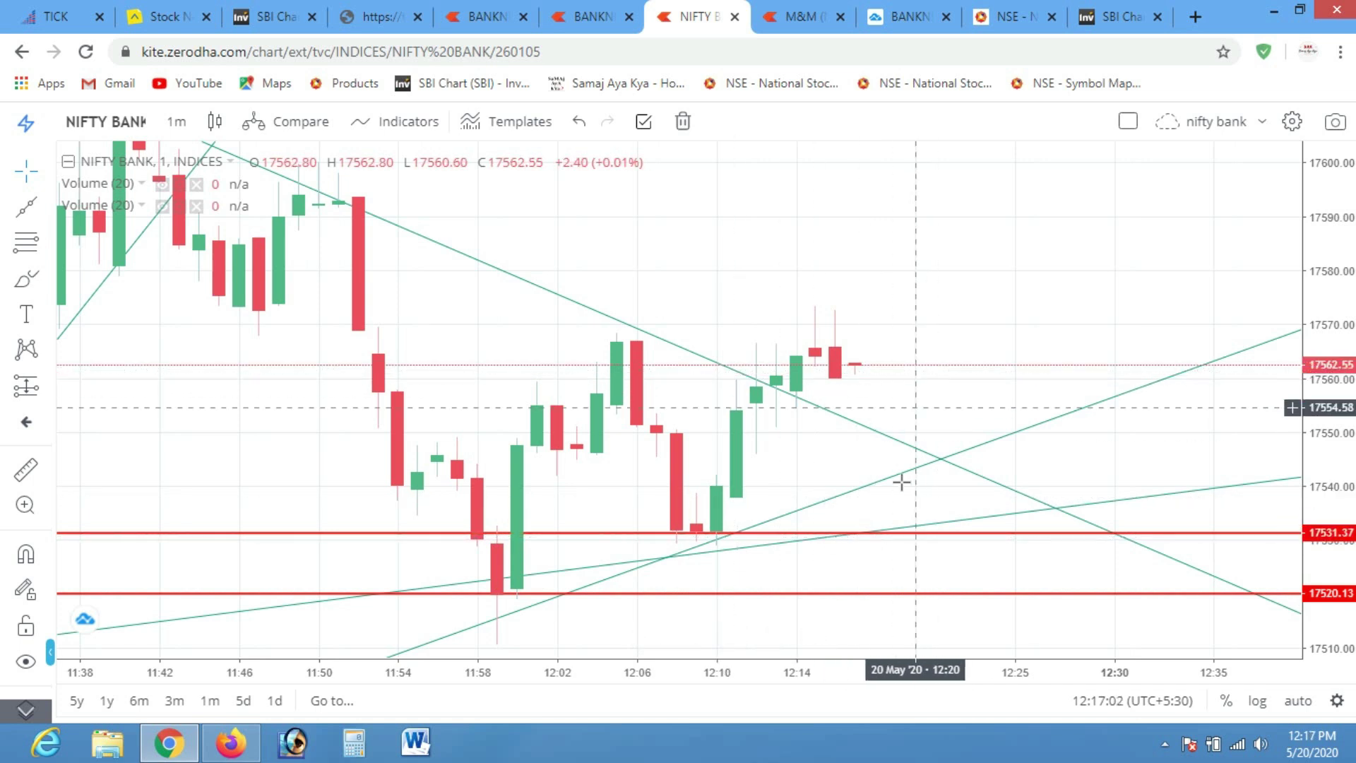
Add horizontal lines at about 17573 and 17552 on the Nifty Bank chart, over a wider time and price range
{"action": "left_click", "coordinate": [647, 643]}
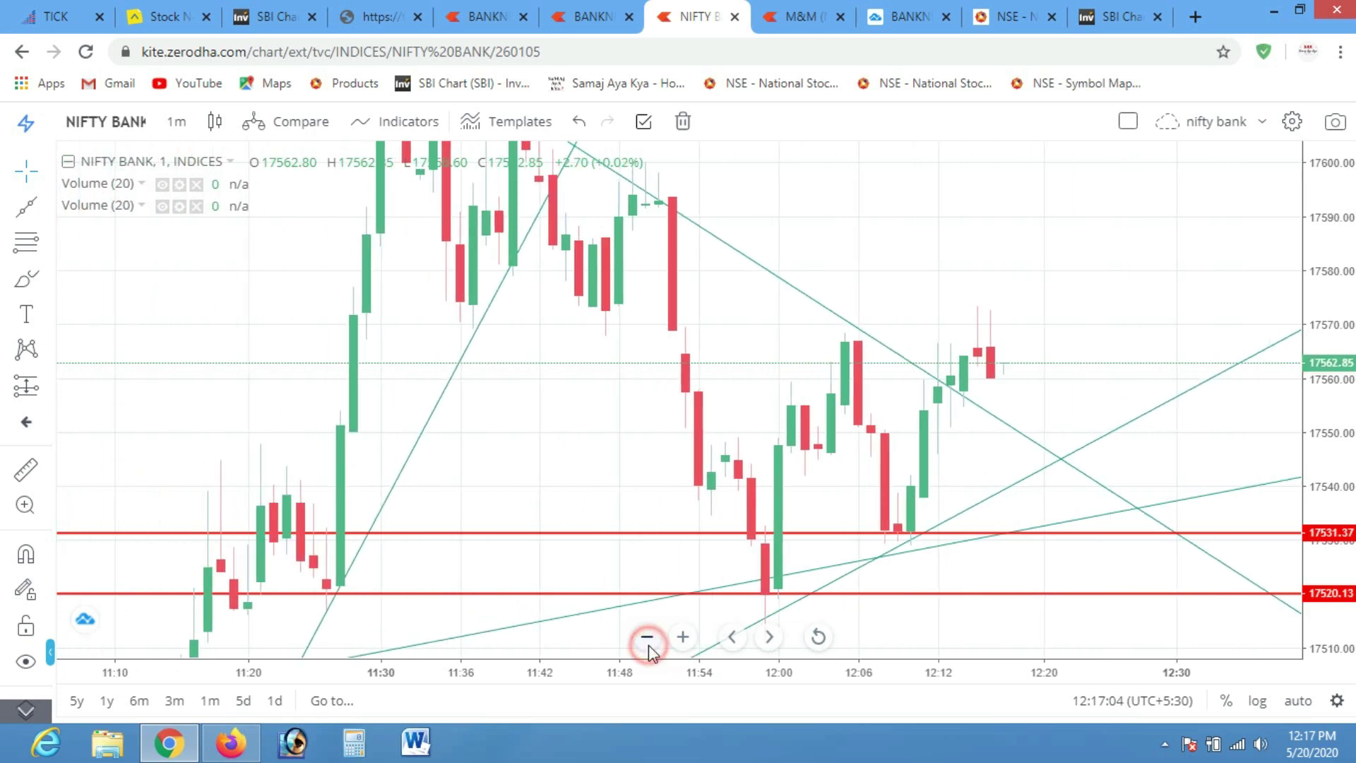
{"action": "left_click_drag", "start_coordinate": [1026, 438], "coordinate": [829, 490]}
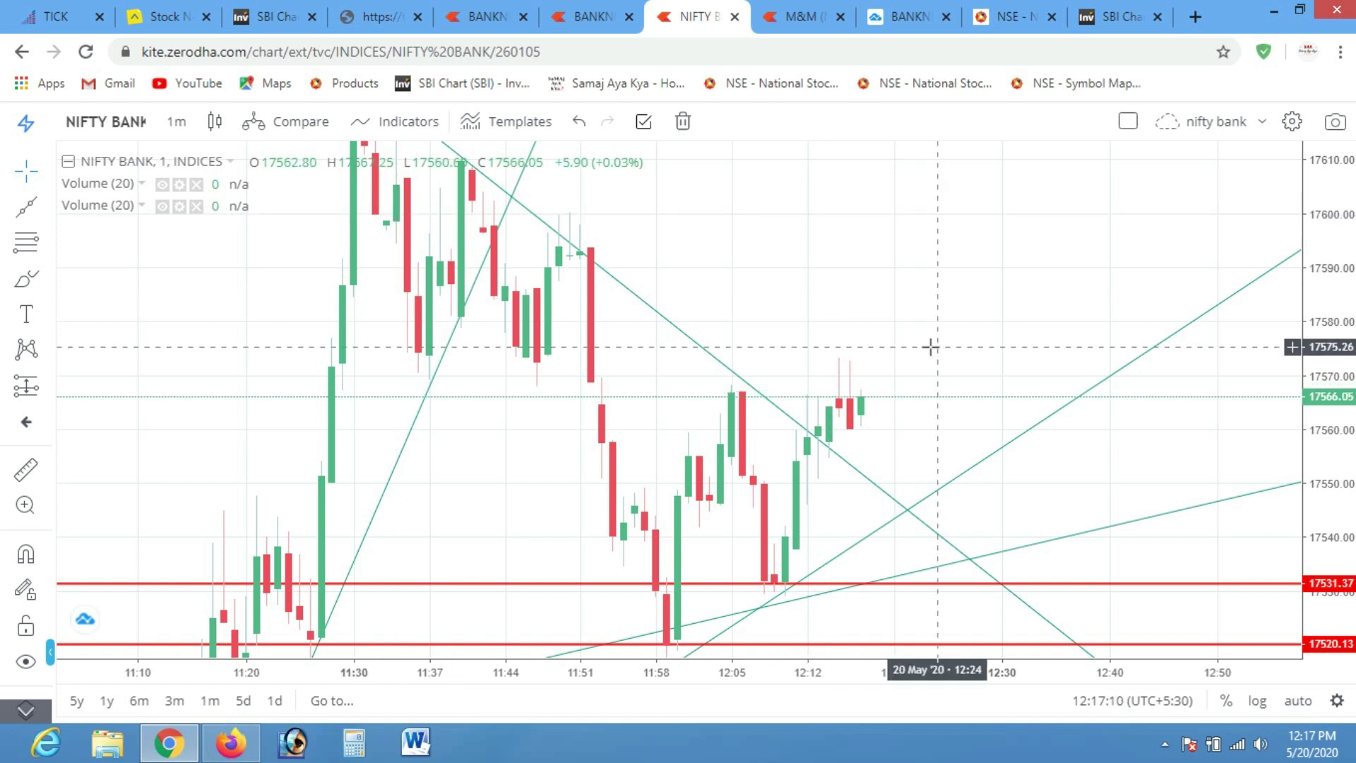
{"action": "key", "text": "alt+h"}
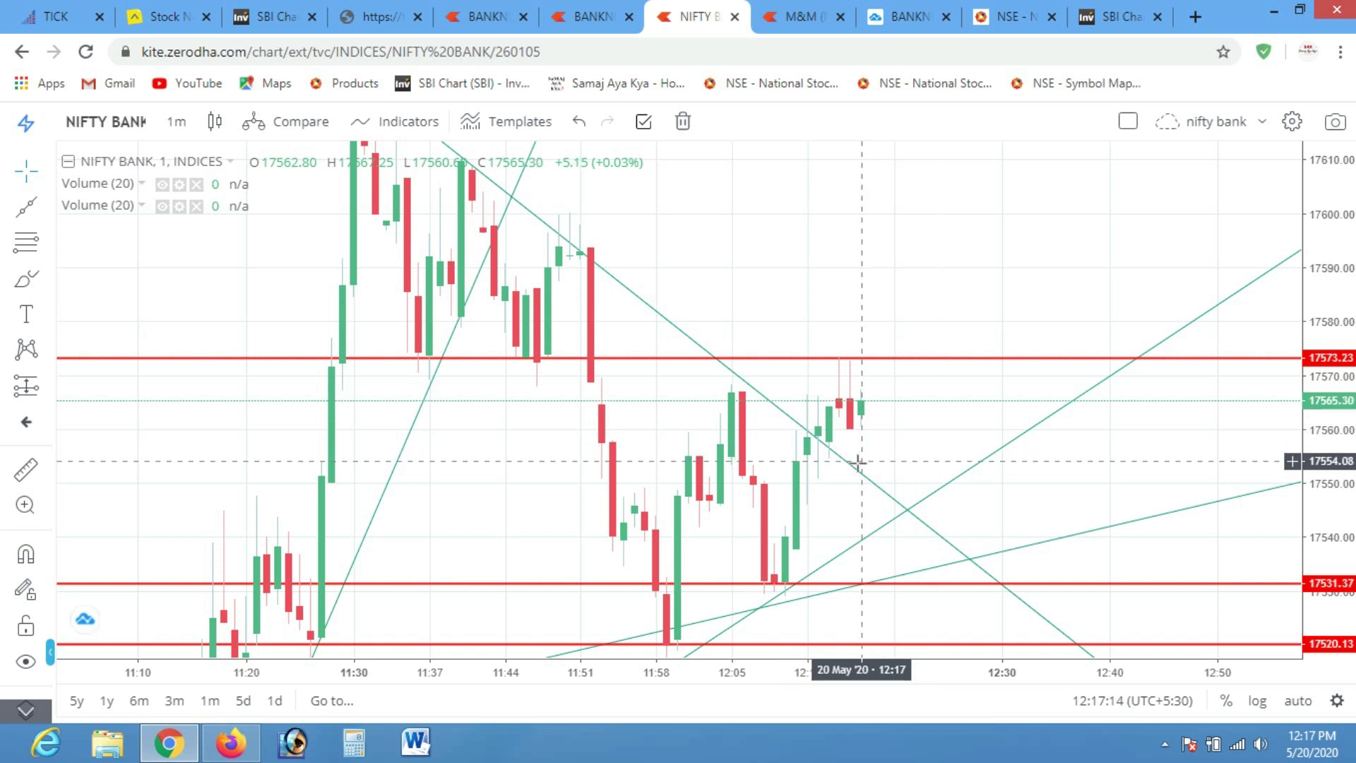
{"action": "key", "text": "alt+h"}
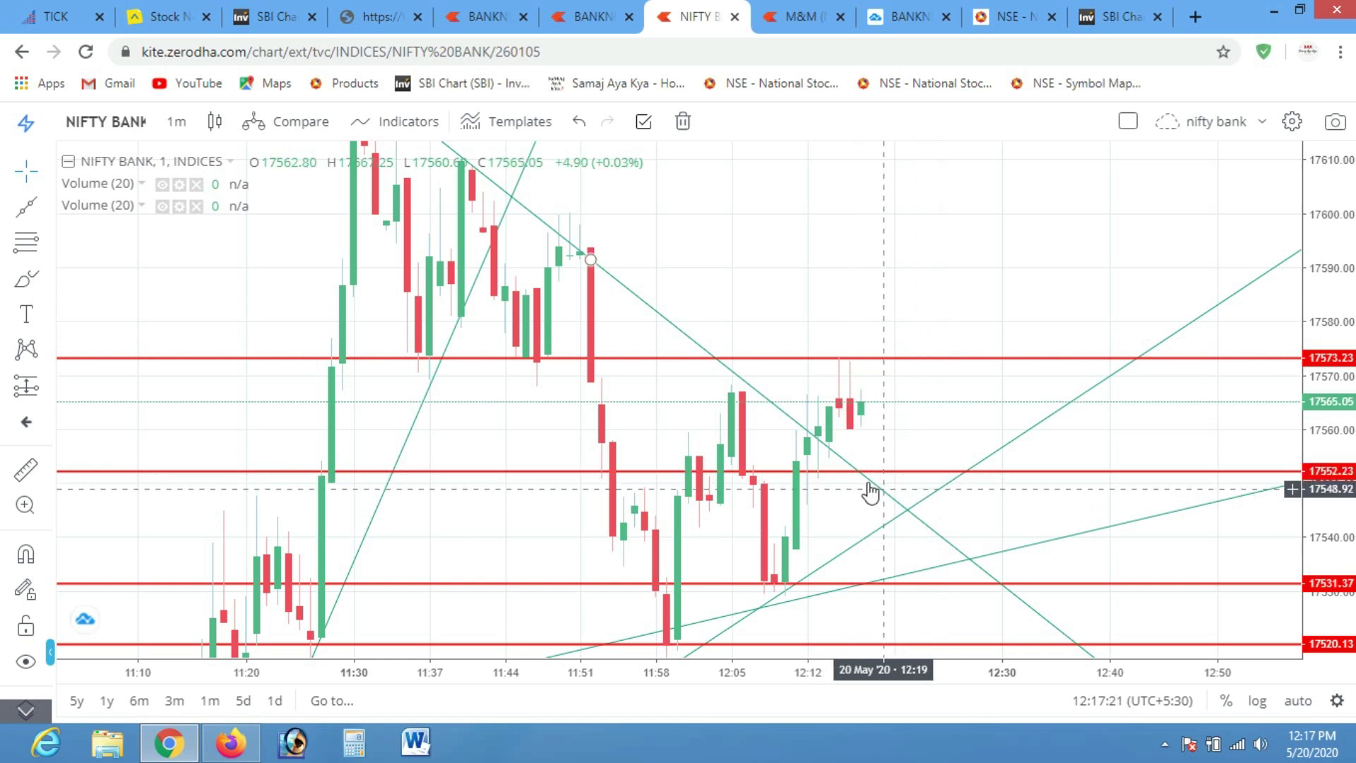
{"action": "left_click_drag", "start_coordinate": [1338, 401], "coordinate": [1345, 544]}
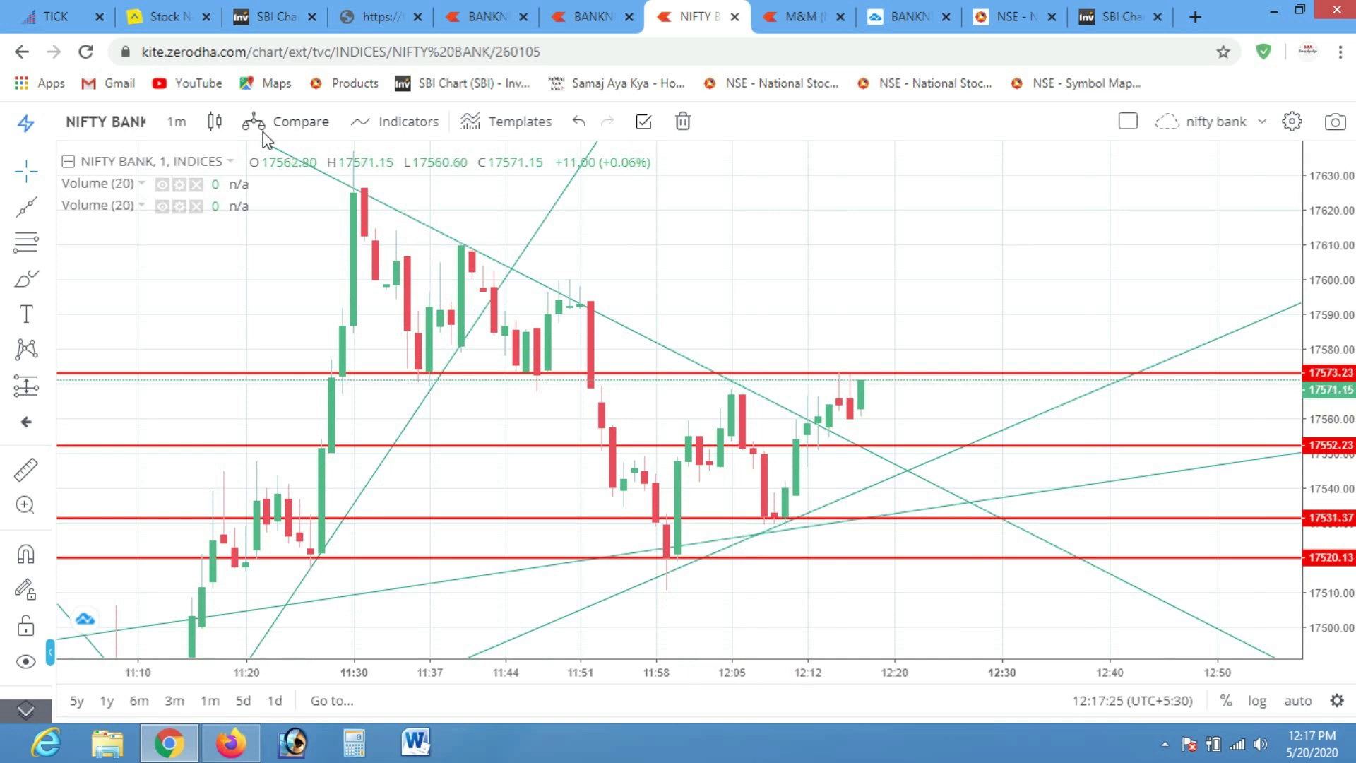
In StockNote, set the BANKNIFTY futures sell bracket order's limit price to 17583, place the order and close the order form
{"action": "left_click", "coordinate": [176, 28]}
{"action": "left_click", "coordinate": [770, 421]}
{"action": "mouse_move", "coordinate": [759, 422]}
{"action": "left_mouse_down"}
{"action": "mouse_move", "coordinate": [745, 422]}
{"action": "mouse_move", "coordinate": [786, 420]}
{"action": "left_mouse_up"}
{"action": "left_click", "coordinate": [747, 419]}
{"action": "type", "text": "83"}
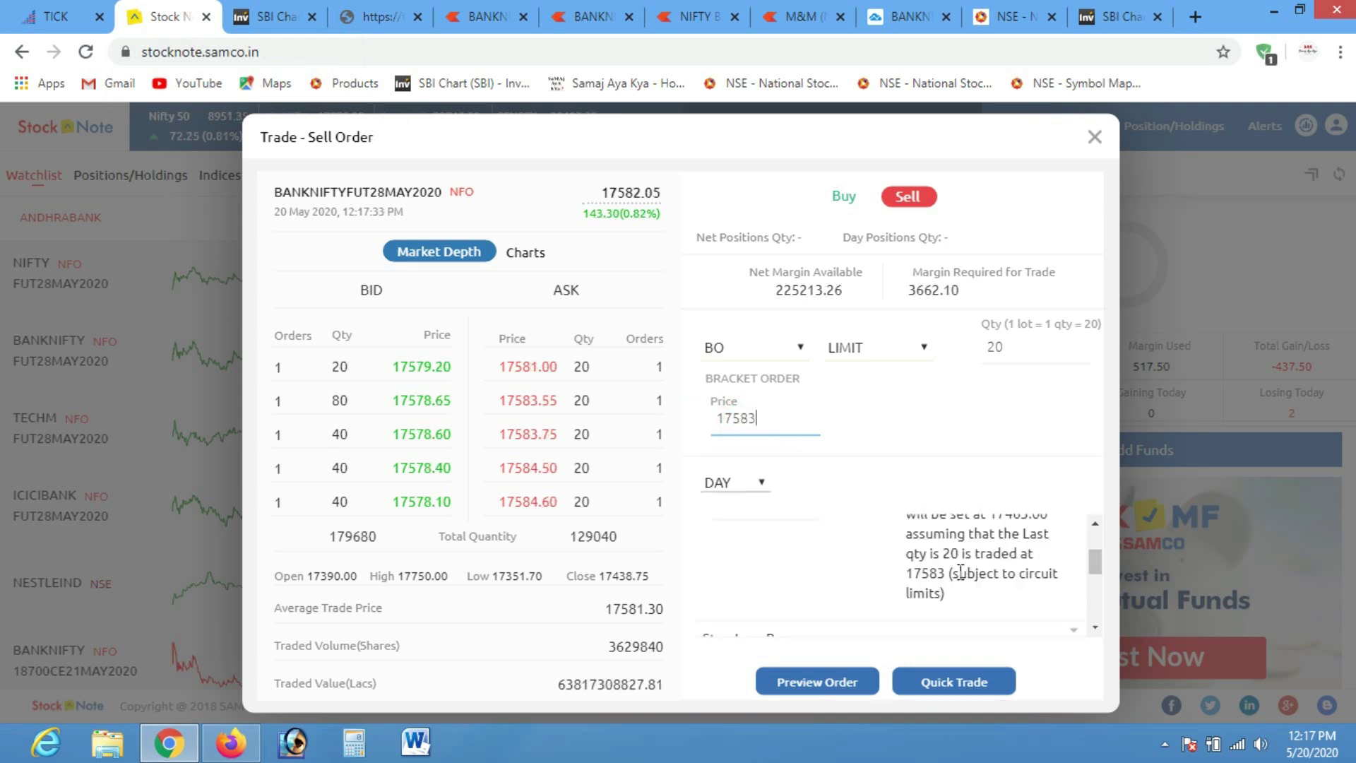
{"action": "left_click", "coordinate": [975, 678]}
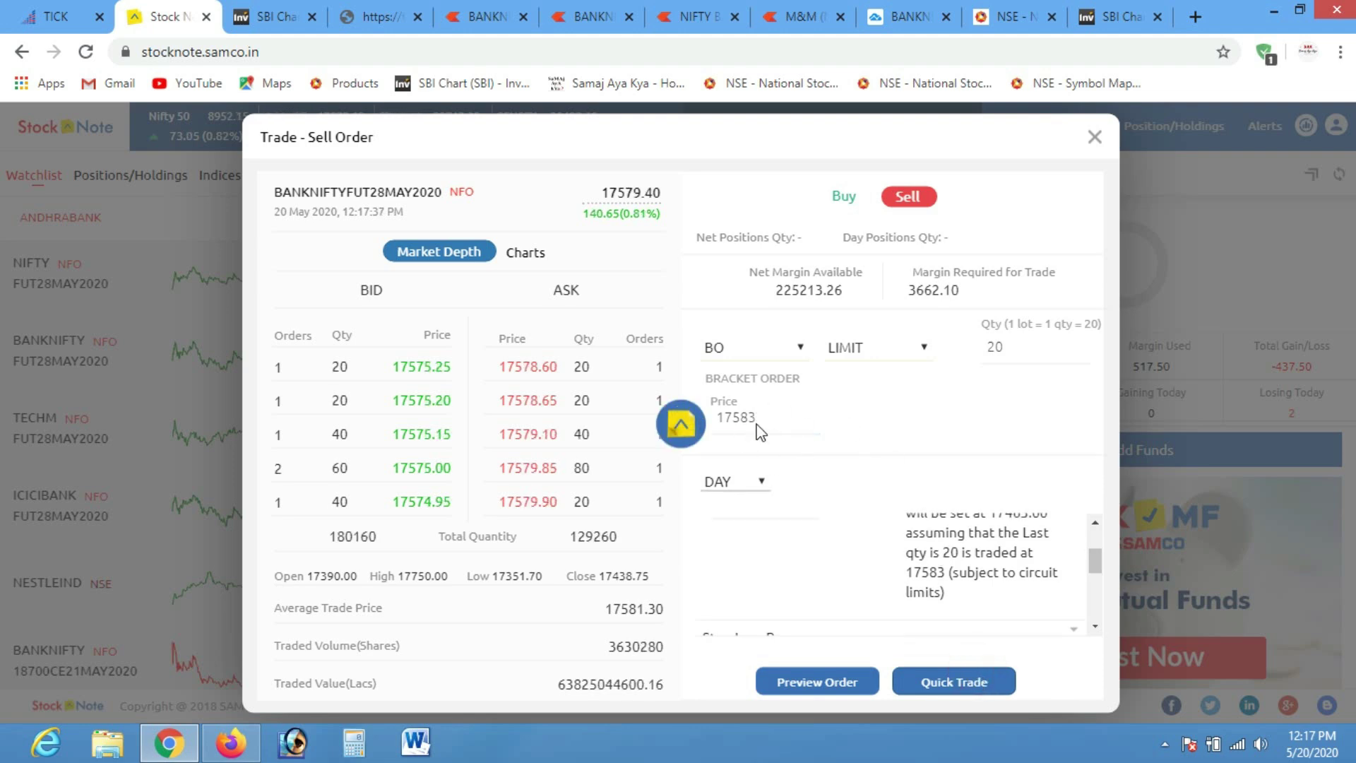
{"action": "left_click", "coordinate": [1095, 137]}
Check the day's positions and the pending orders for the BANKNIFTY futures trade
{"action": "left_click", "coordinate": [1169, 127]}
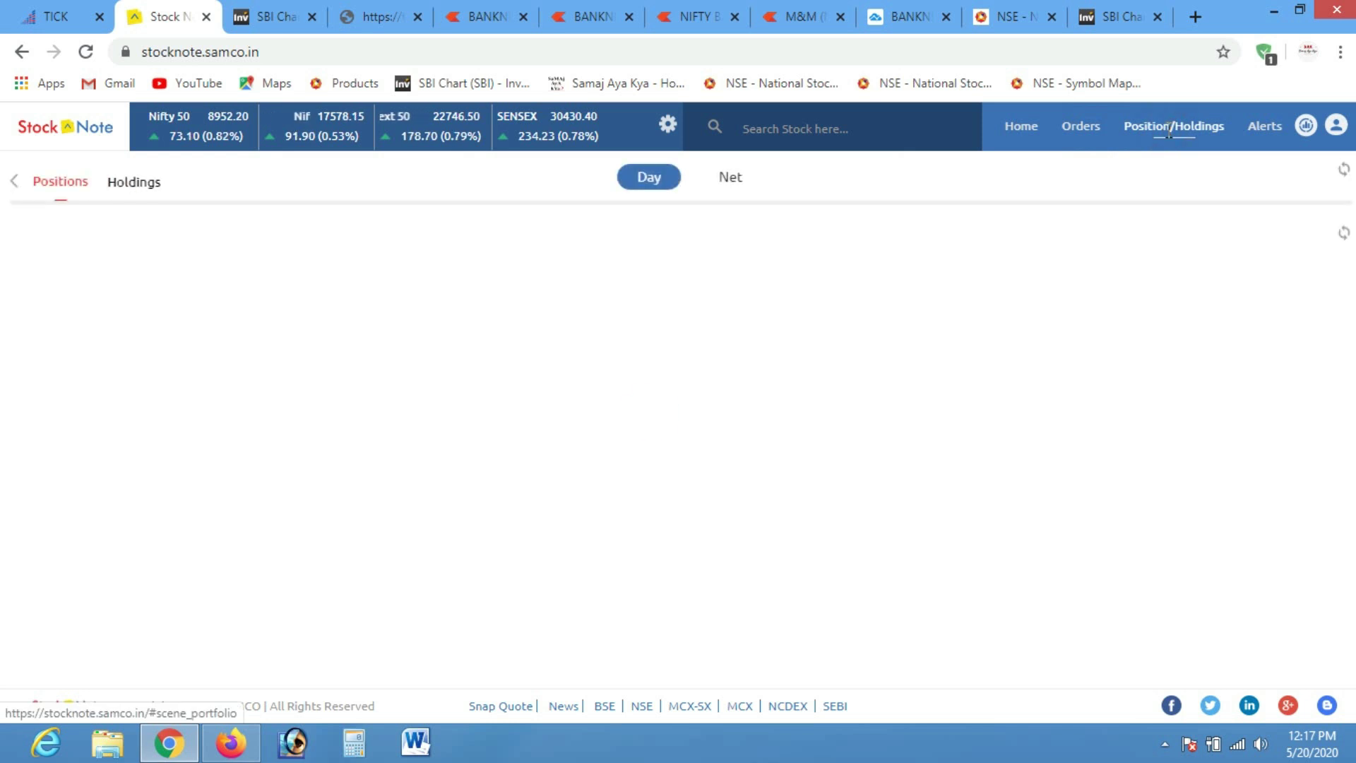
{"action": "left_click", "coordinate": [1084, 129]}
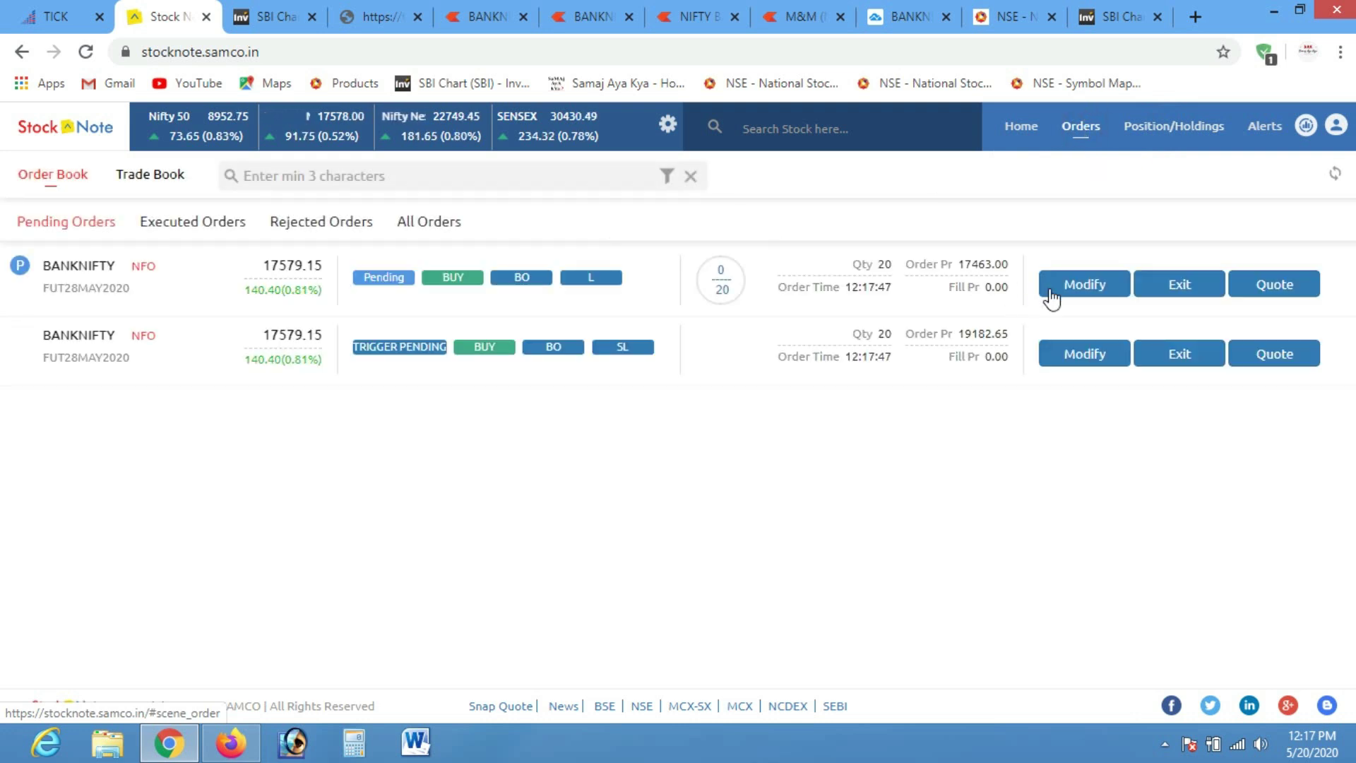
{"action": "left_click", "coordinate": [1172, 135]}
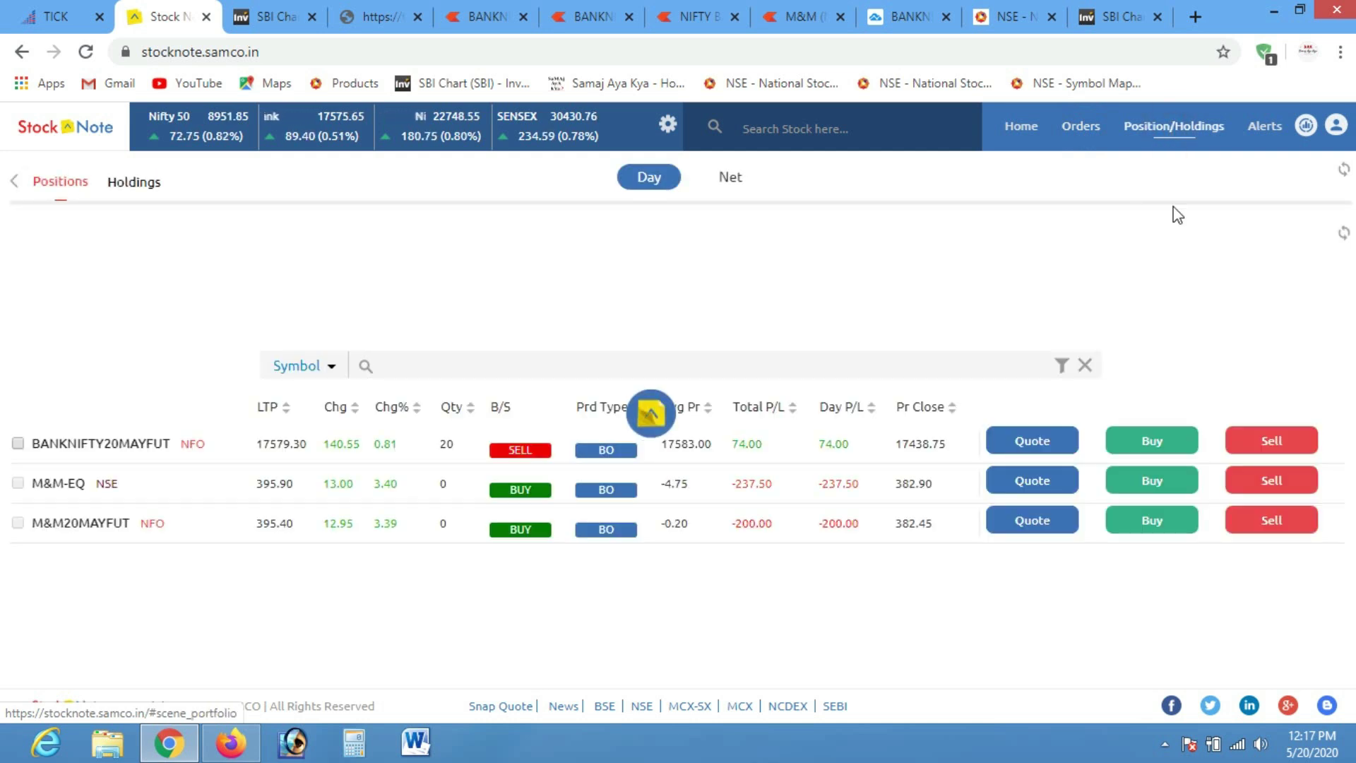
Exit the BANKNIFTY futures bracket order from the pending orders and review the day's positions
{"action": "left_click", "coordinate": [1081, 127]}
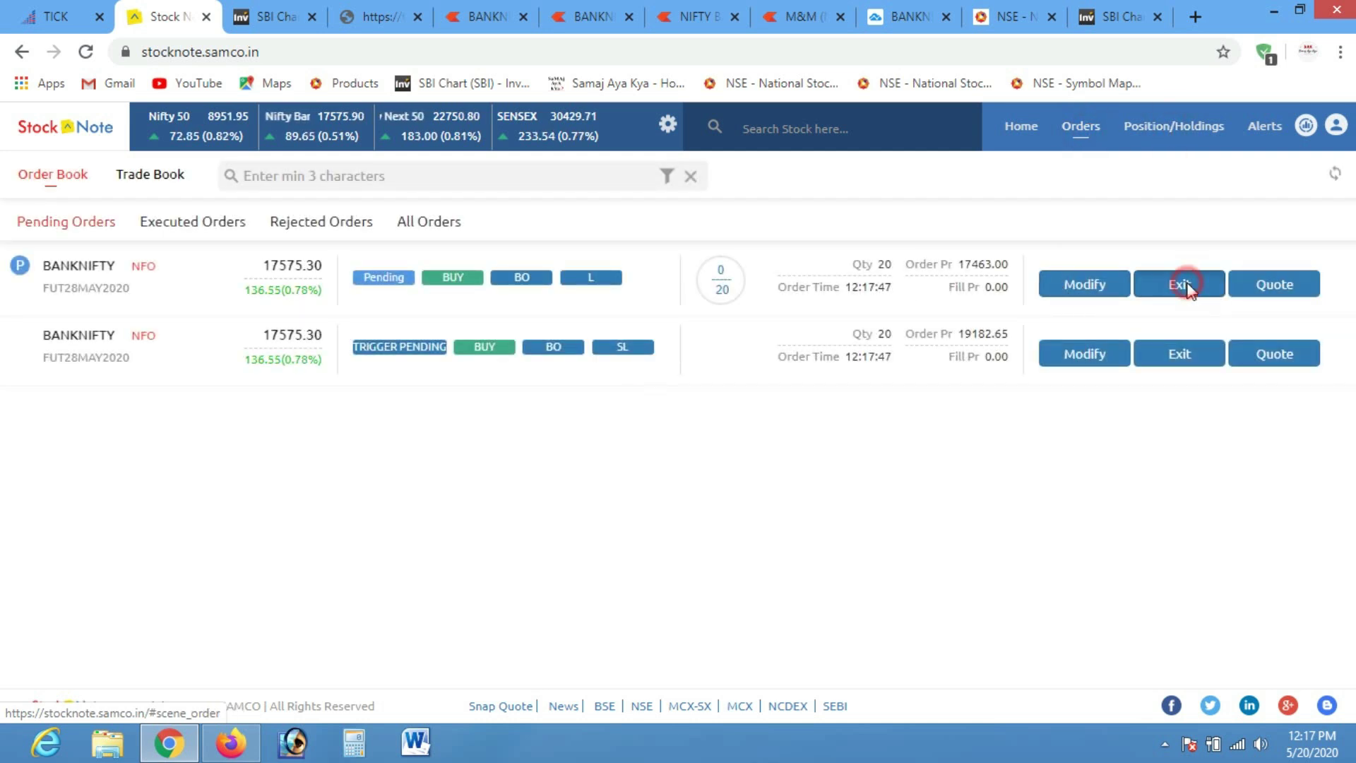
{"action": "left_click", "coordinate": [1187, 286]}
{"action": "left_click", "coordinate": [758, 493]}
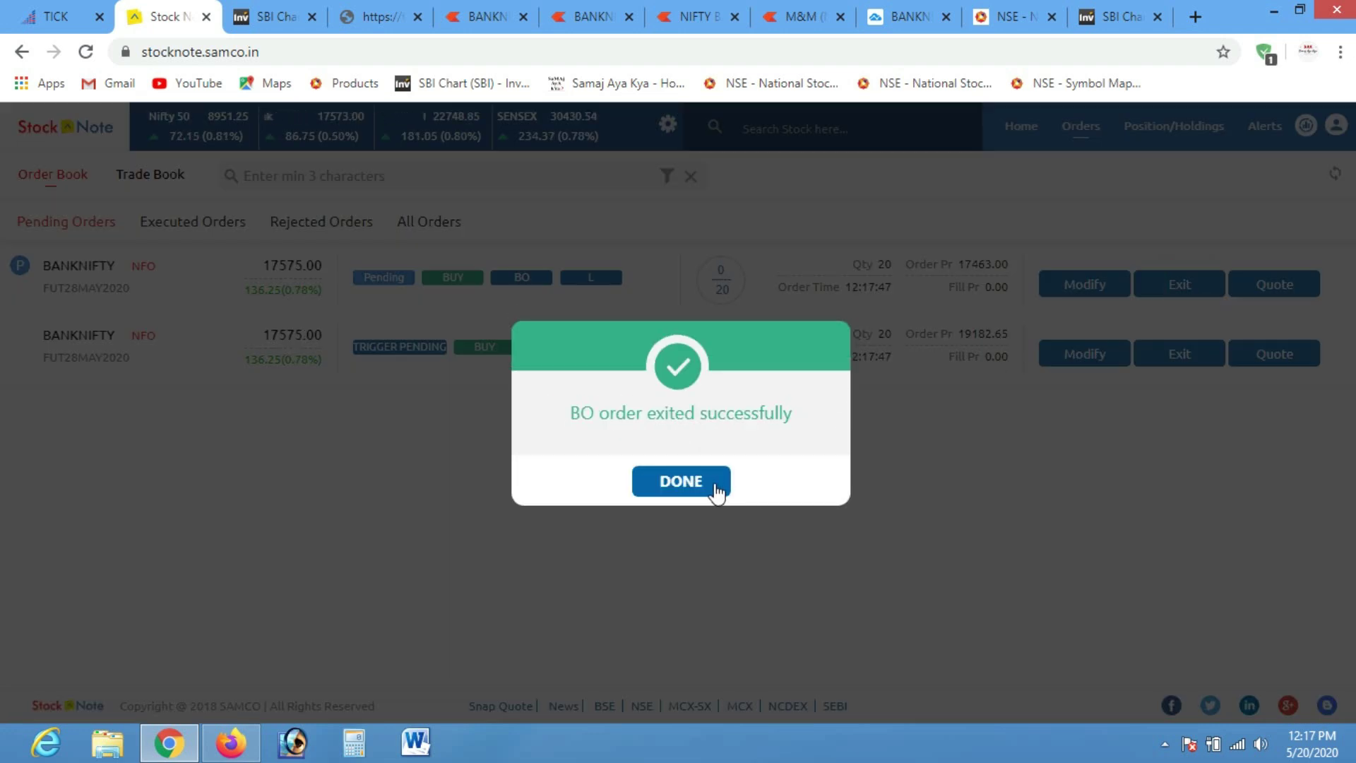
{"action": "left_click", "coordinate": [715, 486]}
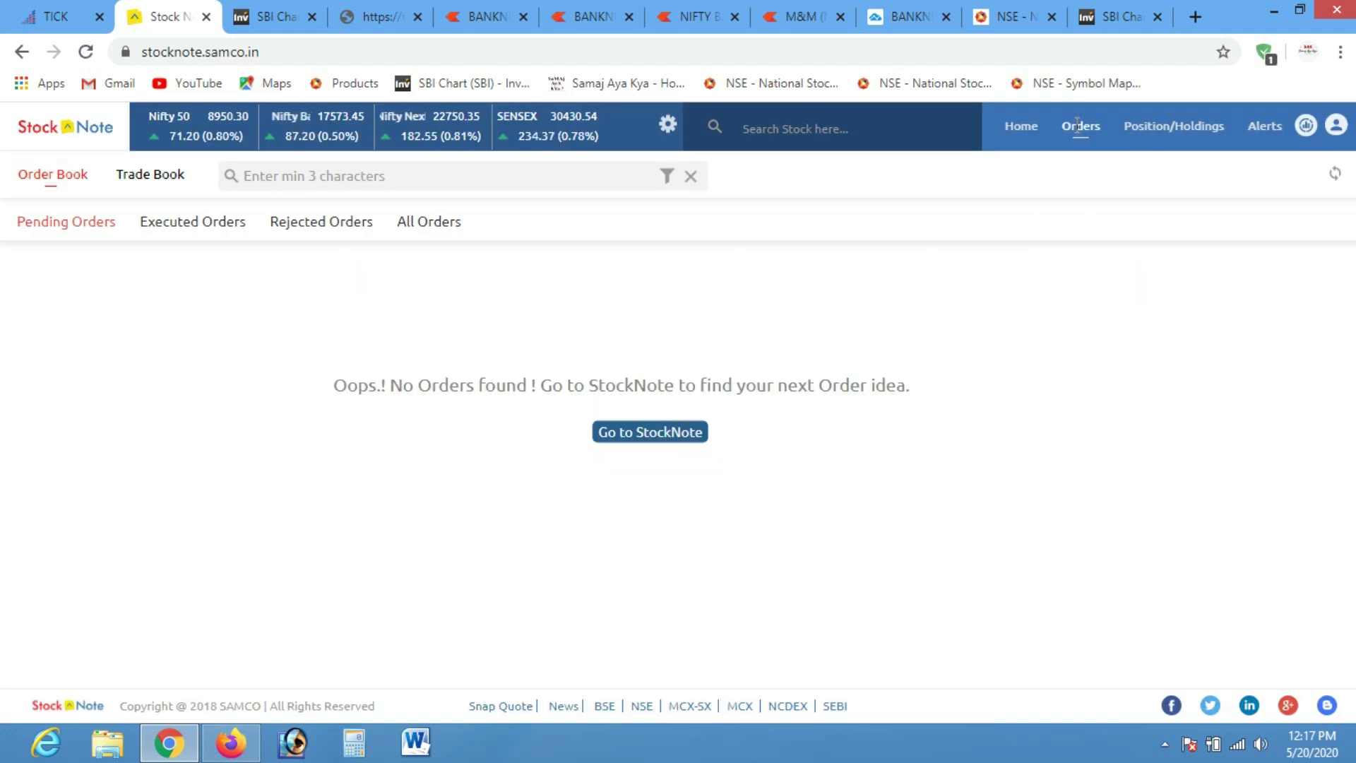
{"action": "left_click", "coordinate": [1150, 126]}
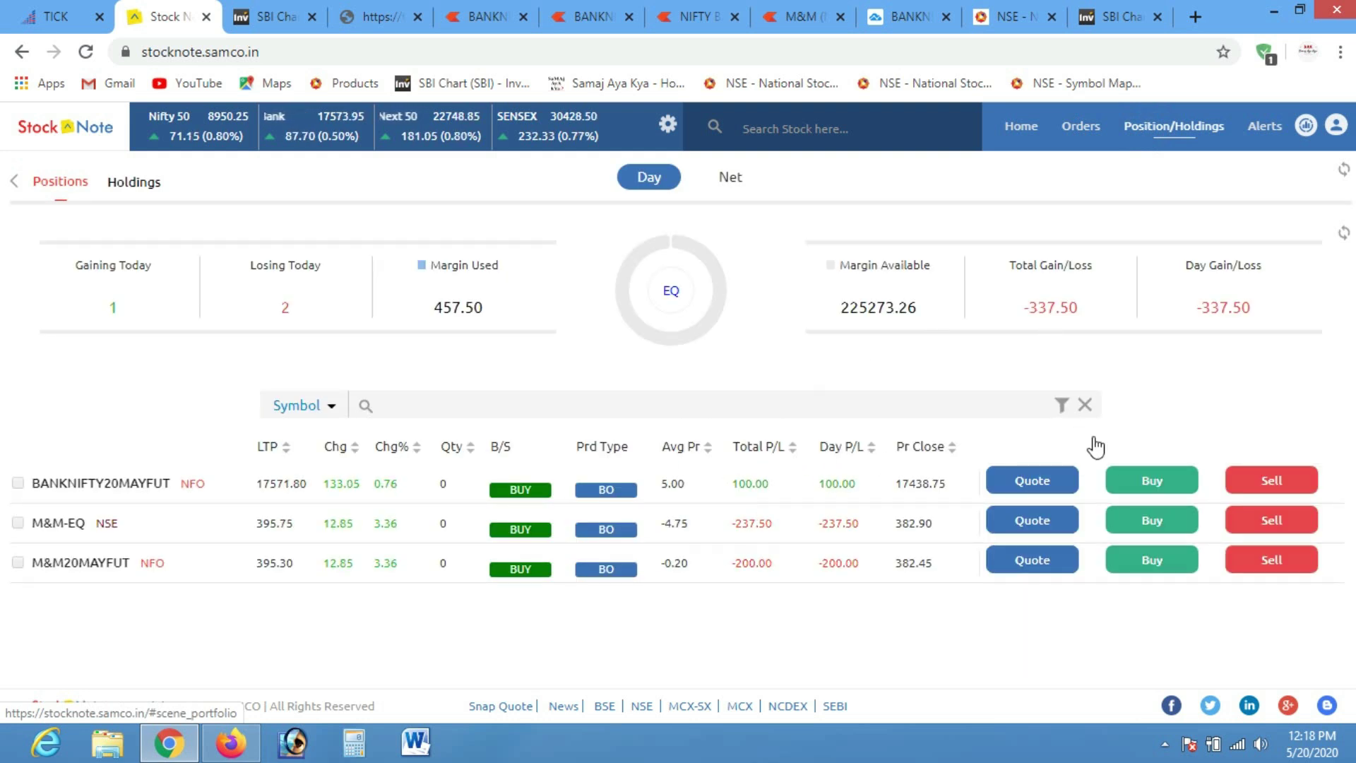
Prepare a BANKNIFTY futures buy bracket order with a limit price of 17585 and a quantity of 20
{"action": "left_click", "coordinate": [1151, 482]}
{"action": "left_click", "coordinate": [740, 349]}
{"action": "left_click", "coordinate": [728, 420]}
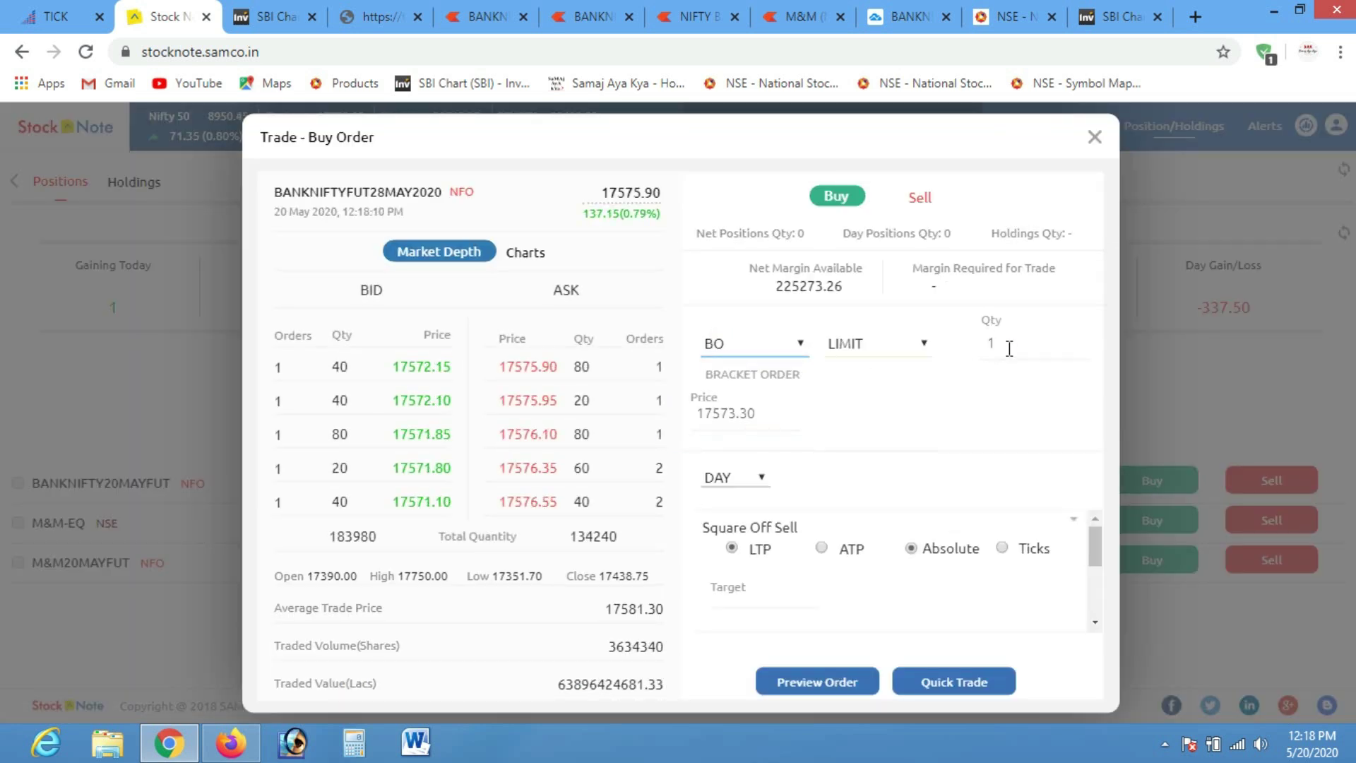
{"action": "left_click", "coordinate": [1009, 348]}
{"action": "type", "text": "20"}
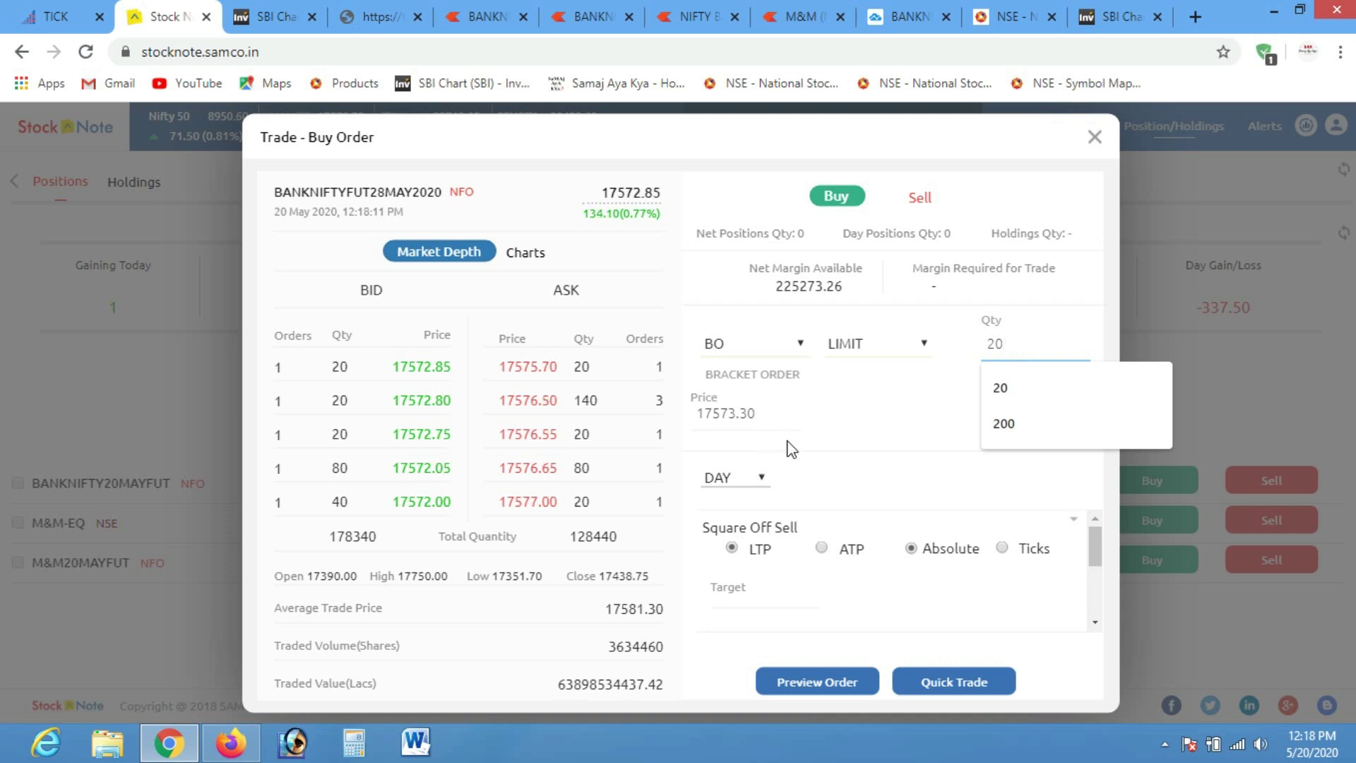
{"action": "double_click", "coordinate": [770, 411]}
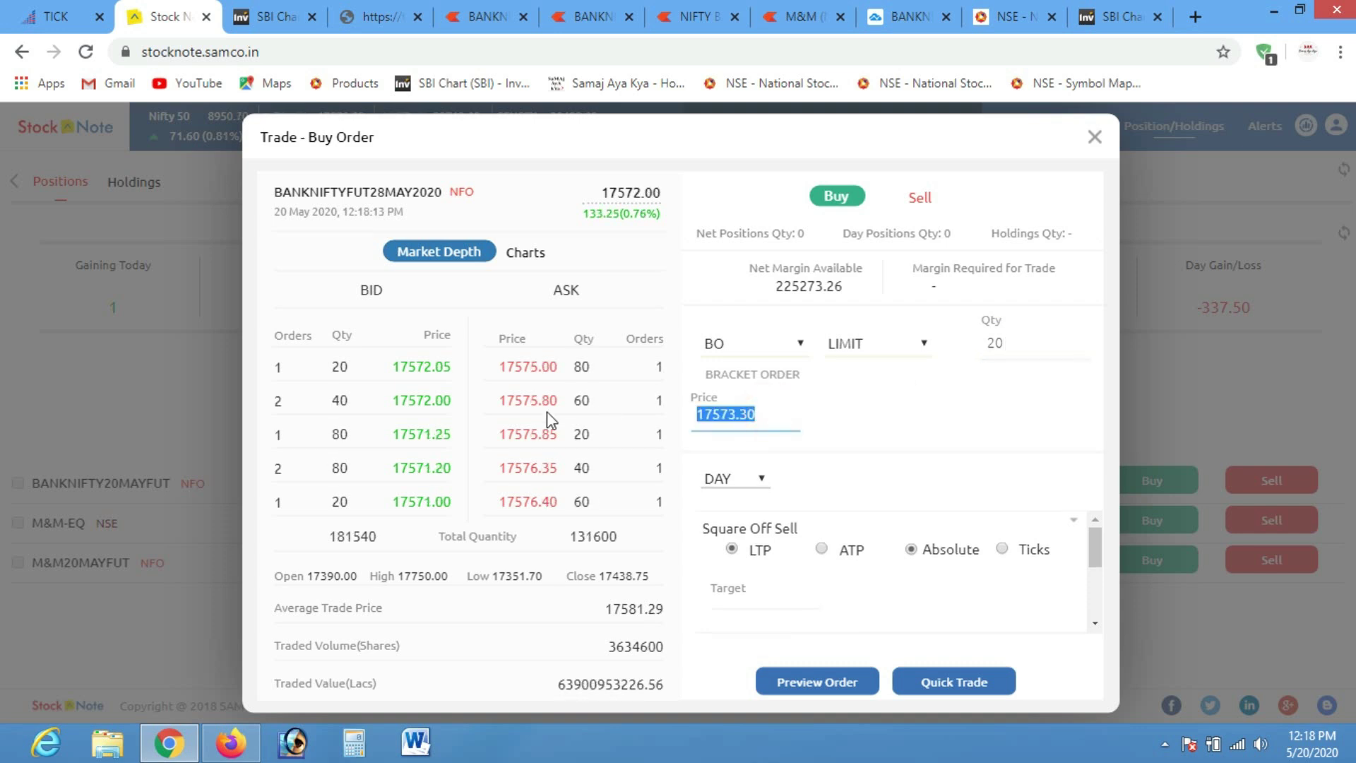
{"action": "type", "text": "17"}
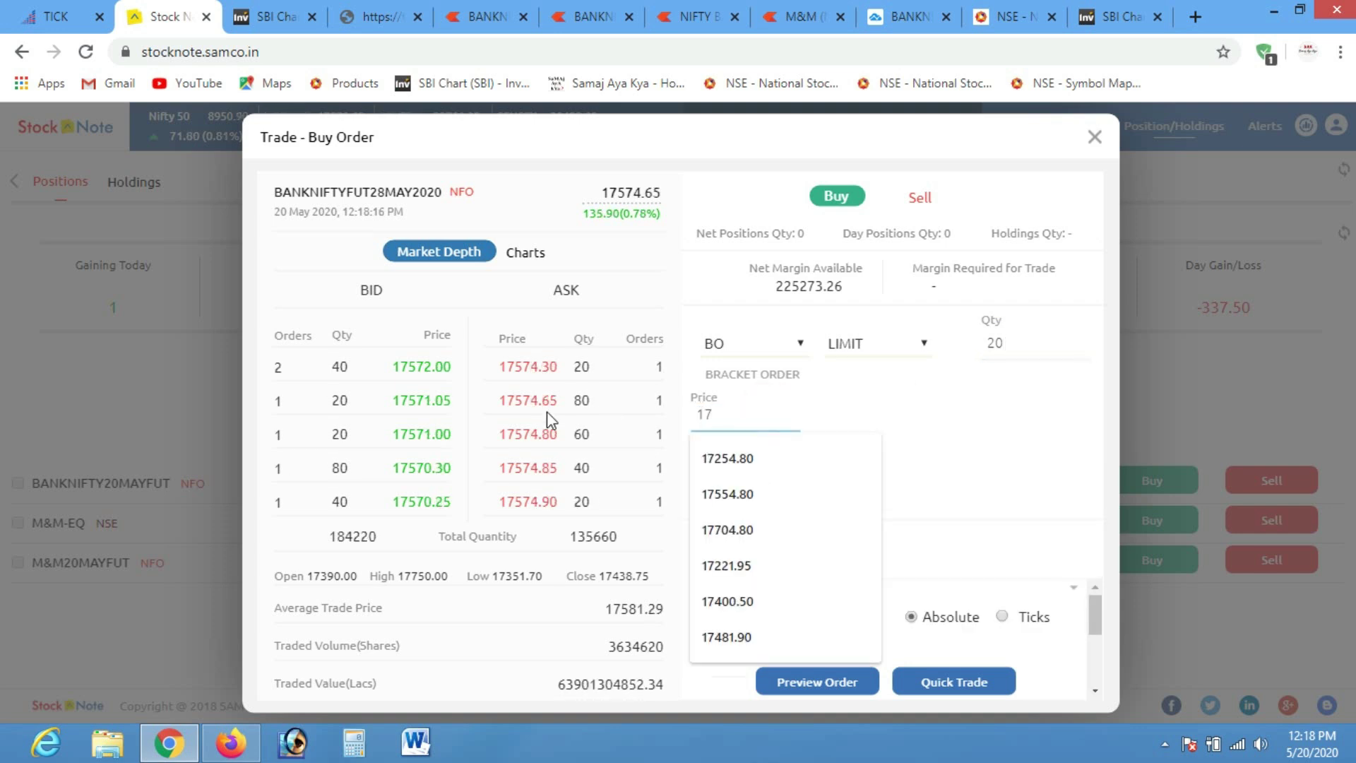
{"action": "type", "text": "585"}
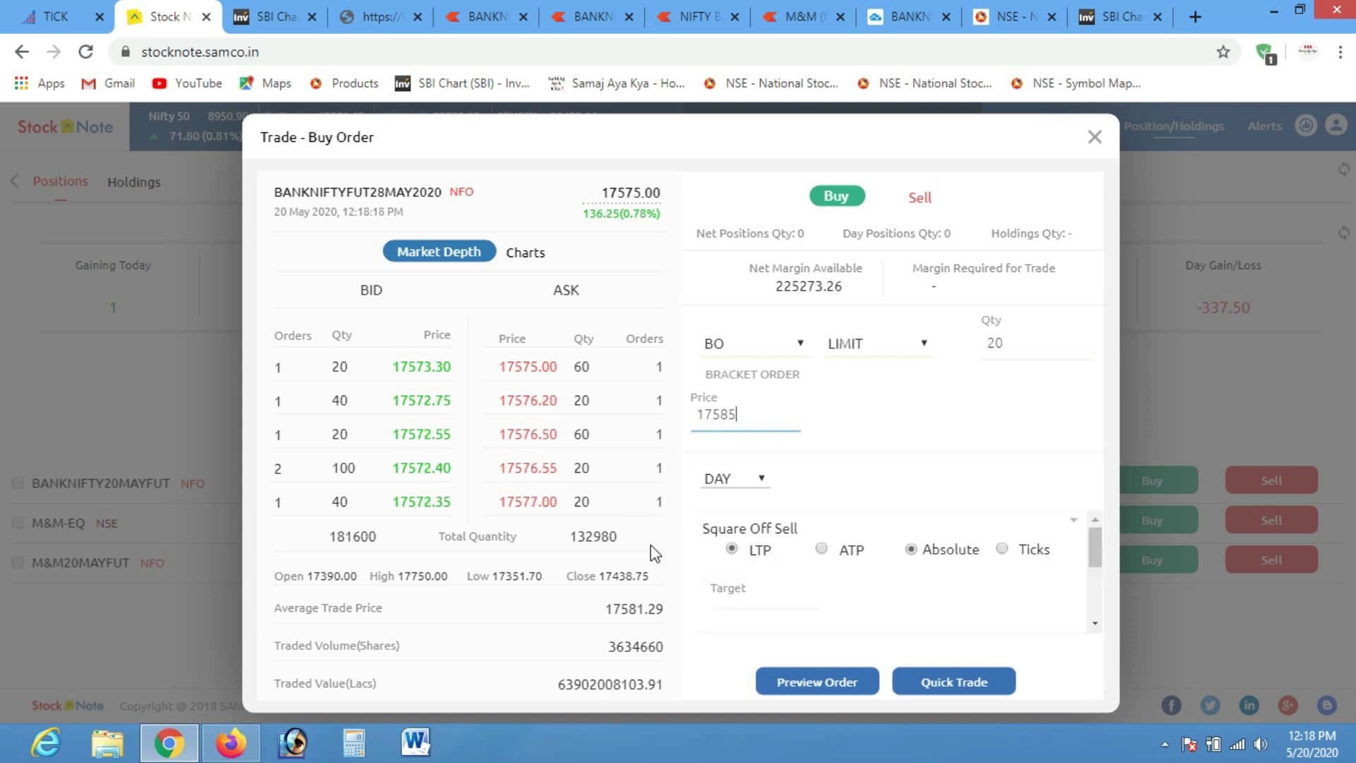
Give the BANKNIFTY buy bracket order an absolute target of 90 and a stop loss of 100
{"action": "left_click", "coordinate": [744, 587]}
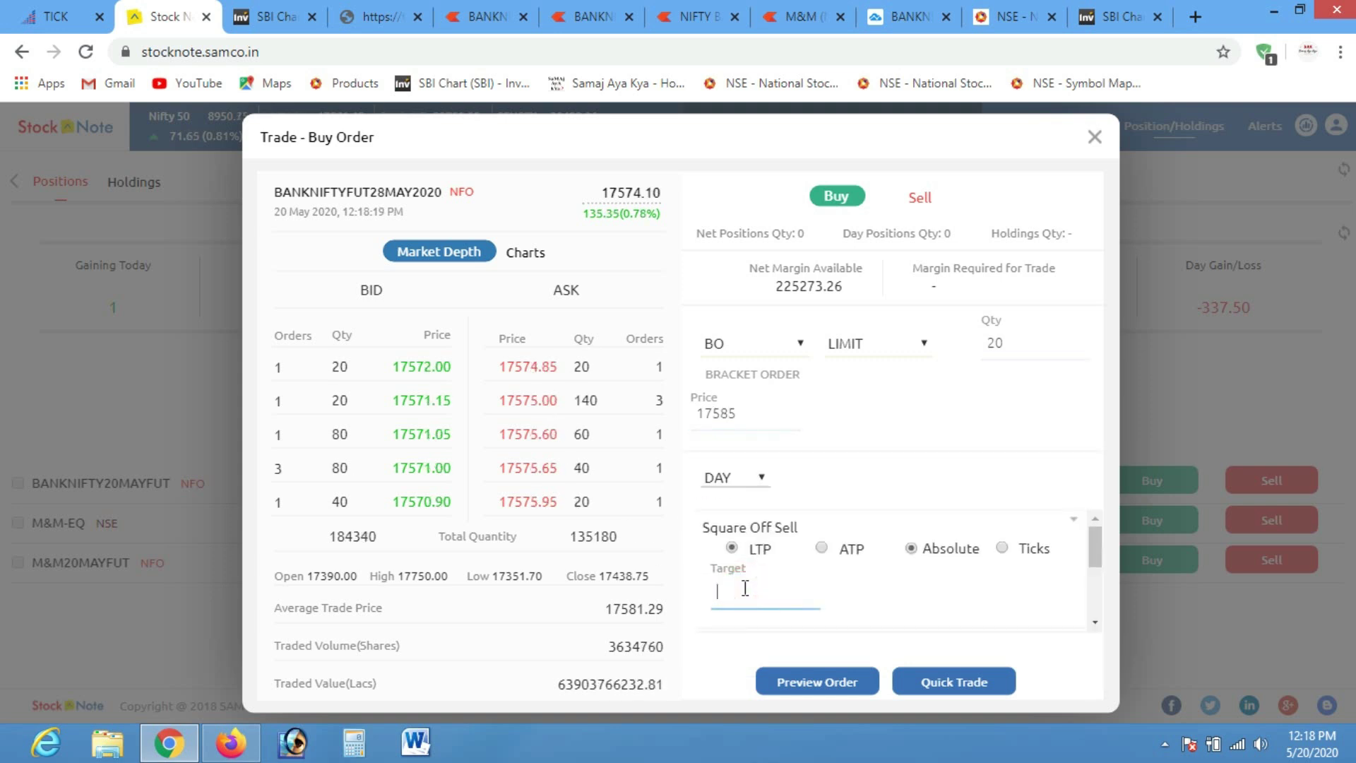
{"action": "type", "text": "90"}
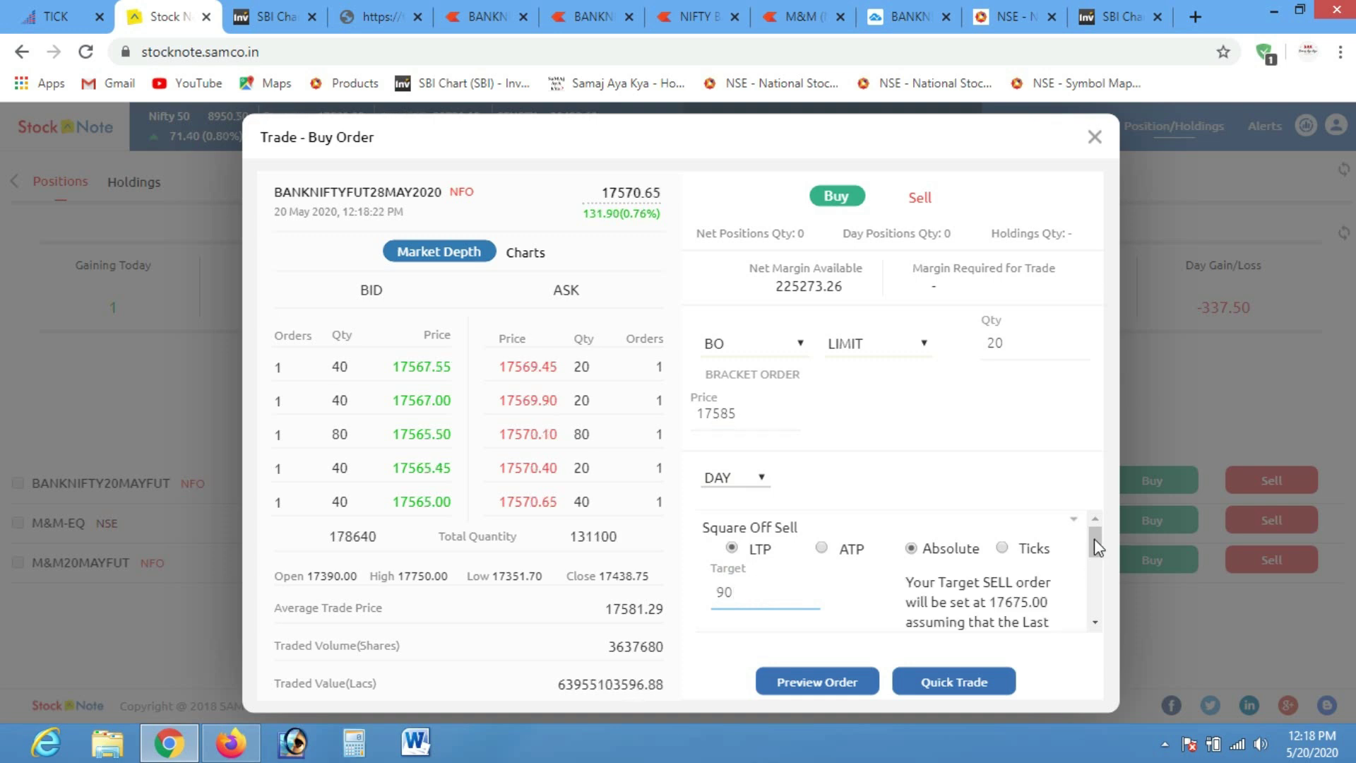
{"action": "left_click_drag", "start_coordinate": [1095, 538], "coordinate": [1091, 619]}
{"action": "left_click", "coordinate": [740, 563]}
{"action": "type", "text": "100"}
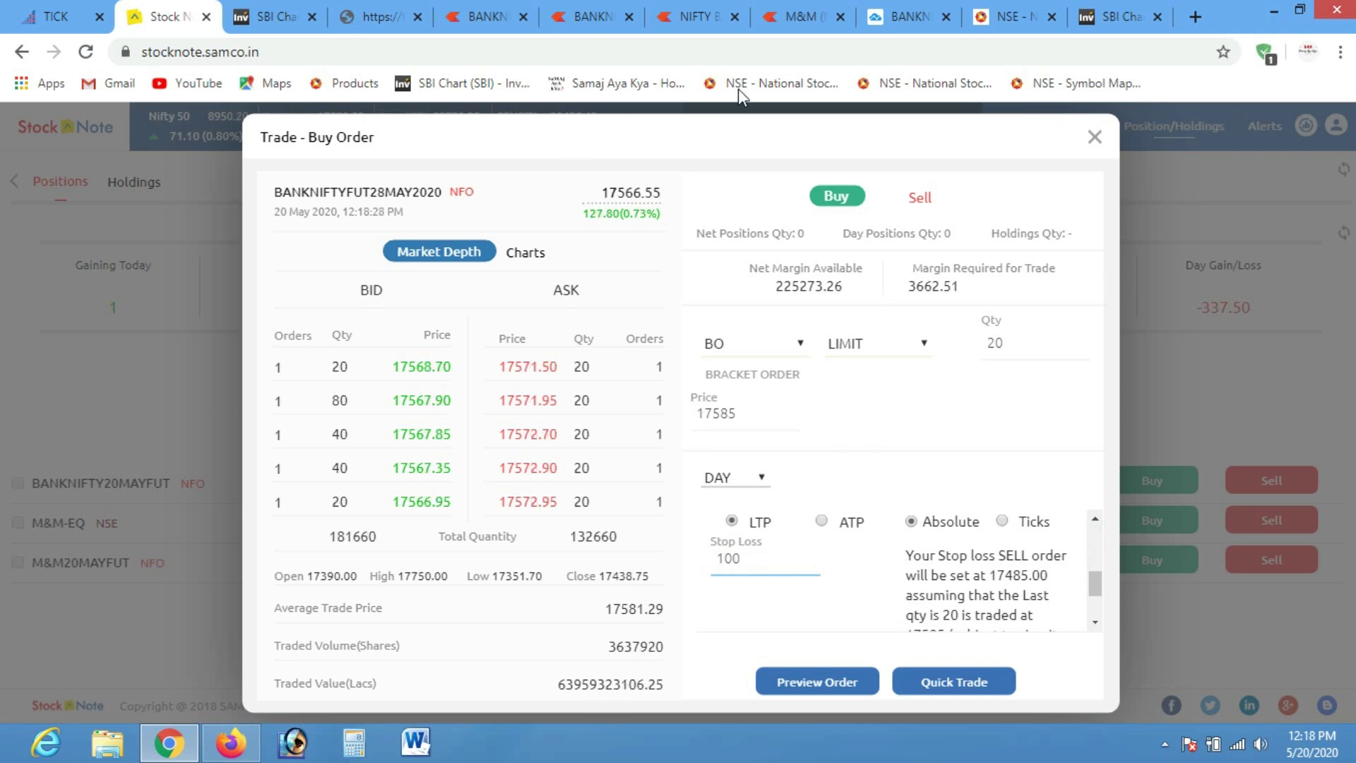
Mark the fall between about 11:51 and 11:58 on the 1-minute Nifty Bank chart with a red pen stroke, and clear the mark
{"action": "left_click", "coordinate": [706, 20]}
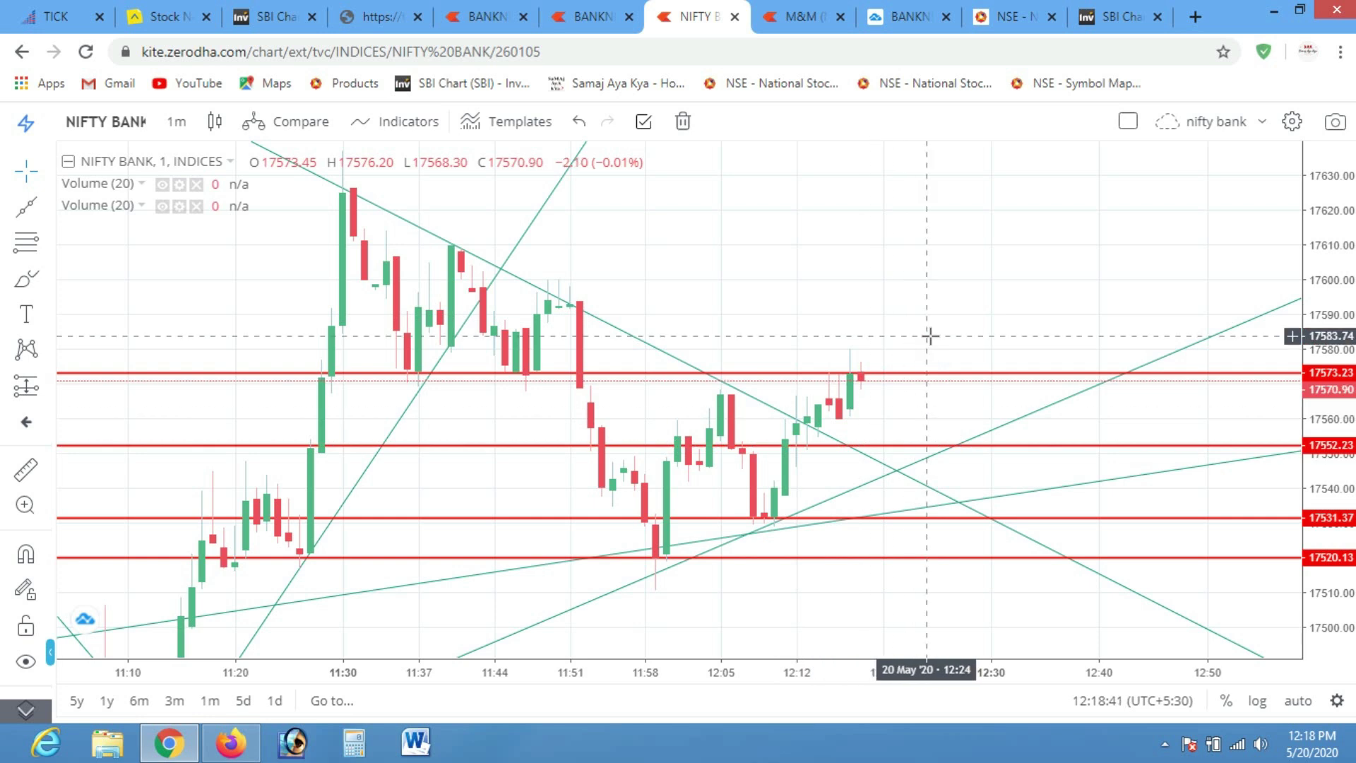
{"action": "left_click", "coordinate": [27, 249]}
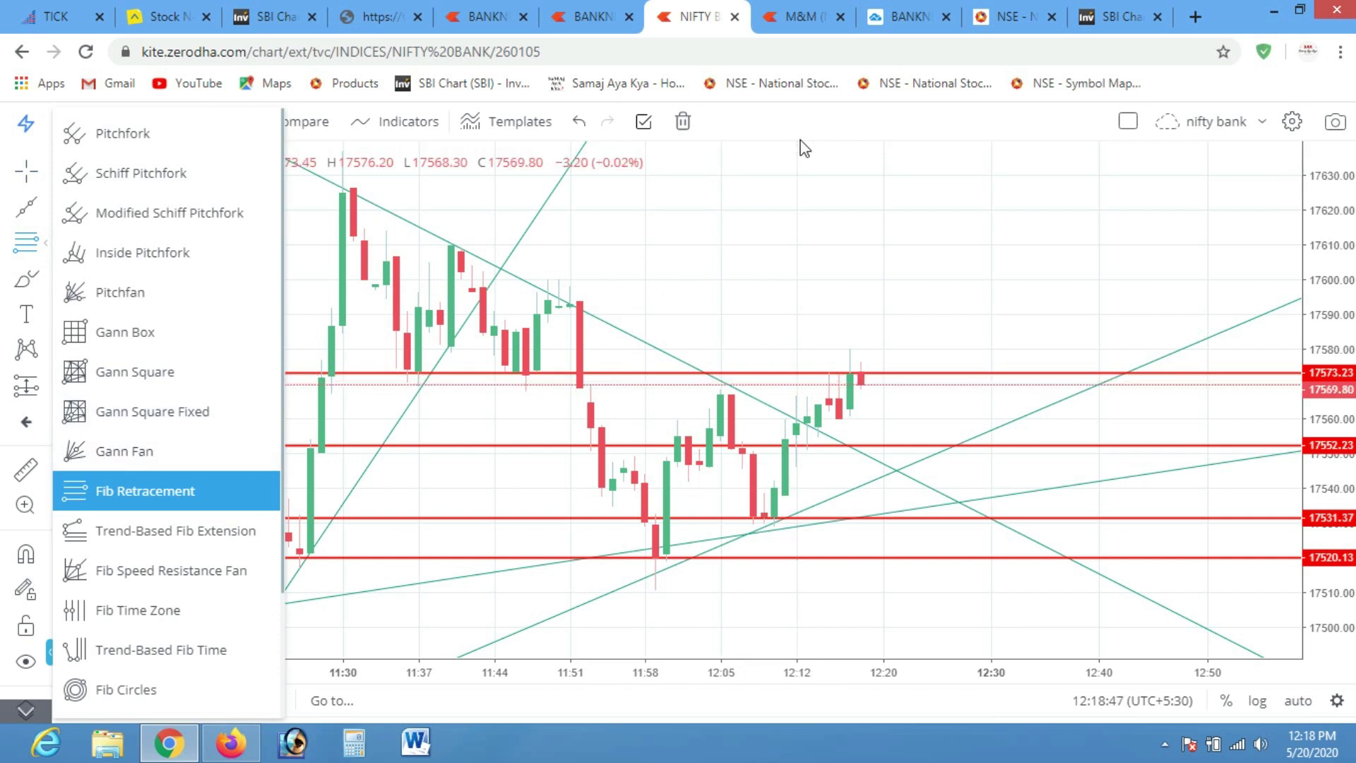
{"action": "left_click", "coordinate": [834, 140]}
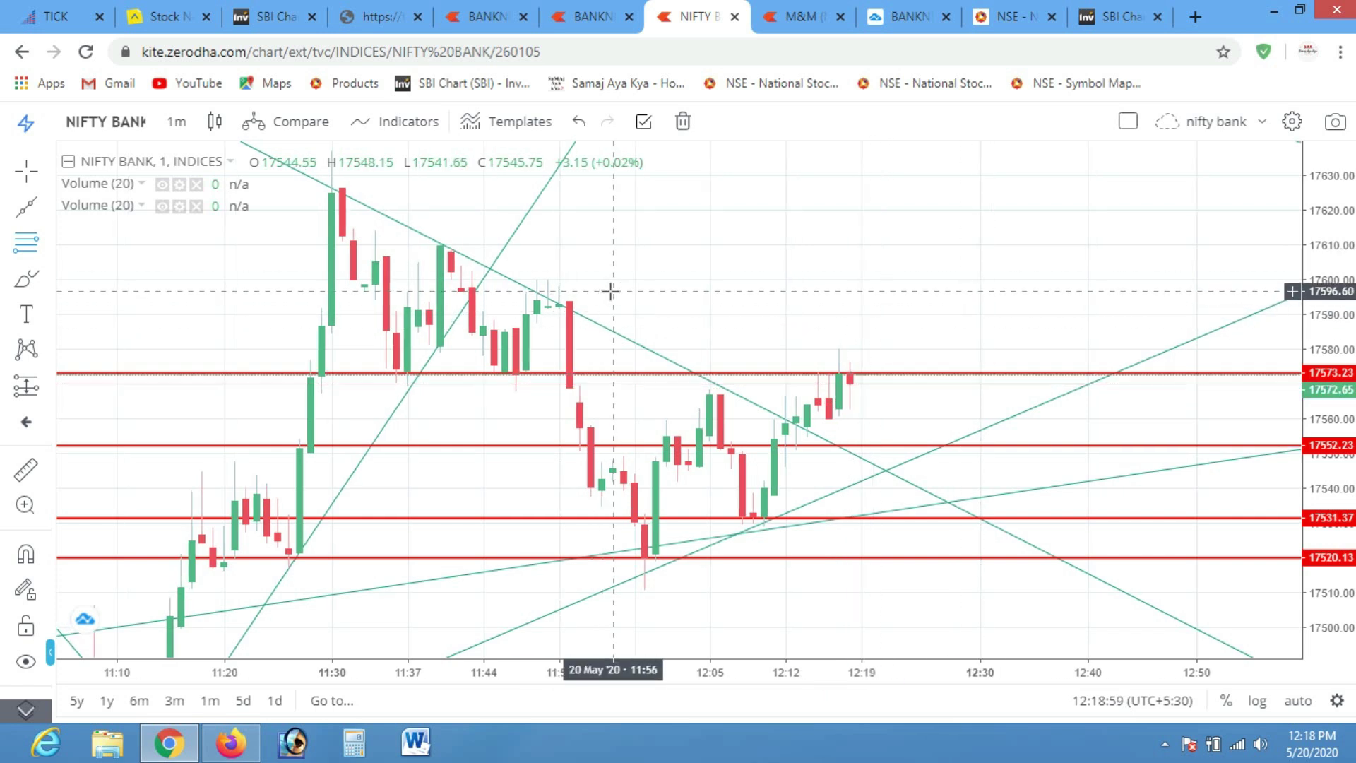
{"action": "key", "text": "ctrl+shift+p"}
{"action": "left_click_drag", "start_coordinate": [619, 527], "coordinate": [636, 572]}
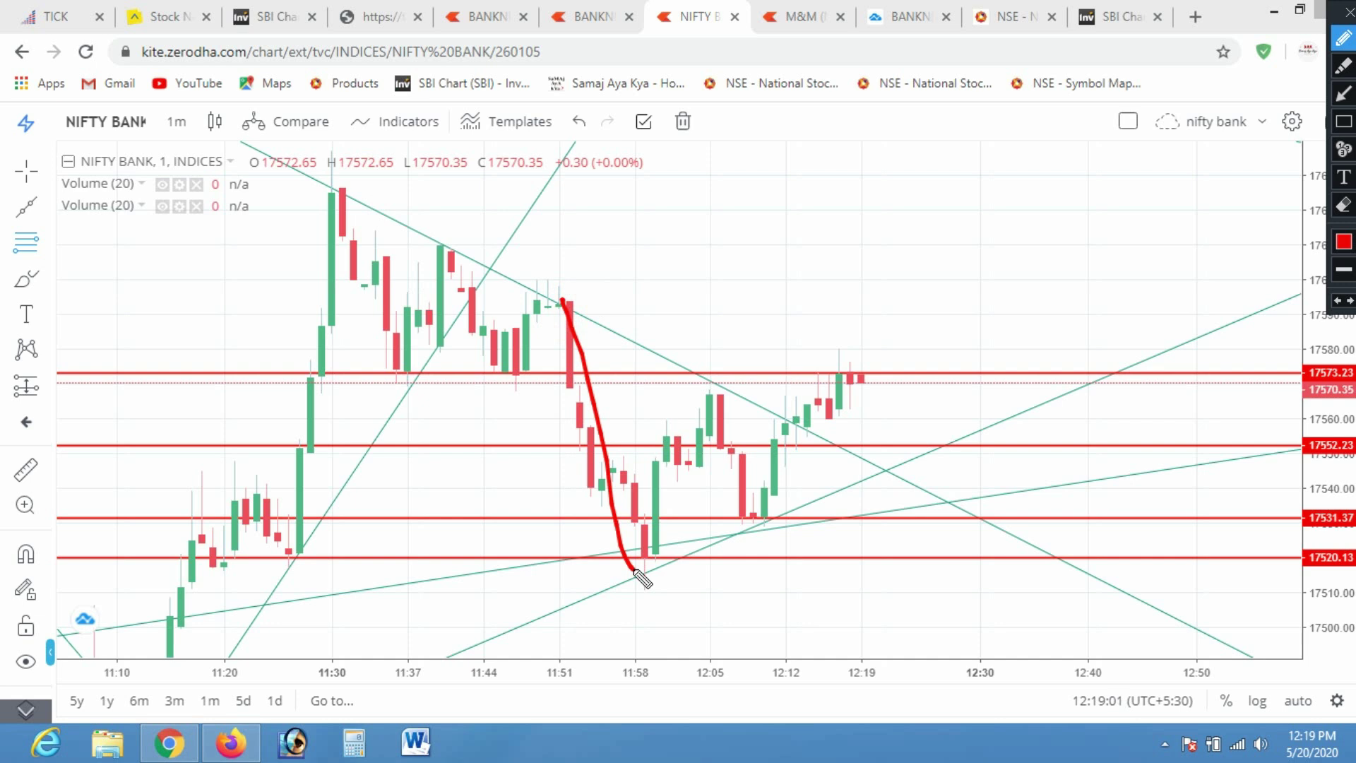
{"action": "key", "text": "ctrl+shift+p"}
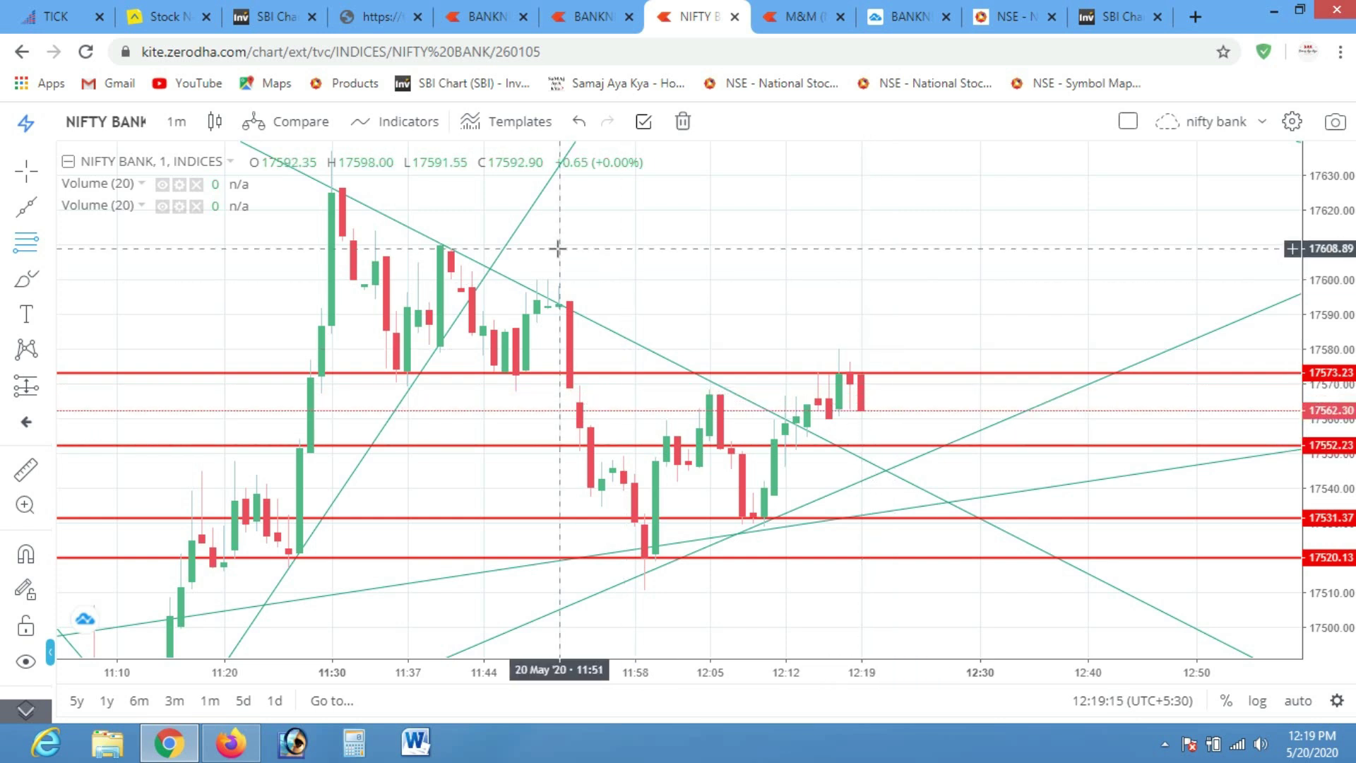
Set the BANKNIFTY futures buy bracket order's limit price to 17561 in StockNote and place the order
{"action": "left_click", "coordinate": [162, 17]}
{"action": "double_click", "coordinate": [734, 414]}
{"action": "type", "text": "17561"}
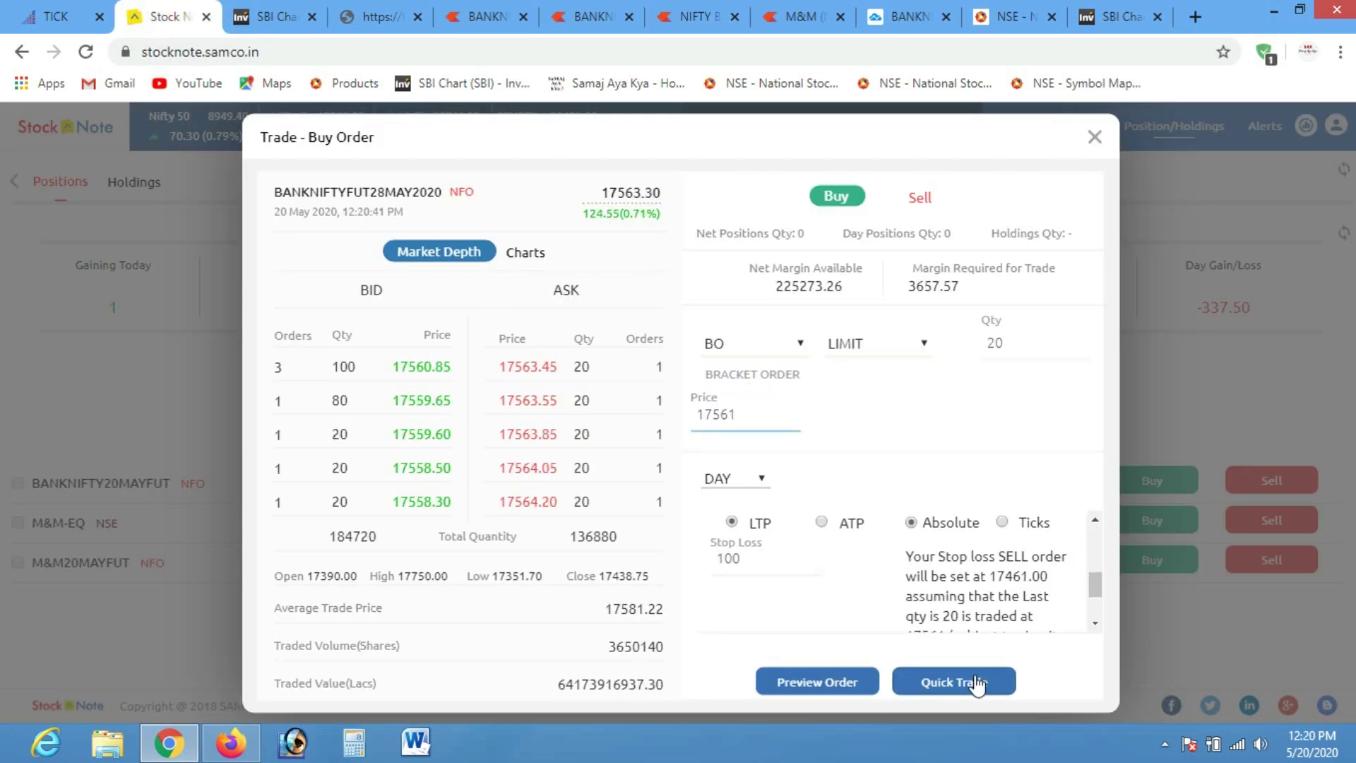
{"action": "left_click", "coordinate": [977, 682]}
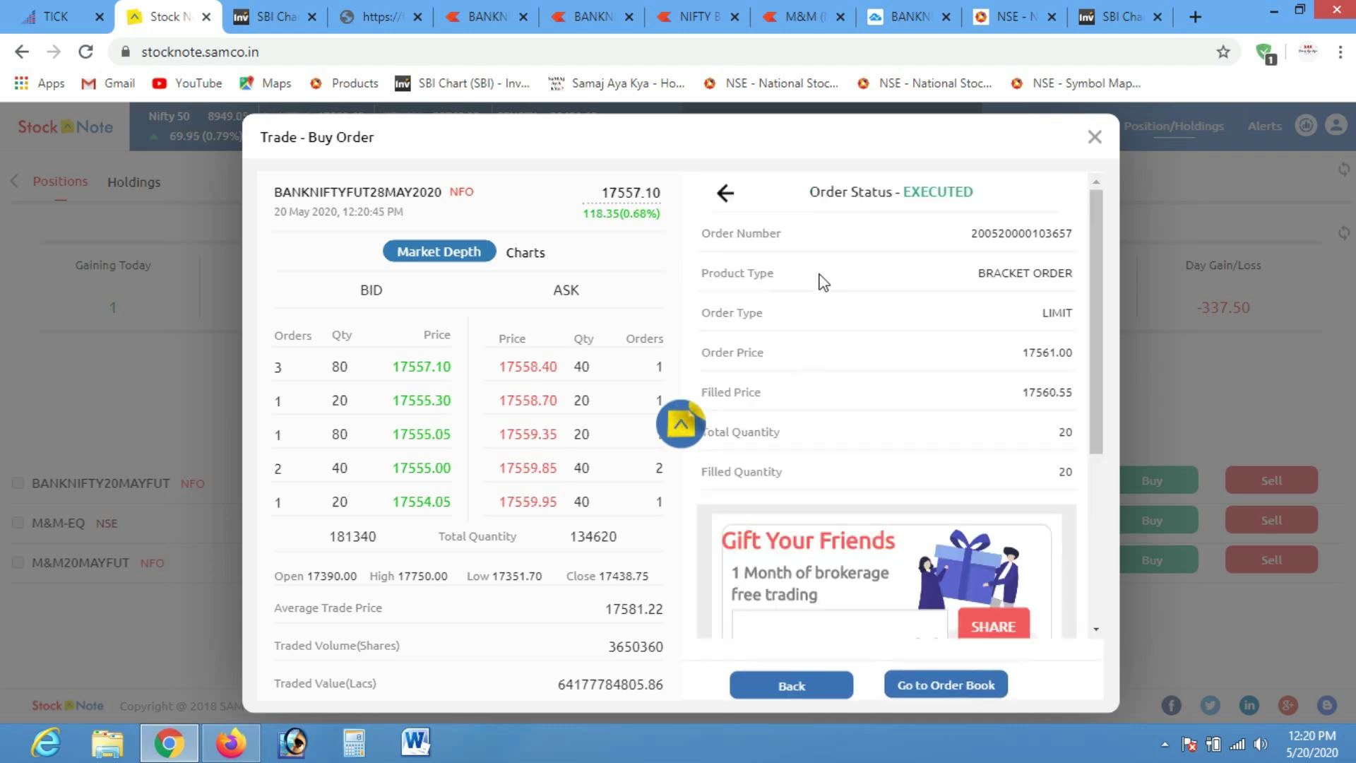
{"action": "left_click", "coordinate": [1093, 136]}
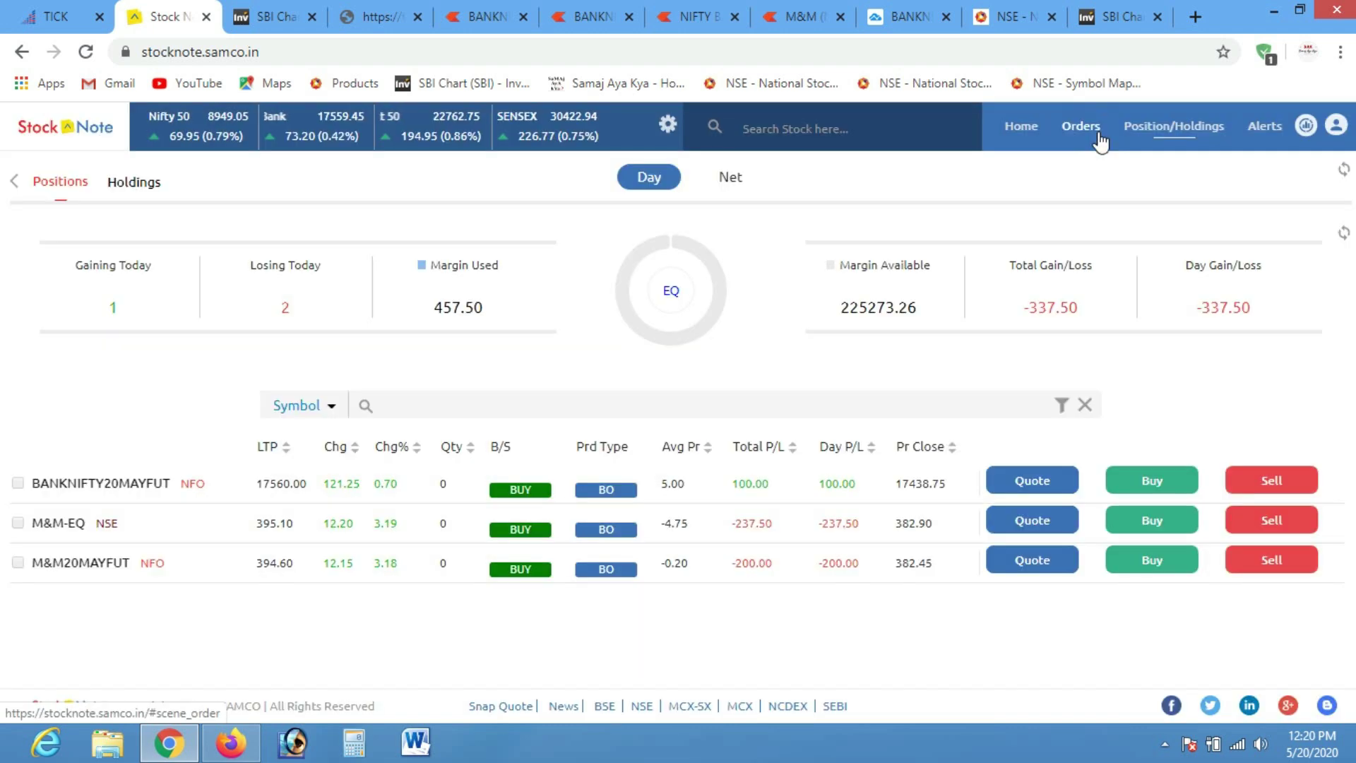
Modify the pending BANKNIFTY stop-loss sell order, setting its trigger price to 17495
{"action": "left_click", "coordinate": [1091, 134]}
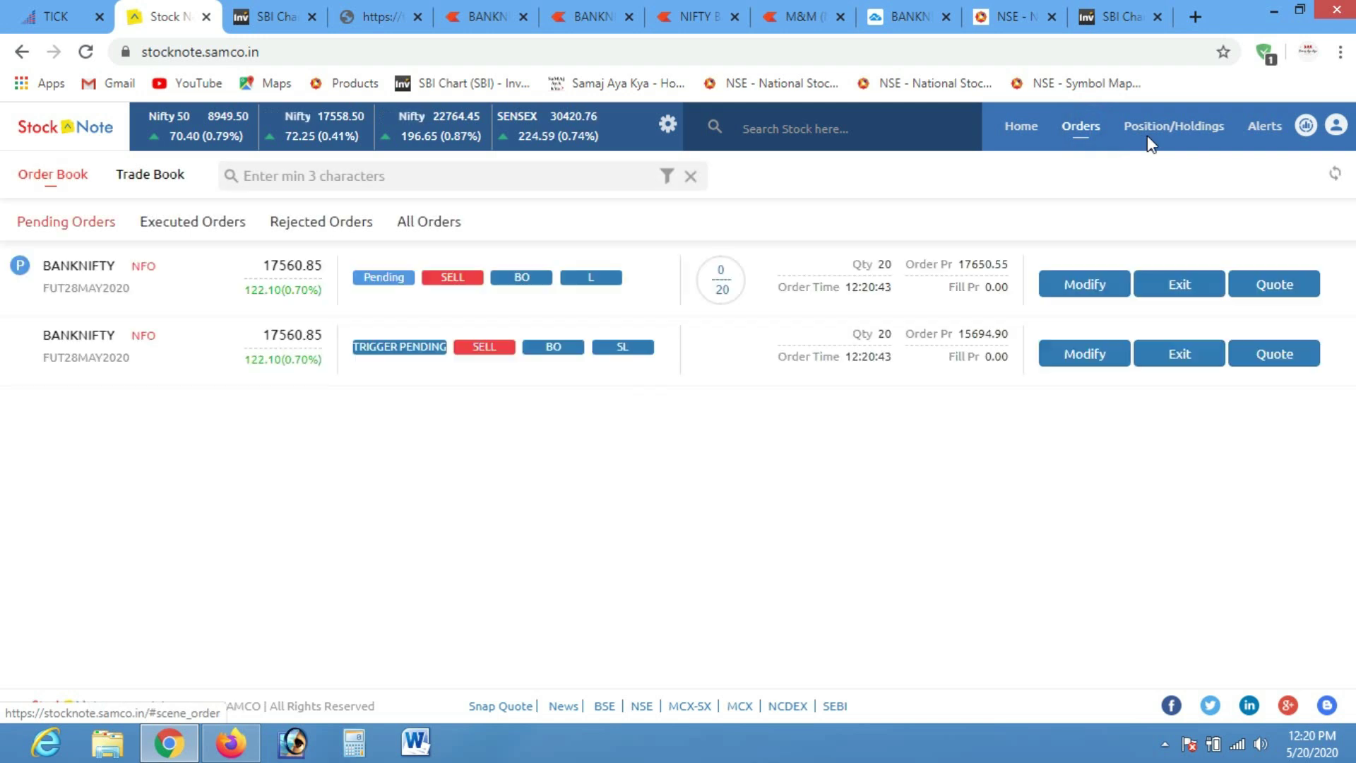
{"action": "left_click", "coordinate": [1063, 354]}
{"action": "left_click", "coordinate": [926, 421]}
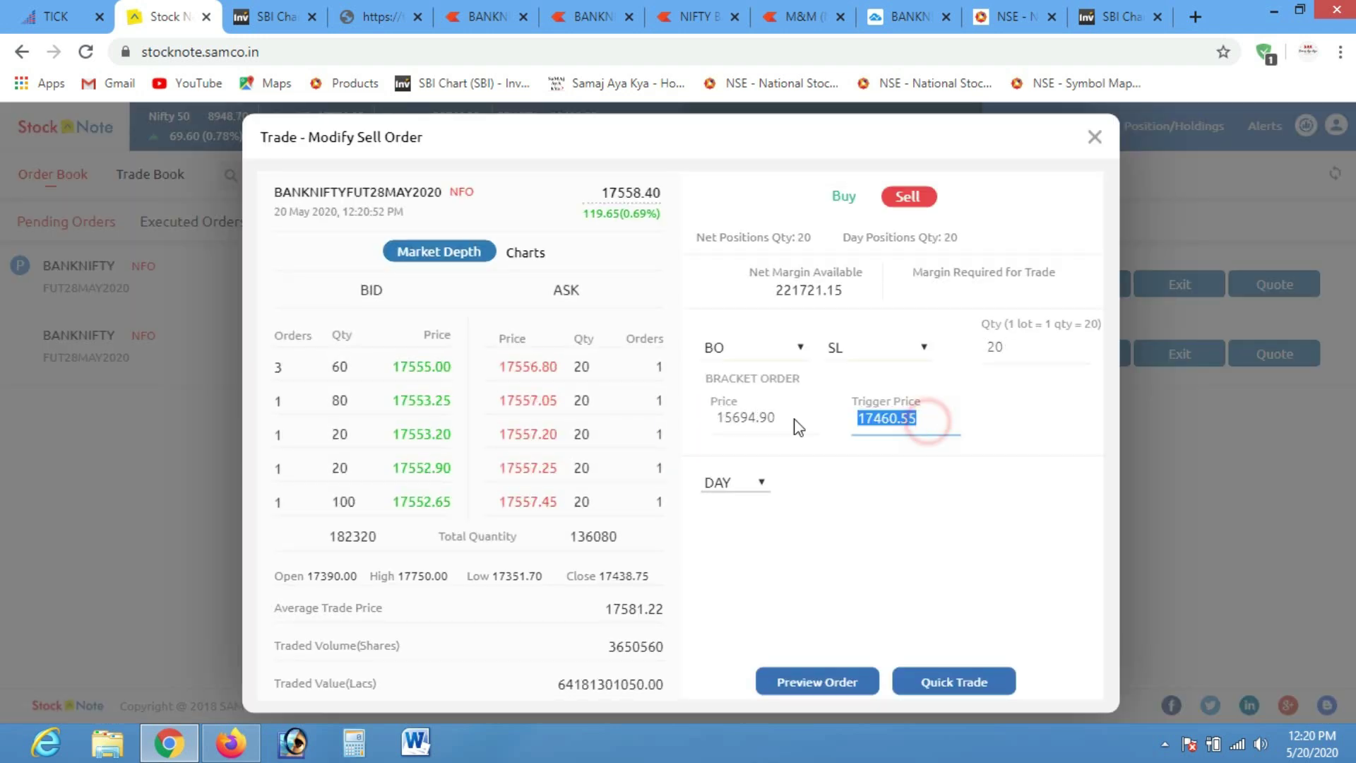
{"action": "left_click", "coordinate": [940, 423]}
{"action": "double_click", "coordinate": [940, 422]}
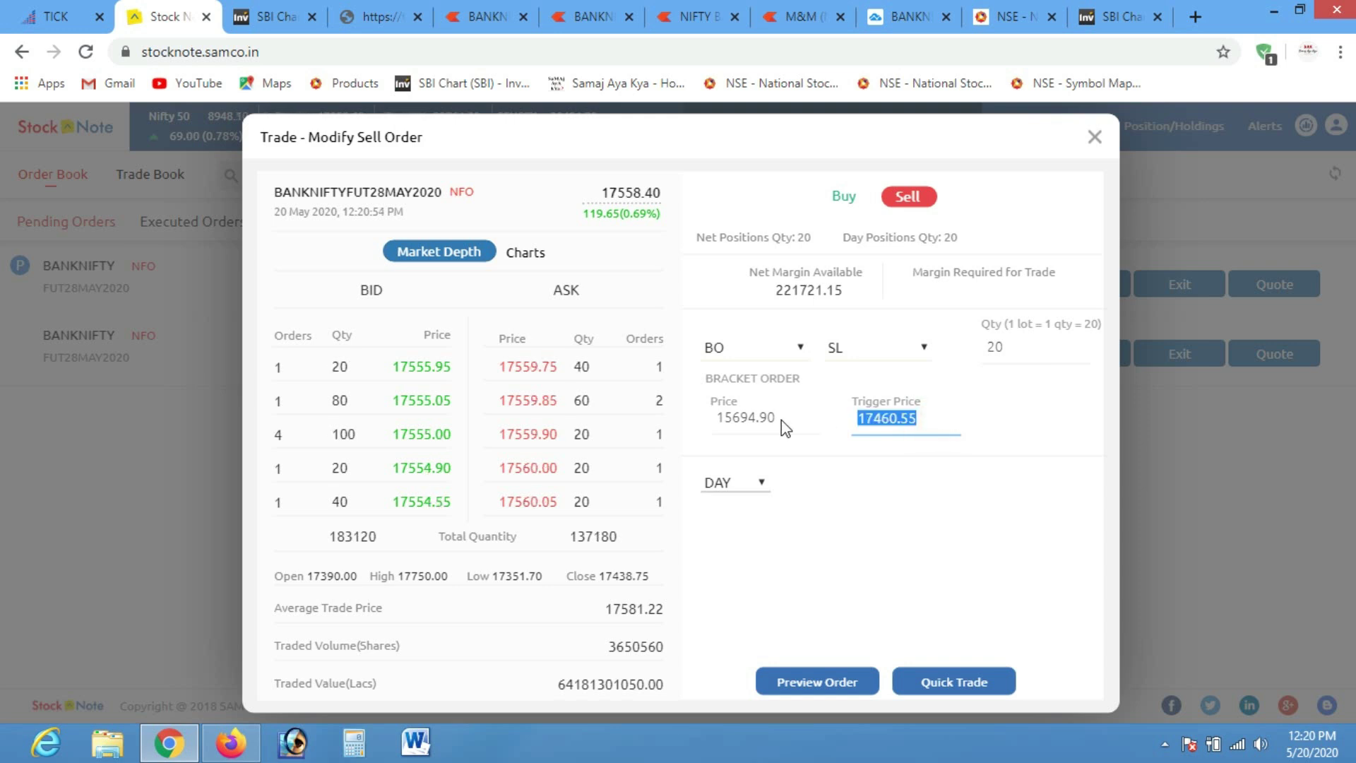
{"action": "type", "text": "495"}
{"action": "left_click", "coordinate": [911, 414]}
{"action": "key", "text": "ctrl+a"}
{"action": "type", "text": "17495"}
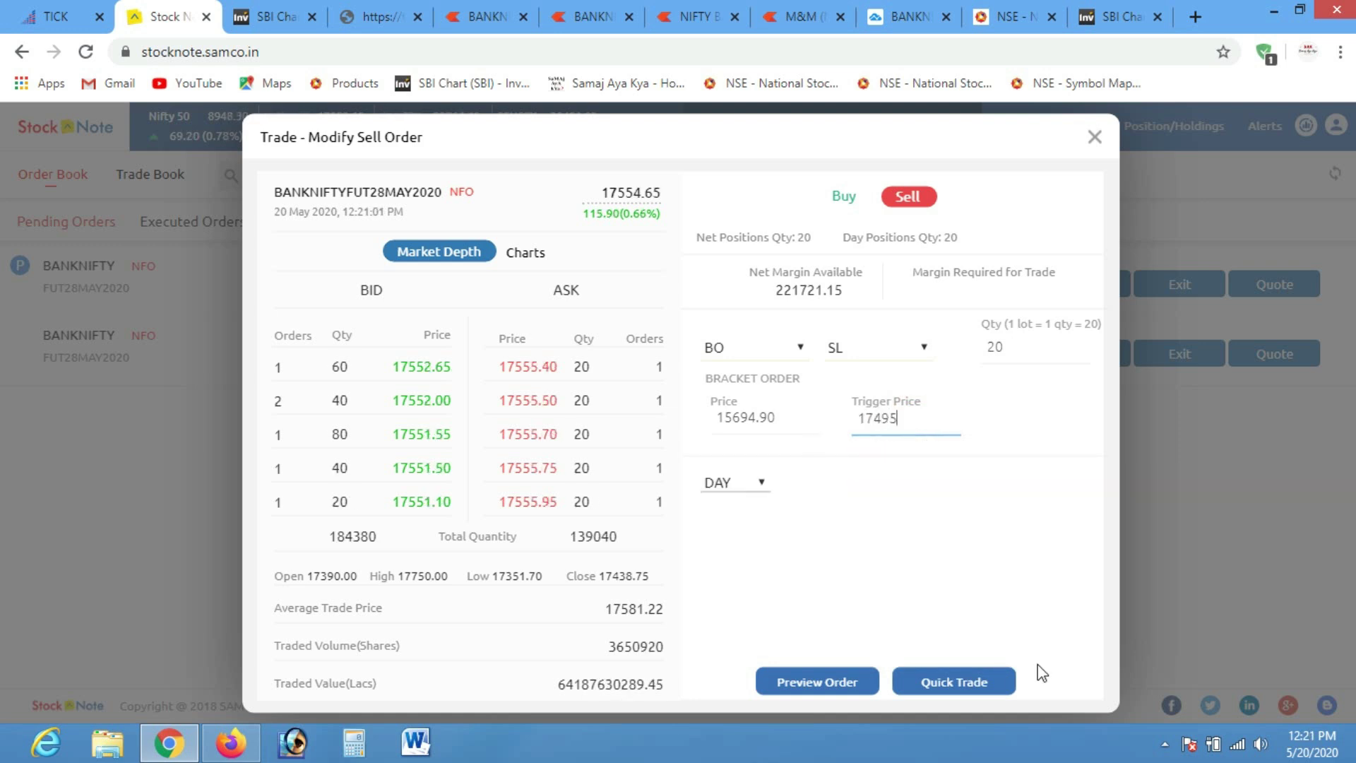
{"action": "left_click", "coordinate": [969, 683]}
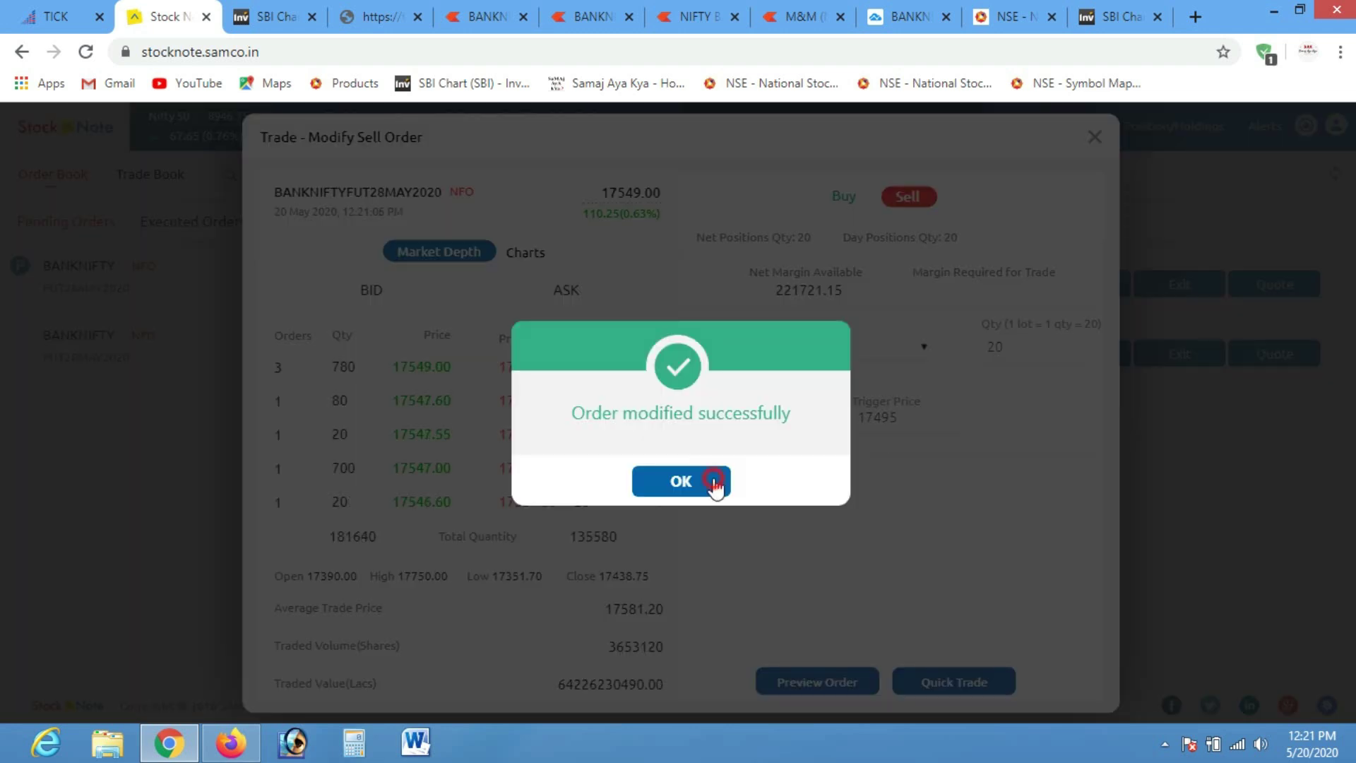
{"action": "left_click", "coordinate": [715, 485]}
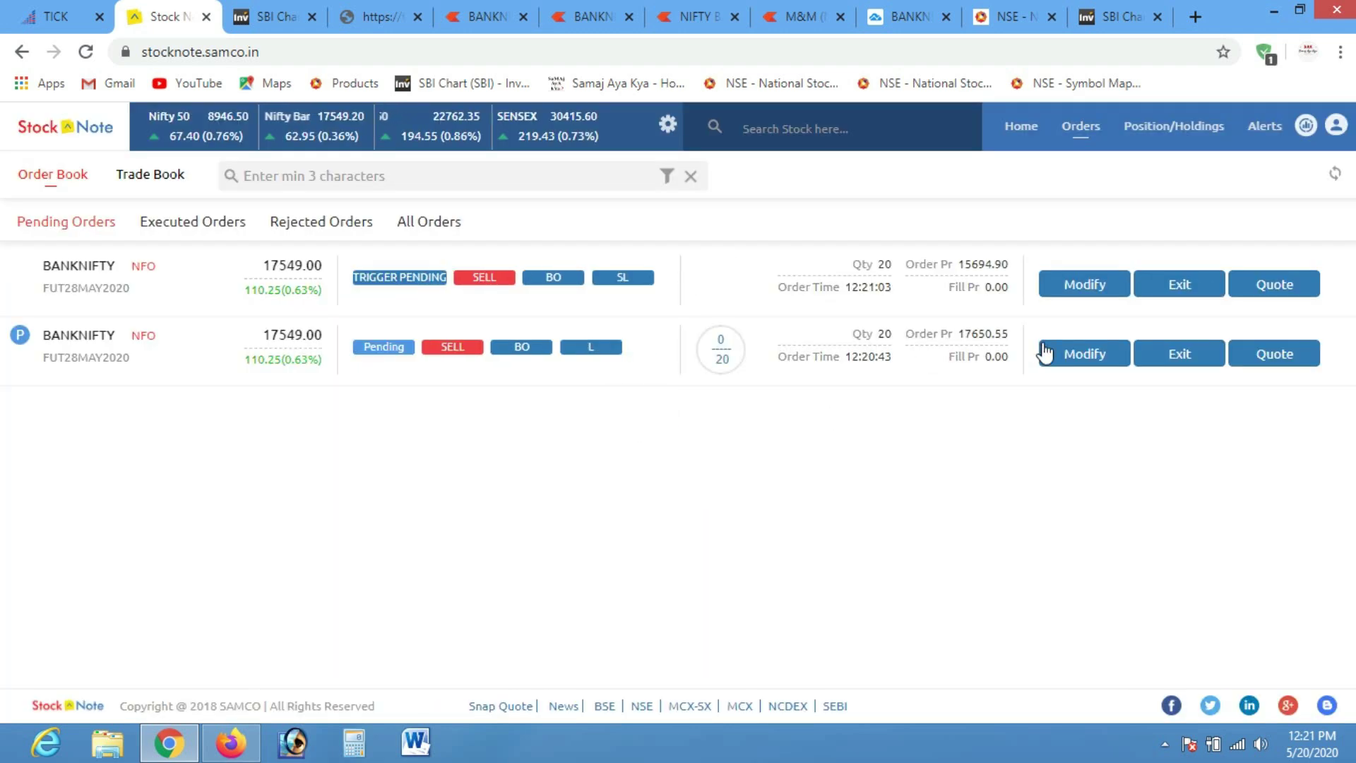
Set the pending BANKNIFTY target sell order's limit price to 17695 and review the day's positions
{"action": "left_click", "coordinate": [1090, 356]}
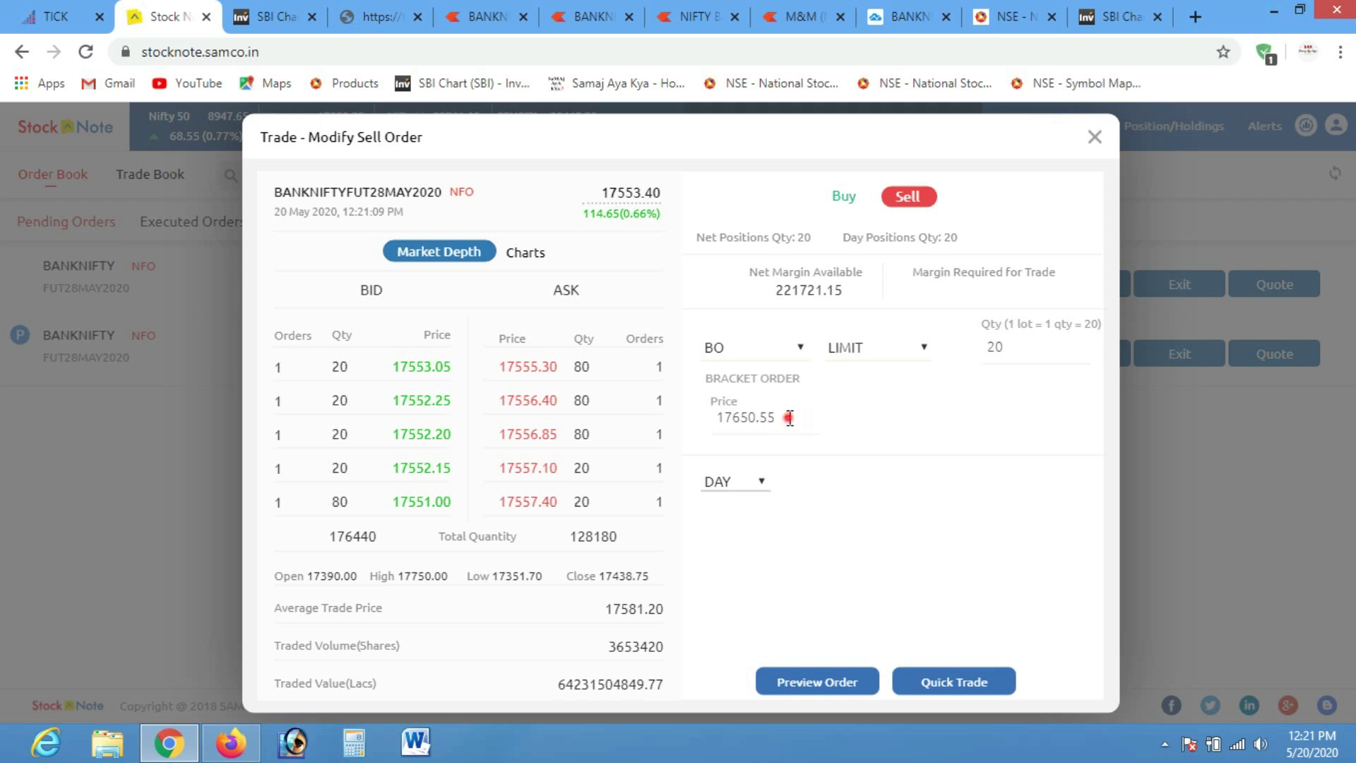
{"action": "double_click", "coordinate": [790, 418]}
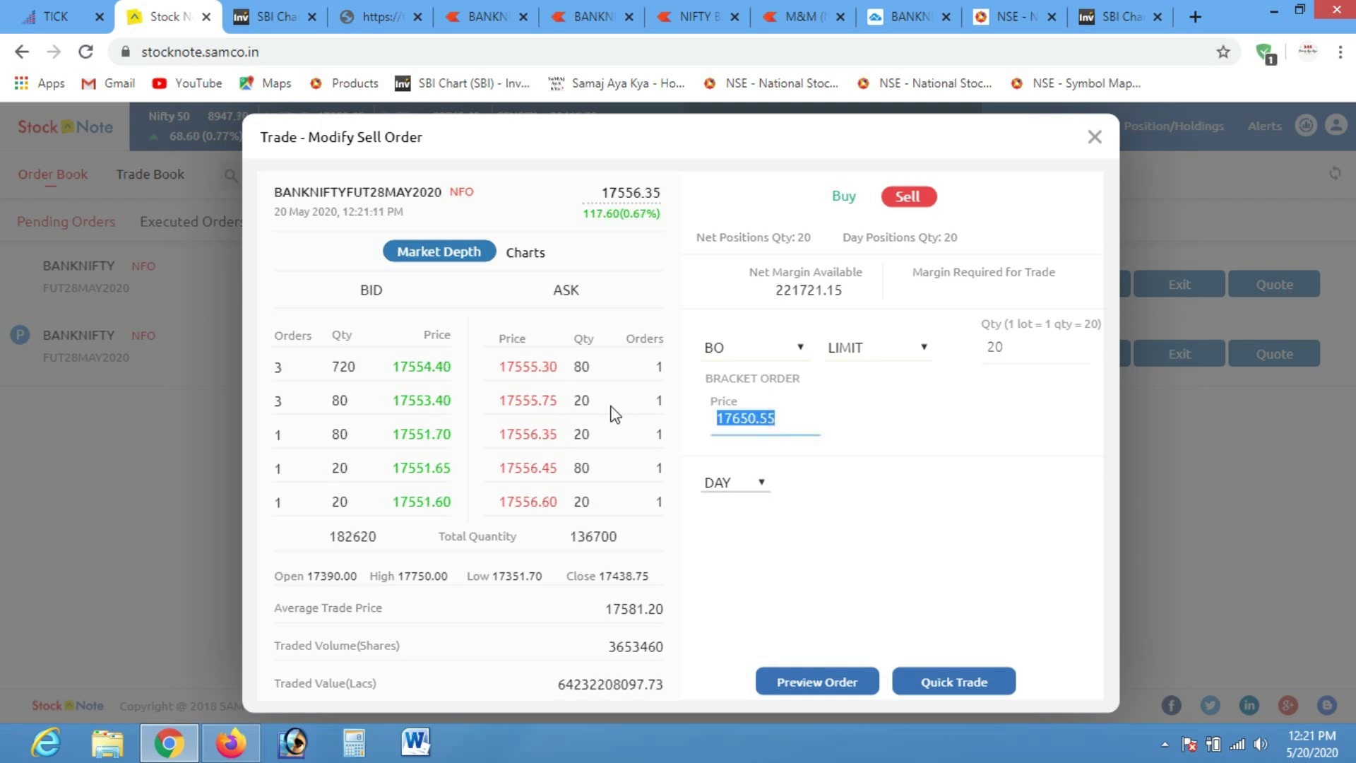
{"action": "type", "text": "17695"}
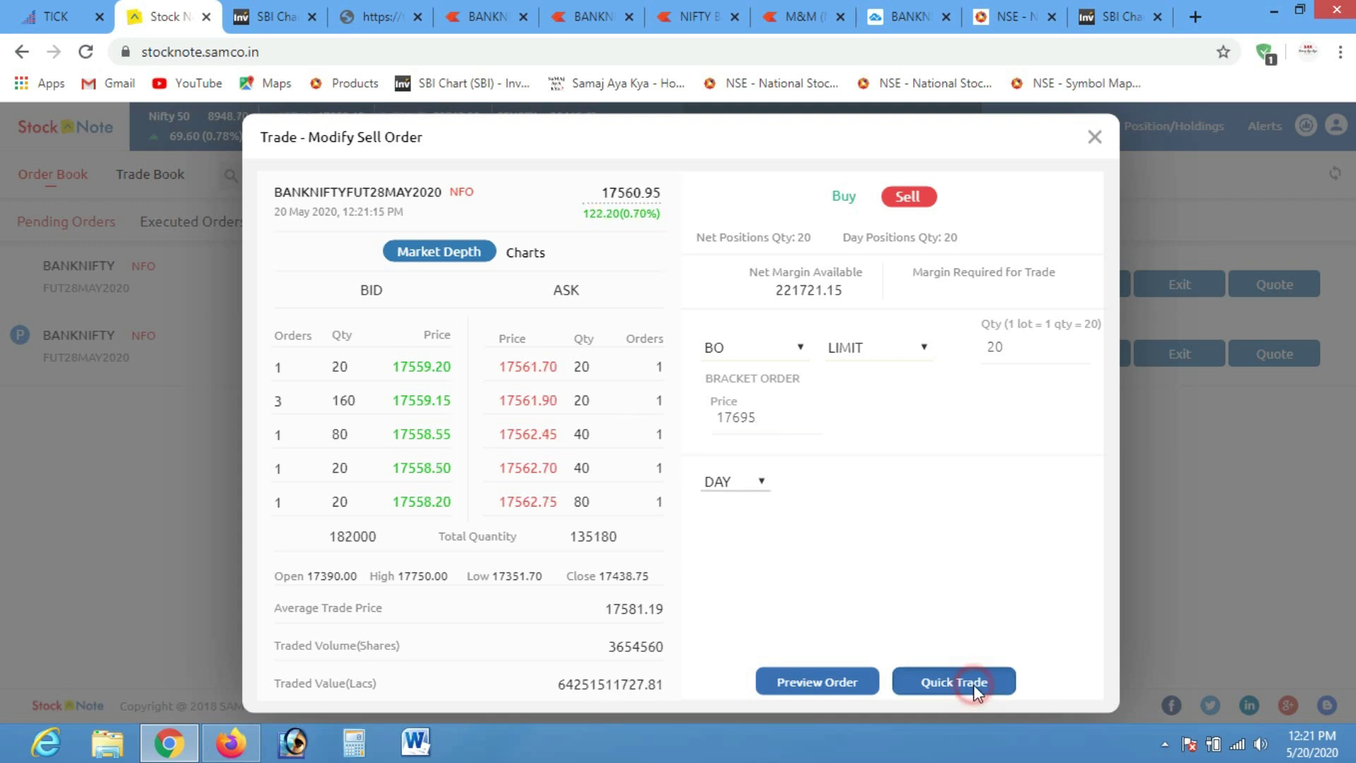
{"action": "left_click", "coordinate": [974, 685]}
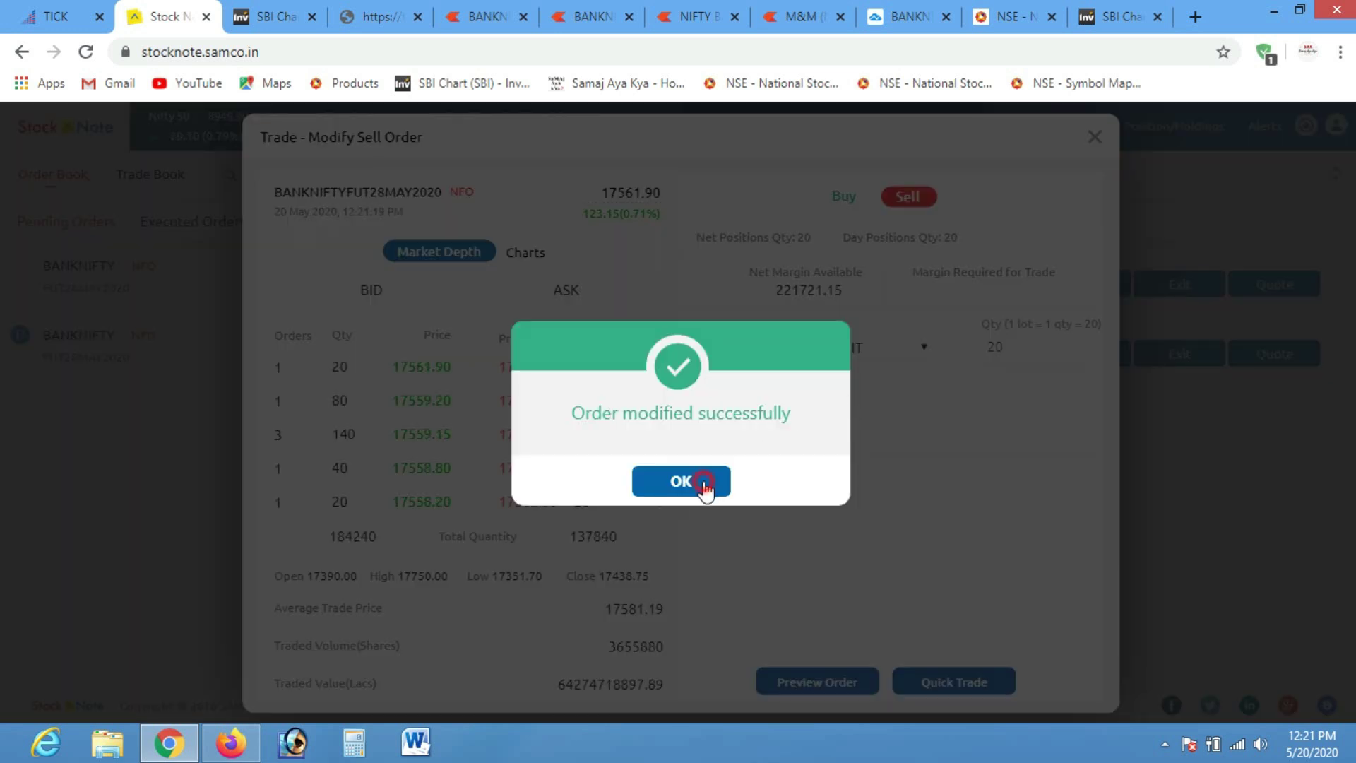
{"action": "left_click", "coordinate": [705, 488]}
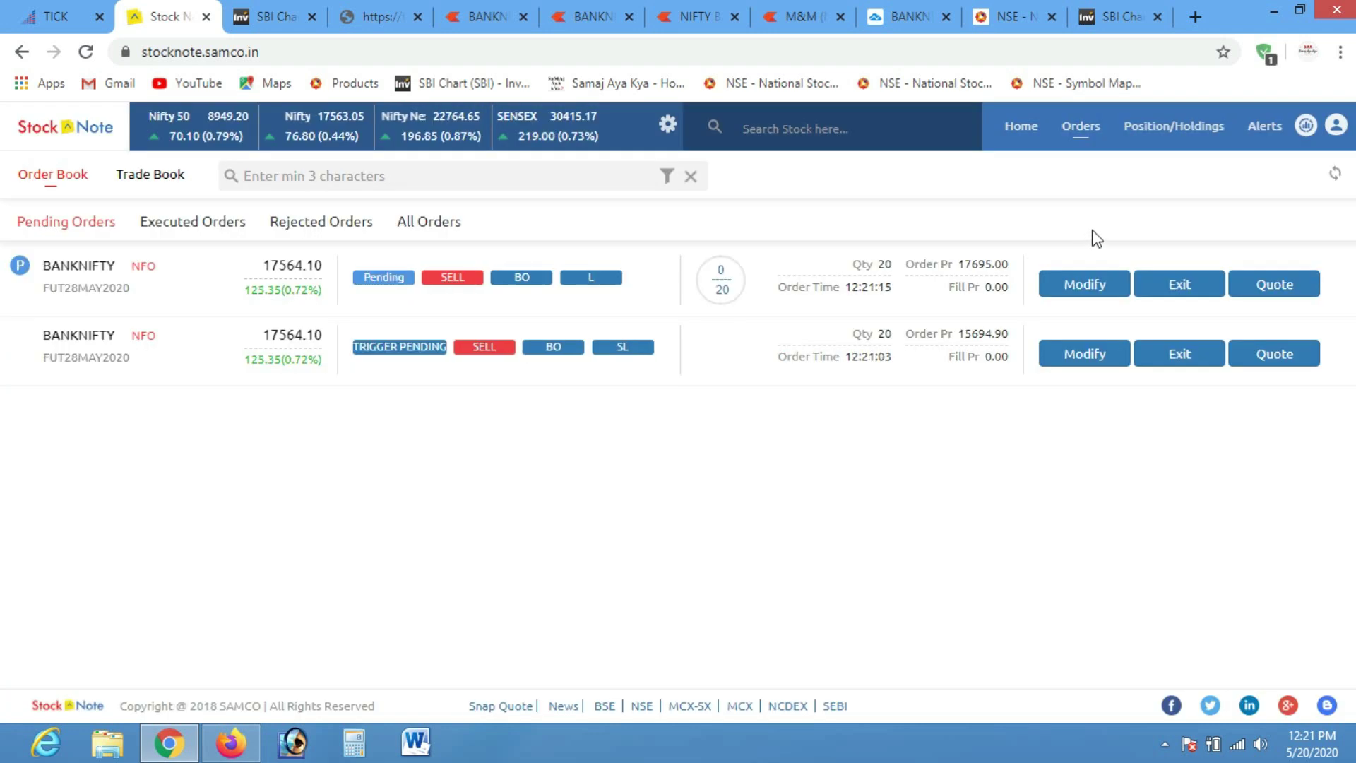
{"action": "left_click", "coordinate": [1185, 123]}
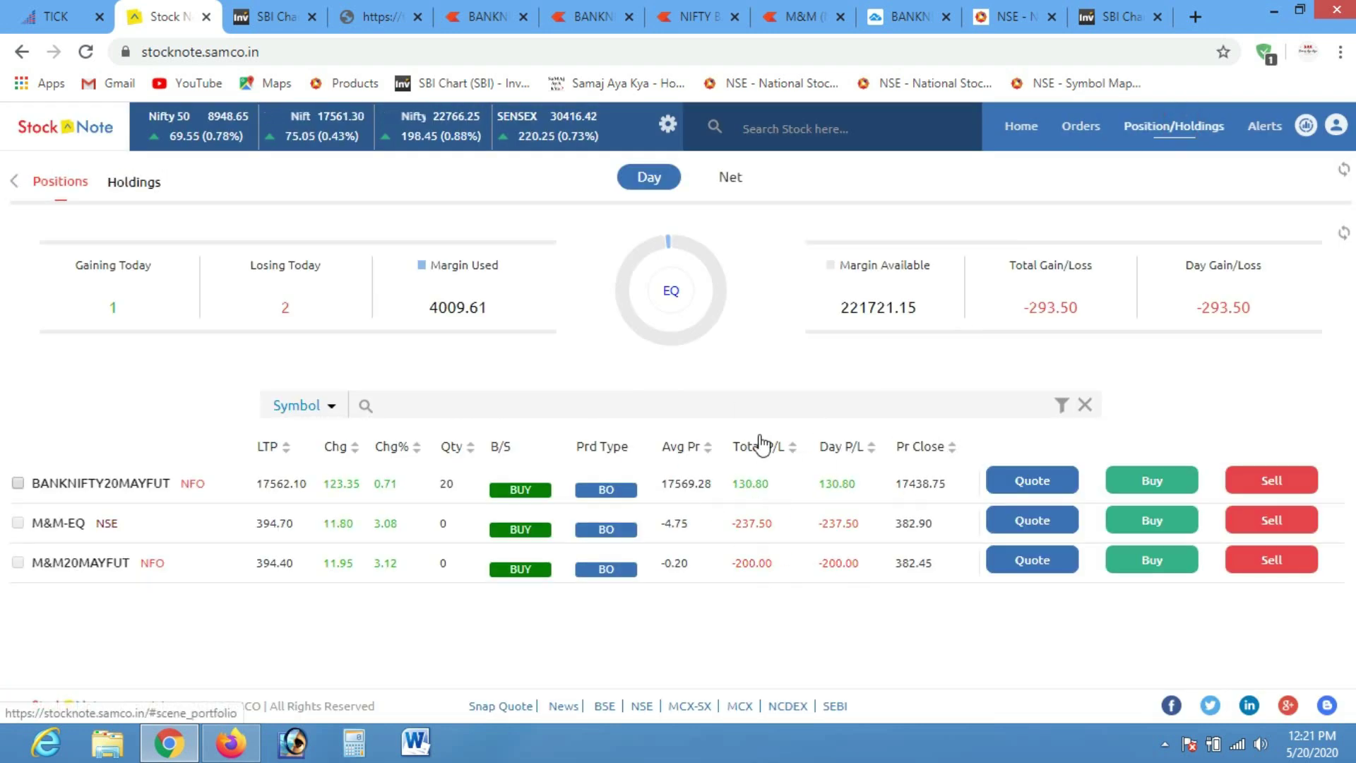
{"action": "left_click", "coordinate": [681, 24]}
{"action": "left_click", "coordinate": [872, 334]}
{"action": "left_click", "coordinate": [1067, 255]}
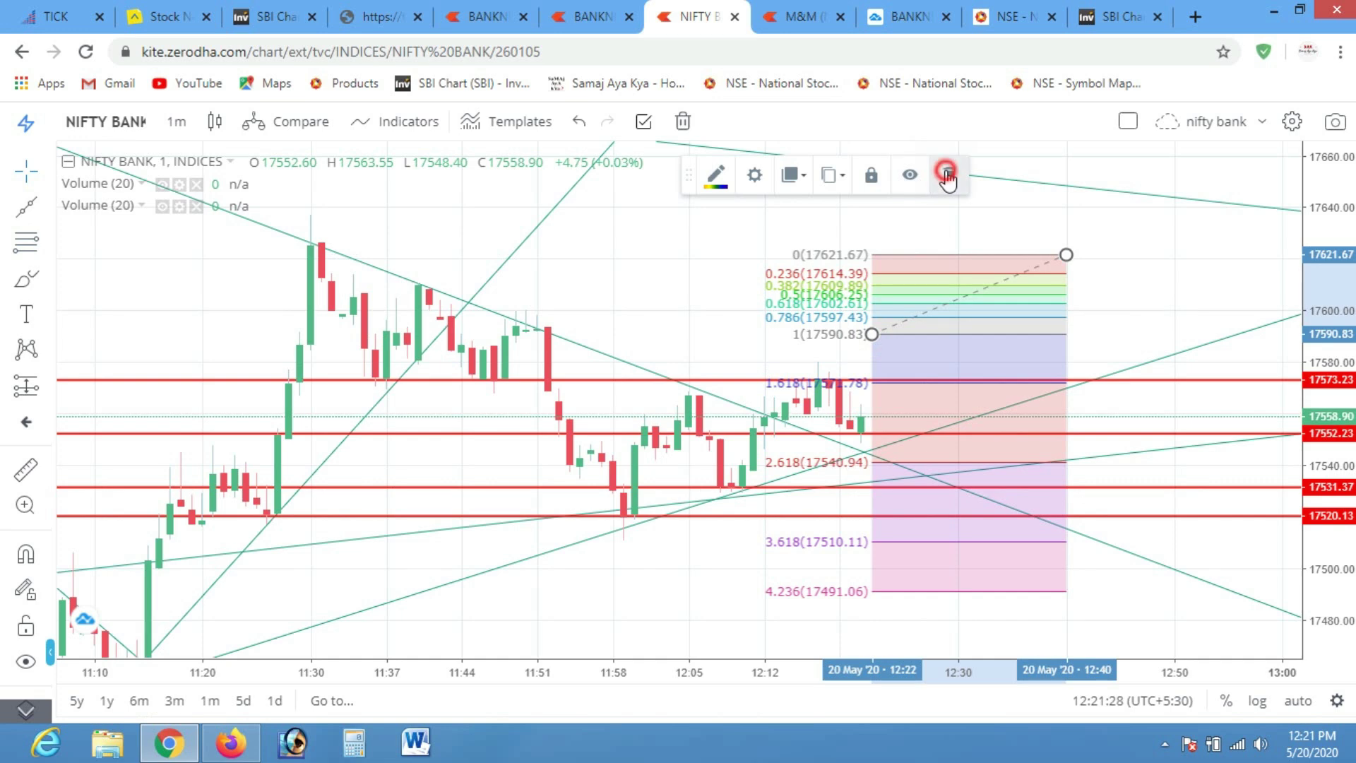
{"action": "left_click", "coordinate": [947, 175]}
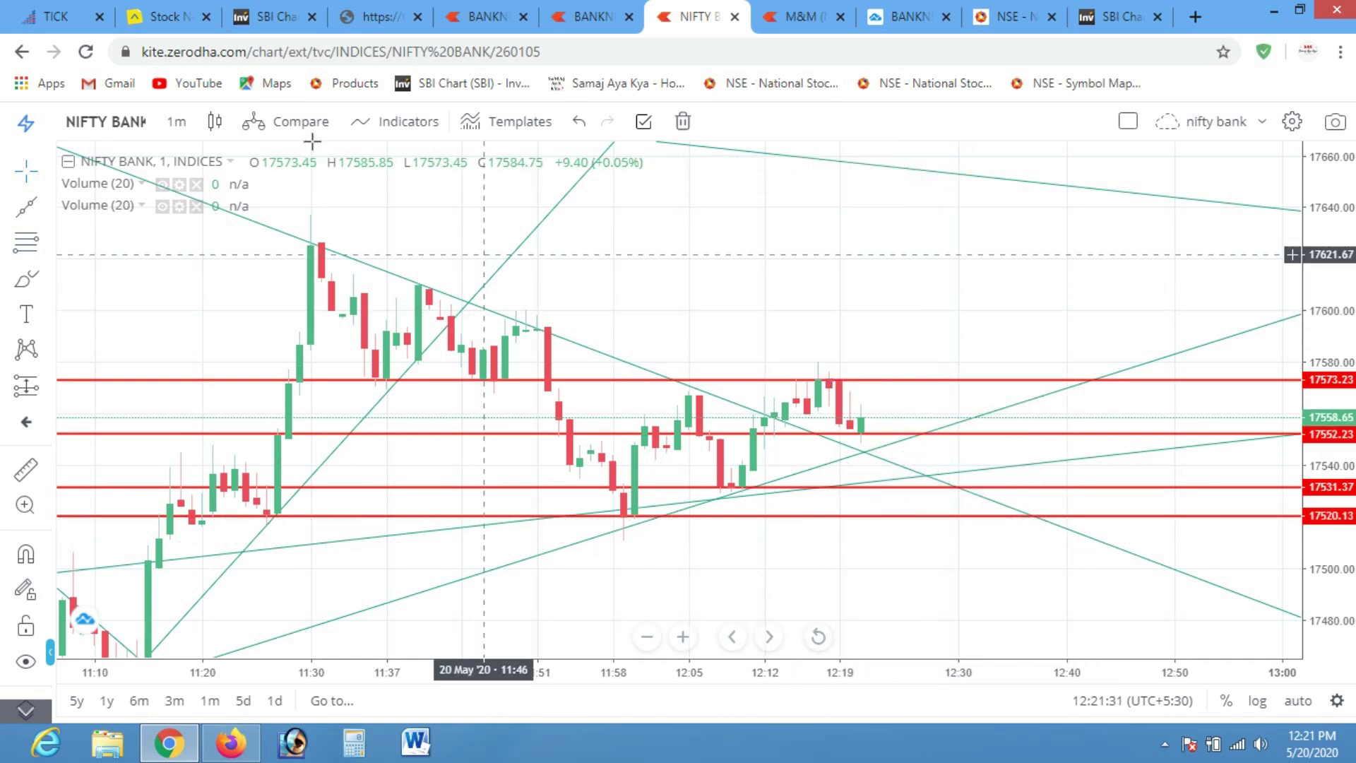
Modify the BANKNIFTY stop-loss sell order again in StockNote's pending orders, setting its trigger price to 17498
{"action": "left_click", "coordinate": [170, 17]}
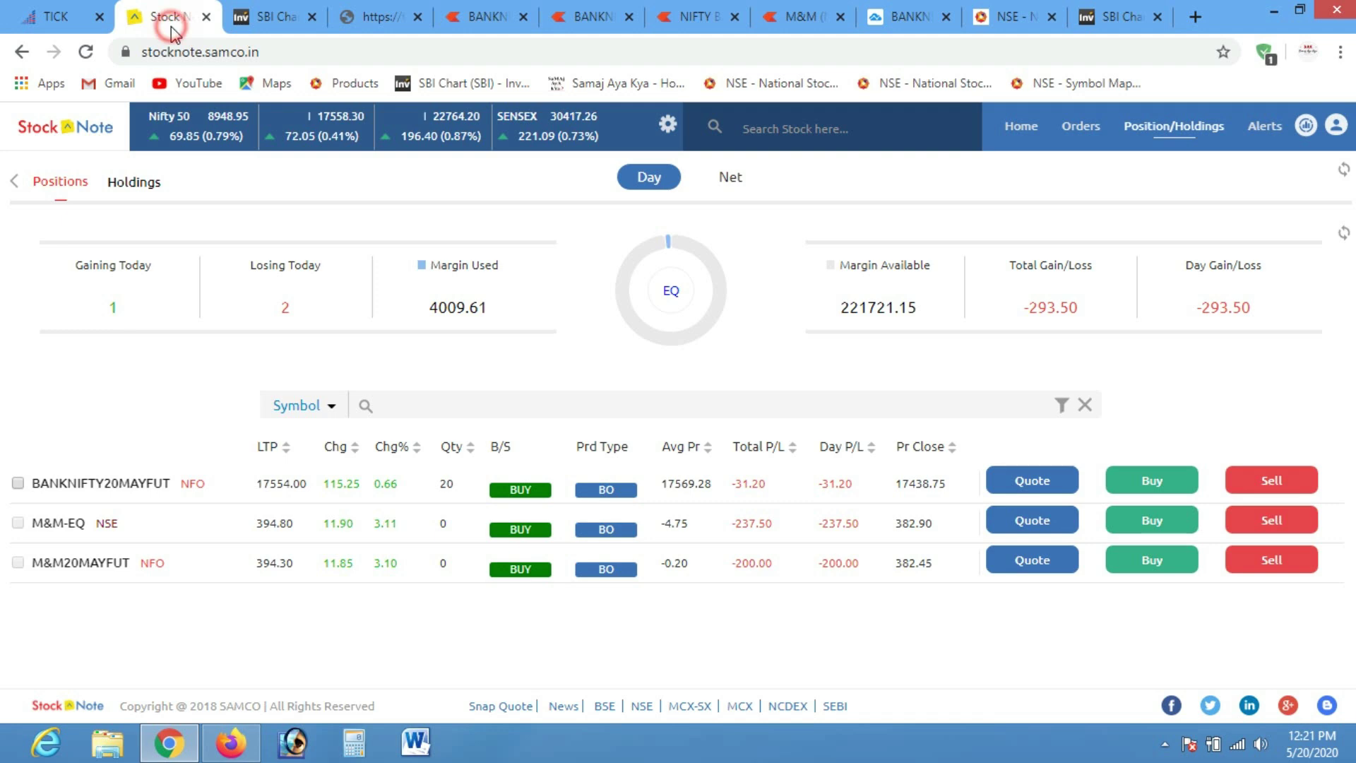
{"action": "left_click", "coordinate": [1081, 127]}
{"action": "left_click", "coordinate": [1068, 353]}
{"action": "left_click", "coordinate": [924, 425]}
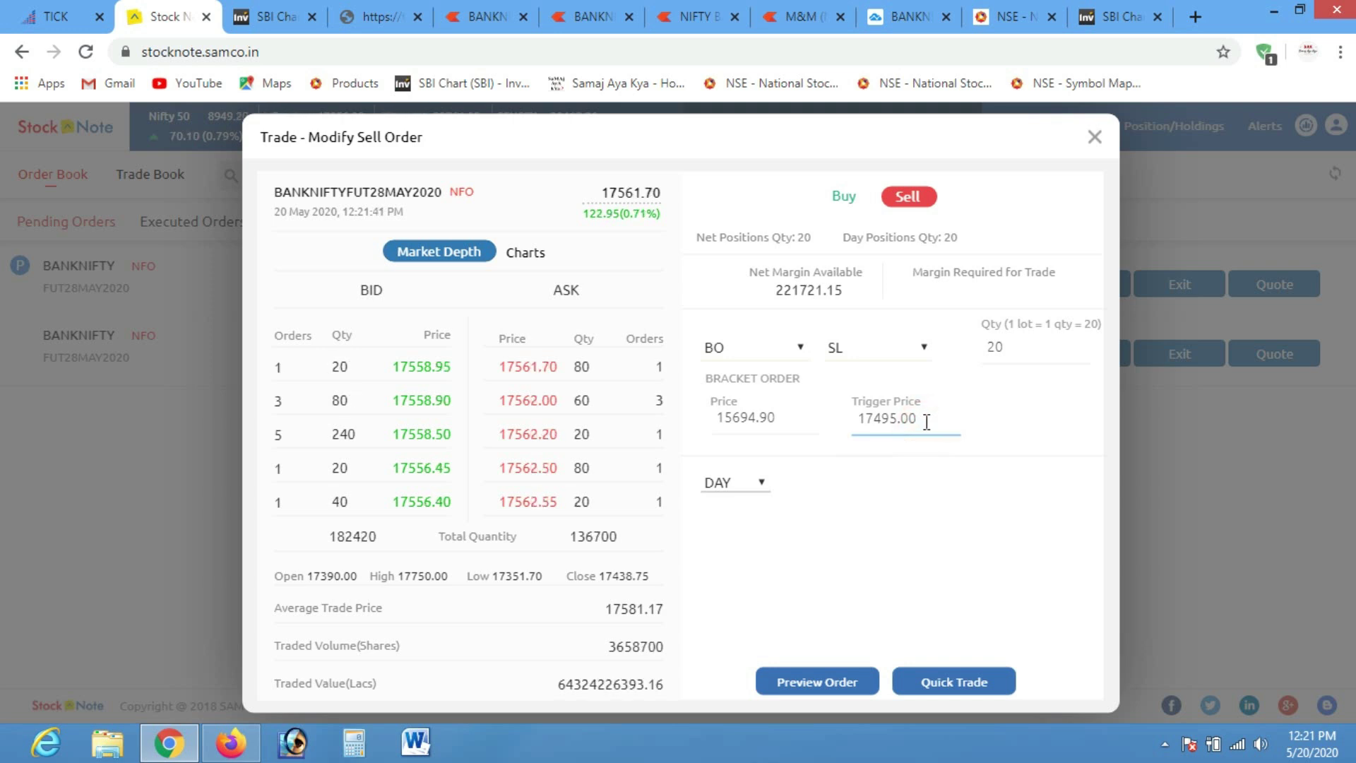
{"action": "key", "text": "BackSpace"}
{"action": "key", "text": "BackSpace"}
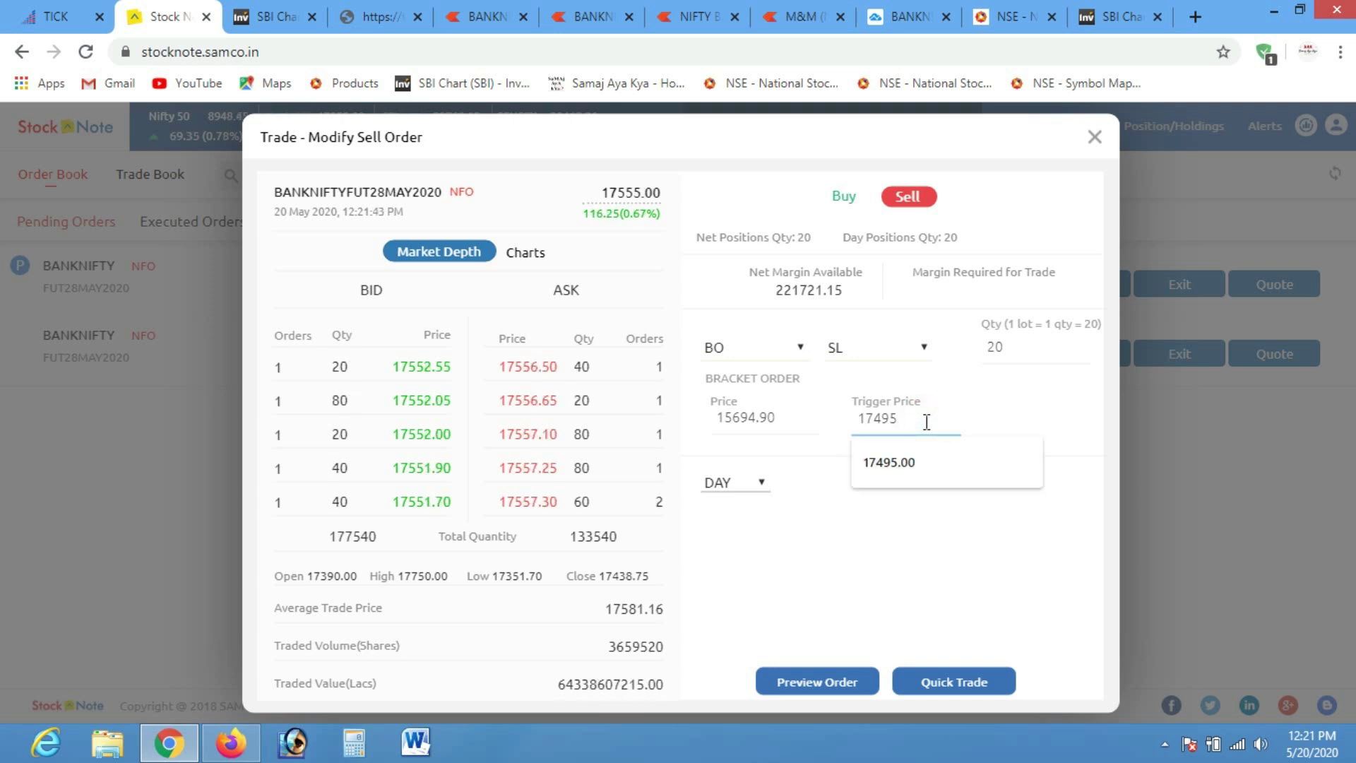
{"action": "key", "text": "BackSpace"}
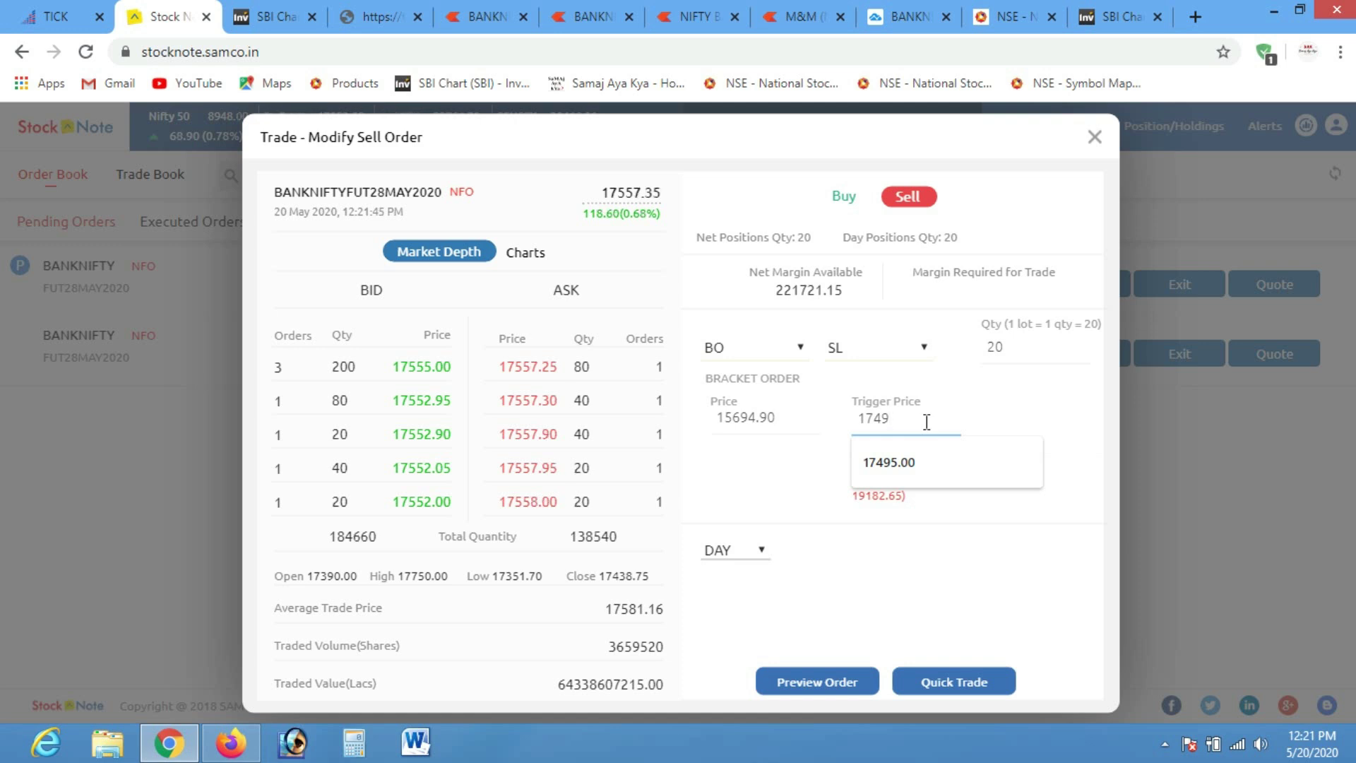
{"action": "type", "text": "8"}
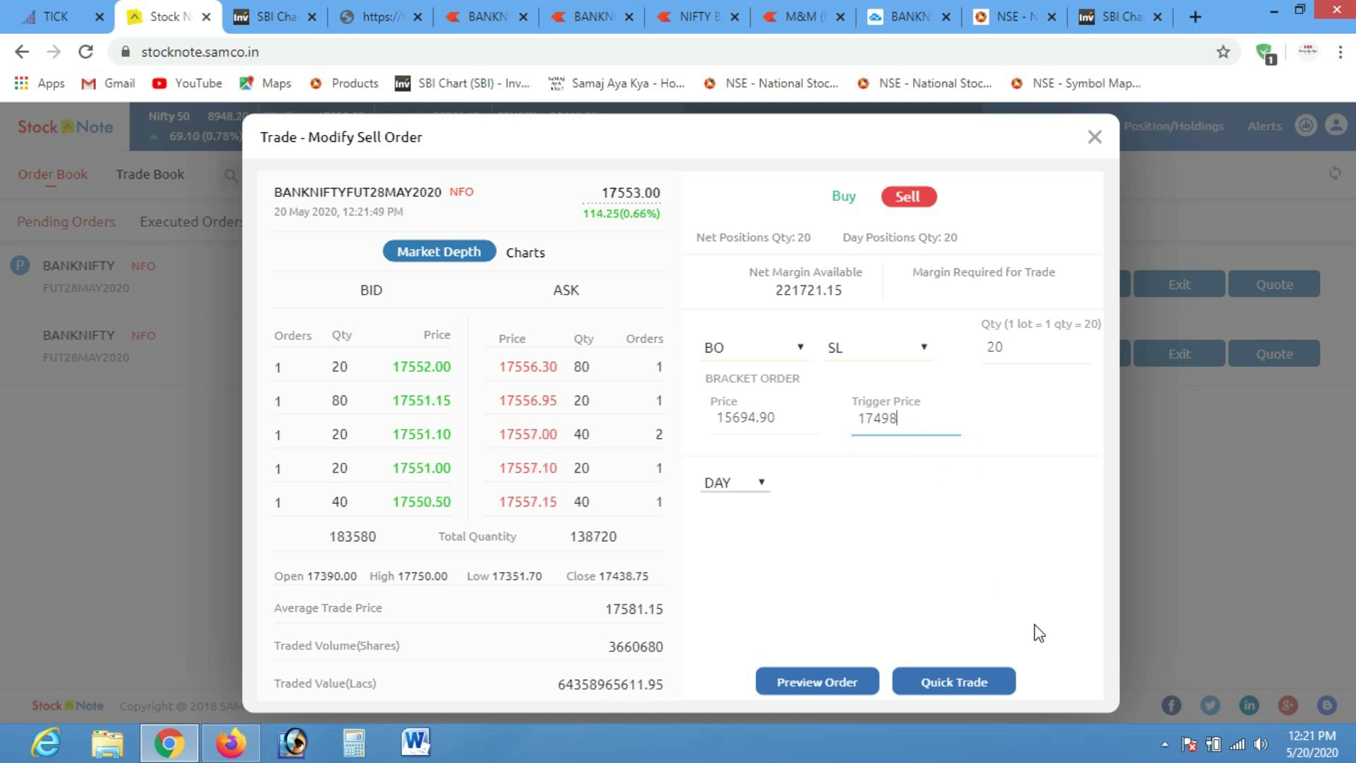
{"action": "left_click", "coordinate": [981, 687]}
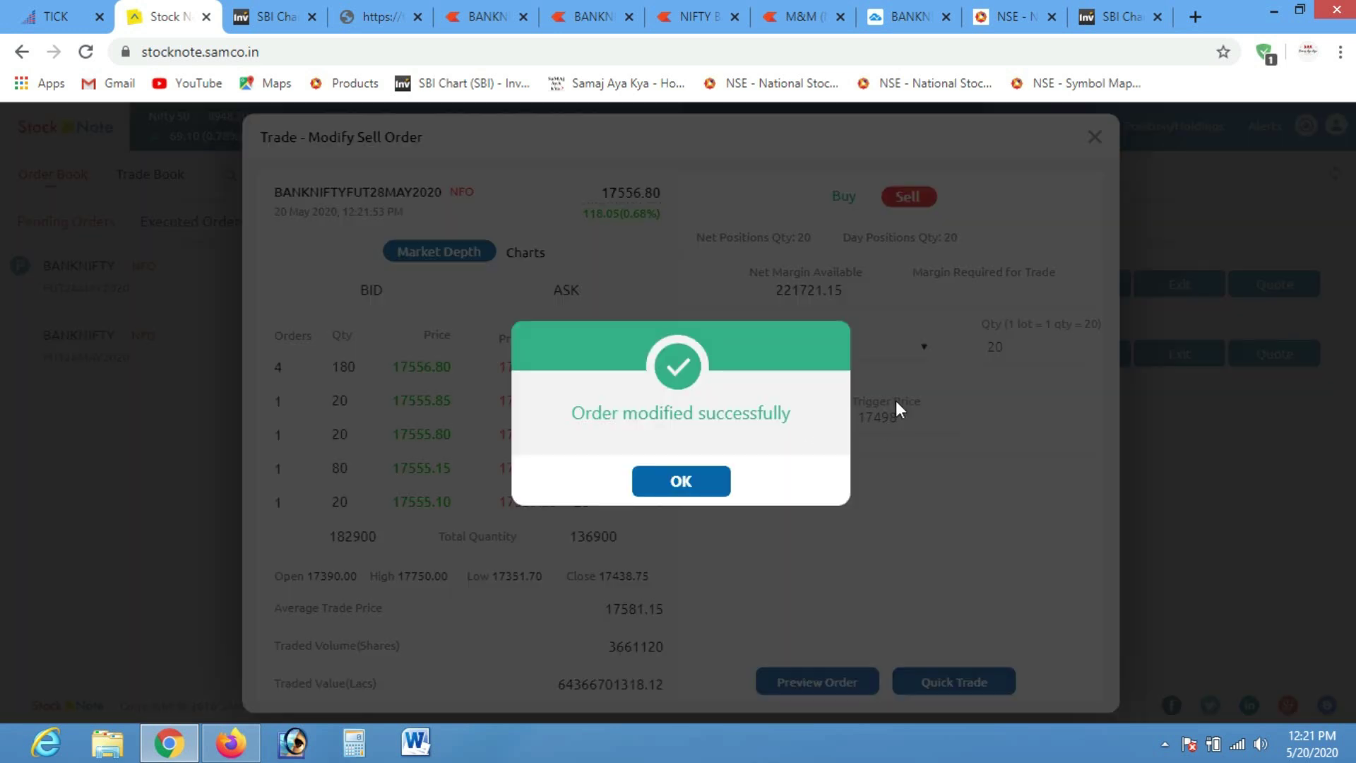
{"action": "left_click", "coordinate": [672, 484]}
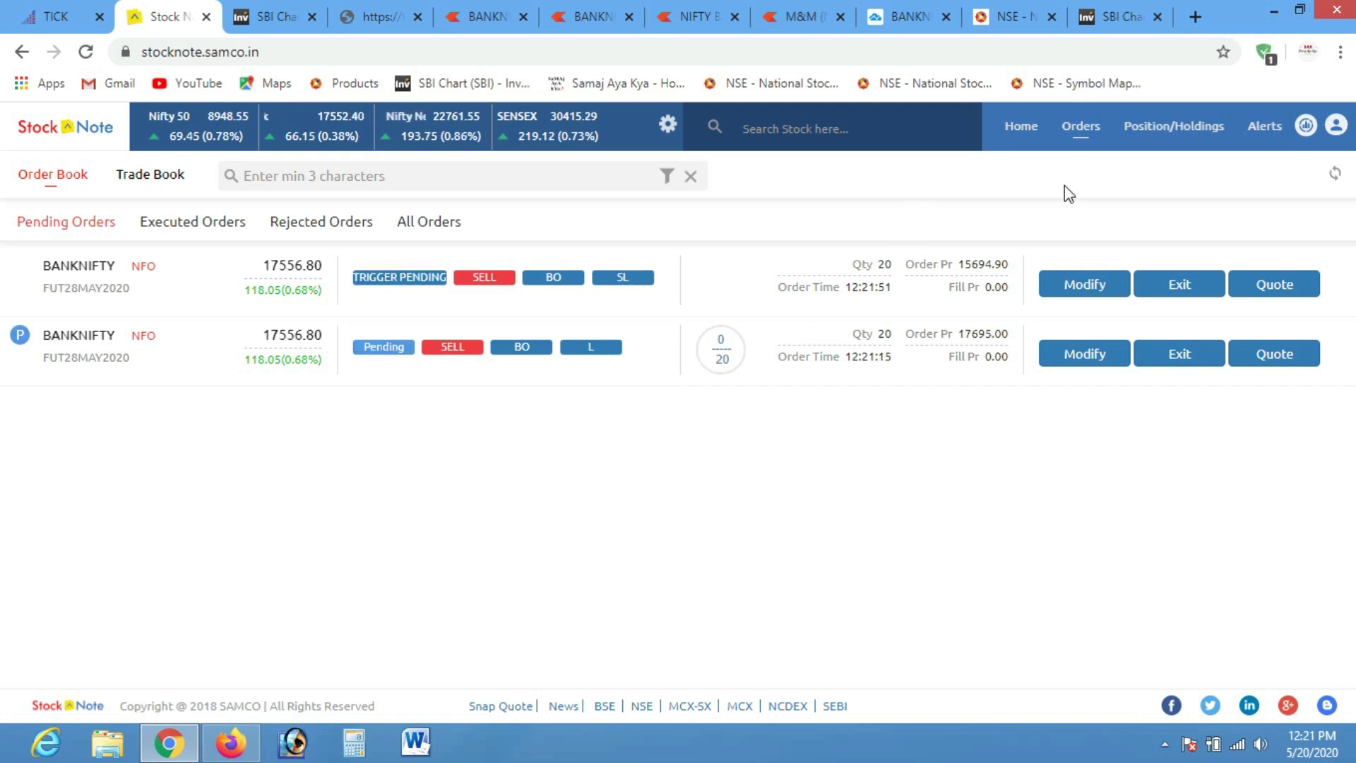
Review the day's positions and the executed orders in the order book
{"action": "left_click", "coordinate": [1162, 131]}
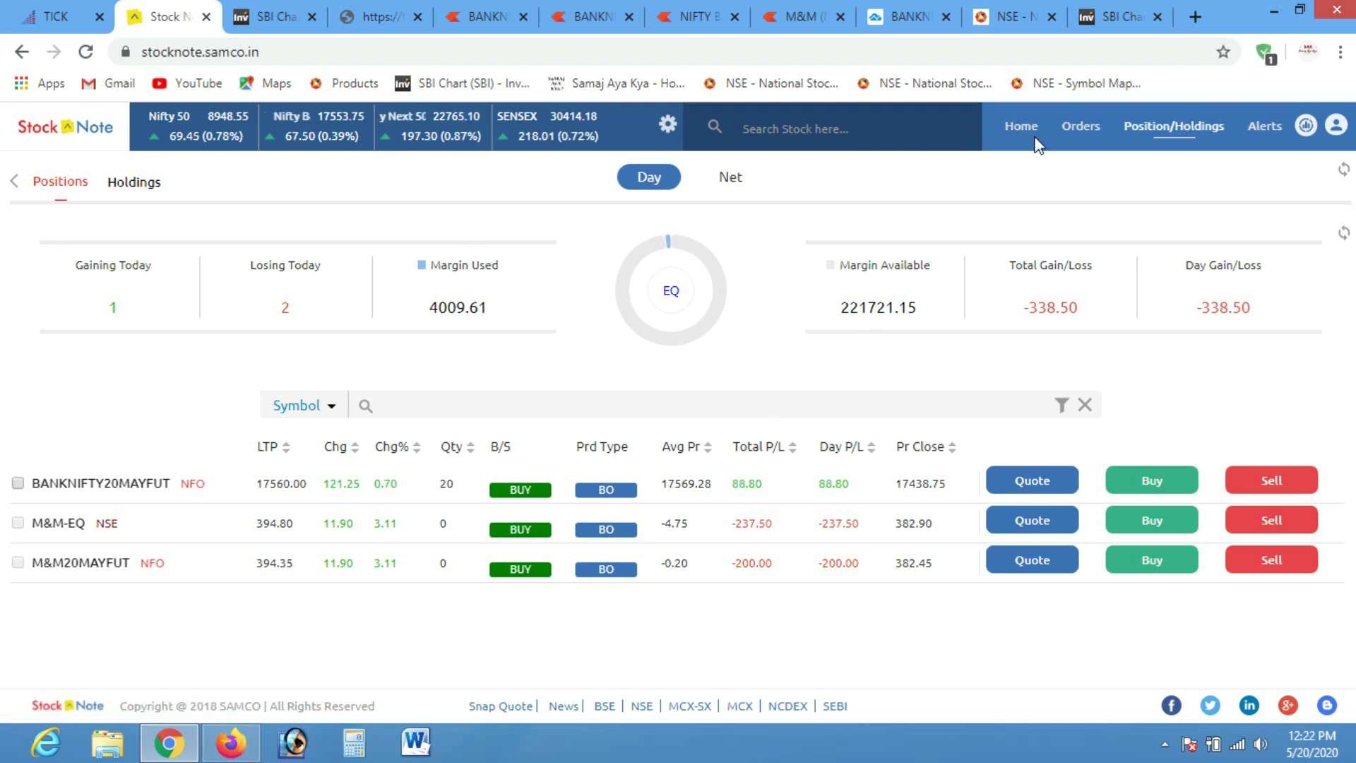
{"action": "left_click", "coordinate": [1080, 131]}
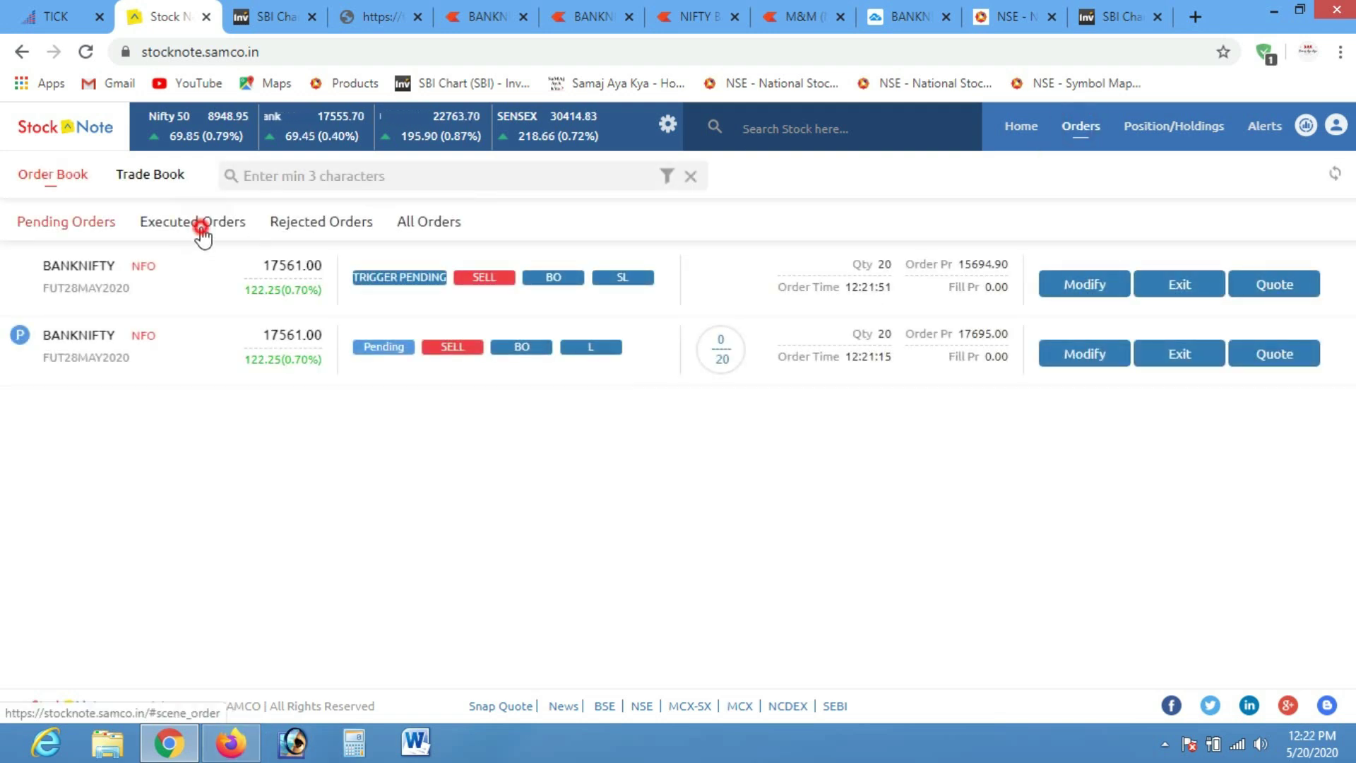
{"action": "left_click", "coordinate": [203, 233]}
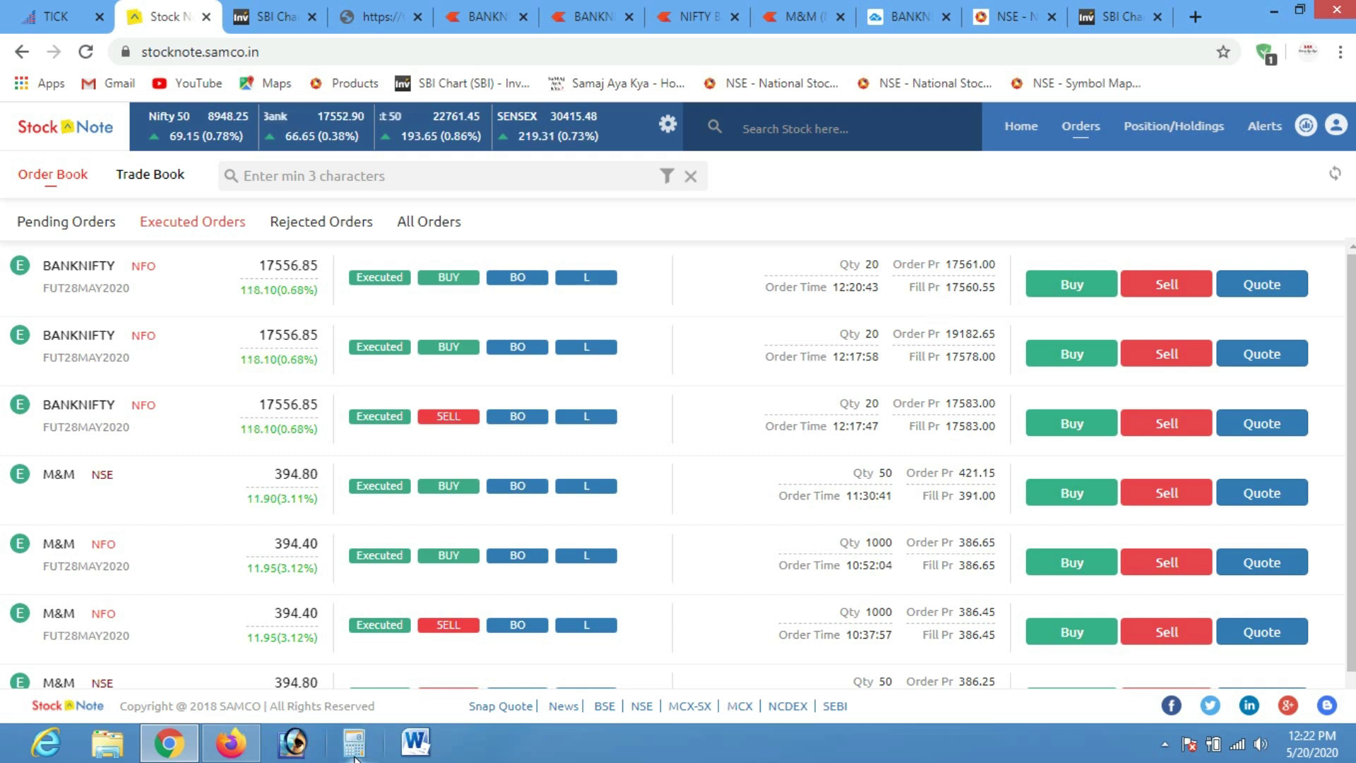
Work out a figure for the executed trades in Calculator and return to the Nifty Bank chart
{"action": "left_click", "coordinate": [354, 744]}
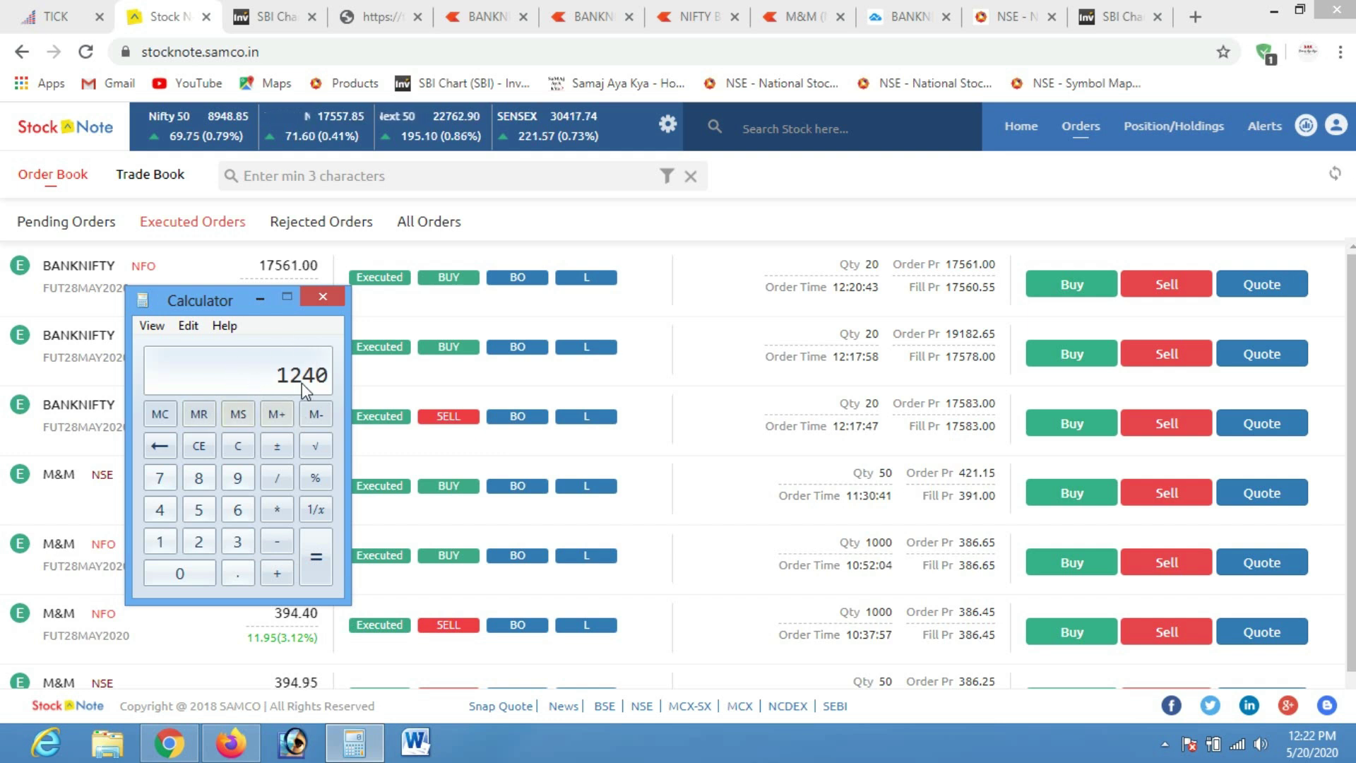
{"action": "left_click", "coordinate": [326, 295]}
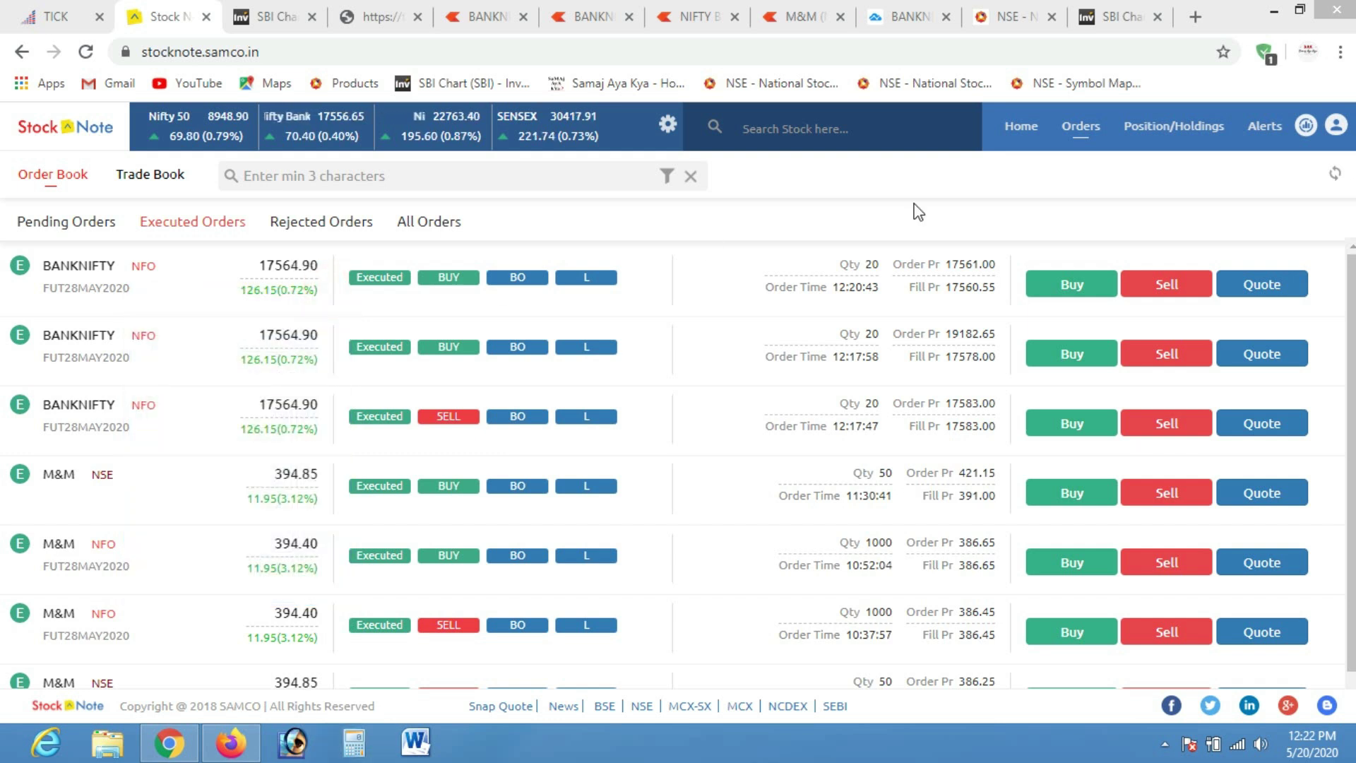
{"action": "left_click", "coordinate": [696, 17]}
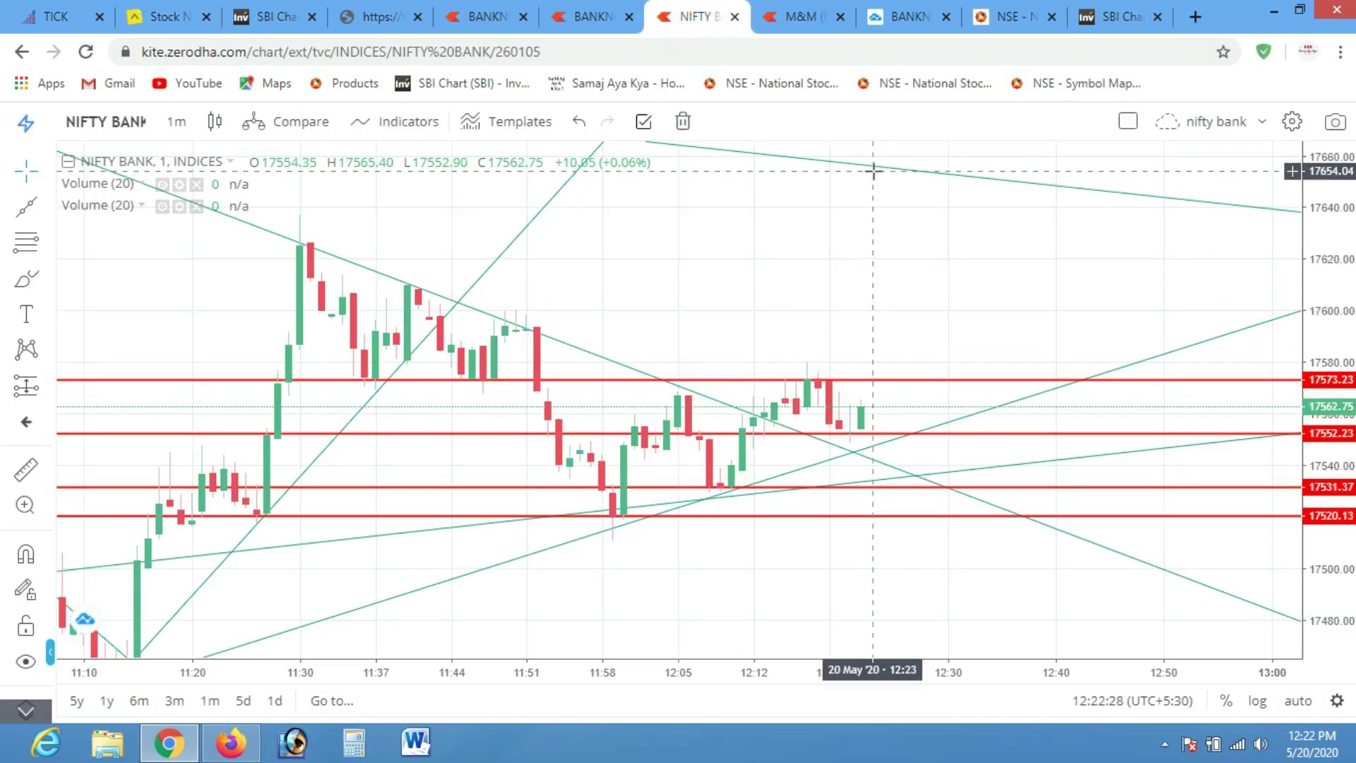
Examine the 1-minute Nifty Bank chart from the morning session onward against the drawn trendlines and horizontal levels
{"action": "left_click", "coordinate": [646, 636]}
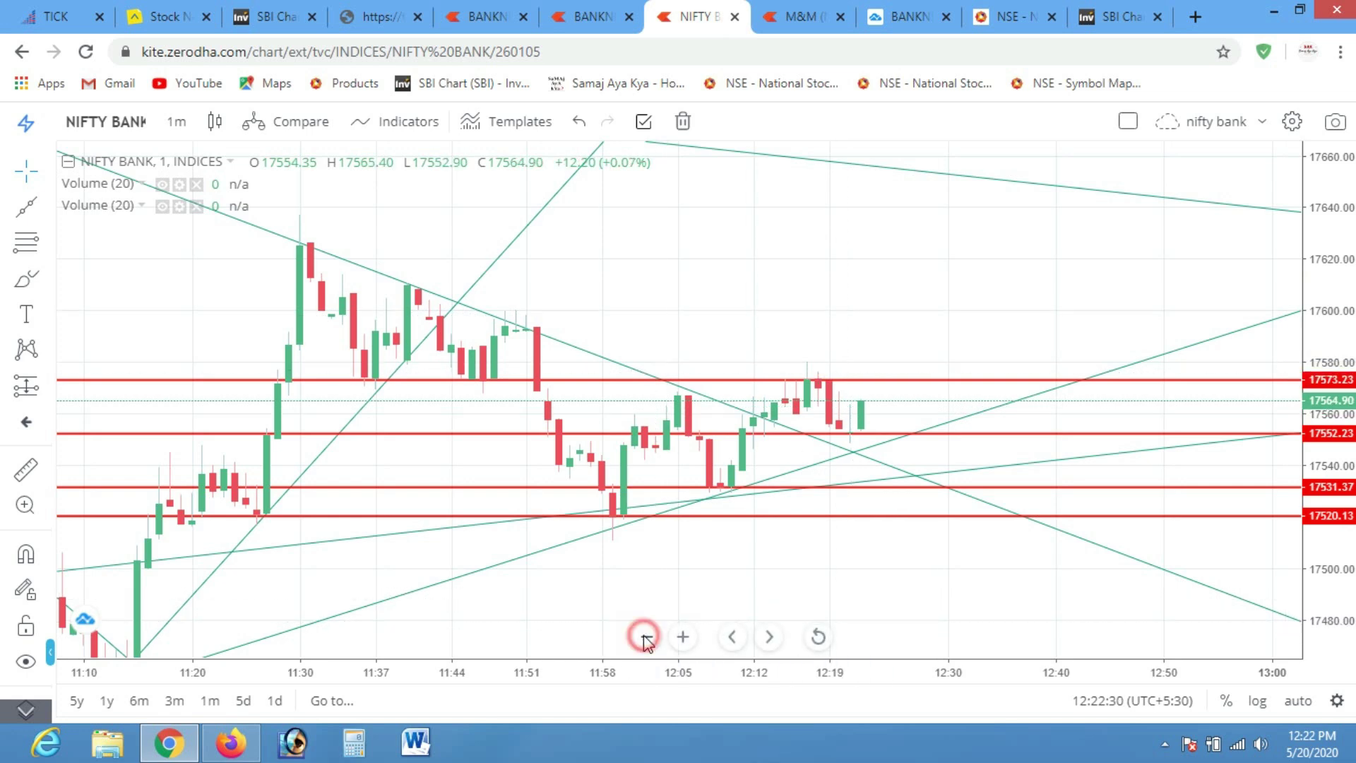
{"action": "left_click", "coordinate": [647, 636]}
{"action": "left_click_drag", "start_coordinate": [1328, 322], "coordinate": [1308, 495]}
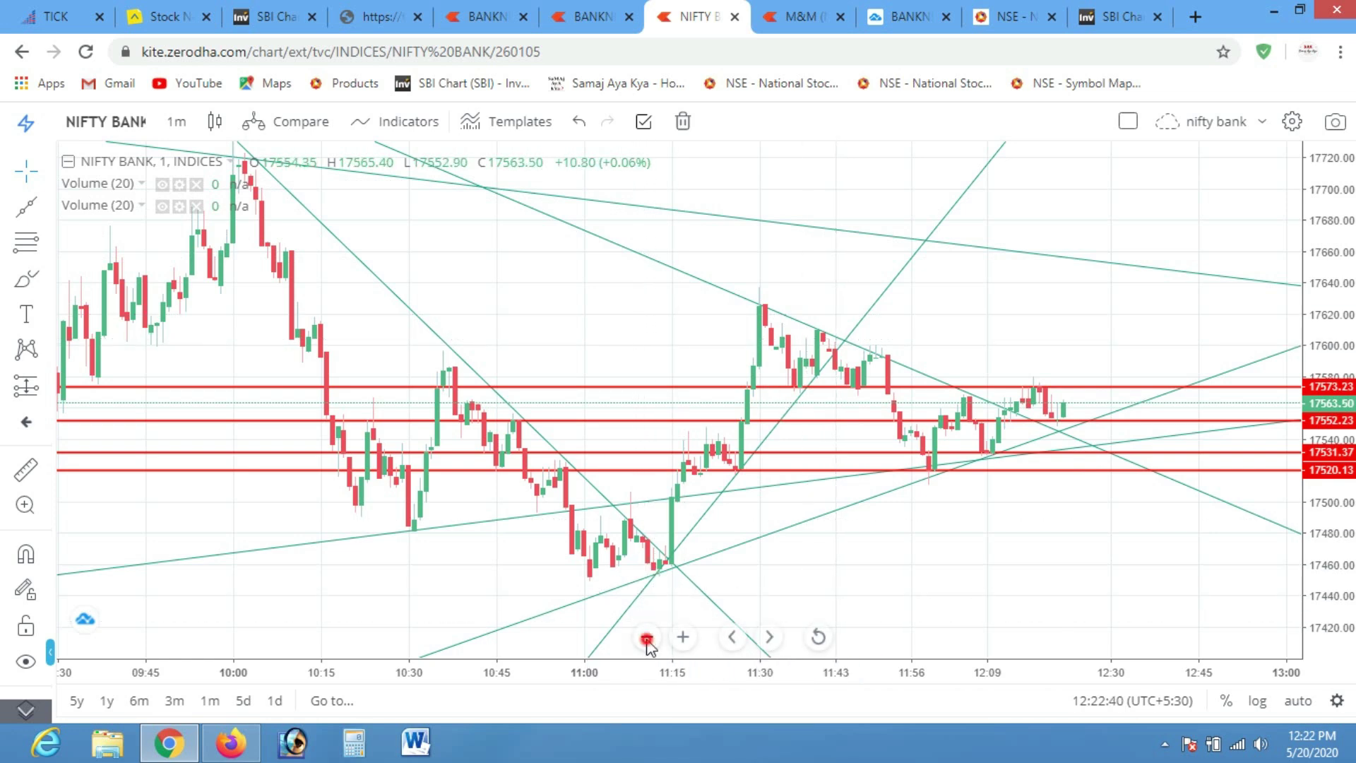
{"action": "left_click", "coordinate": [646, 638]}
{"action": "left_click_drag", "start_coordinate": [1030, 580], "coordinate": [805, 601]}
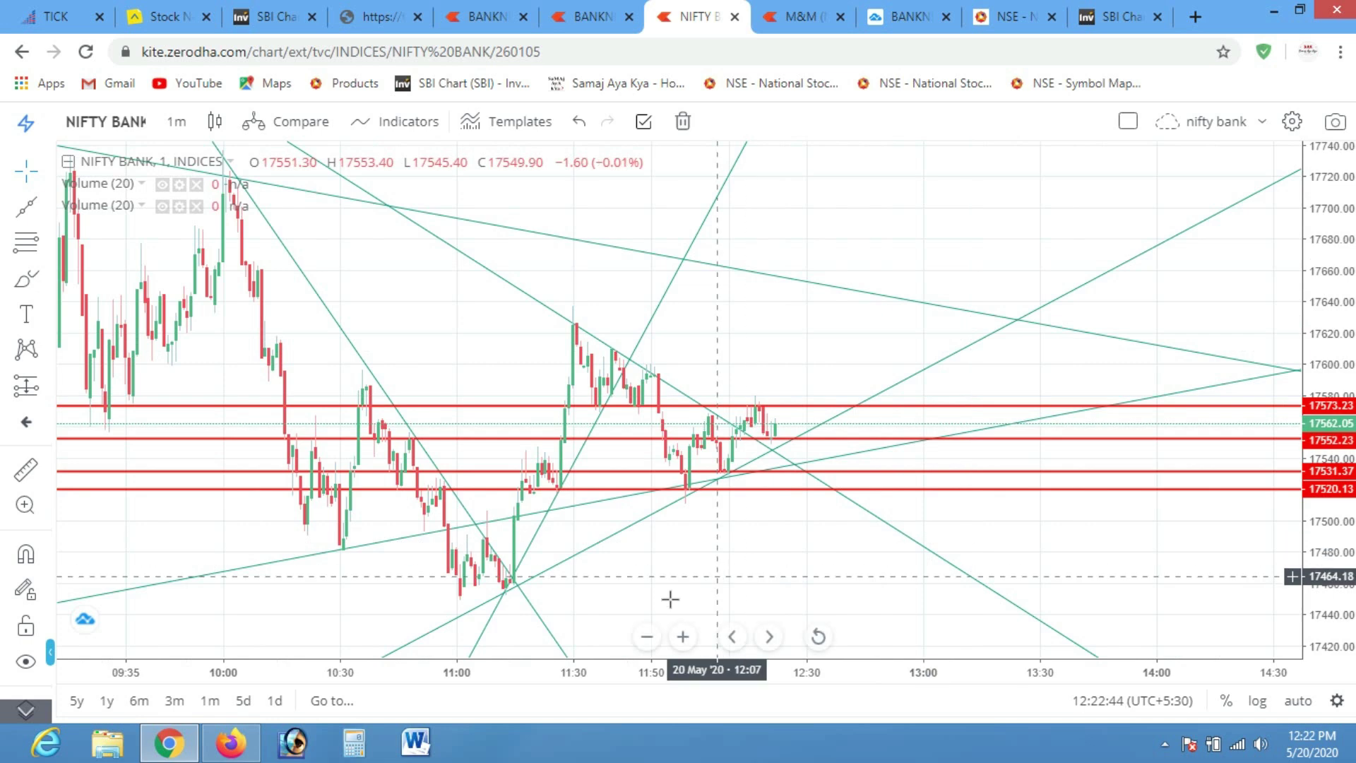
{"action": "left_click", "coordinate": [683, 637]}
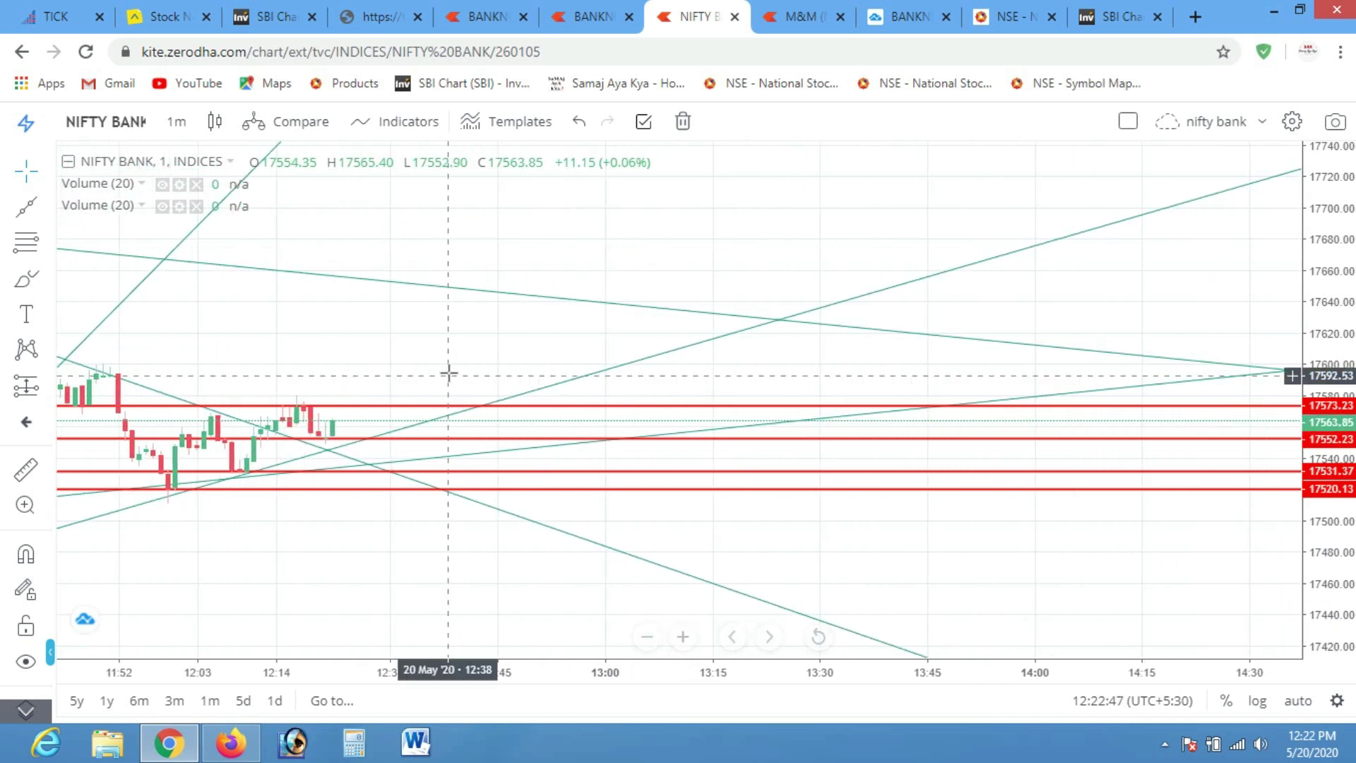
{"action": "left_click_drag", "start_coordinate": [379, 342], "coordinate": [1126, 308]}
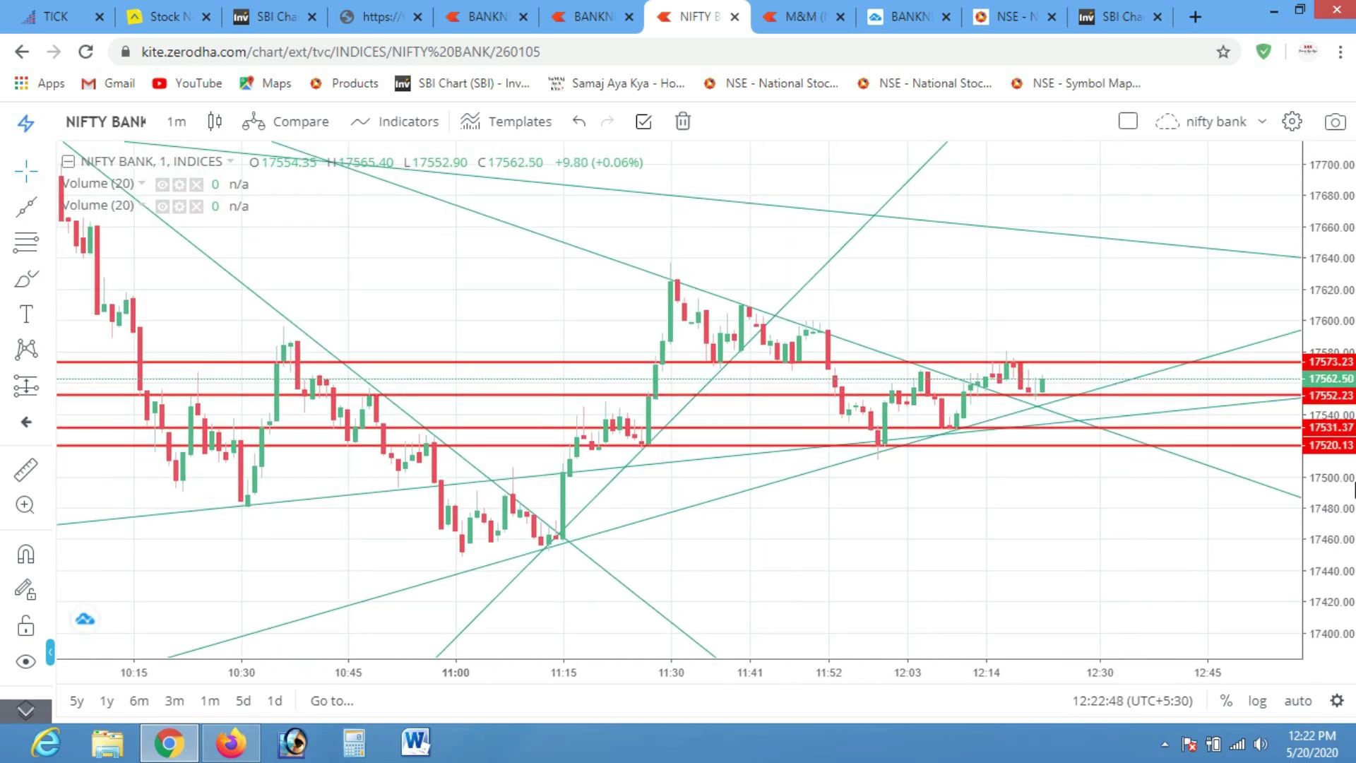
{"action": "left_click_drag", "start_coordinate": [1342, 274], "coordinate": [1341, 233]}
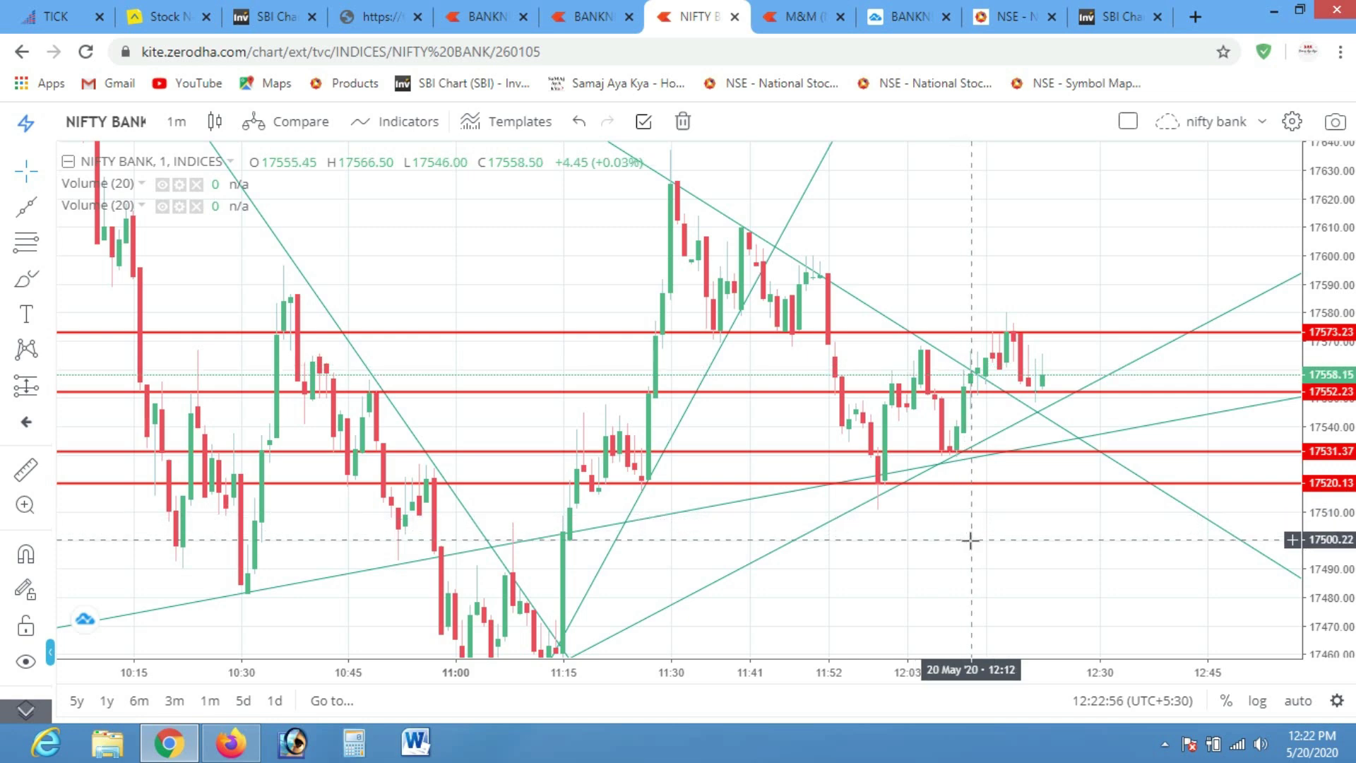
{"action": "left_click_drag", "start_coordinate": [899, 563], "coordinate": [818, 386]}
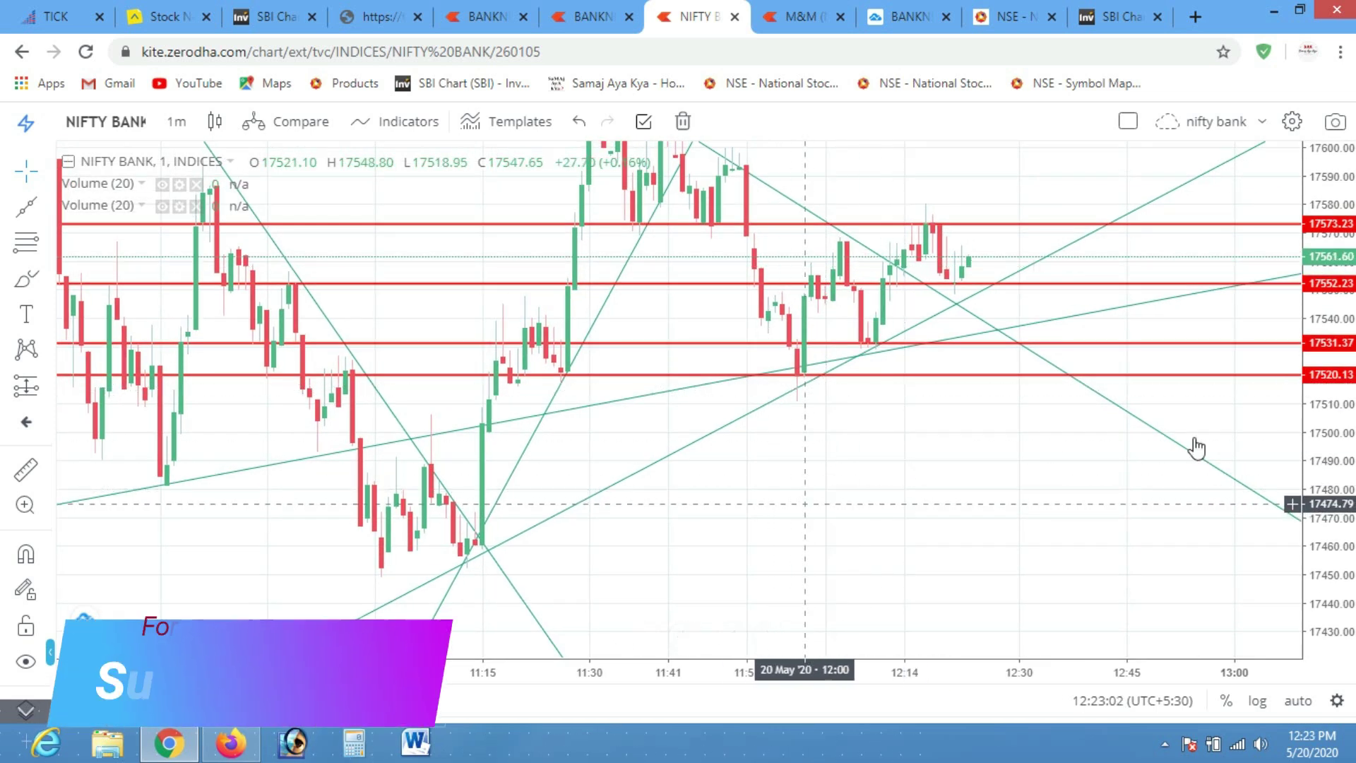
Circle in red pen the 10:00 high, the lower highs along the falling trendline, the consolidation after the breakout and the 11:30 high
{"action": "left_click_drag", "start_coordinate": [1322, 452], "coordinate": [1322, 495]}
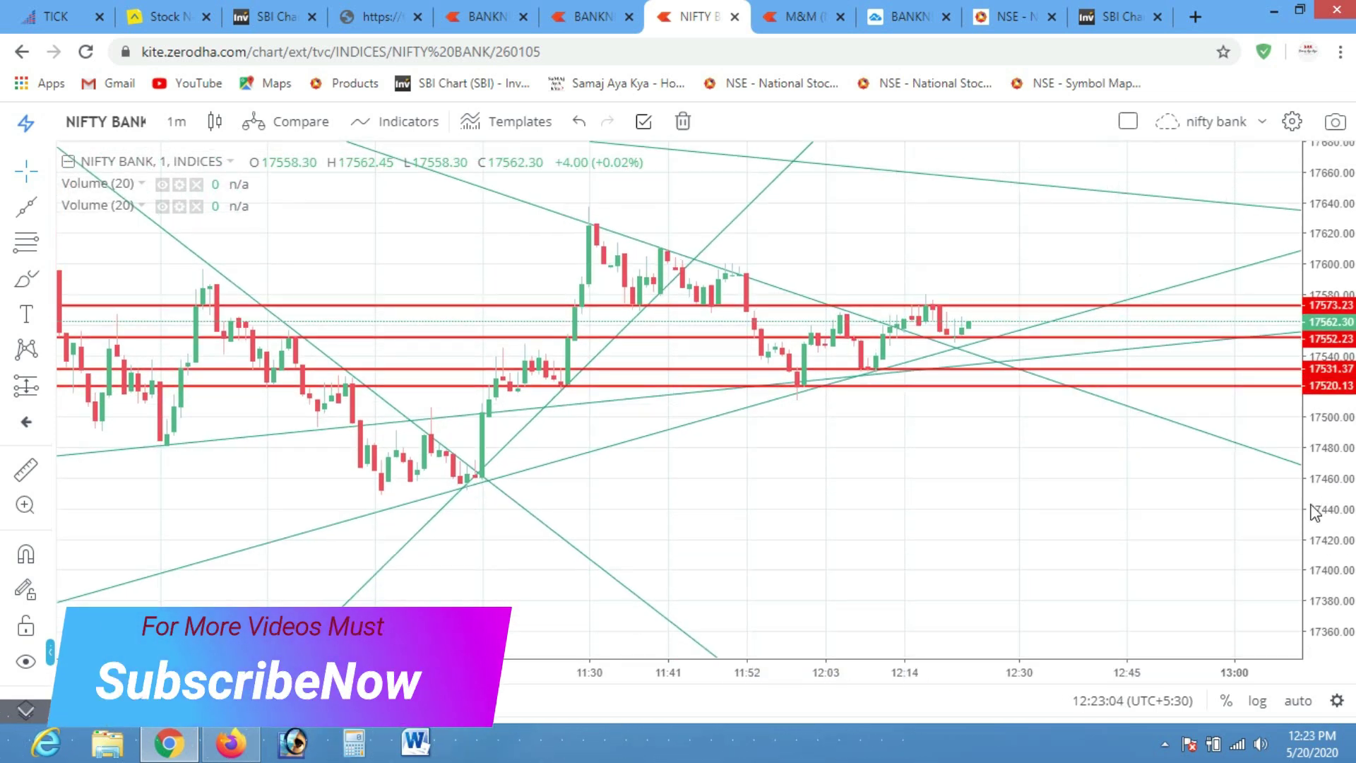
{"action": "left_click", "coordinate": [646, 638]}
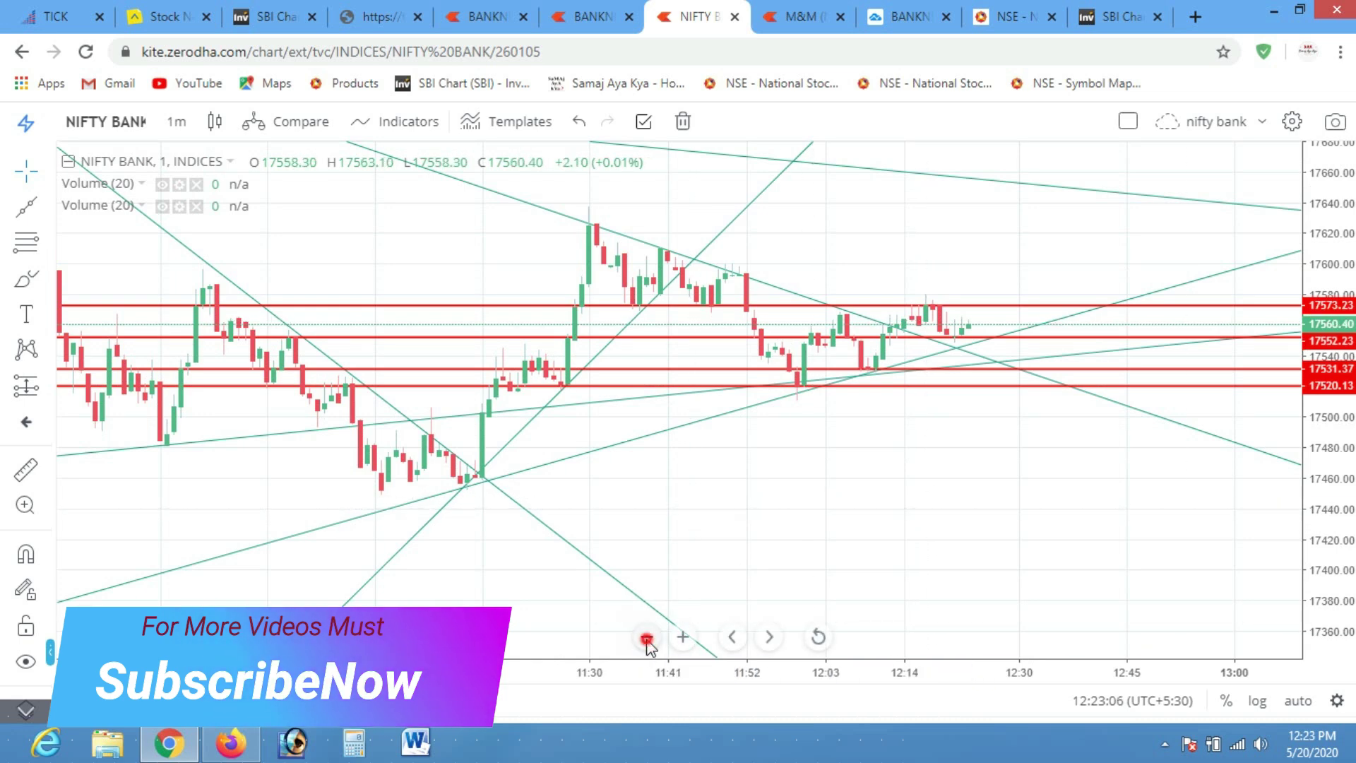
{"action": "left_click_drag", "start_coordinate": [927, 508], "coordinate": [910, 599]}
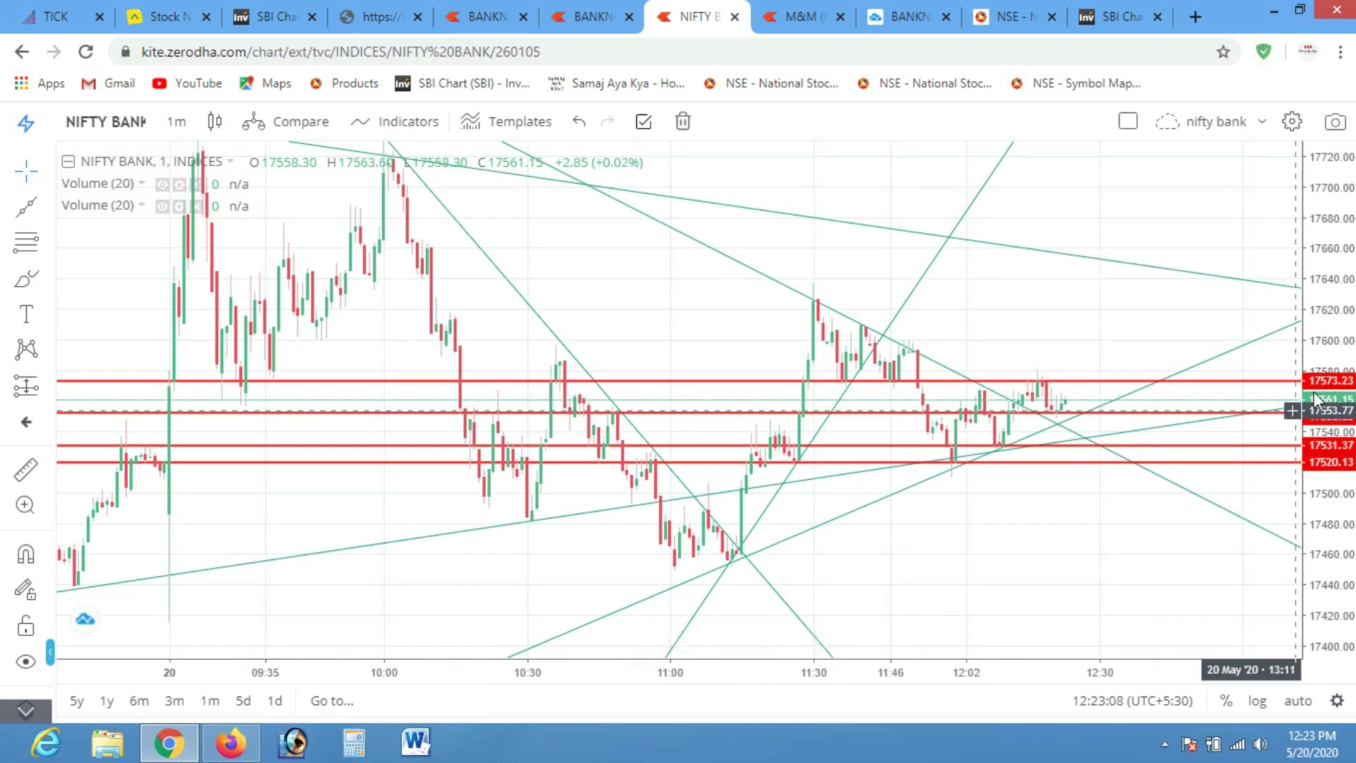
{"action": "left_click_drag", "start_coordinate": [1335, 410], "coordinate": [1333, 498]}
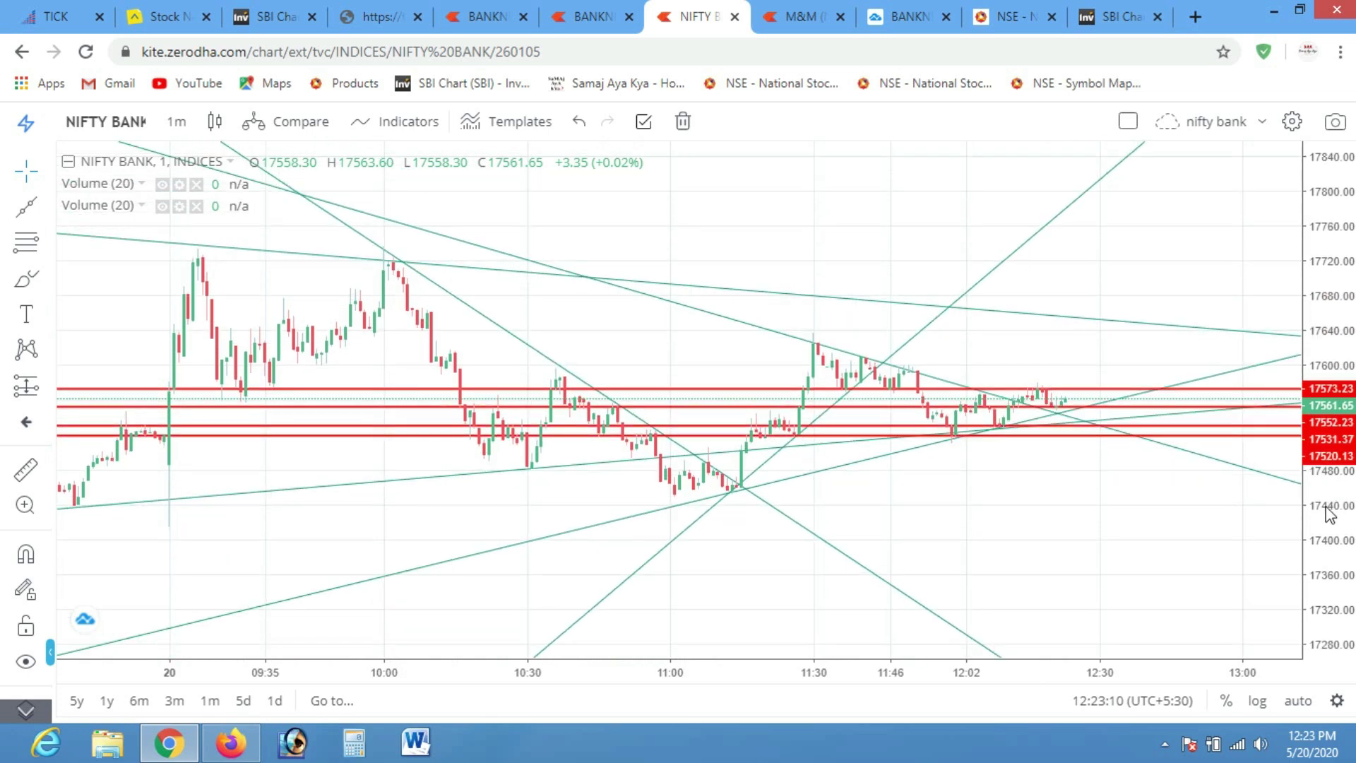
{"action": "key", "text": "ctrl+shift+1"}
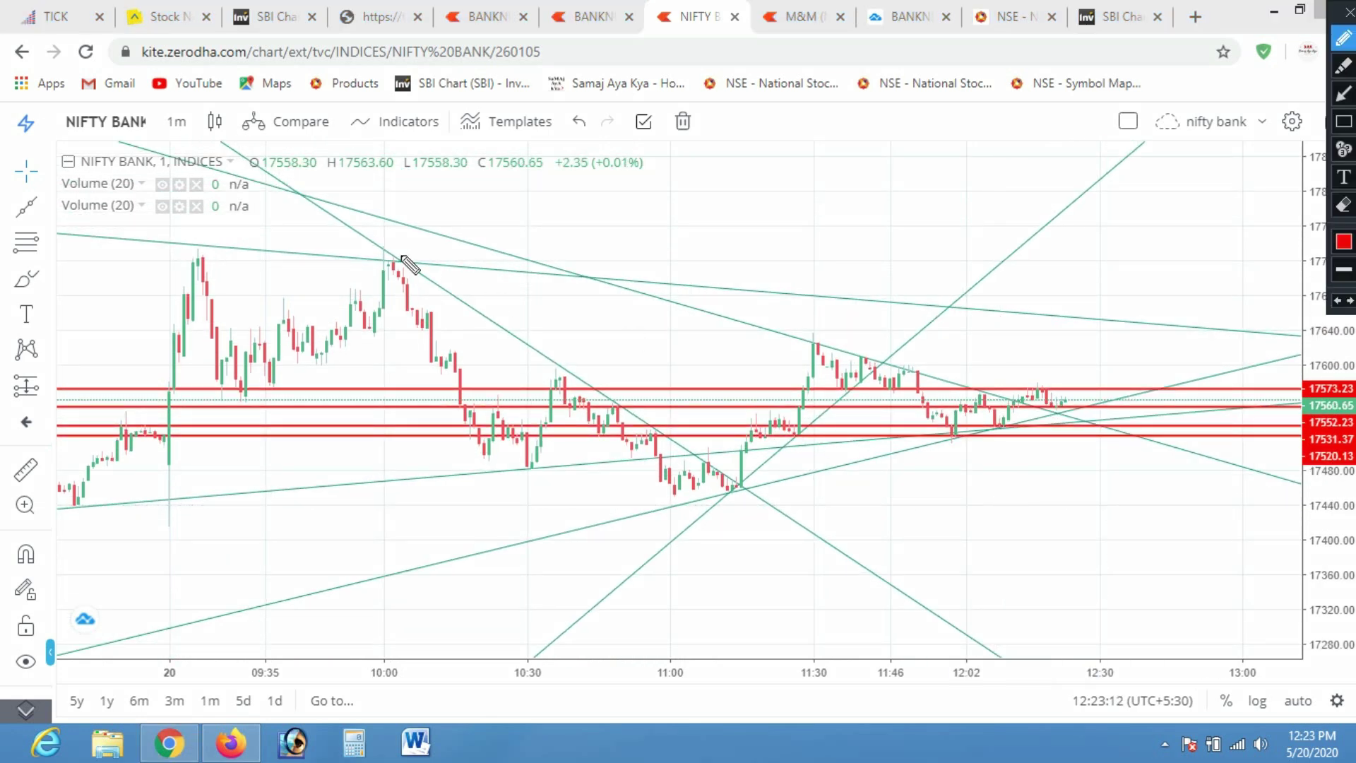
{"action": "left_click_drag", "start_coordinate": [379, 249], "coordinate": [380, 247]}
{"action": "mouse_move", "coordinate": [545, 361]}
{"action": "left_mouse_down"}
{"action": "mouse_move", "coordinate": [623, 423]}
{"action": "mouse_move", "coordinate": [612, 406]}
{"action": "mouse_move", "coordinate": [706, 459]}
{"action": "left_mouse_up"}
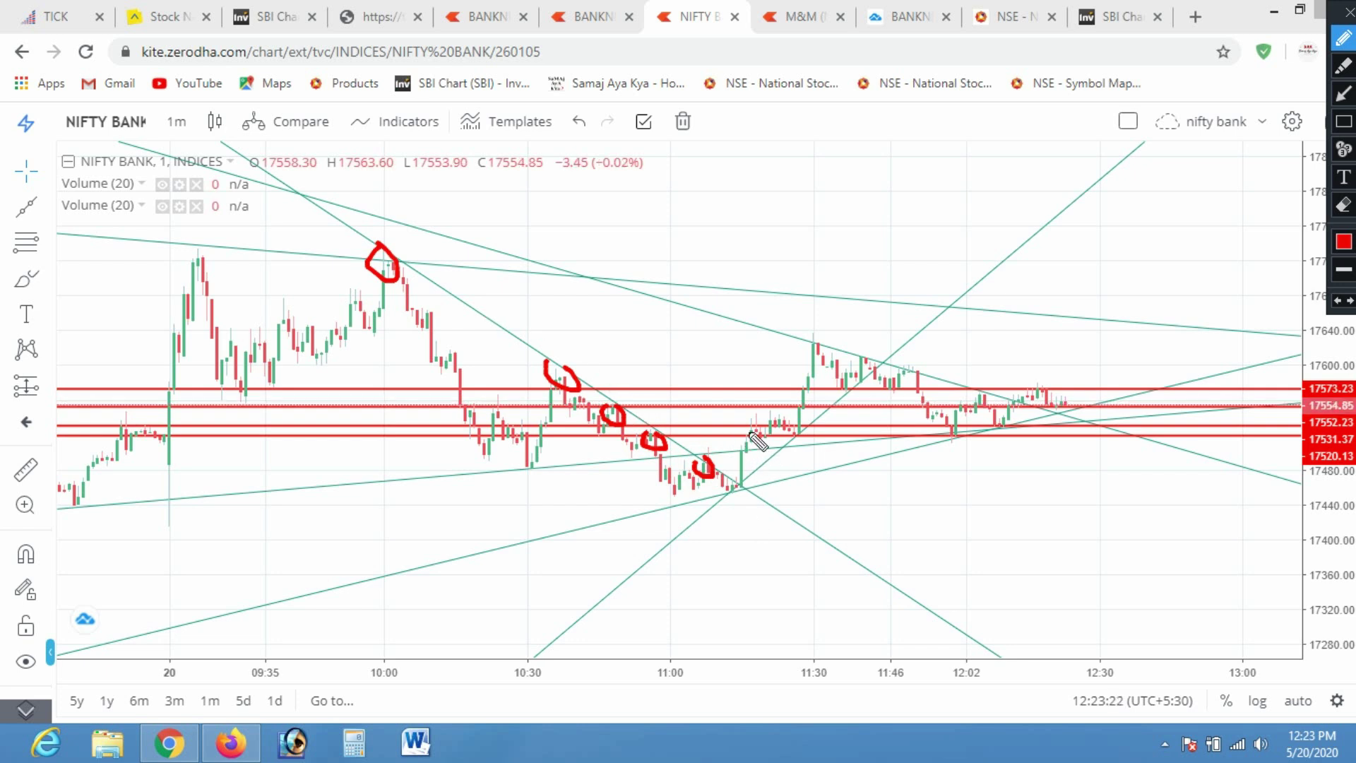
{"action": "mouse_move", "coordinate": [759, 427]}
{"action": "left_mouse_down"}
{"action": "mouse_move", "coordinate": [745, 433]}
{"action": "mouse_move", "coordinate": [764, 432]}
{"action": "left_mouse_up"}
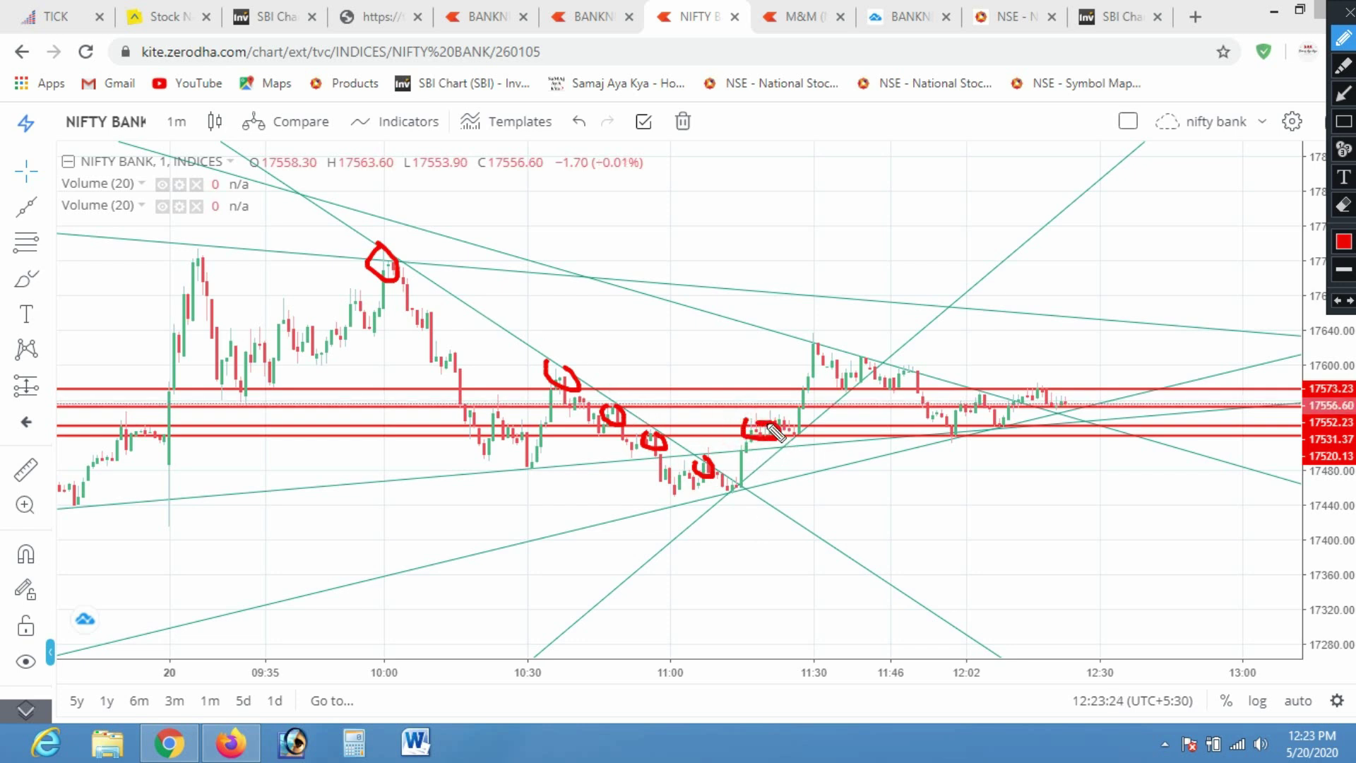
{"action": "left_click_drag", "start_coordinate": [814, 348], "coordinate": [811, 344]}
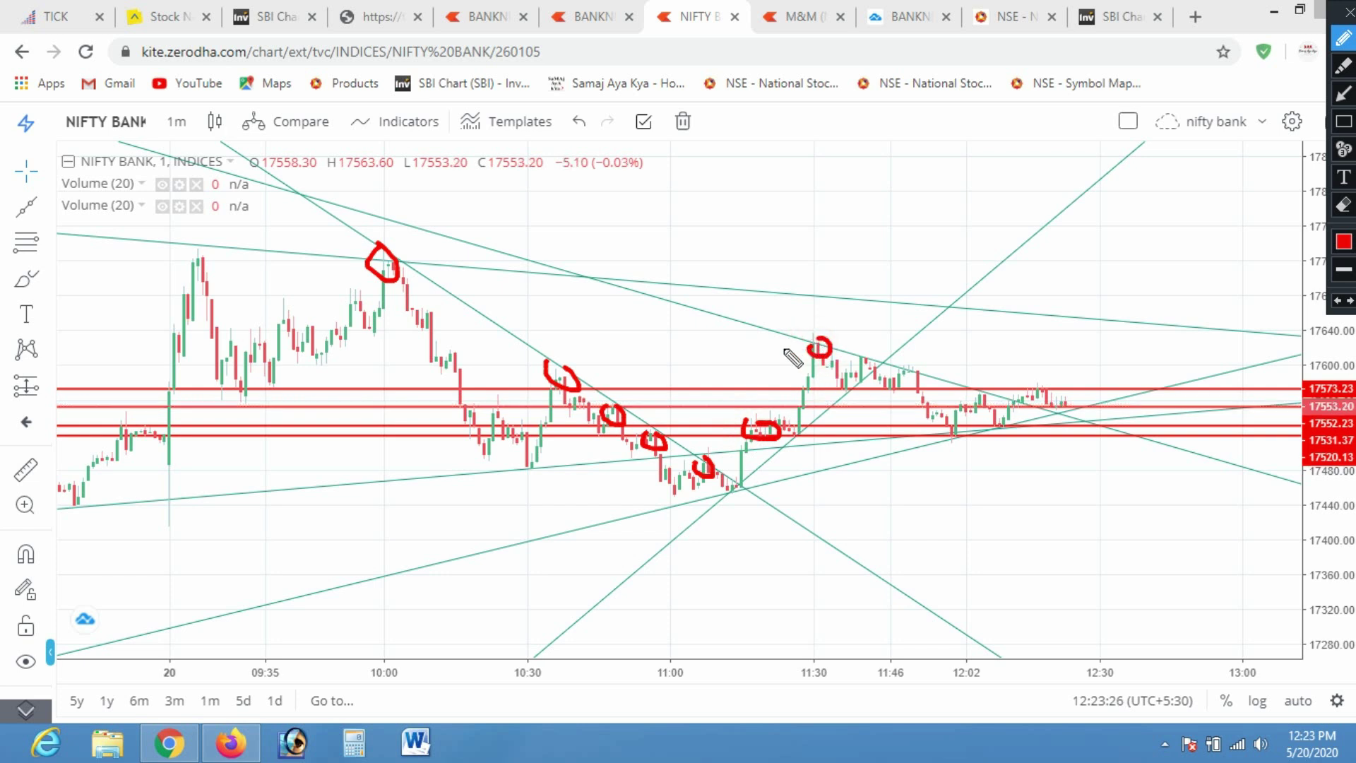
Re-mark the swing high after 10:30, sketch two red horizontal levels from the 10:00 decline across the chart, and clear the pen markings
{"action": "mouse_move", "coordinate": [573, 368]}
{"action": "left_mouse_down"}
{"action": "mouse_move", "coordinate": [565, 385]}
{"action": "mouse_move", "coordinate": [545, 368]}
{"action": "mouse_move", "coordinate": [557, 375]}
{"action": "left_mouse_up"}
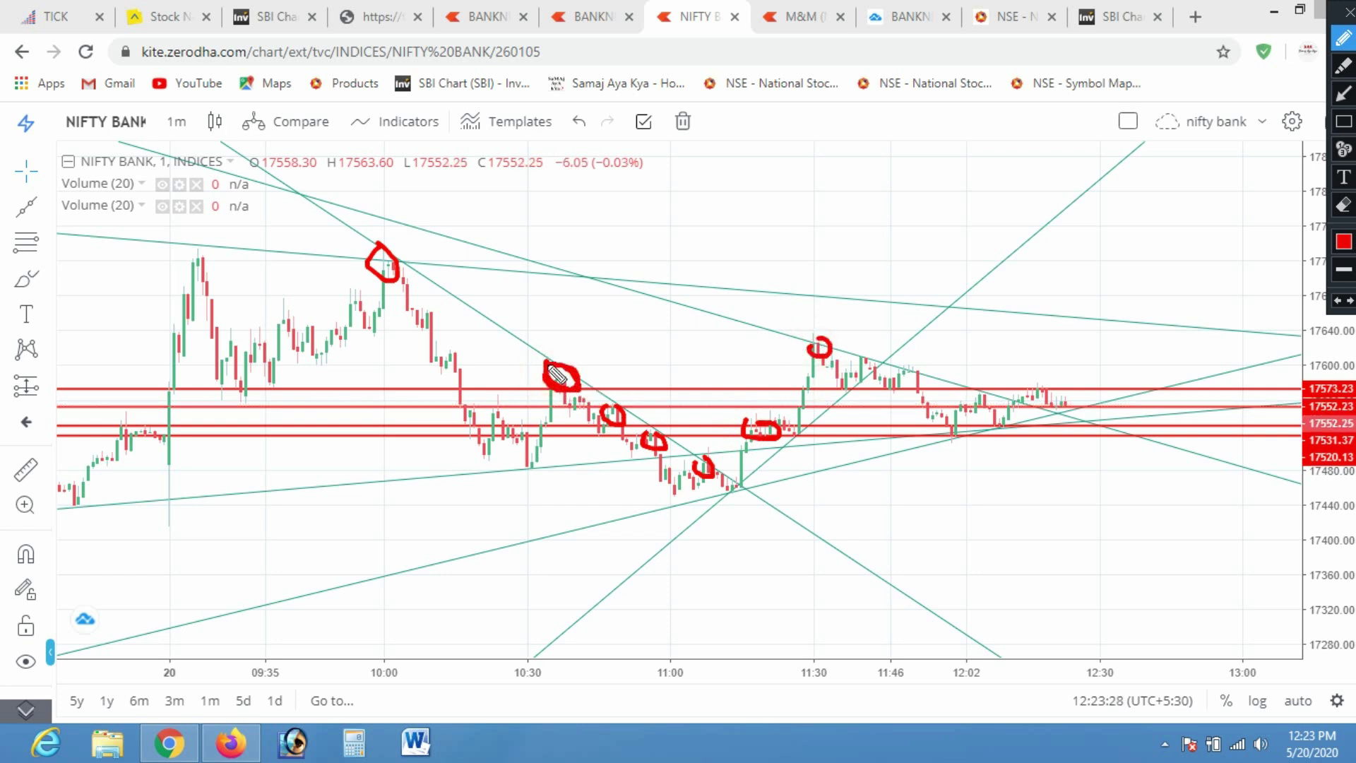
{"action": "left_click_drag", "start_coordinate": [436, 308], "coordinate": [1103, 312]}
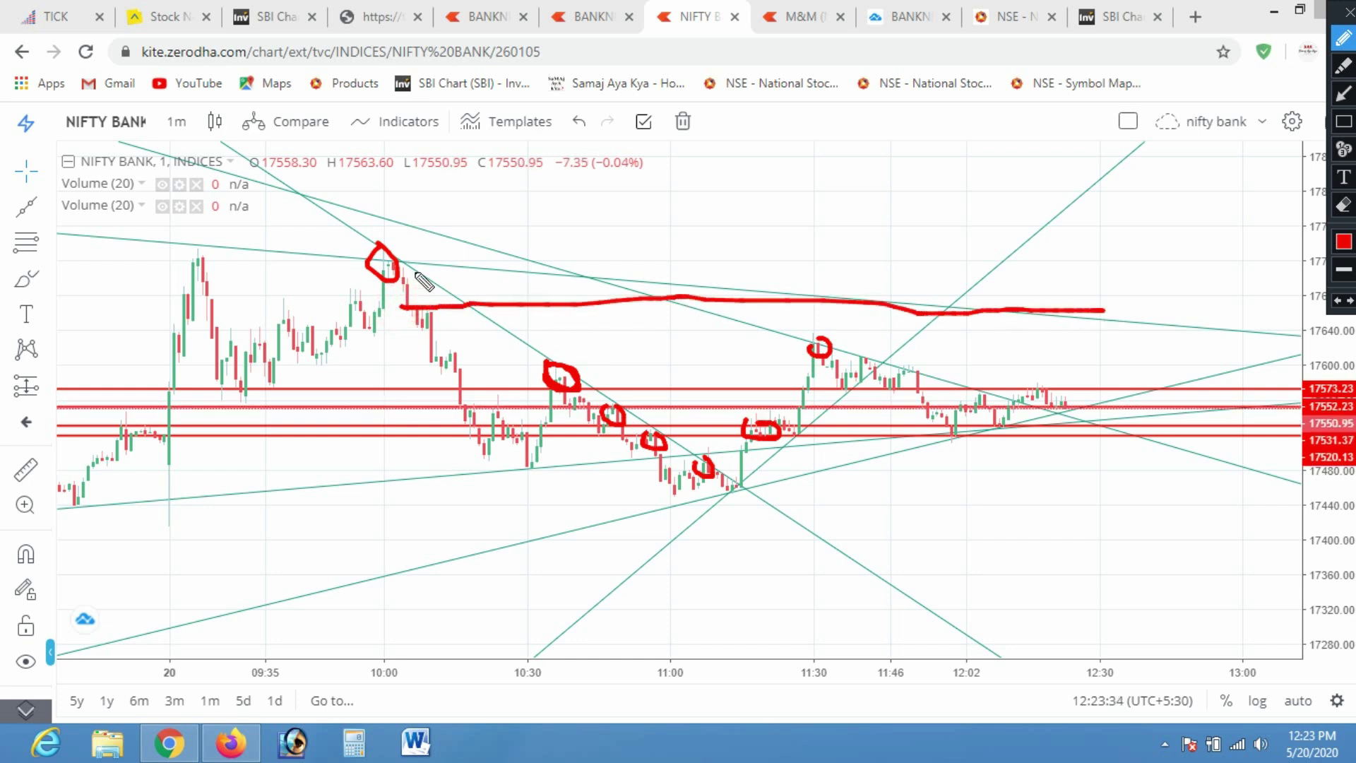
{"action": "left_click_drag", "start_coordinate": [393, 275], "coordinate": [1003, 267]}
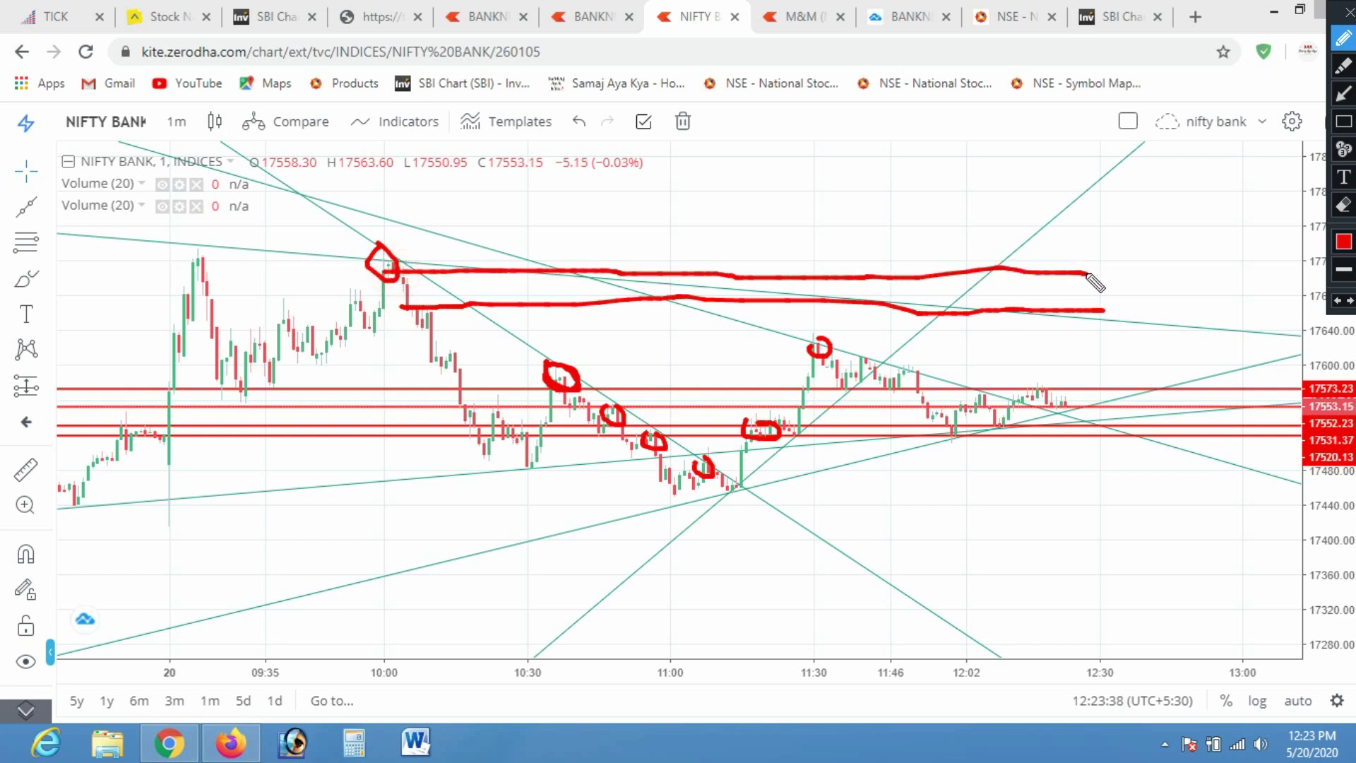
{"action": "key", "text": "Escape"}
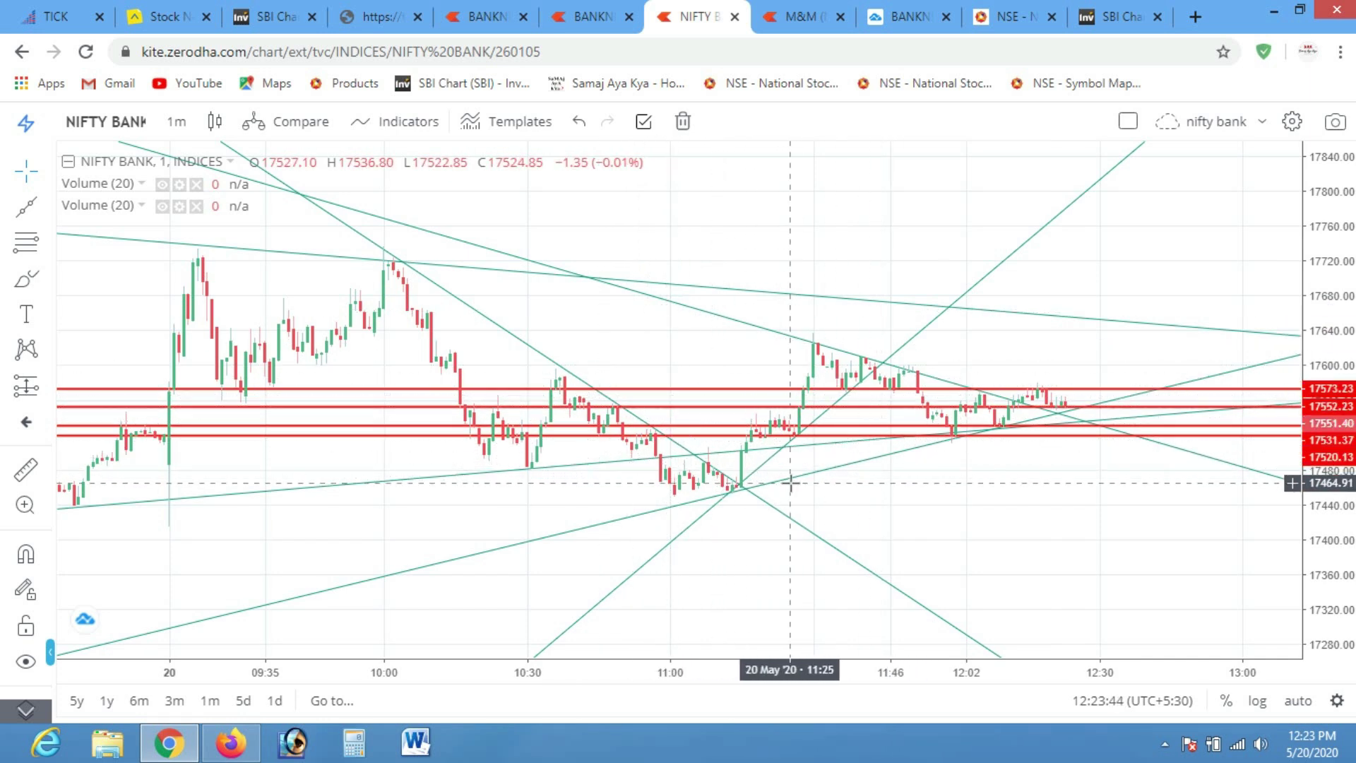
Circle in red pen the pullback low just before 11:30 on the steep rising trendline, and clear the marking
{"action": "key", "text": "ctrl+F1"}
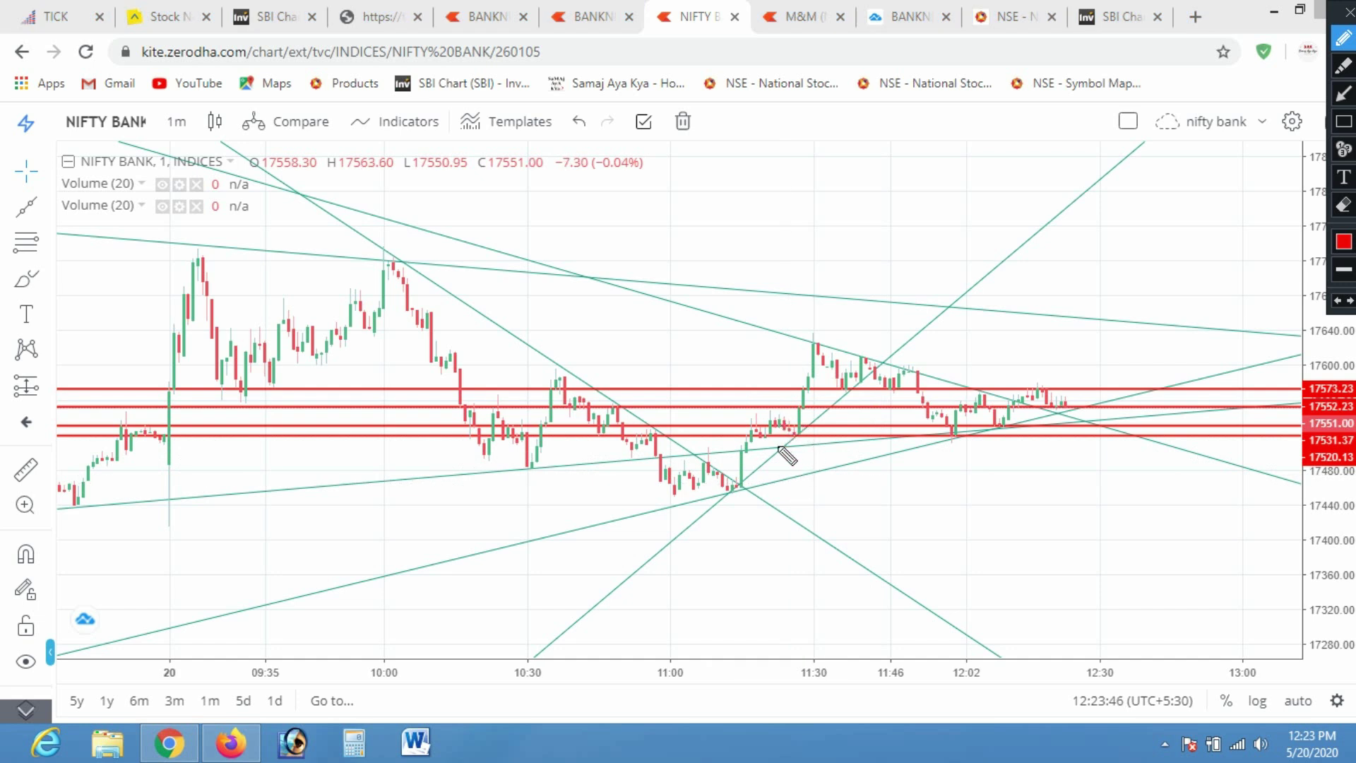
{"action": "mouse_move", "coordinate": [803, 448]}
{"action": "left_mouse_down"}
{"action": "mouse_move", "coordinate": [778, 425]}
{"action": "mouse_move", "coordinate": [797, 438]}
{"action": "left_mouse_up"}
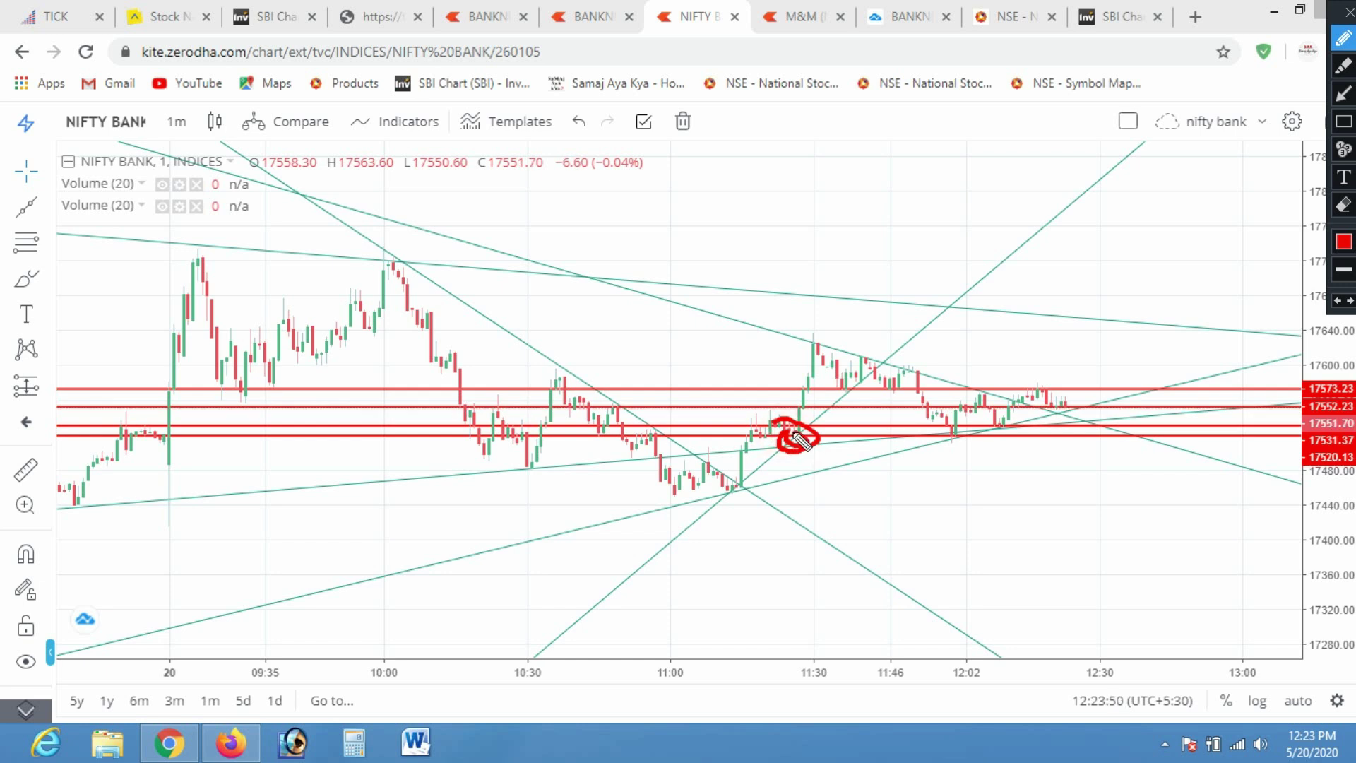
{"action": "key", "text": "Escape"}
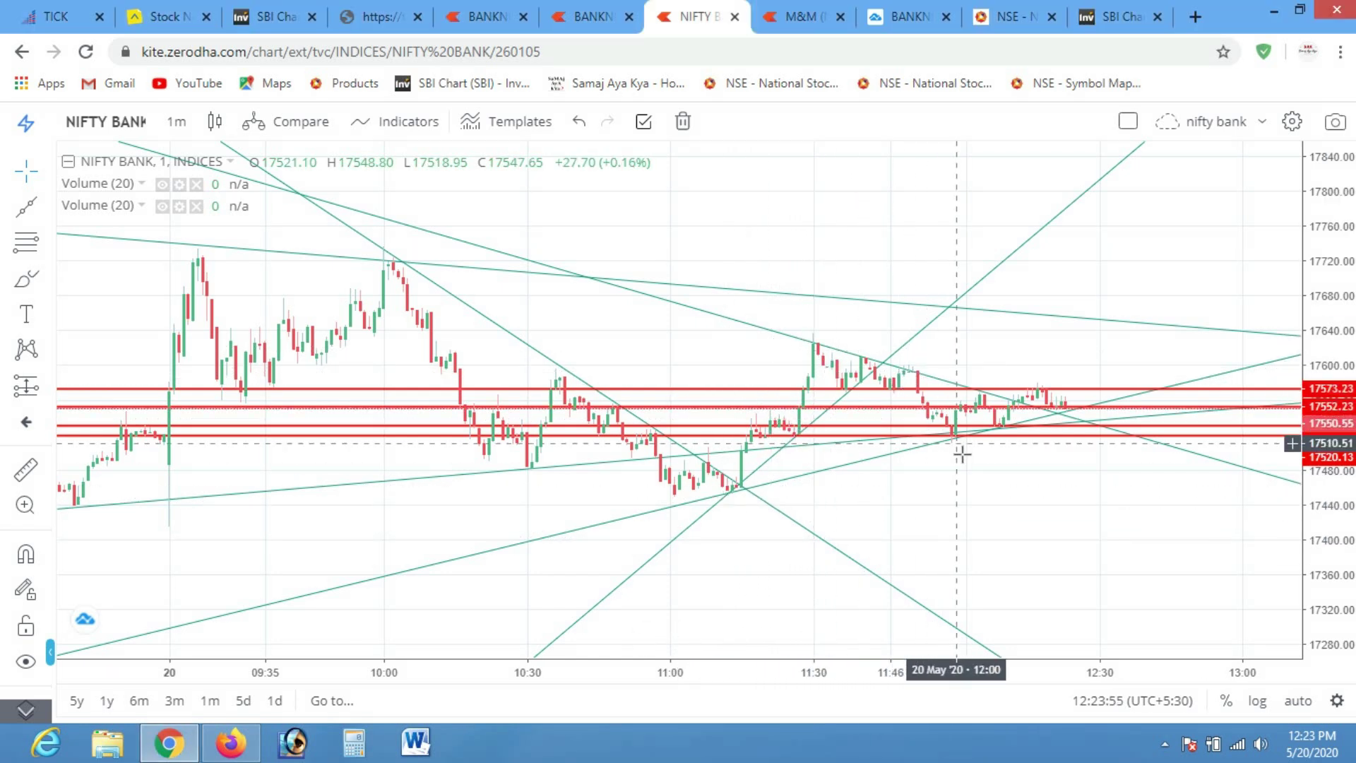
Trace the steep rising trendline in red pen, circle the lows near 11:46 and 12:00, and clear the markings
{"action": "key", "text": "ctrl+shift+1"}
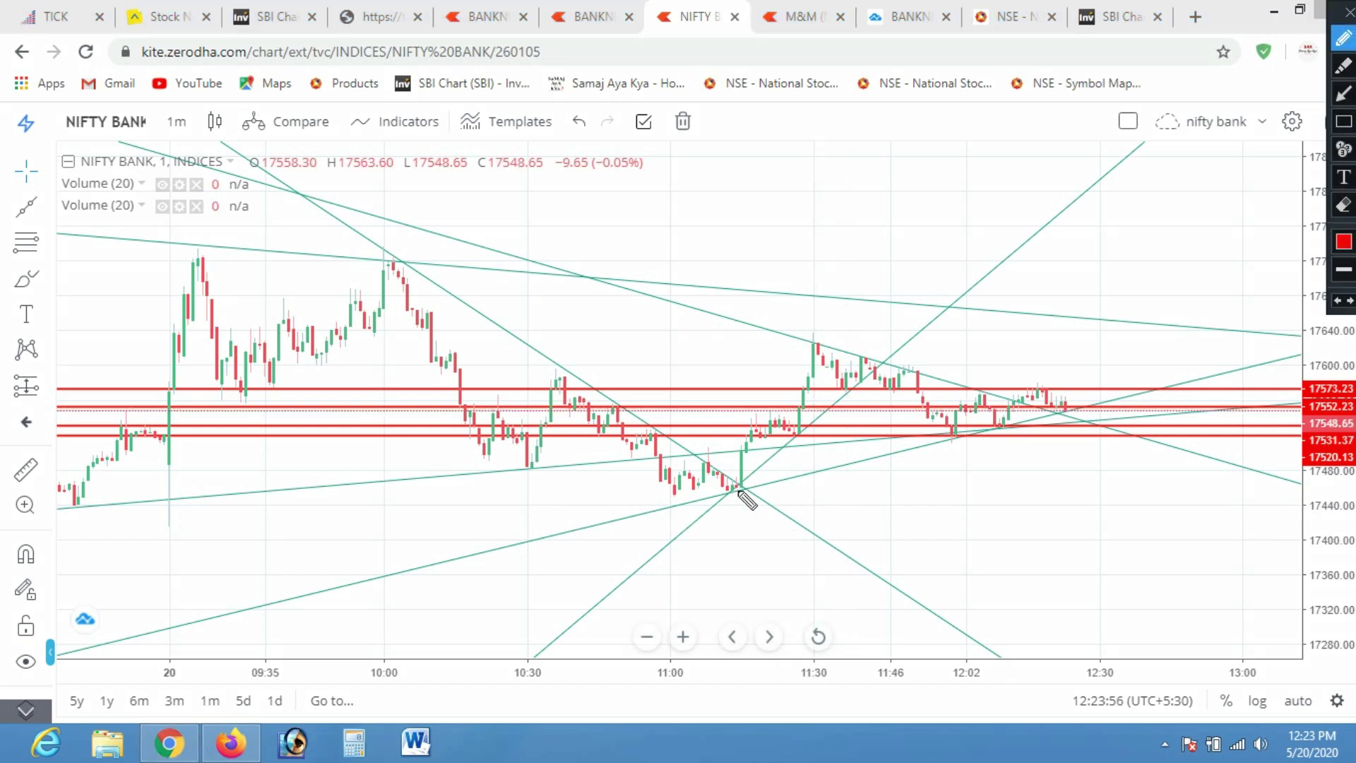
{"action": "mouse_move", "coordinate": [807, 436]}
{"action": "left_mouse_down"}
{"action": "mouse_move", "coordinate": [896, 353]}
{"action": "mouse_move", "coordinate": [894, 388]}
{"action": "mouse_move", "coordinate": [879, 385]}
{"action": "left_mouse_up"}
{"action": "left_click_drag", "start_coordinate": [943, 422], "coordinate": [941, 425]}
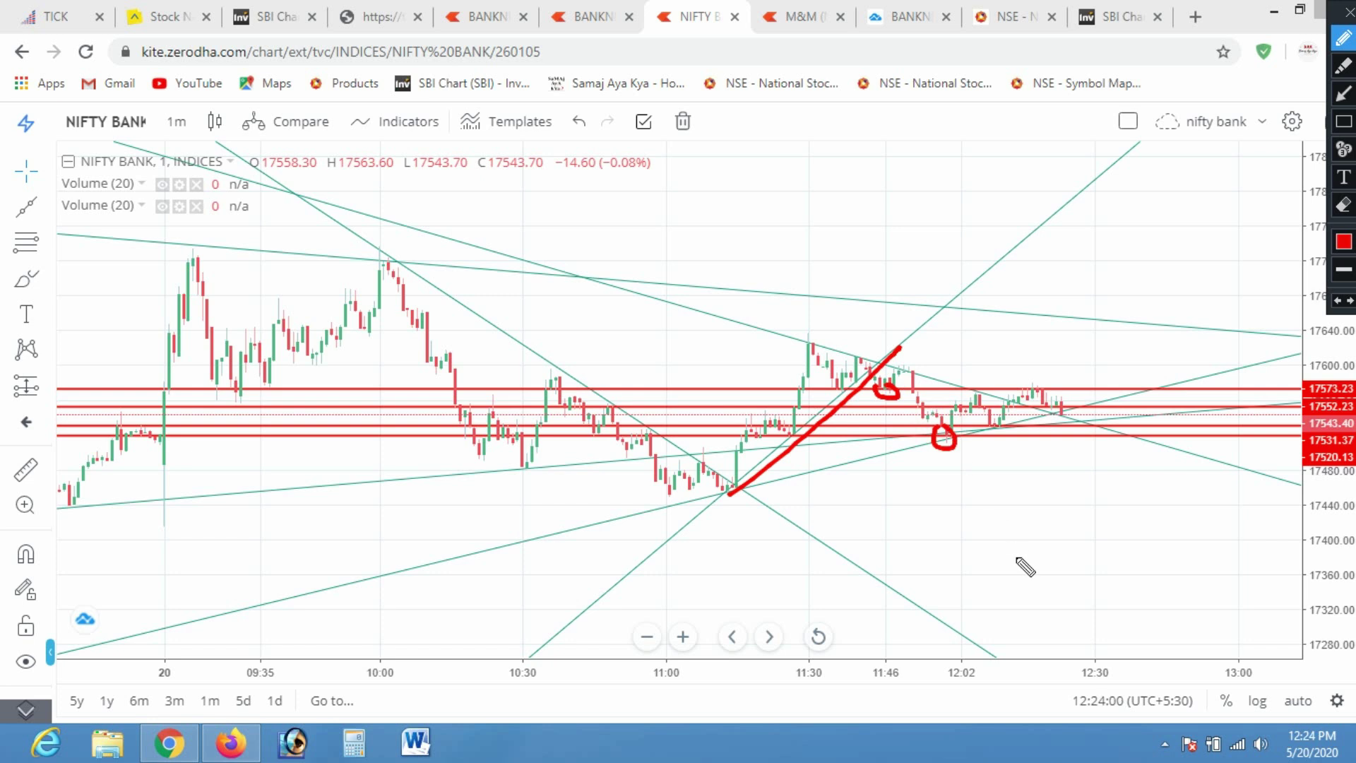
{"action": "key", "text": "ctrl+shift+1"}
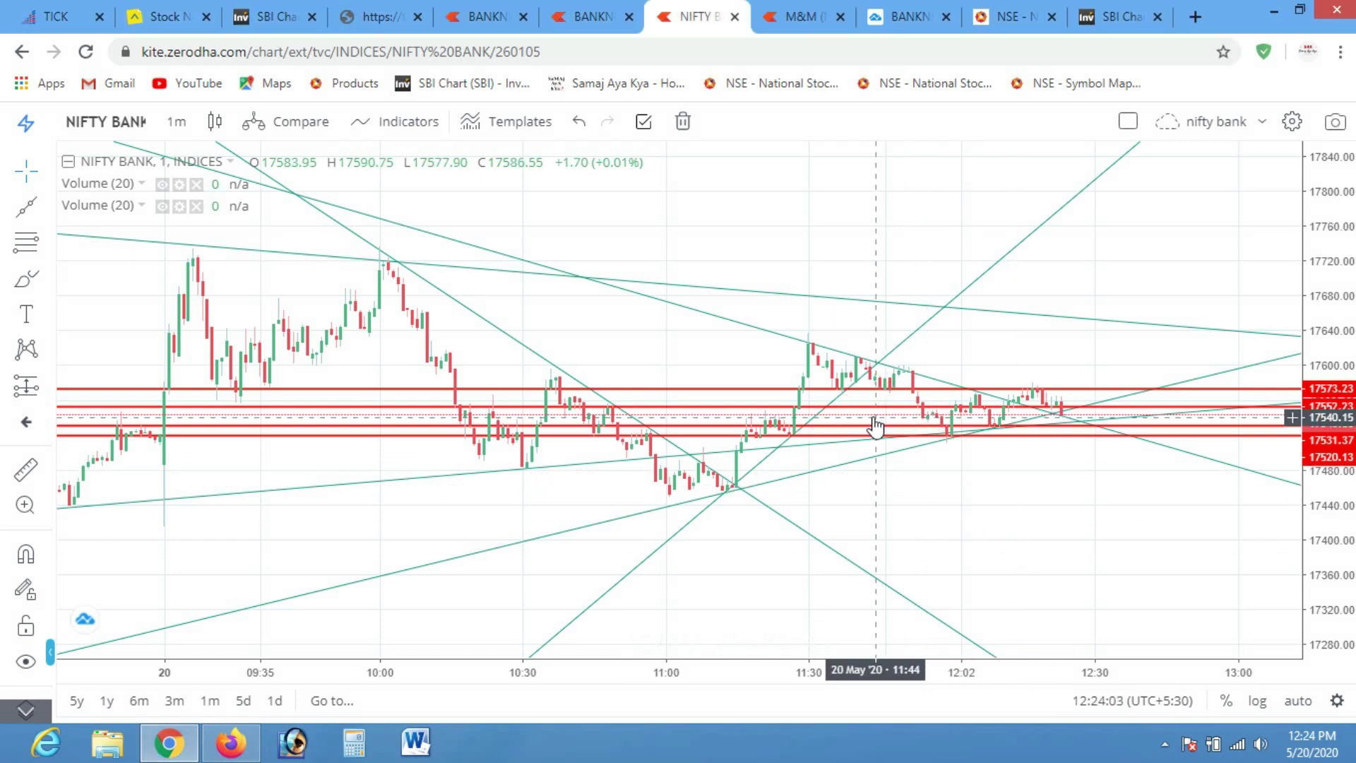
Circle the pullback low before 11:30 again, mark the move from the 12:00 low to the 12:18 high, and clear the pen markings
{"action": "key", "text": "ctrl+shift+1"}
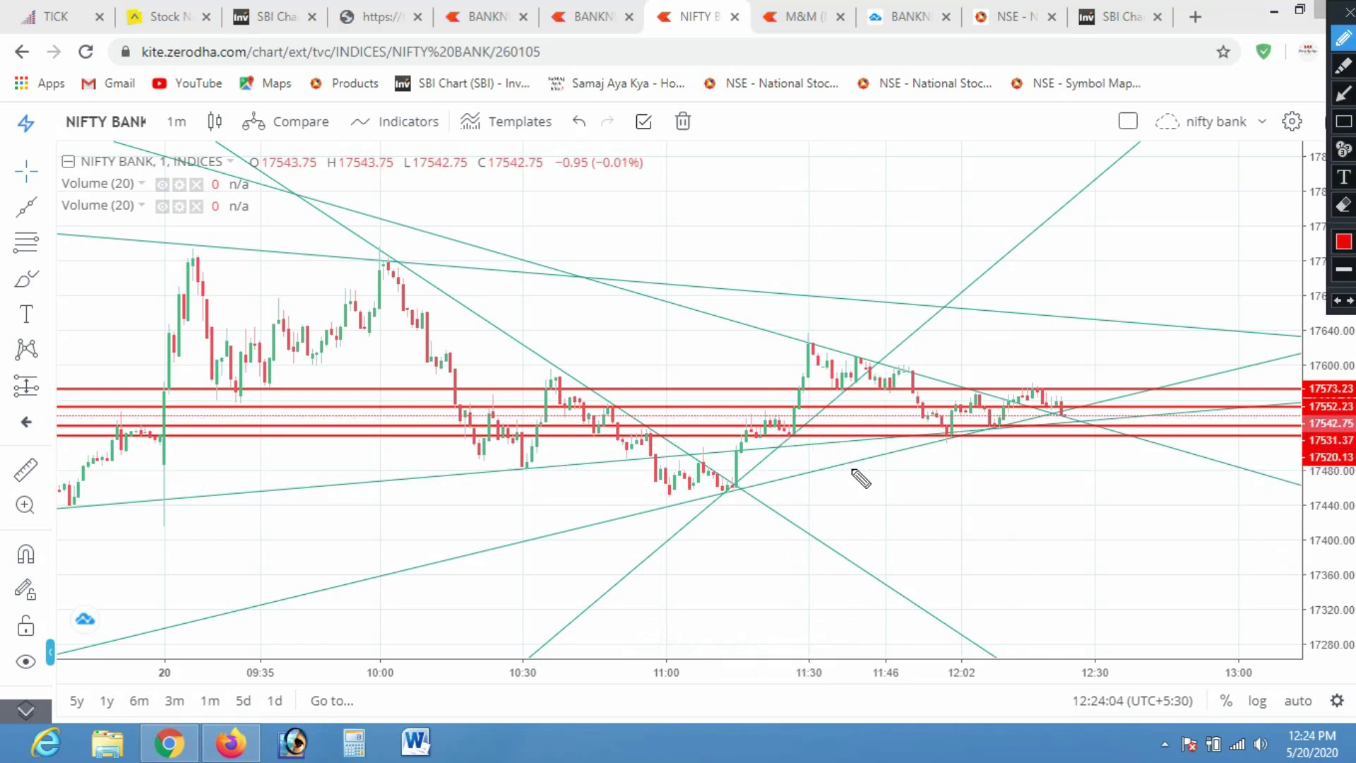
{"action": "left_click_drag", "start_coordinate": [786, 450], "coordinate": [784, 433]}
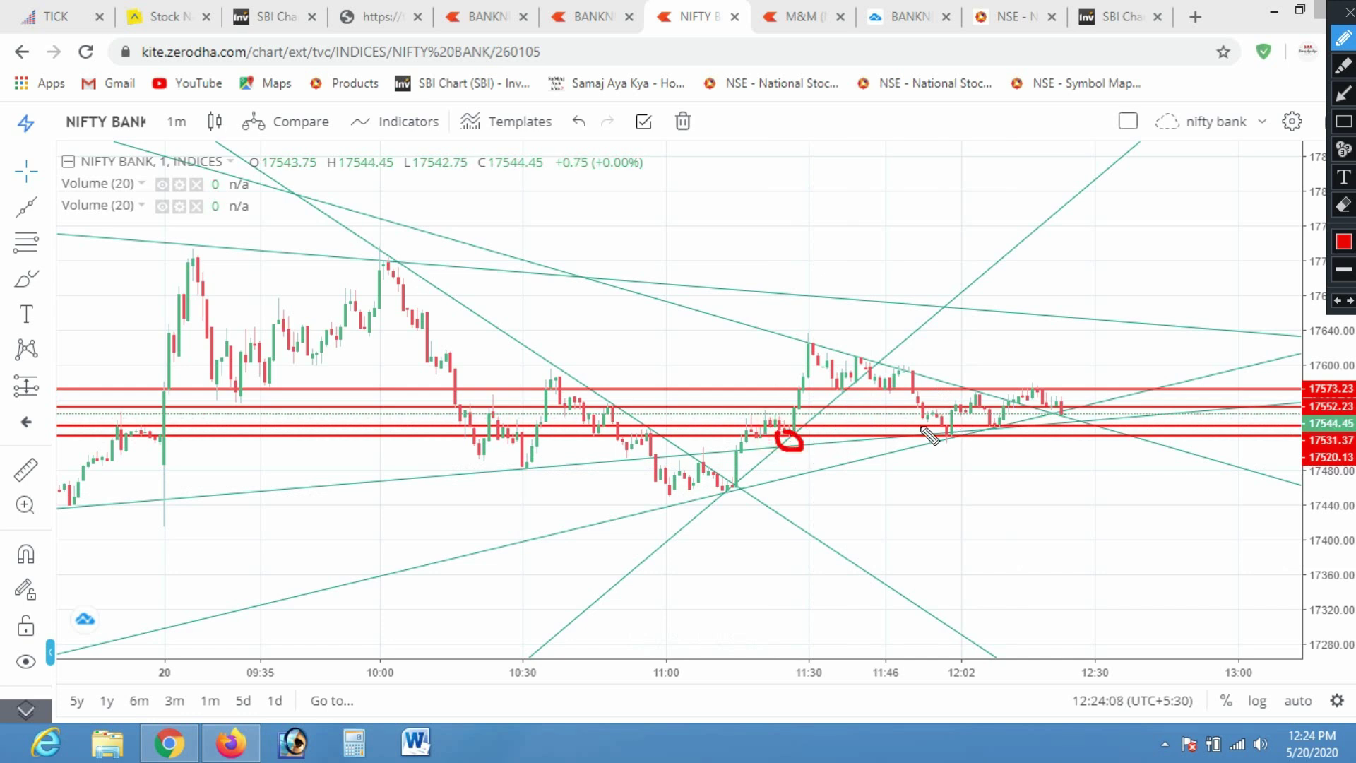
{"action": "mouse_move", "coordinate": [947, 432]}
{"action": "left_mouse_down"}
{"action": "mouse_move", "coordinate": [954, 460]}
{"action": "mouse_move", "coordinate": [949, 438]}
{"action": "mouse_move", "coordinate": [983, 385]}
{"action": "mouse_move", "coordinate": [992, 401]}
{"action": "mouse_move", "coordinate": [1036, 385]}
{"action": "left_mouse_up"}
{"action": "key", "text": "Escape"}
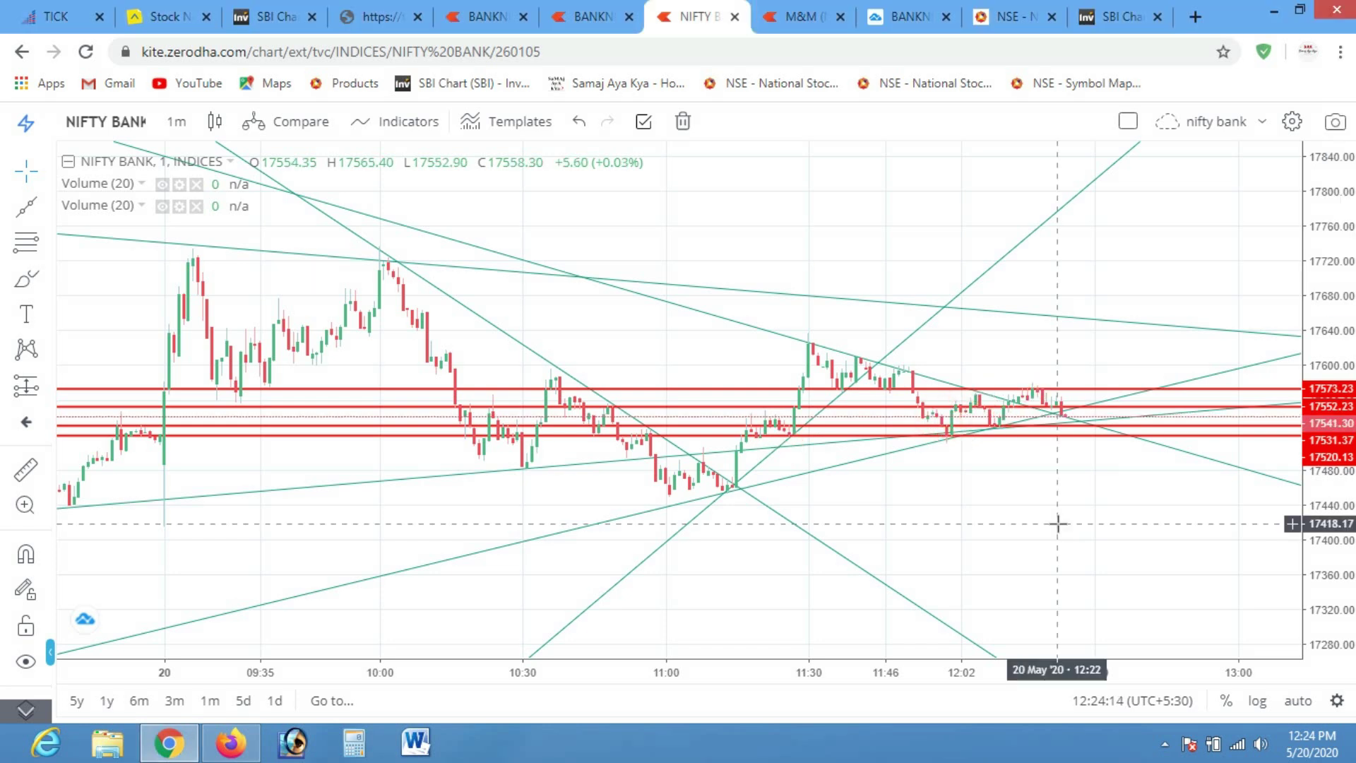
Circle in red pen the highs along the falling trendline from 11:30, the breakout candles near 12:14 and the 12:18 high
{"action": "left_click", "coordinate": [683, 637]}
{"action": "left_click", "coordinate": [683, 637]}
{"action": "left_click", "coordinate": [683, 637]}
{"action": "left_click_drag", "start_coordinate": [1304, 492], "coordinate": [1156, 375]}
{"action": "left_click_drag", "start_coordinate": [618, 570], "coordinate": [1053, 548]}
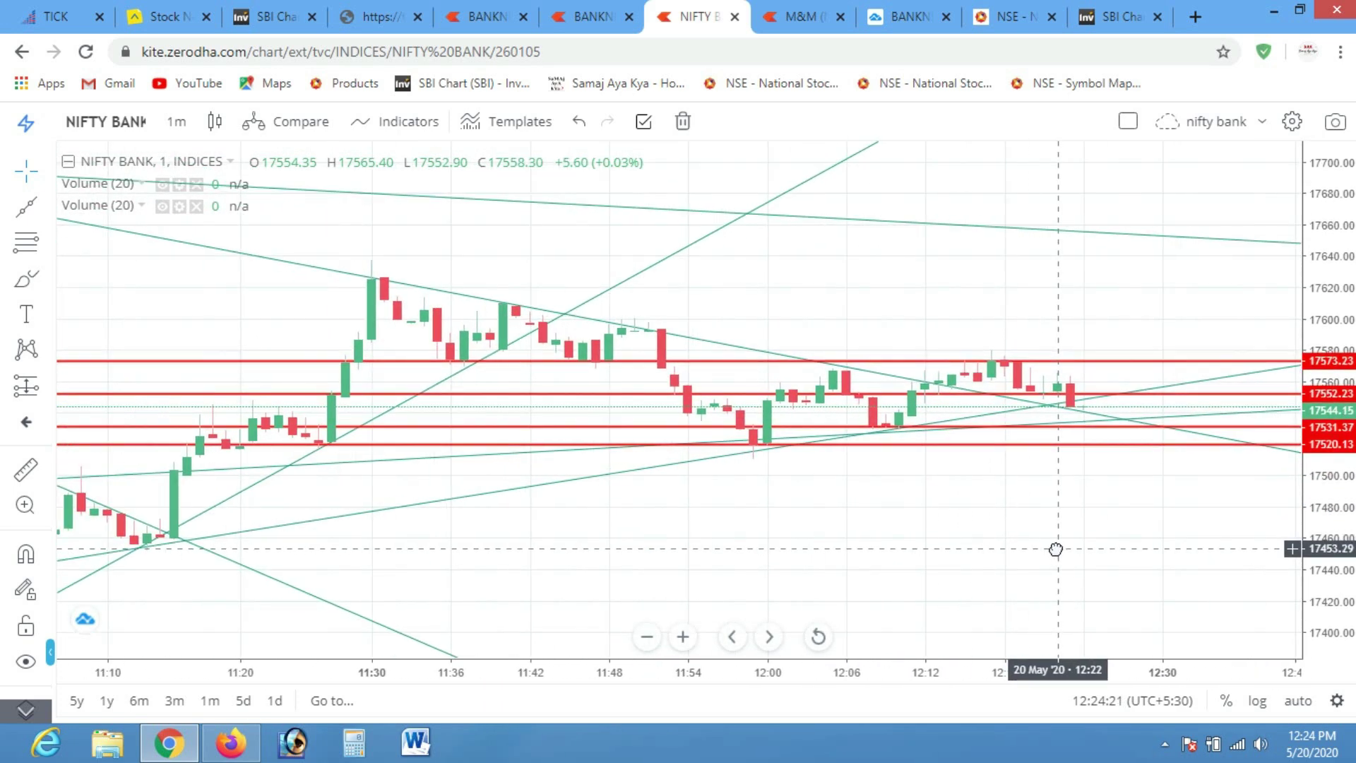
{"action": "left_click_drag", "start_coordinate": [1319, 526], "coordinate": [1226, 475]}
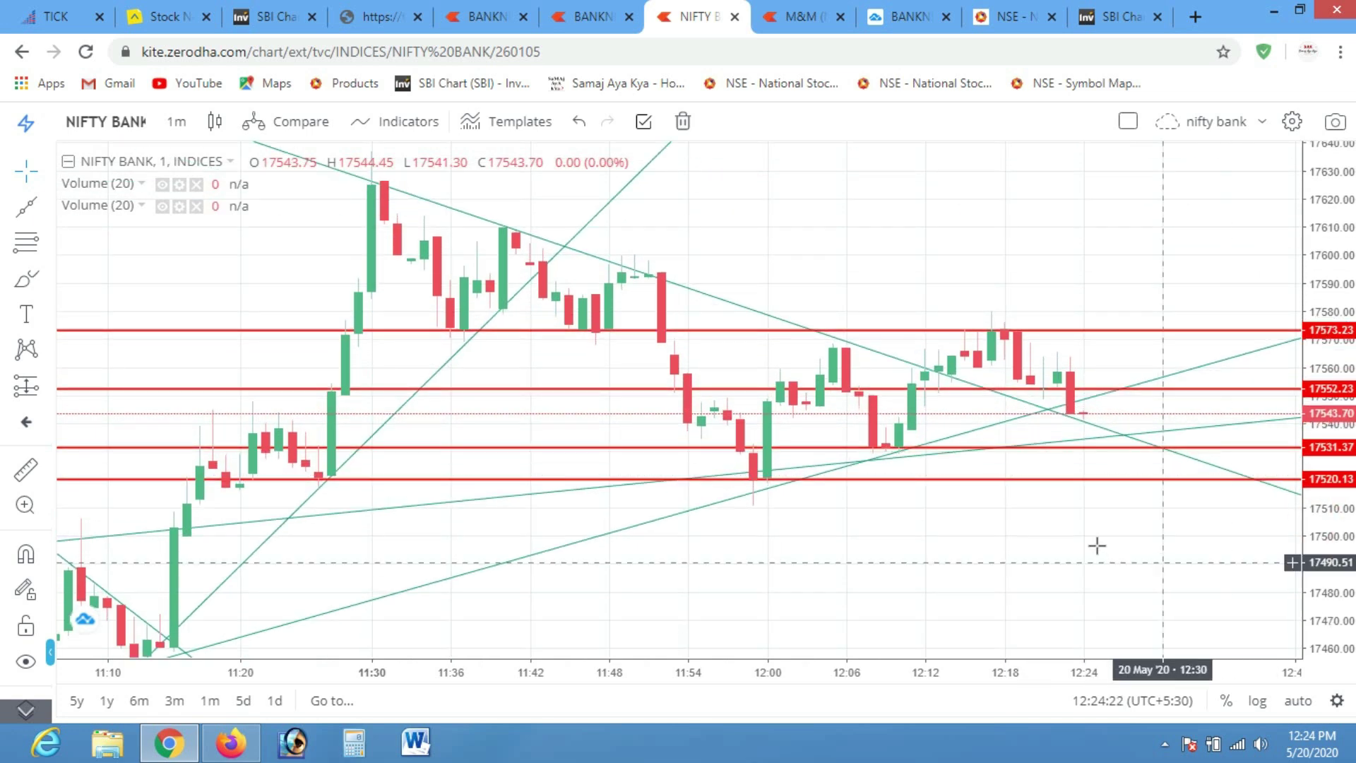
{"action": "left_click_drag", "start_coordinate": [1093, 549], "coordinate": [869, 560]}
{"action": "key", "text": "ctrl+shift+p"}
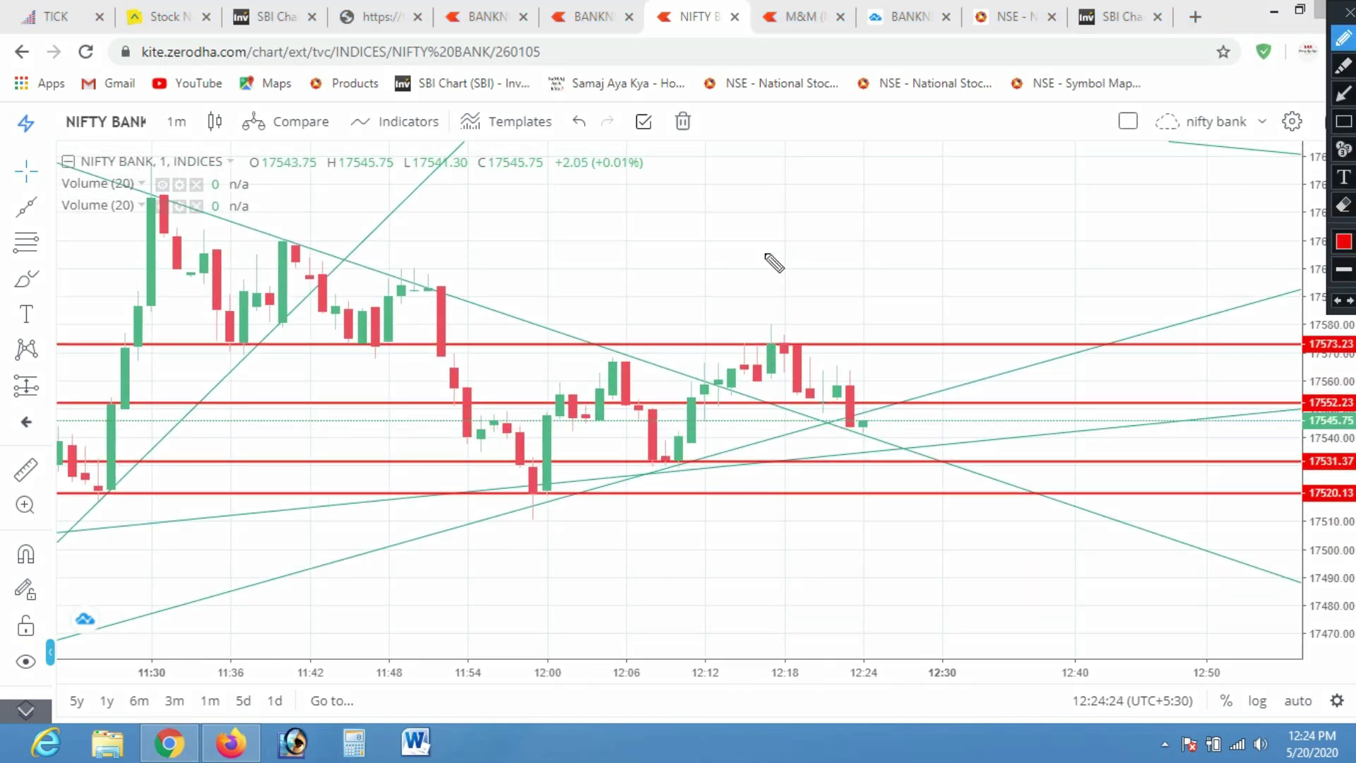
{"action": "left_click_drag", "start_coordinate": [148, 195], "coordinate": [178, 201]}
{"action": "left_click_drag", "start_coordinate": [273, 233], "coordinate": [286, 245]}
{"action": "left_click_drag", "start_coordinate": [379, 252], "coordinate": [413, 274]}
{"action": "left_click_drag", "start_coordinate": [584, 332], "coordinate": [622, 361]}
{"action": "mouse_move", "coordinate": [724, 366]}
{"action": "left_mouse_down"}
{"action": "mouse_move", "coordinate": [738, 381]}
{"action": "mouse_move", "coordinate": [731, 368]}
{"action": "left_mouse_up"}
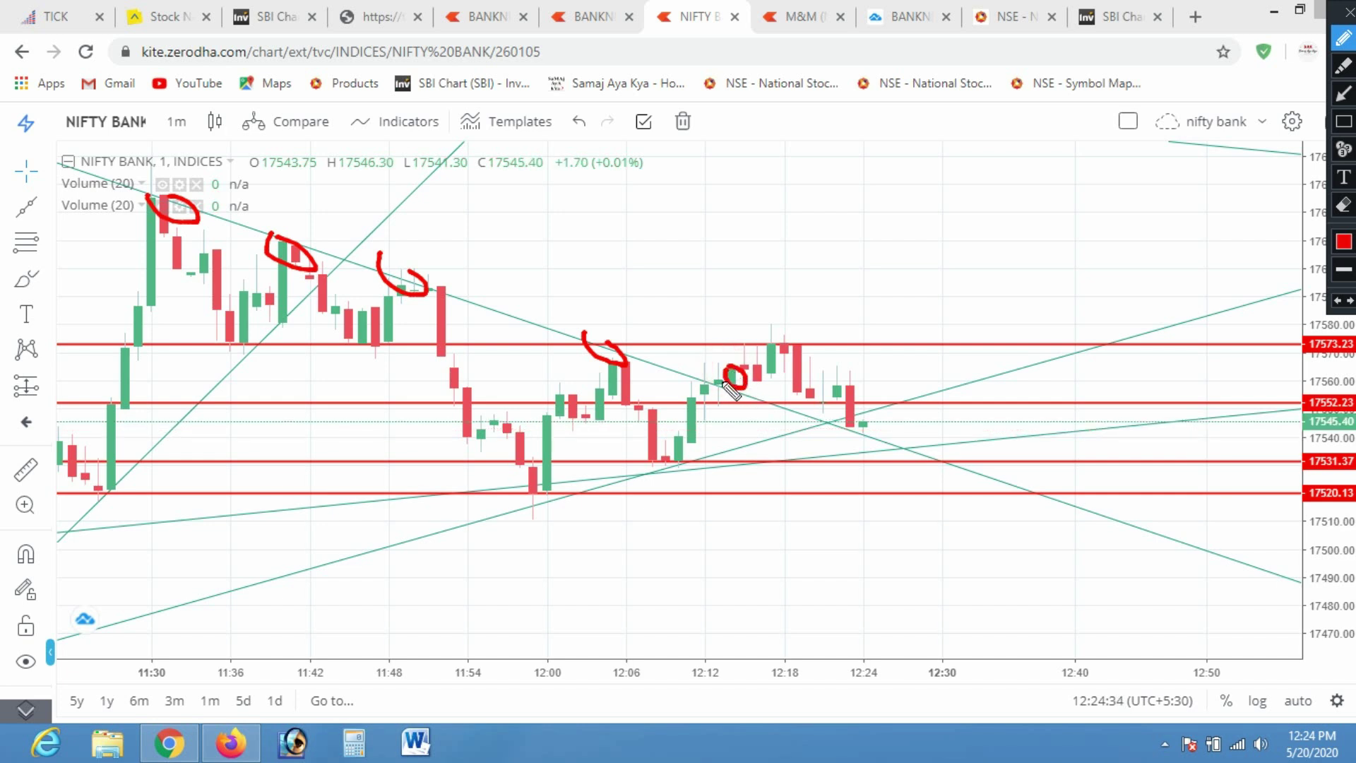
{"action": "mouse_move", "coordinate": [777, 351]}
{"action": "left_mouse_down"}
{"action": "mouse_move", "coordinate": [766, 339]}
{"action": "mouse_move", "coordinate": [783, 347]}
{"action": "left_mouse_up"}
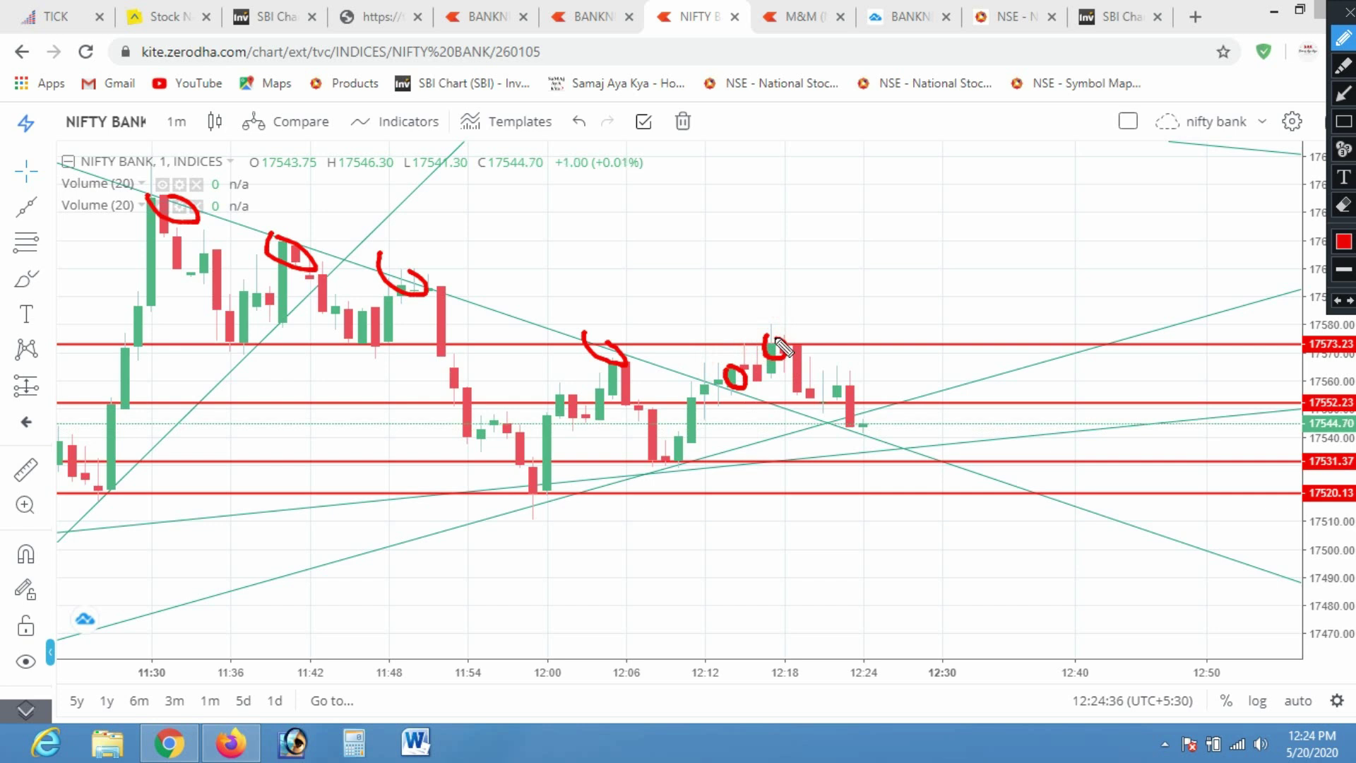
Sketch short red horizontal levels from the swing highs near 11:50 and 11:40, and clear all pen markings
{"action": "left_click_drag", "start_coordinate": [427, 286], "coordinate": [573, 277]}
{"action": "left_click_drag", "start_coordinate": [406, 242], "coordinate": [305, 248]}
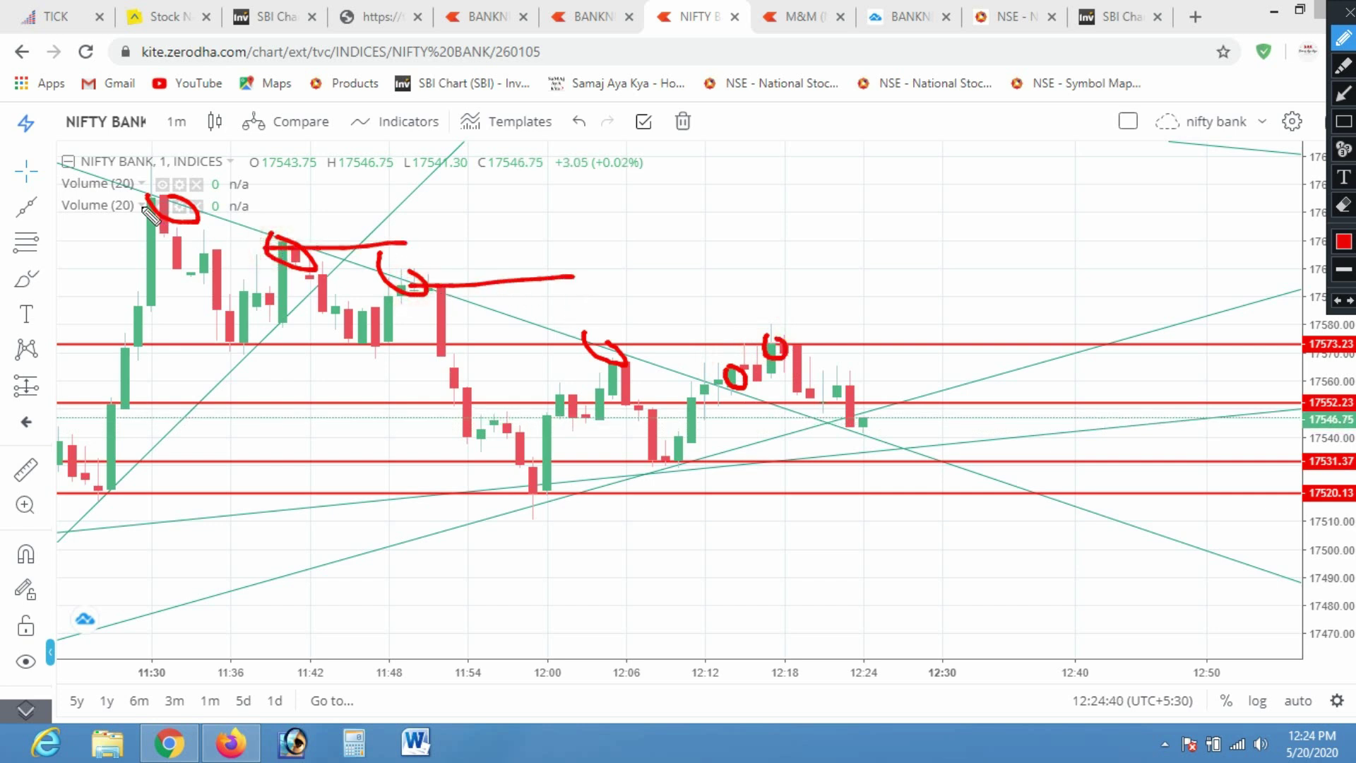
{"action": "key", "text": "Escape"}
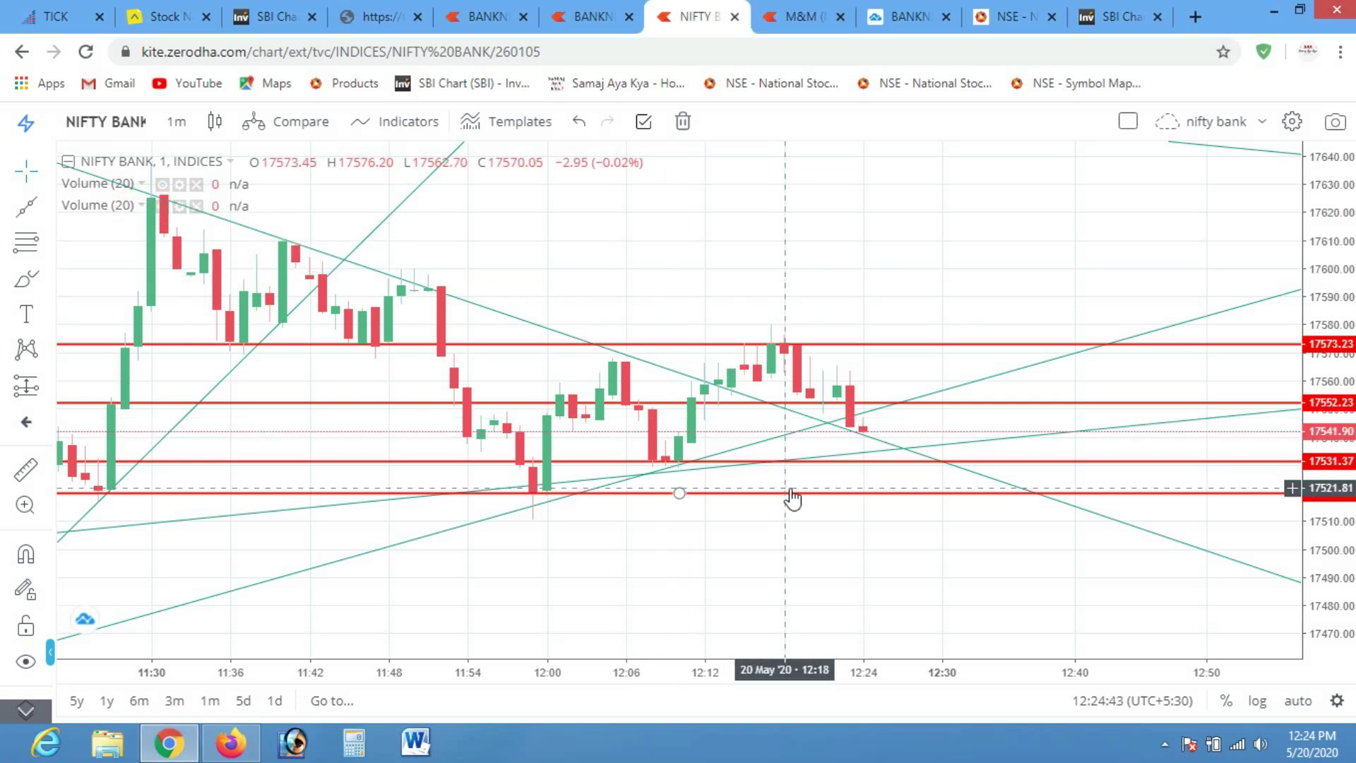
Add a horizontal red line at about 17662 on the Nifty Bank chart, between the 10:00 and 11:30 highs
{"action": "left_click", "coordinate": [650, 638]}
{"action": "left_click", "coordinate": [650, 637]}
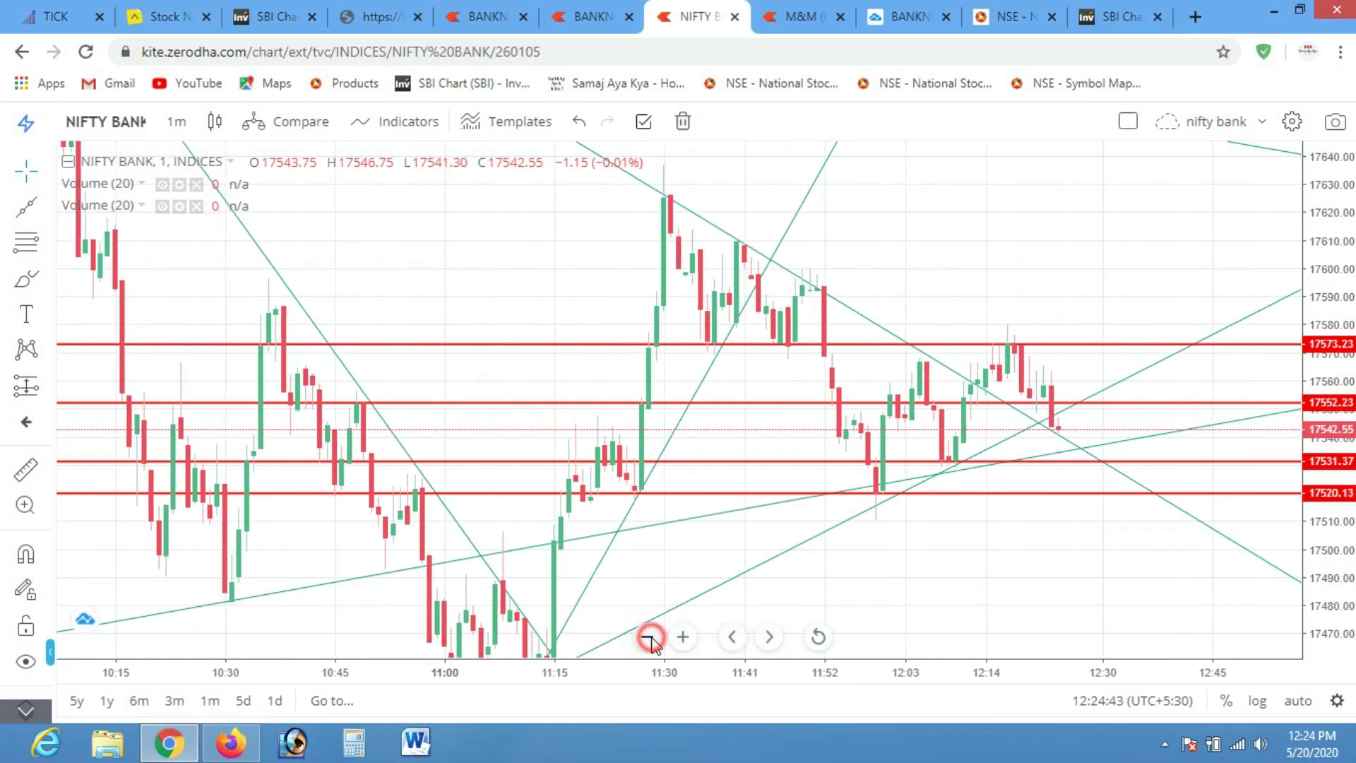
{"action": "left_click", "coordinate": [1328, 245]}
{"action": "left_click_drag", "start_coordinate": [1304, 429], "coordinate": [1296, 530]}
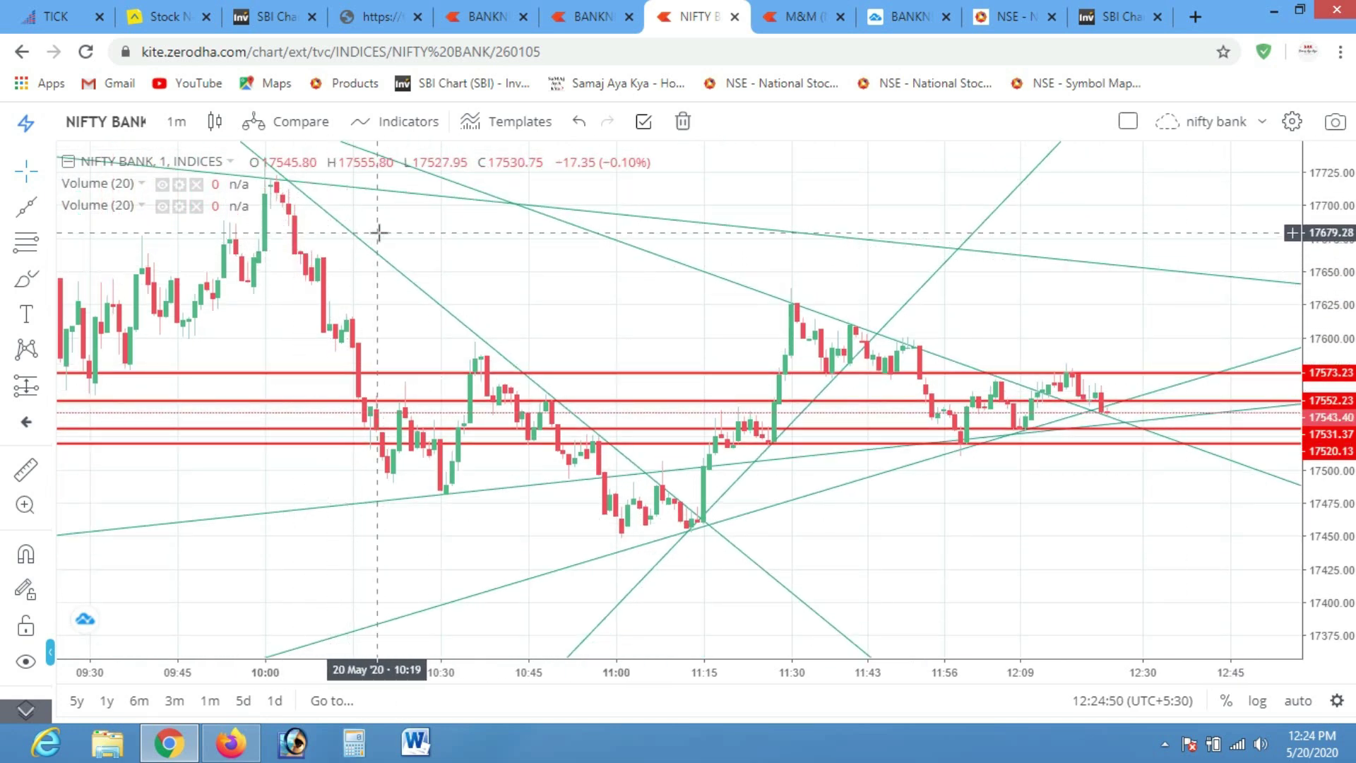
{"action": "left_click", "coordinate": [435, 256]}
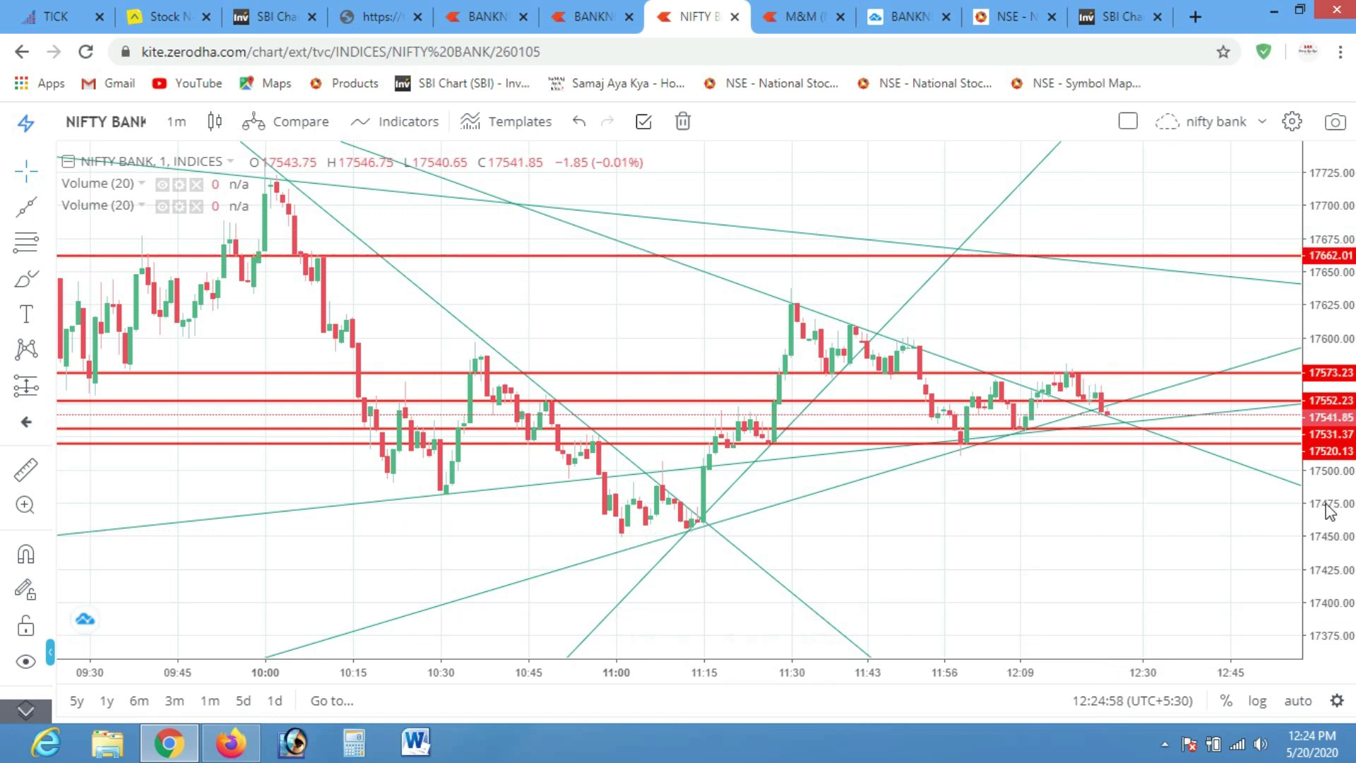
Add a horizontal red line at about 17510, level with the wick low of the 12:00 swing
{"action": "scroll", "coordinate": [1328, 504], "scroll_direction": "up", "scroll_amount": 5}
{"action": "left_click_drag", "start_coordinate": [1107, 532], "coordinate": [878, 484]}
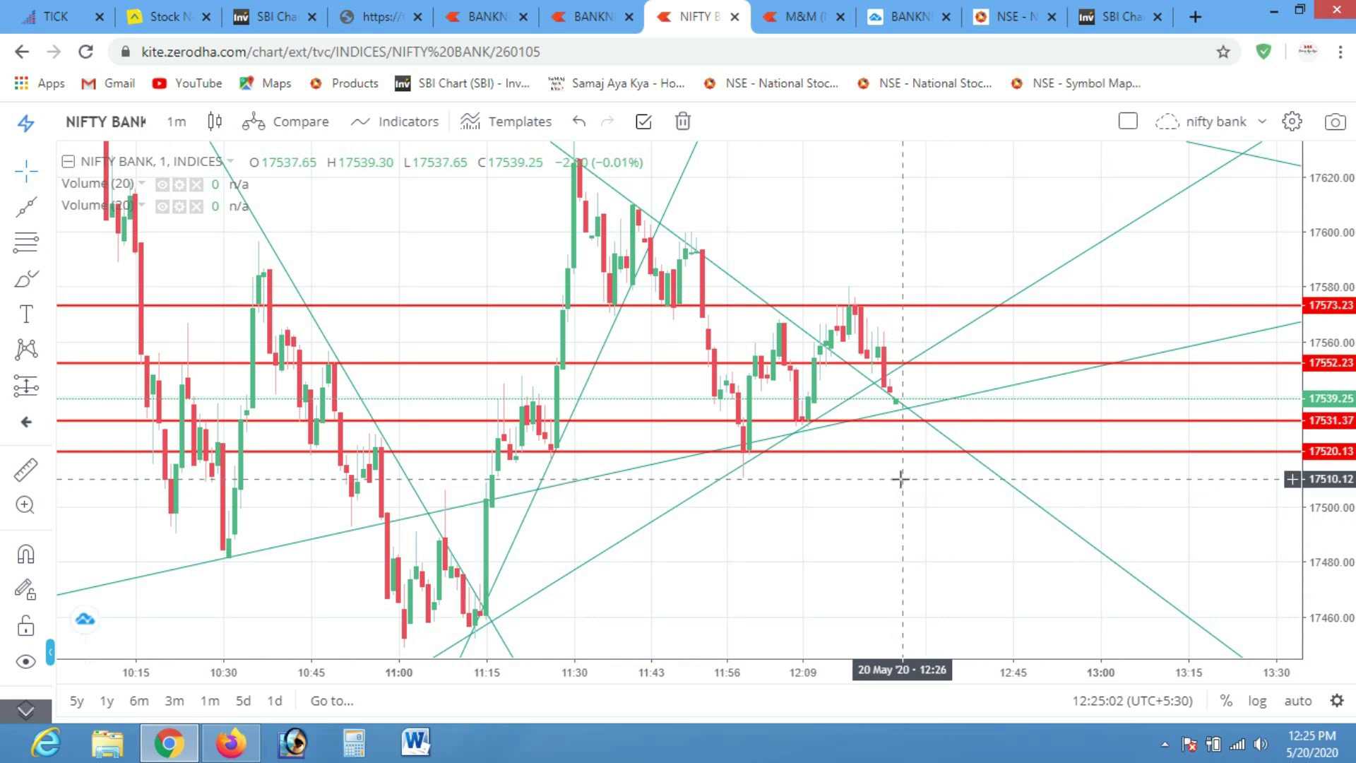
{"action": "key", "text": "alt+h"}
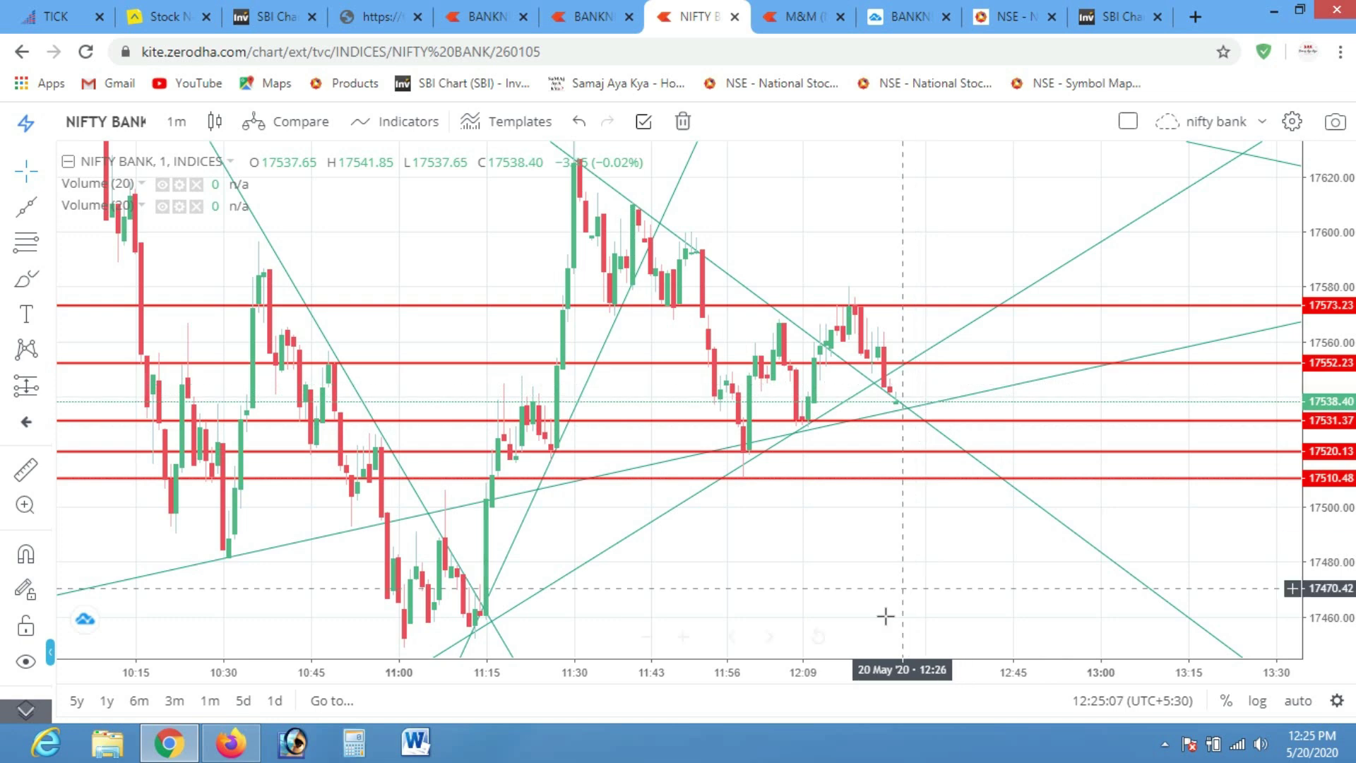
Trace in red pen the rise from 12:12 to the 12:18 high and the fall to a circled latest candle, and clear the markings
{"action": "left_click", "coordinate": [689, 638]}
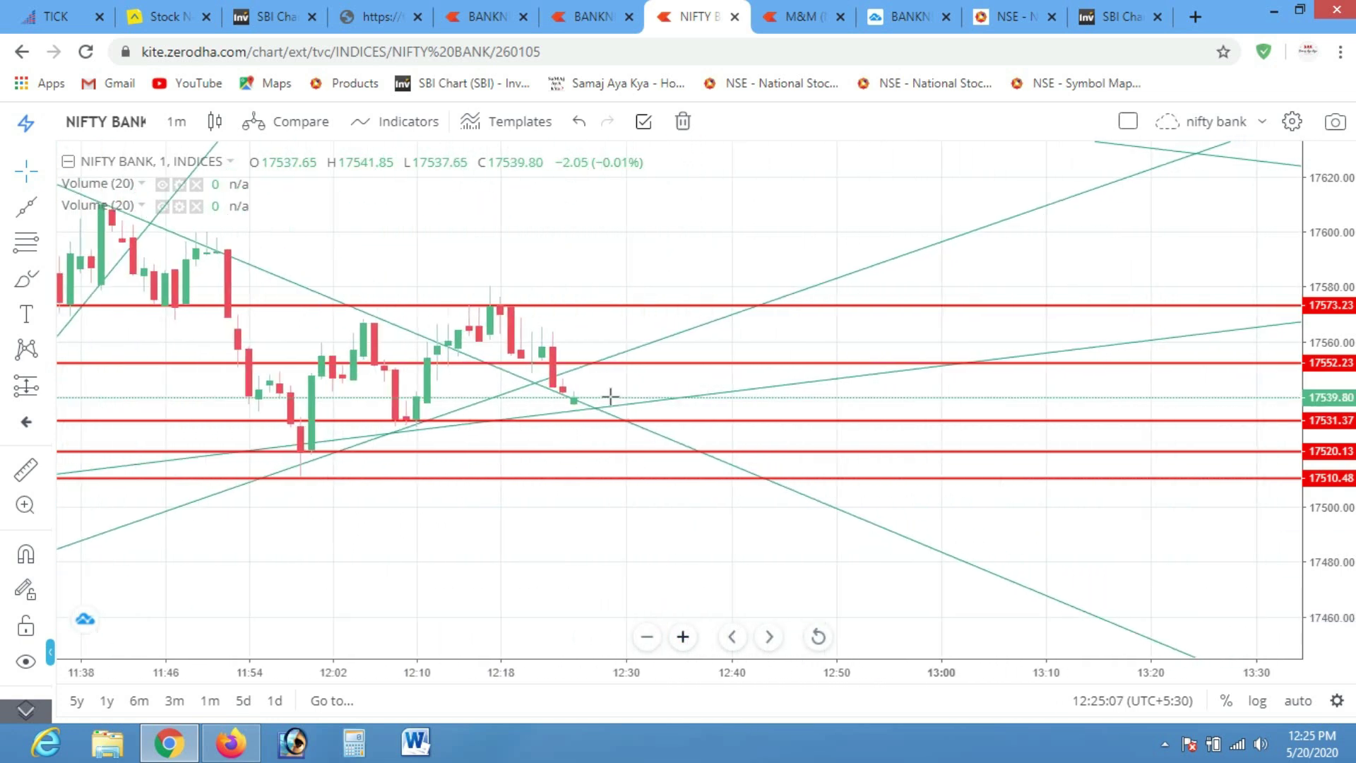
{"action": "left_click_drag", "start_coordinate": [509, 257], "coordinate": [841, 348]}
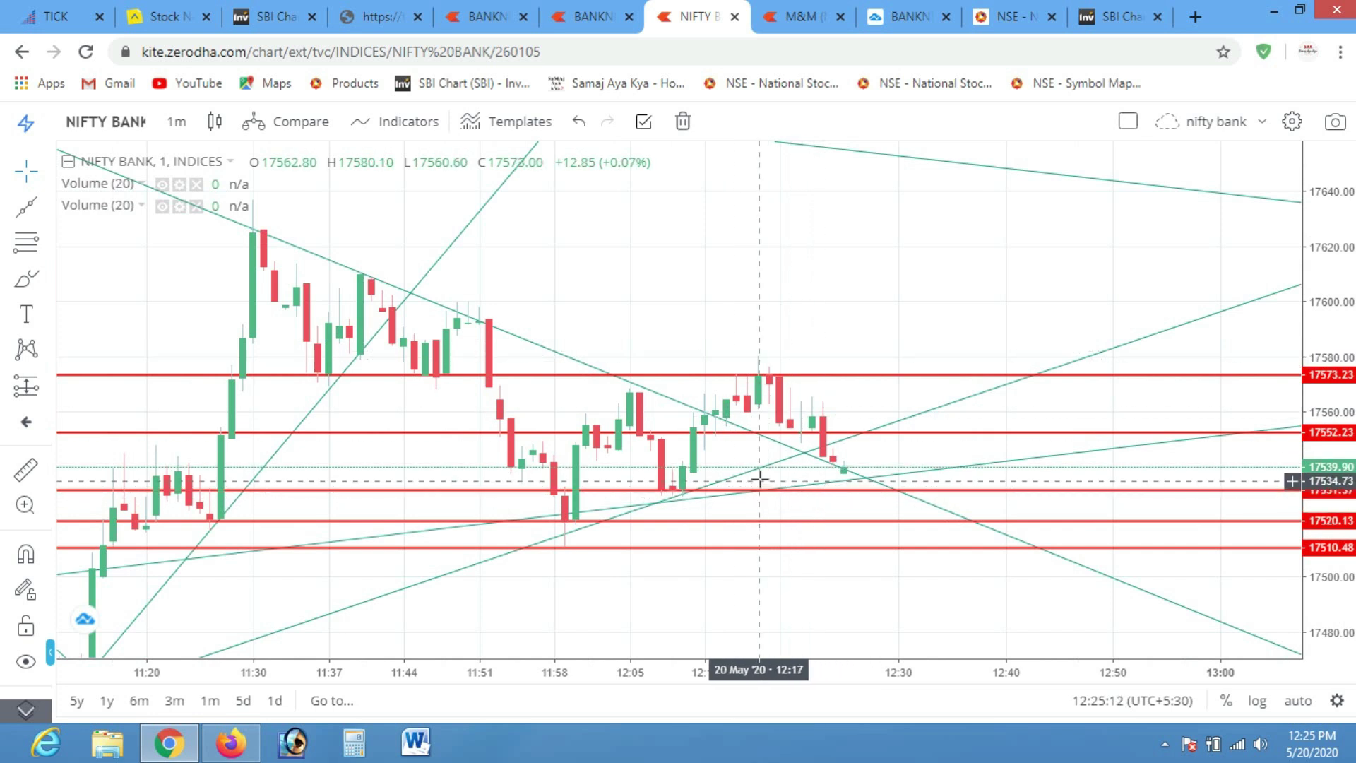
{"action": "key", "text": "ctrl+shift+1"}
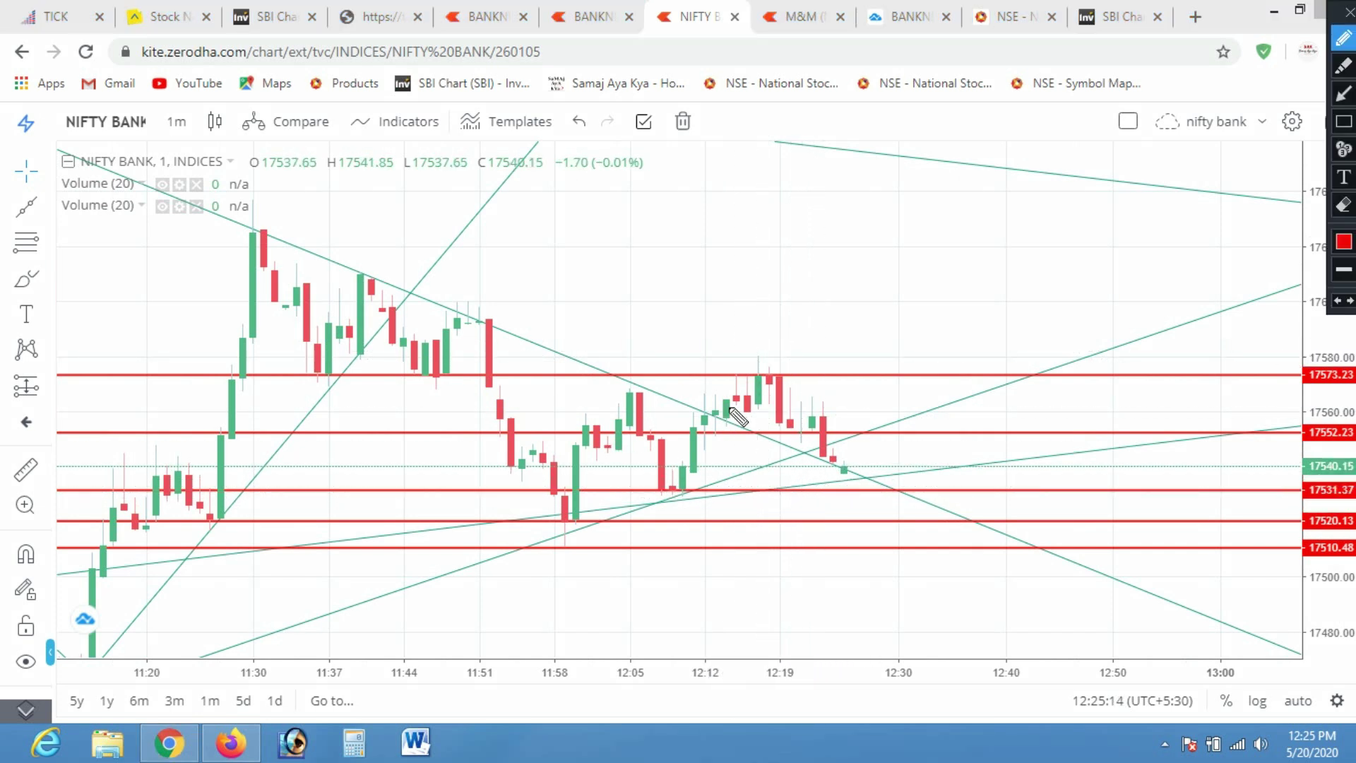
{"action": "mouse_move", "coordinate": [708, 421]}
{"action": "left_mouse_down"}
{"action": "mouse_move", "coordinate": [791, 399]}
{"action": "mouse_move", "coordinate": [841, 461]}
{"action": "left_mouse_up"}
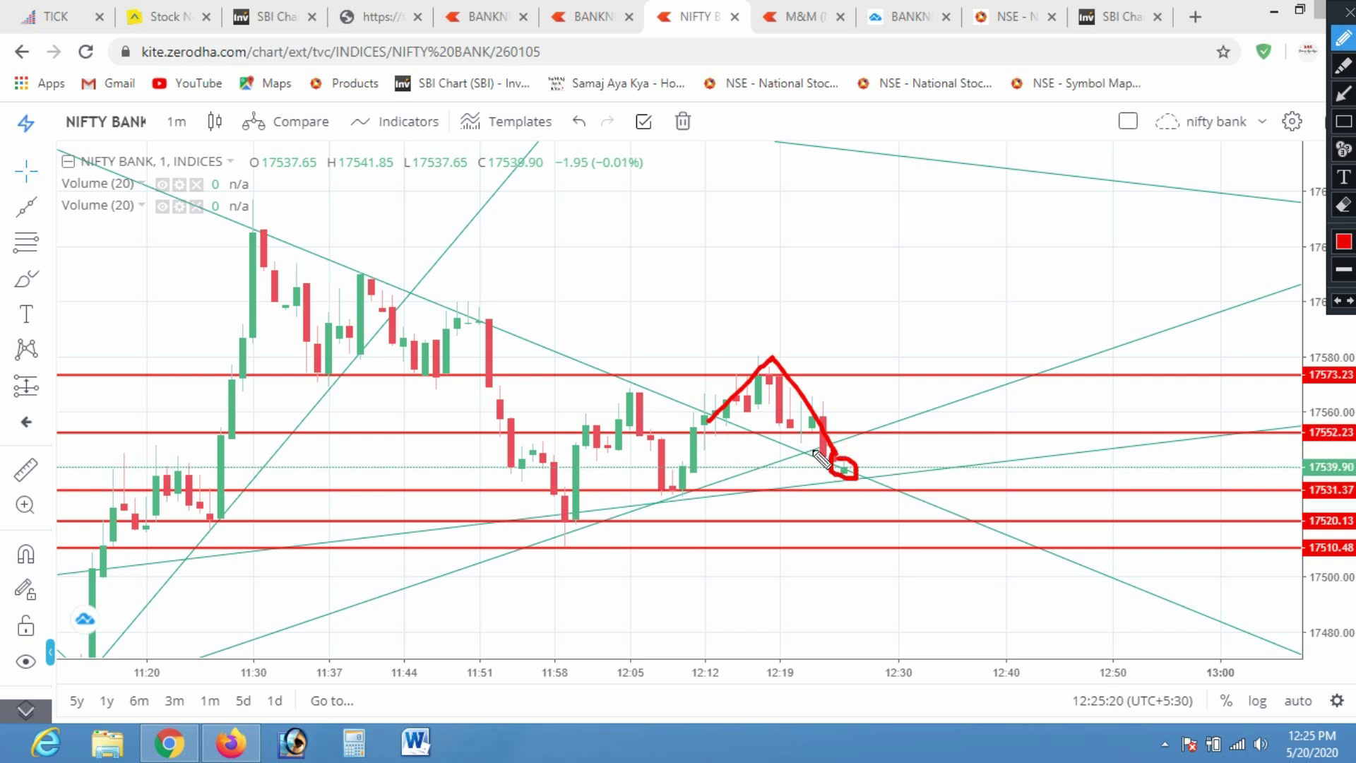
{"action": "key", "text": "Escape"}
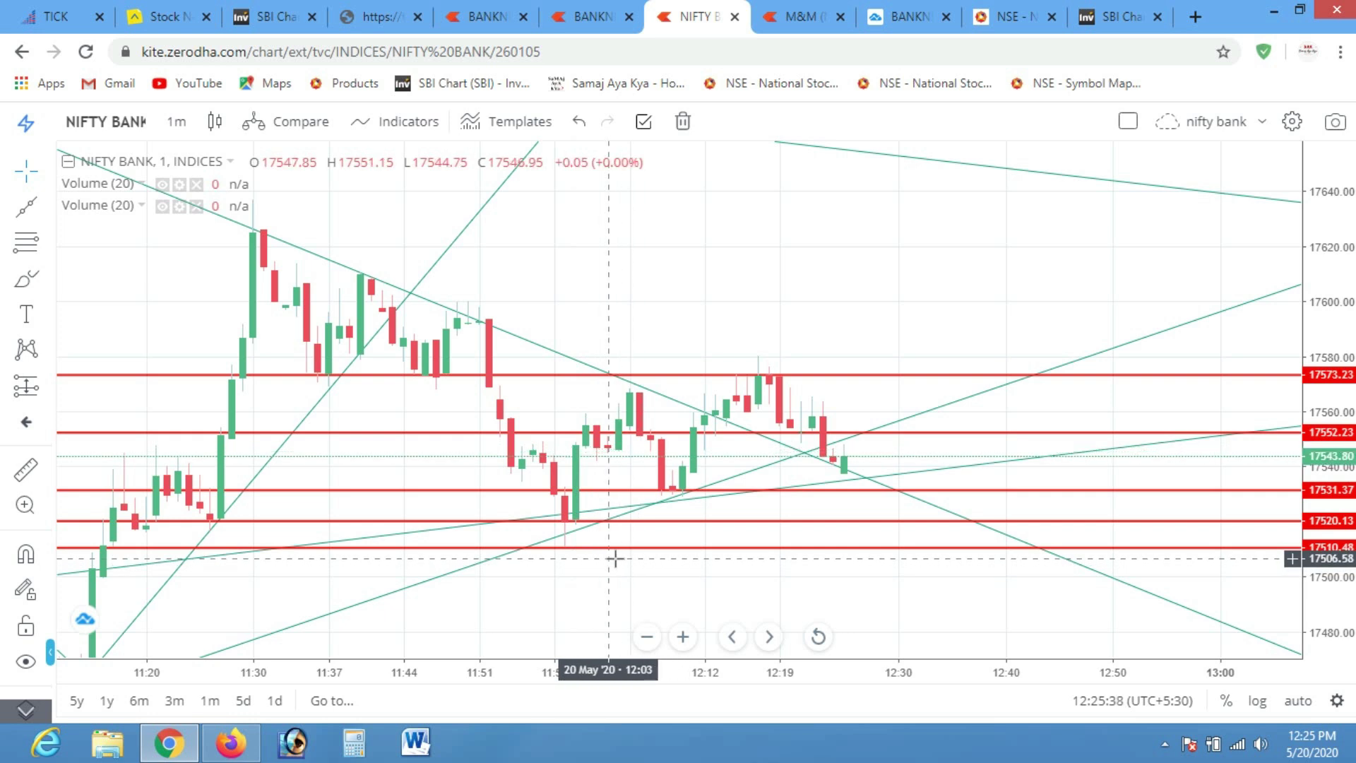
Mark the swing low just before 12:00 in red pen and clear the marking
{"action": "key", "text": "ctrl+shift+p"}
{"action": "mouse_move", "coordinate": [558, 487]}
{"action": "left_mouse_down"}
{"action": "mouse_move", "coordinate": [565, 547]}
{"action": "mouse_move", "coordinate": [537, 558]}
{"action": "mouse_move", "coordinate": [554, 540]}
{"action": "left_mouse_up"}
{"action": "key", "text": "ctrl+shift+p"}
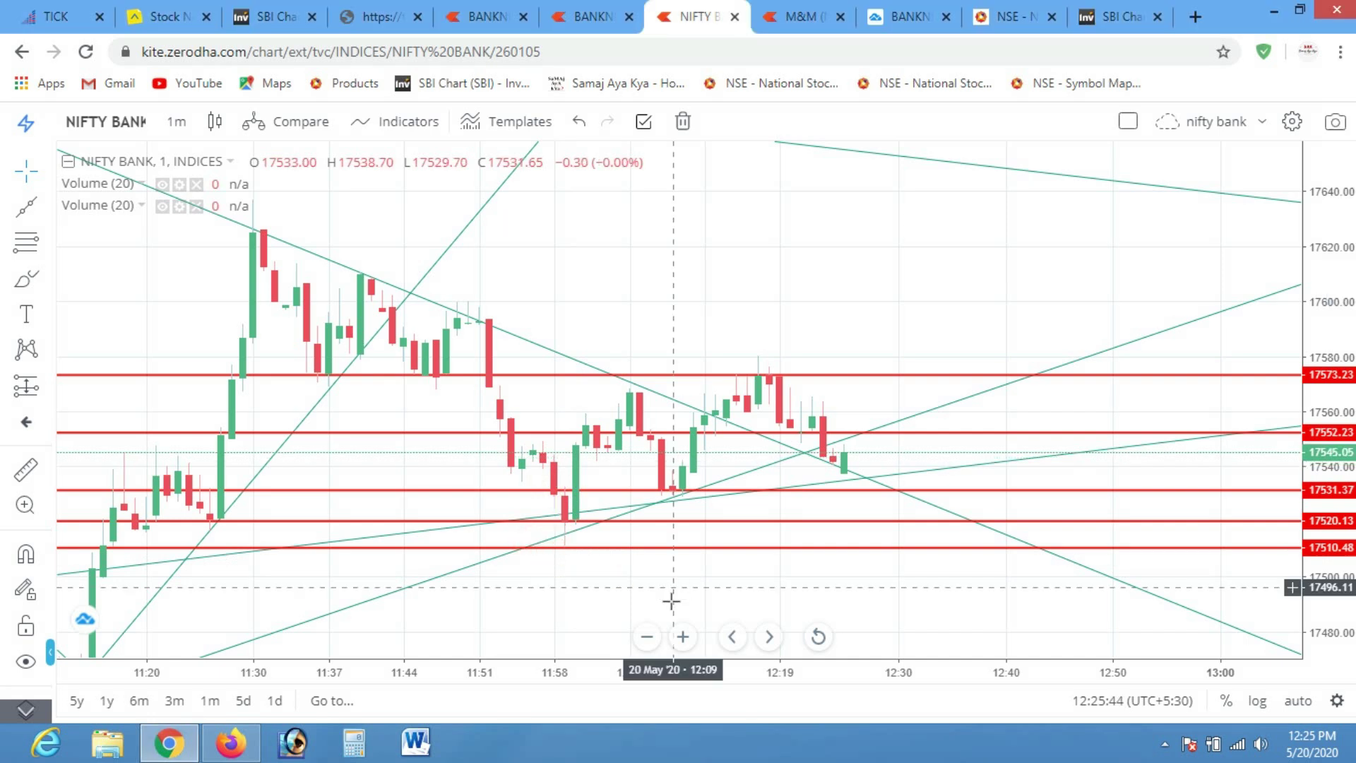
Circle in red pen the low near 11:46 and the 11:30 high, and clear the markings
{"action": "left_click", "coordinate": [731, 636]}
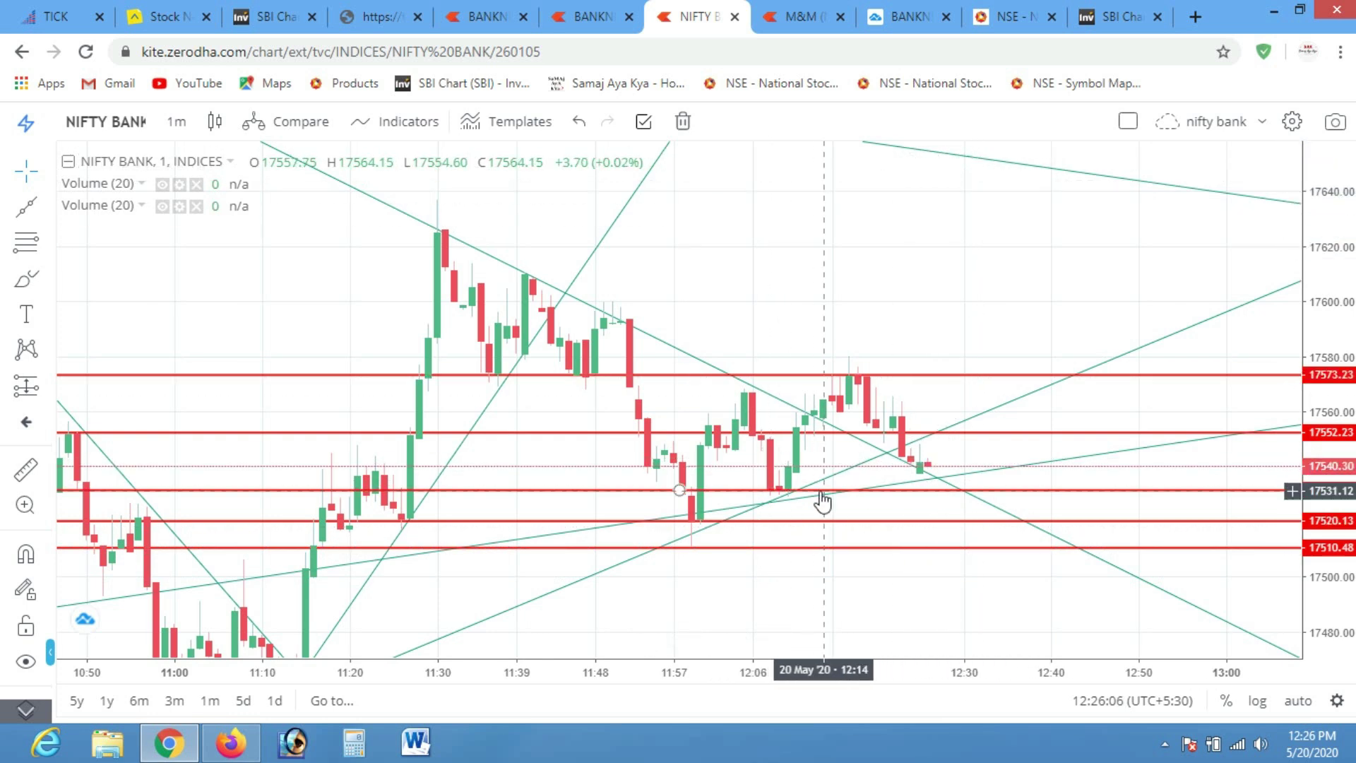
{"action": "left_click", "coordinate": [684, 636]}
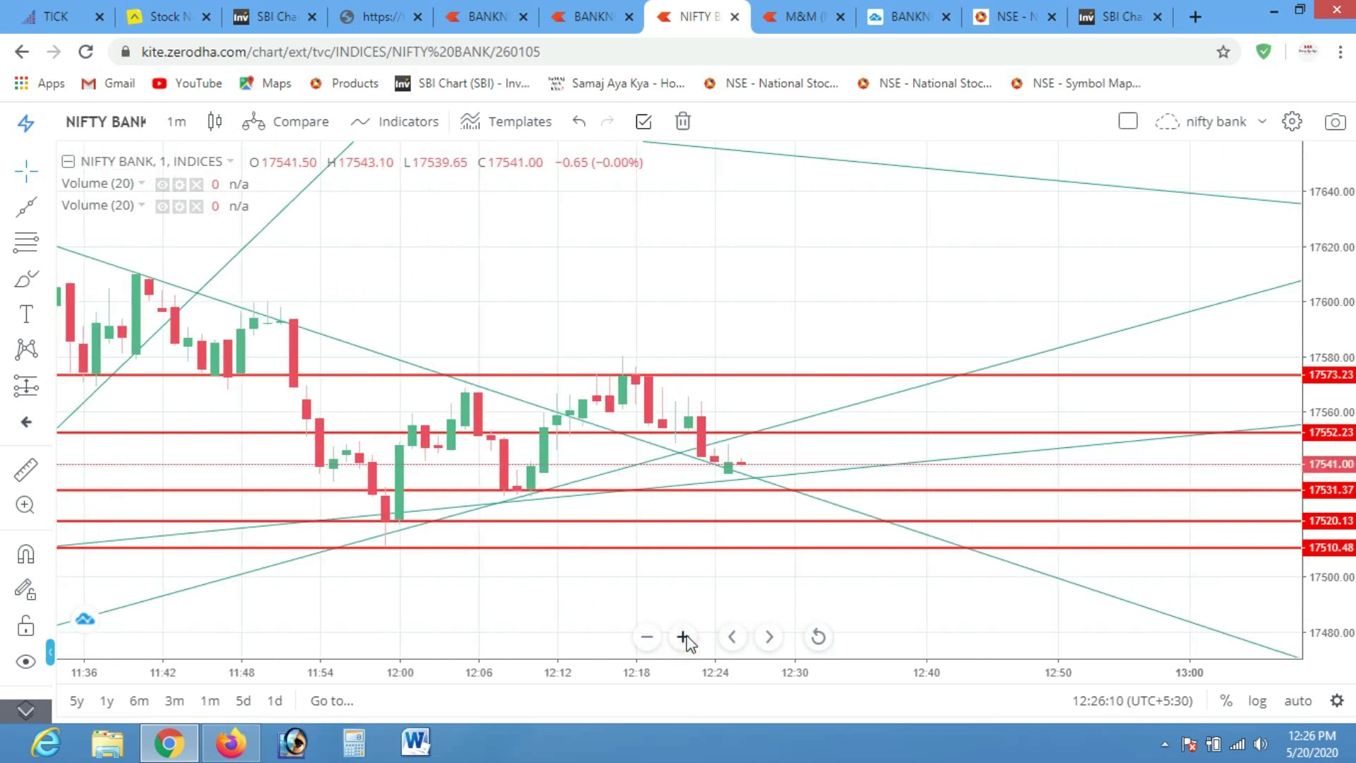
{"action": "left_click", "coordinate": [647, 636]}
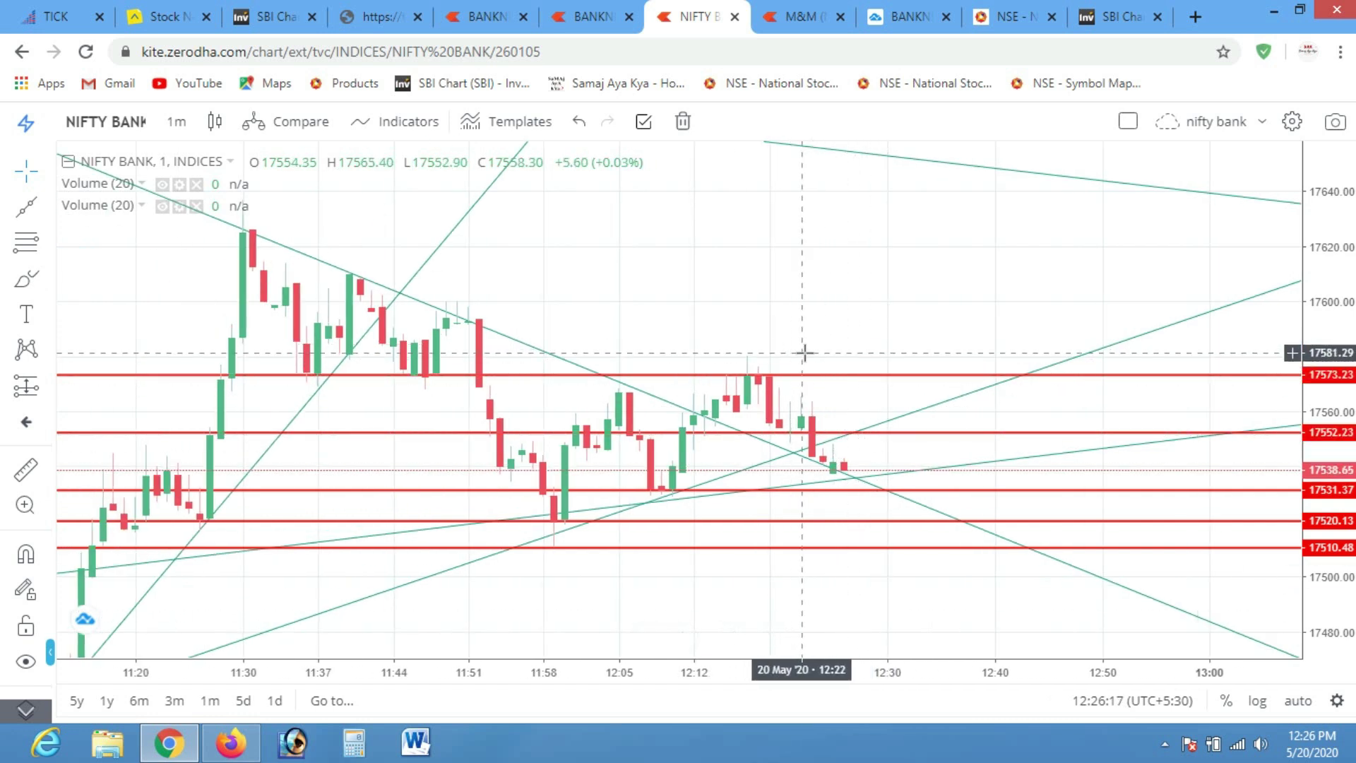
{"action": "left_click", "coordinate": [647, 638]}
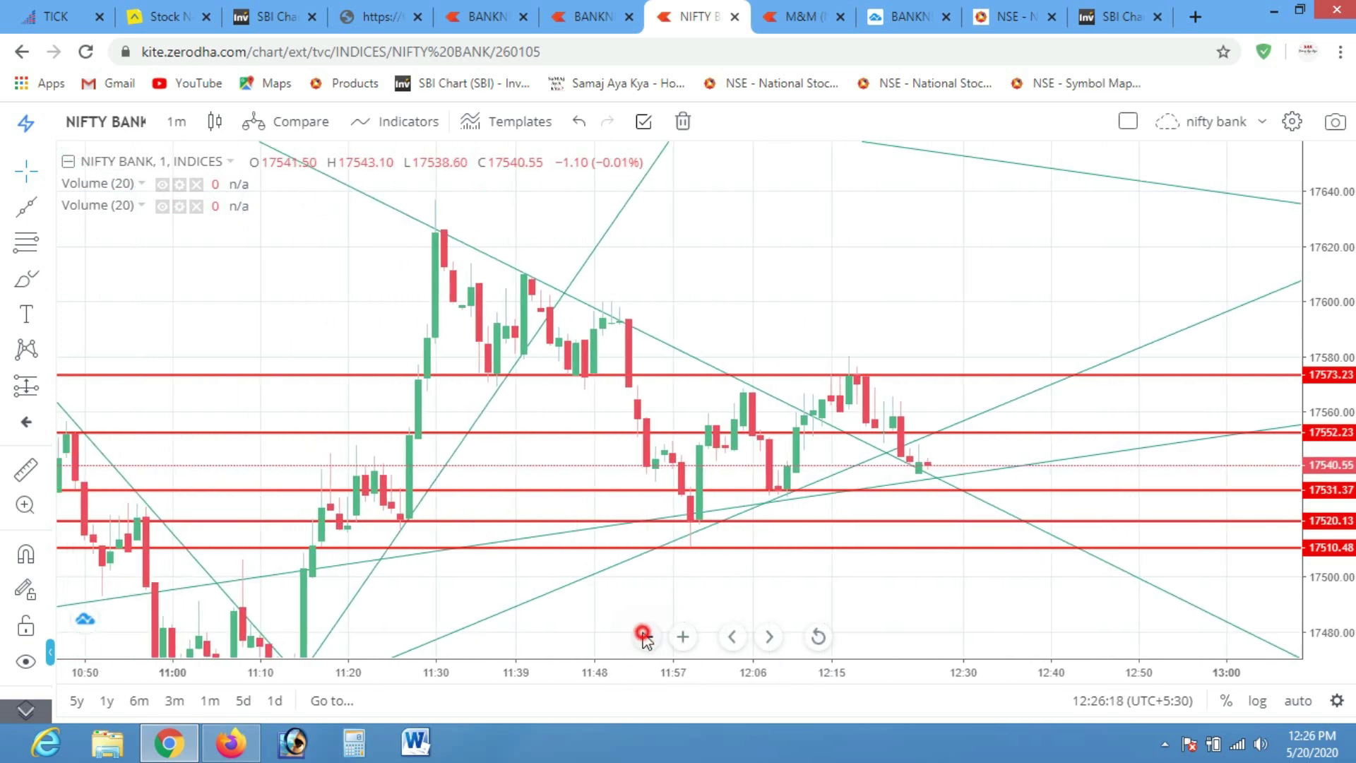
{"action": "left_click", "coordinate": [647, 638]}
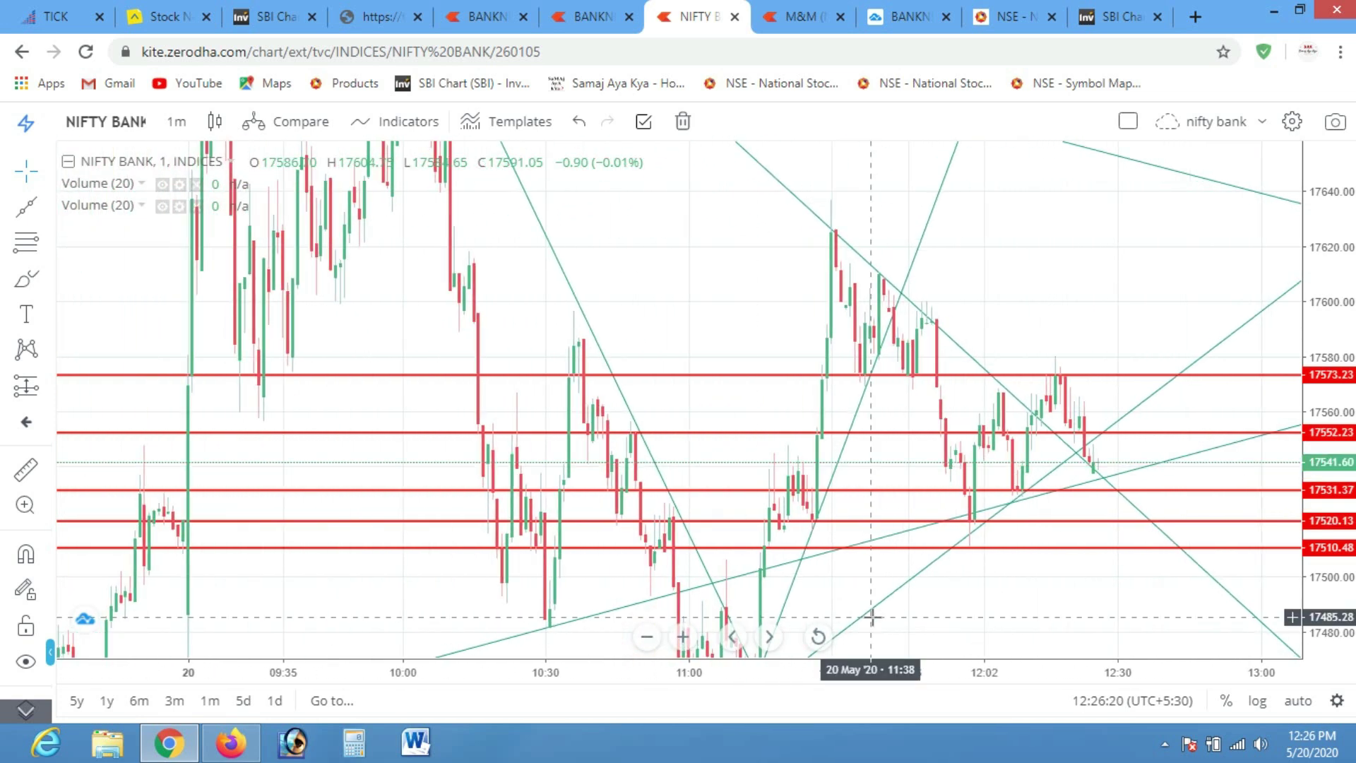
{"action": "key", "text": "ctrl+shift+1"}
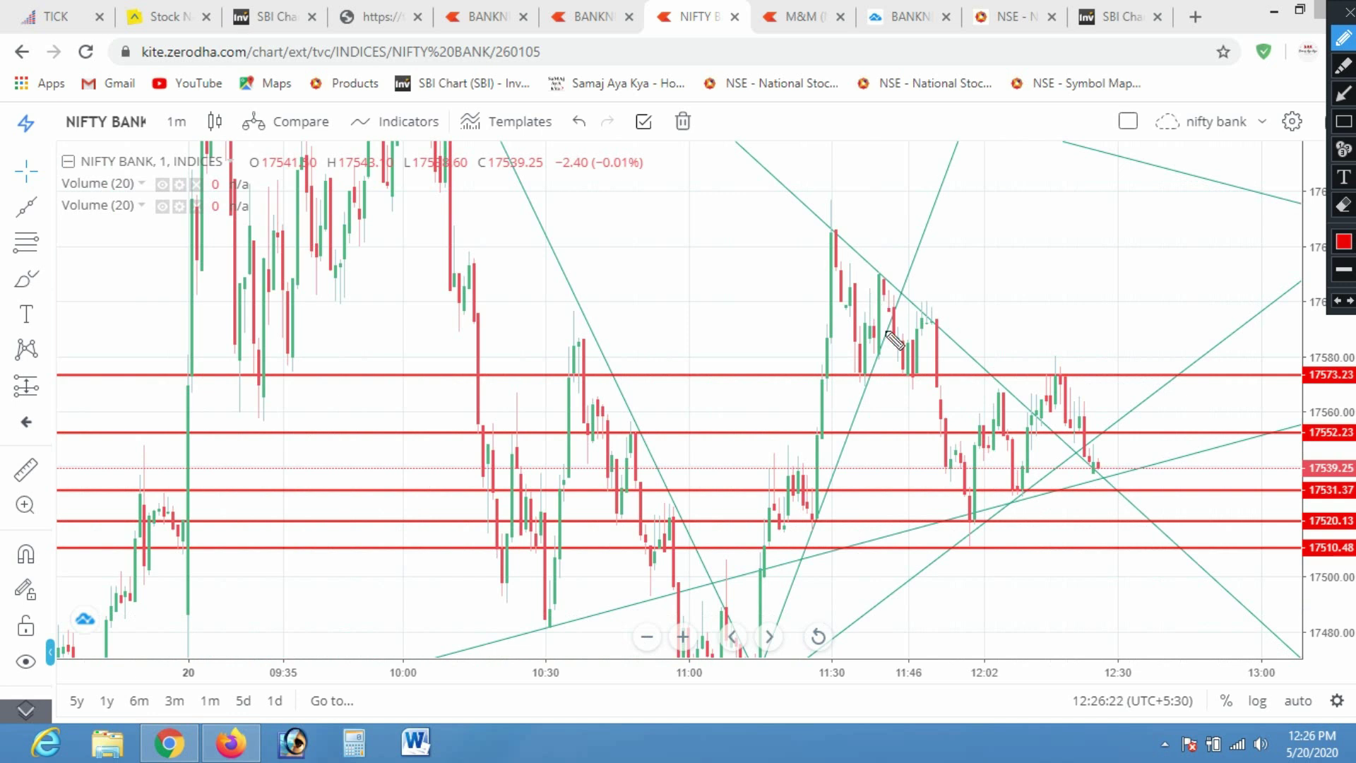
{"action": "left_click_drag", "start_coordinate": [907, 366], "coordinate": [927, 353]}
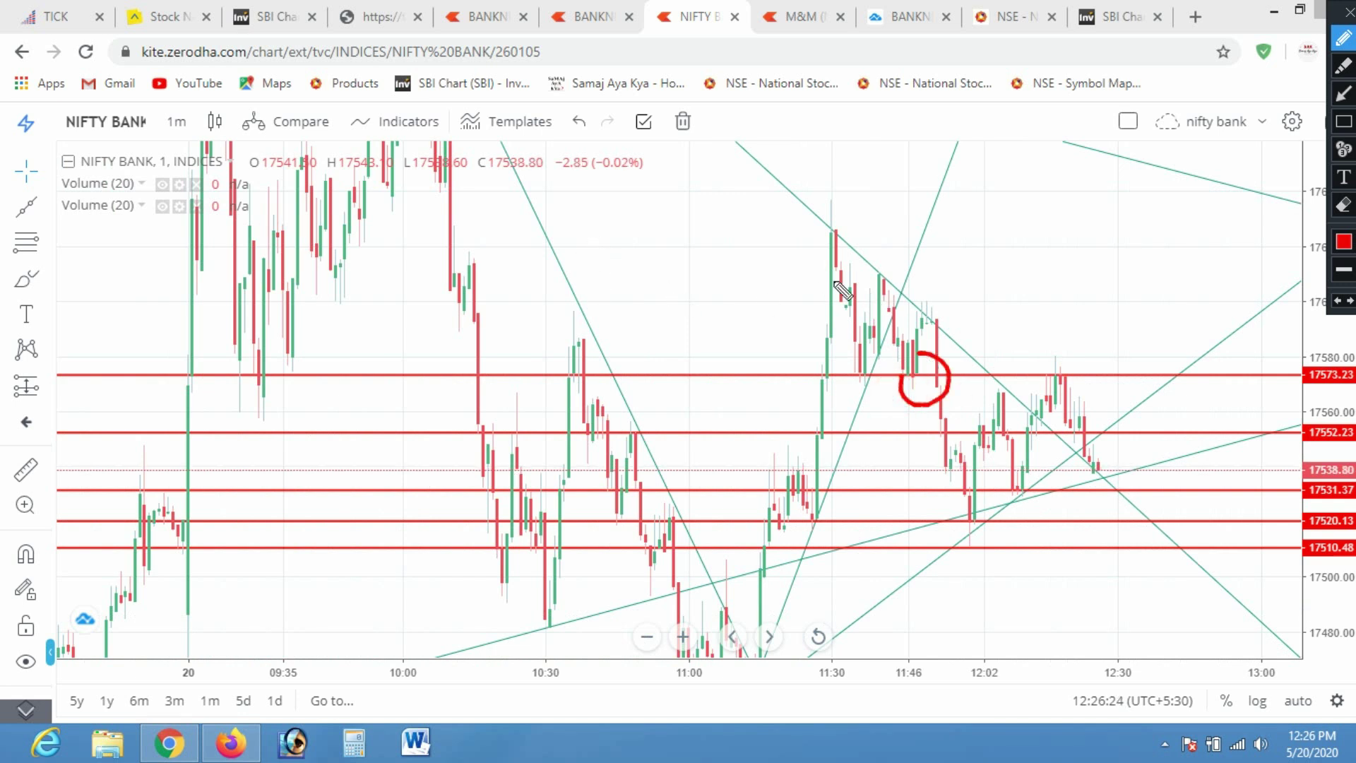
{"action": "left_click_drag", "start_coordinate": [818, 221], "coordinate": [816, 222]}
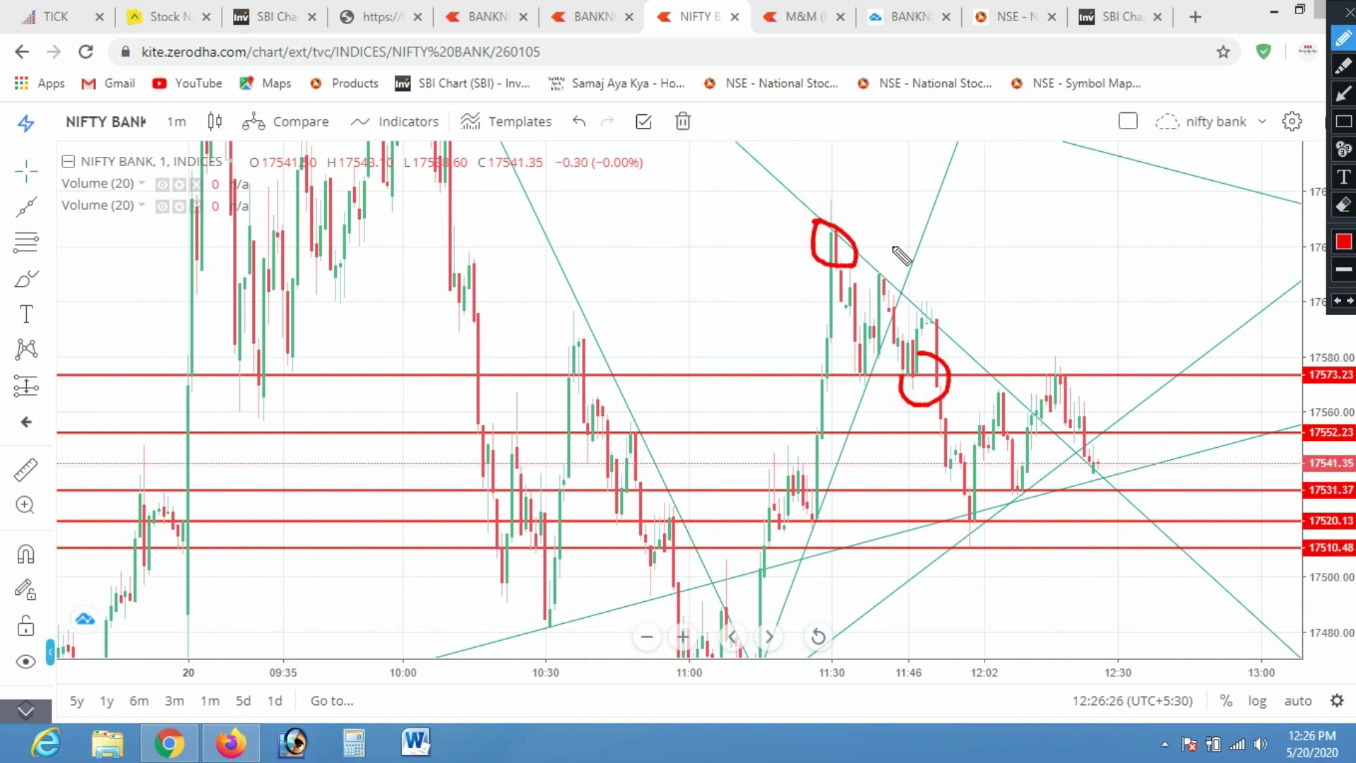
{"action": "key", "text": "Escape"}
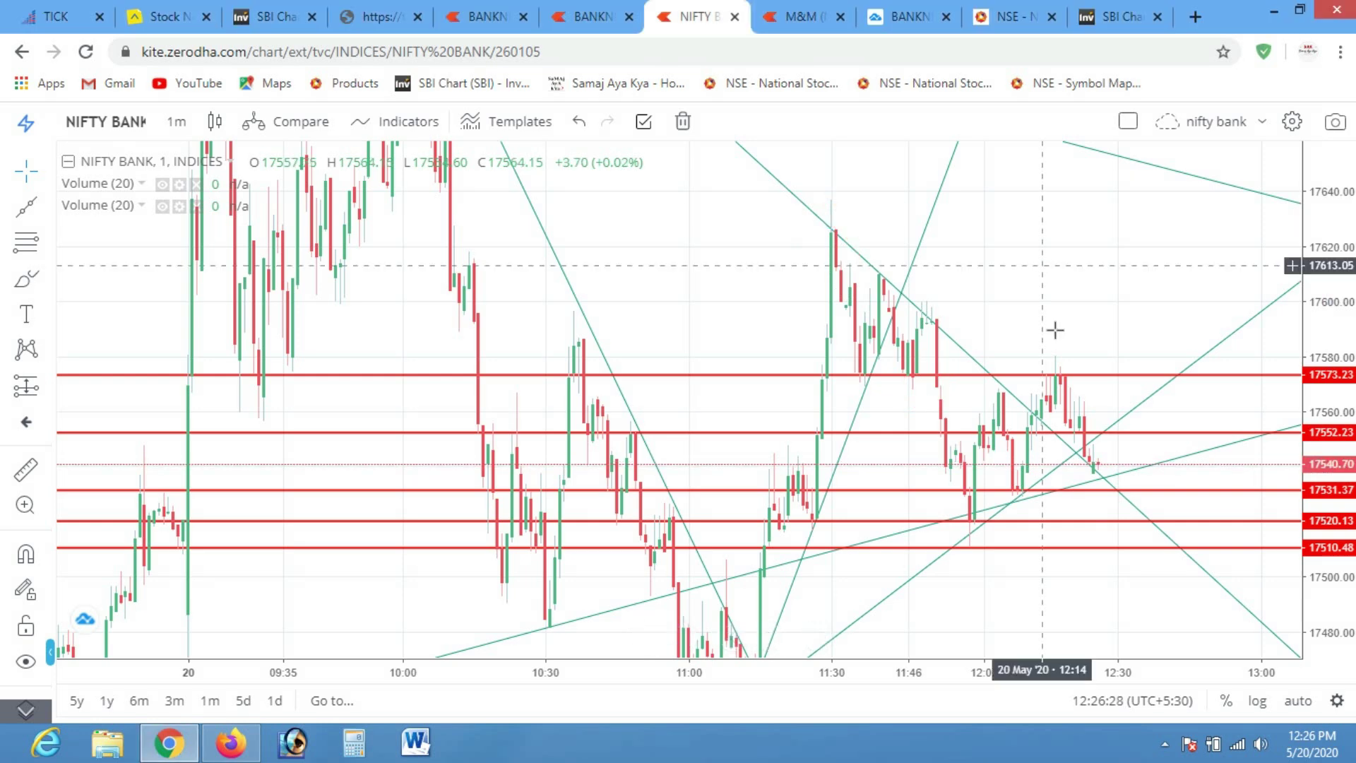
Switch to StockNote, open the pending 17695.00 BANKNIFTY sell order for modification, and close it without submitting
{"action": "left_click", "coordinate": [683, 638]}
{"action": "left_click", "coordinate": [683, 637]}
{"action": "left_click", "coordinate": [684, 637]}
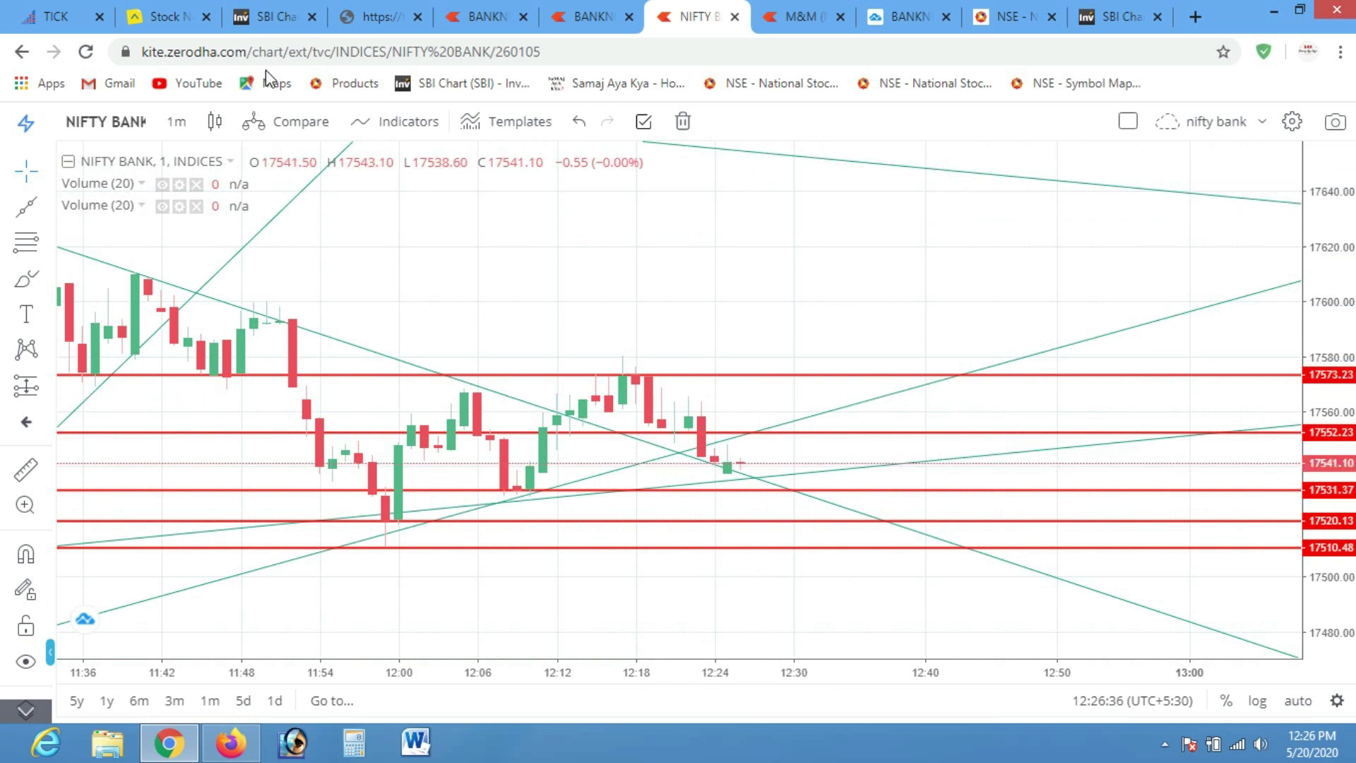
{"action": "left_click", "coordinate": [164, 17]}
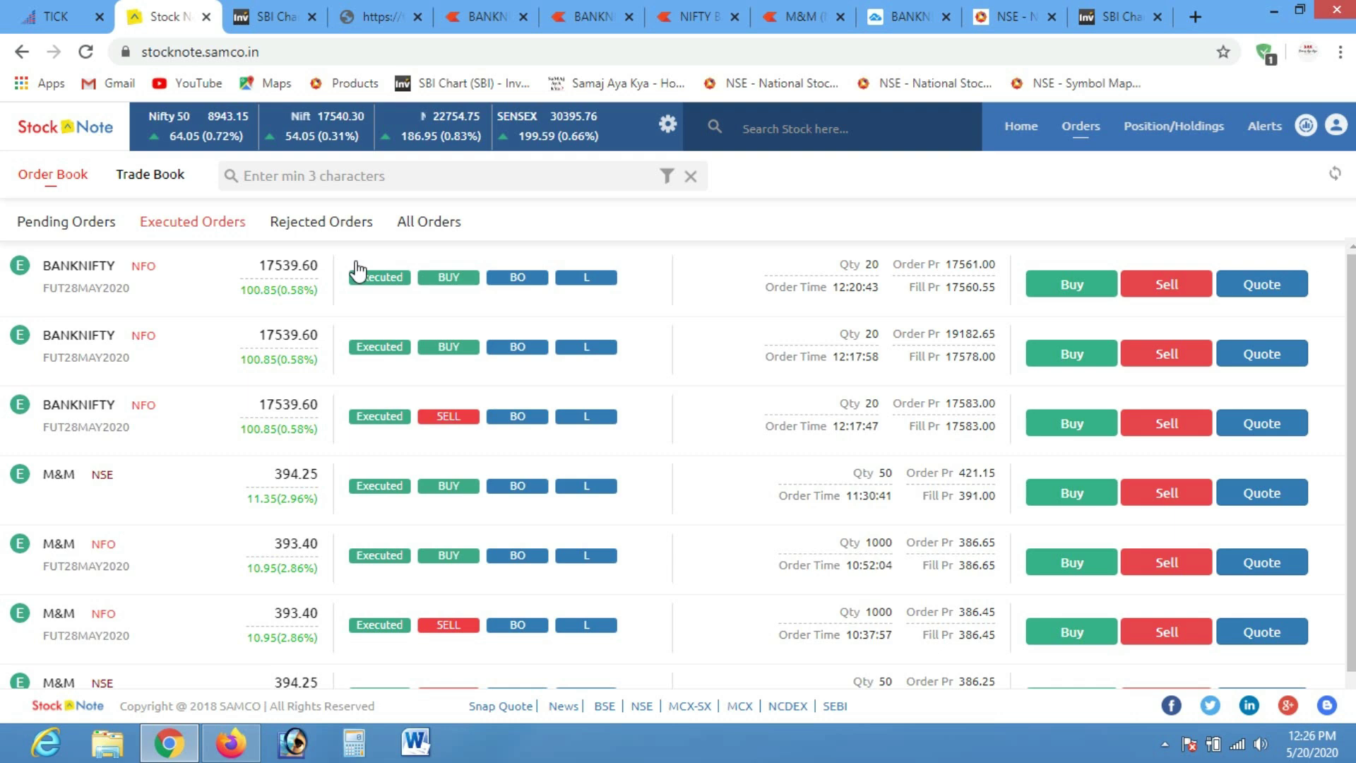
{"action": "left_click", "coordinate": [55, 223]}
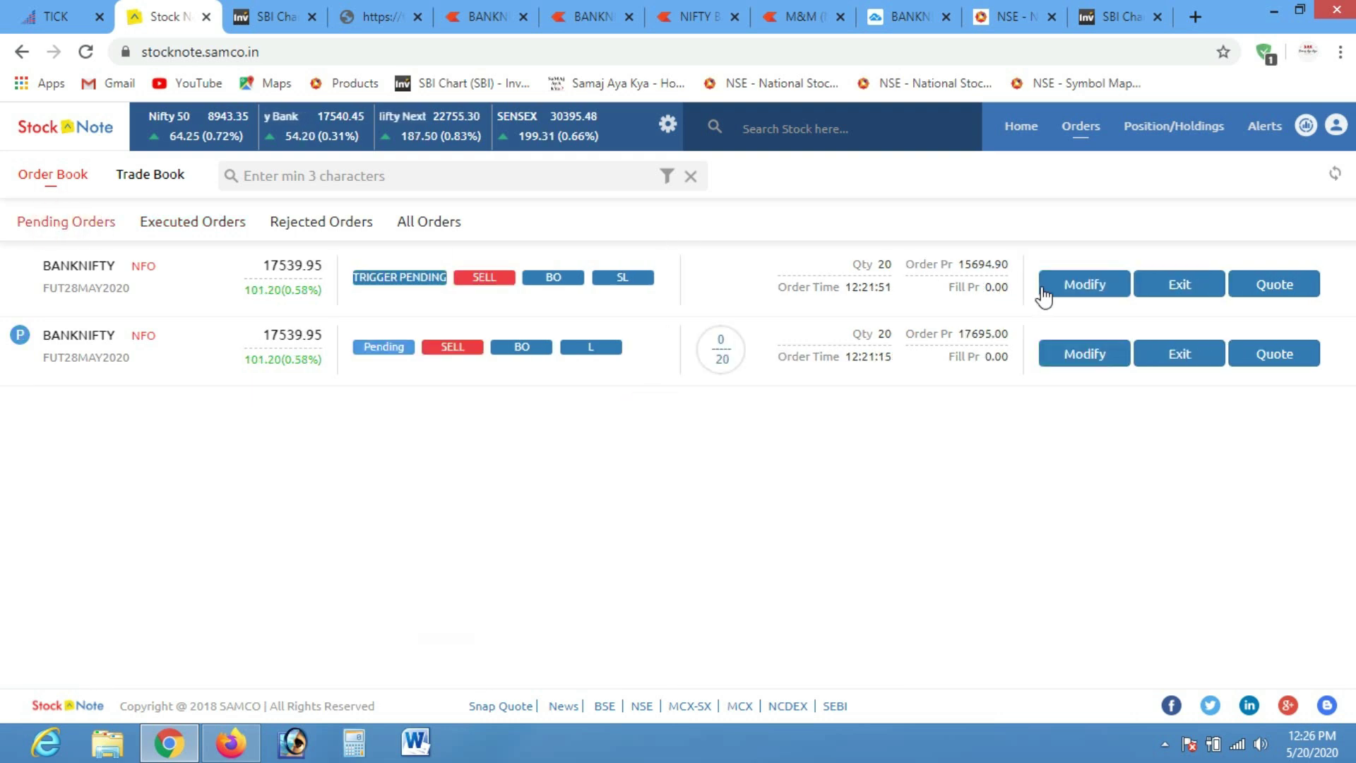
{"action": "left_click", "coordinate": [1075, 355]}
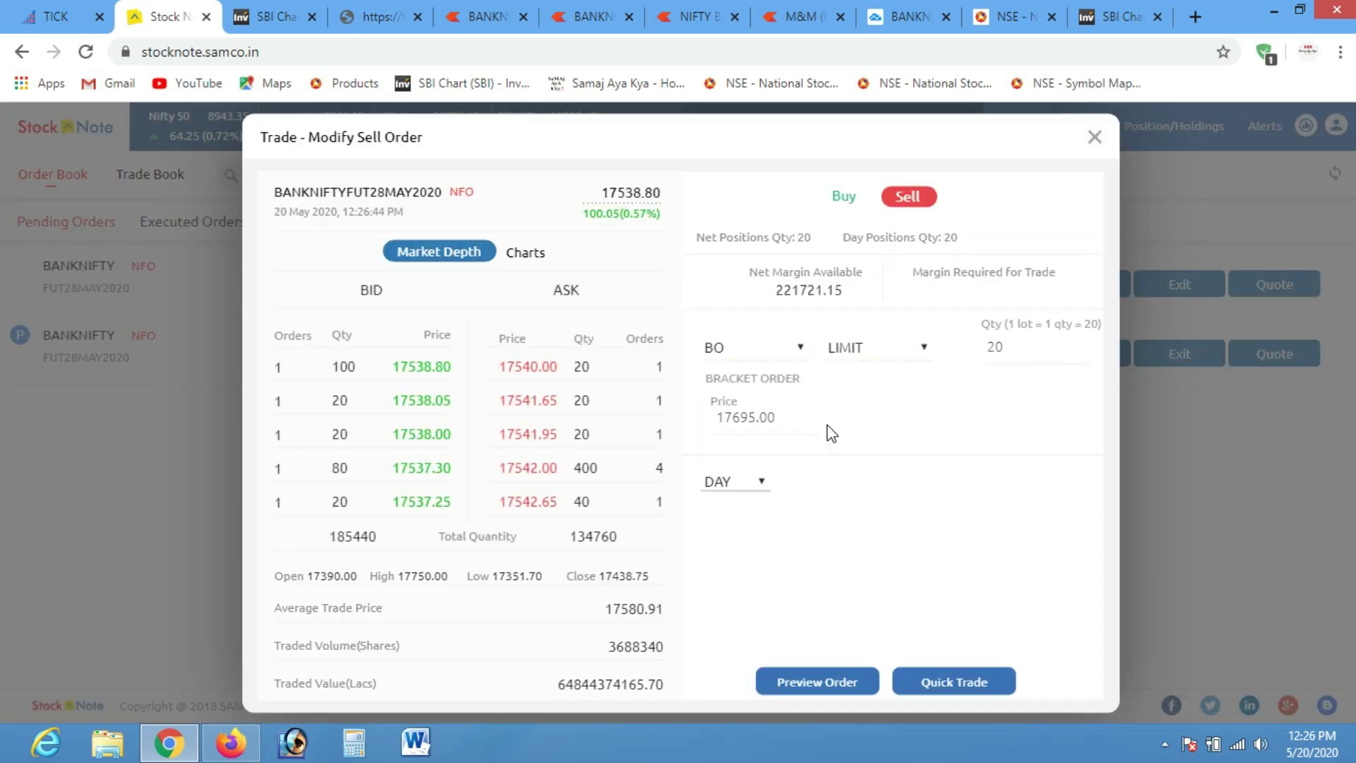
{"action": "left_click", "coordinate": [785, 417]}
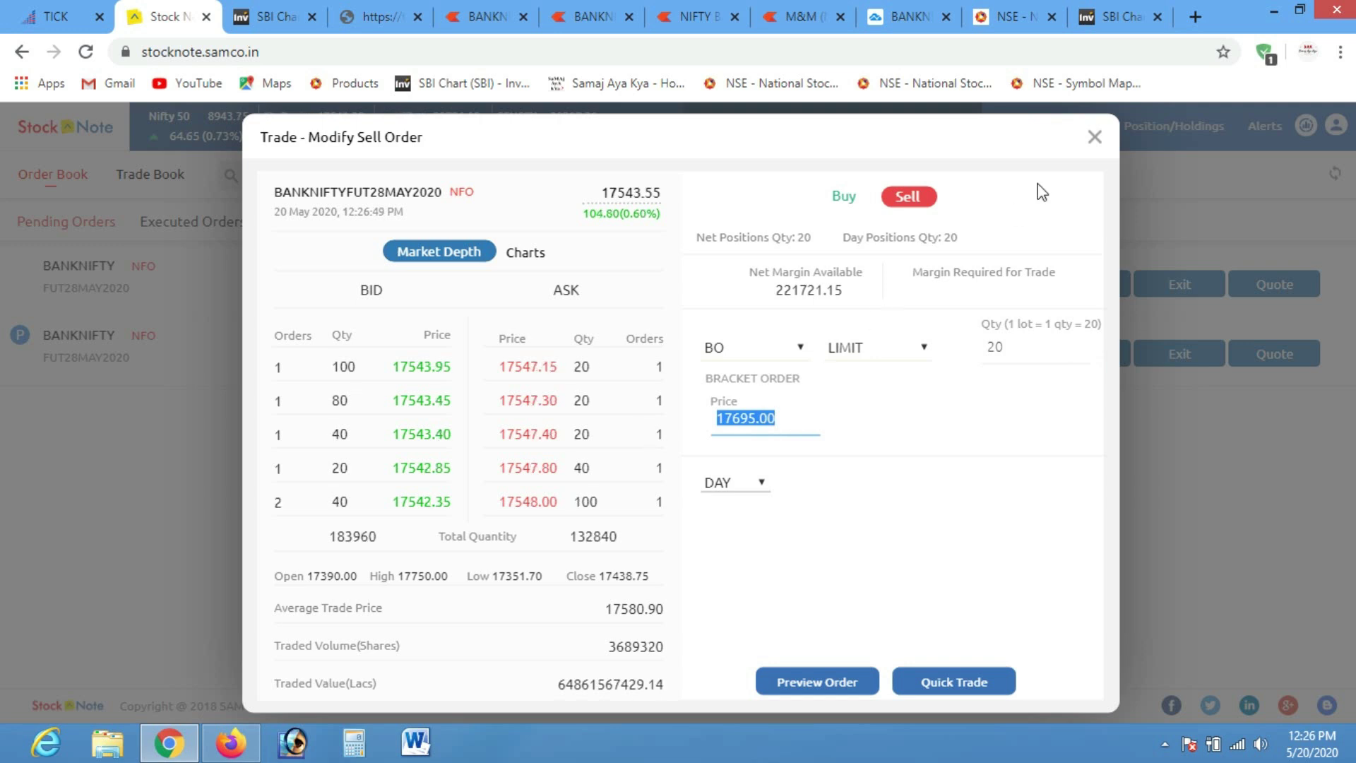
{"action": "left_click", "coordinate": [1094, 137]}
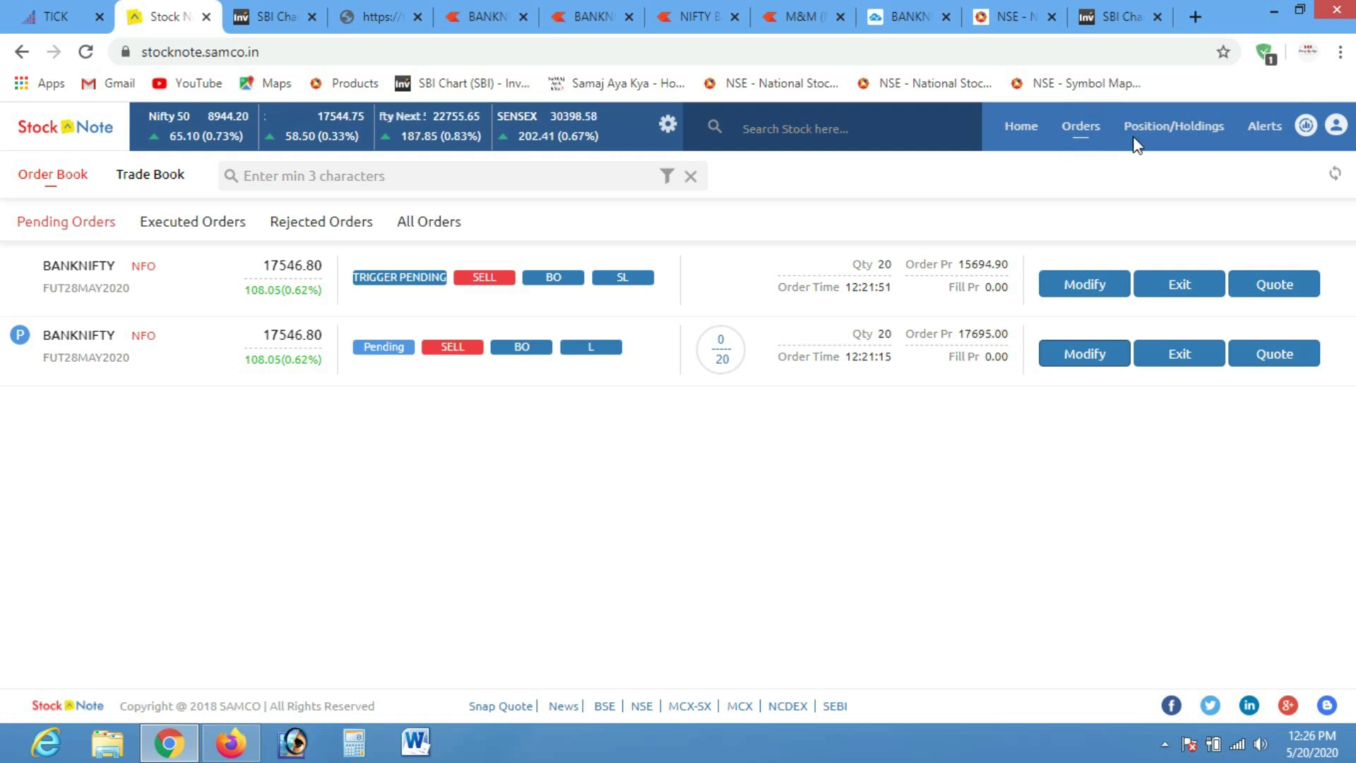
Review the executed orders and open the Position/Holdings page
{"action": "left_click", "coordinate": [182, 228]}
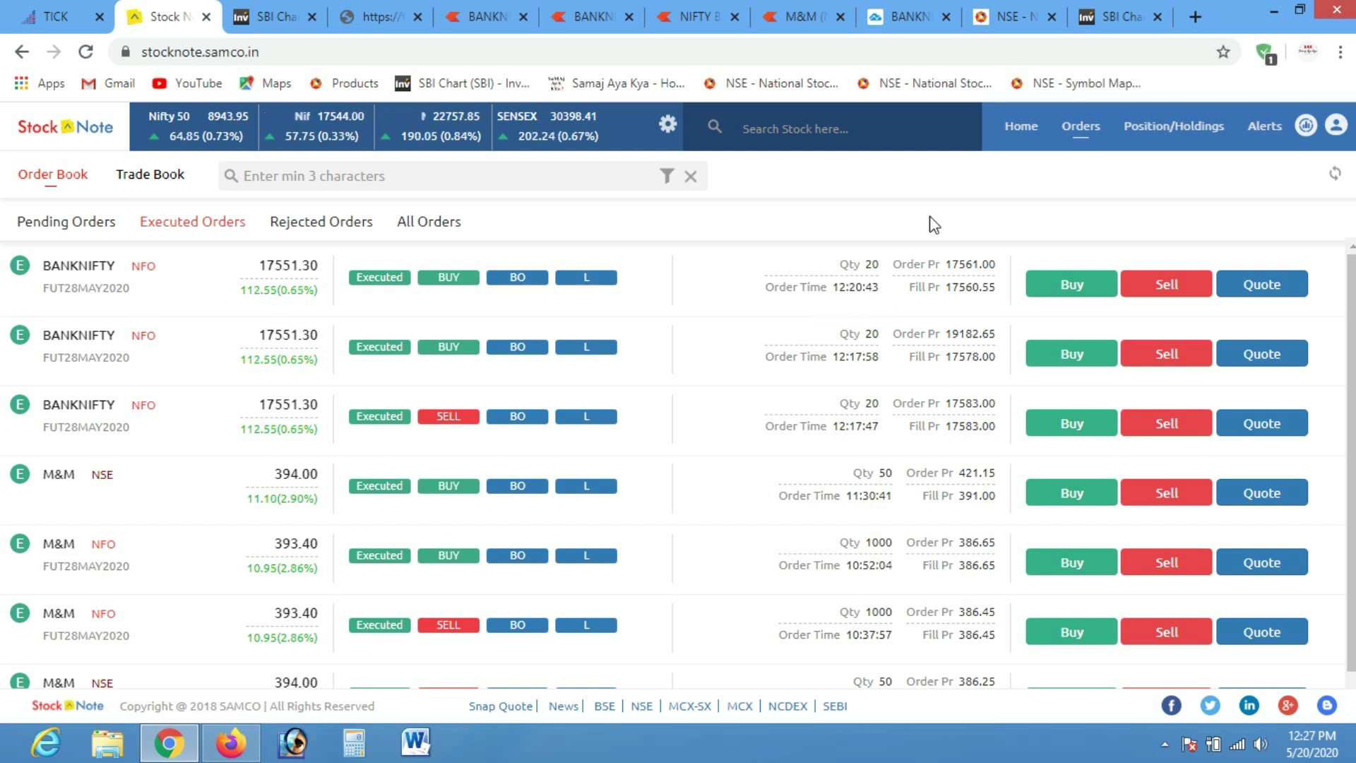
{"action": "left_click", "coordinate": [1172, 127]}
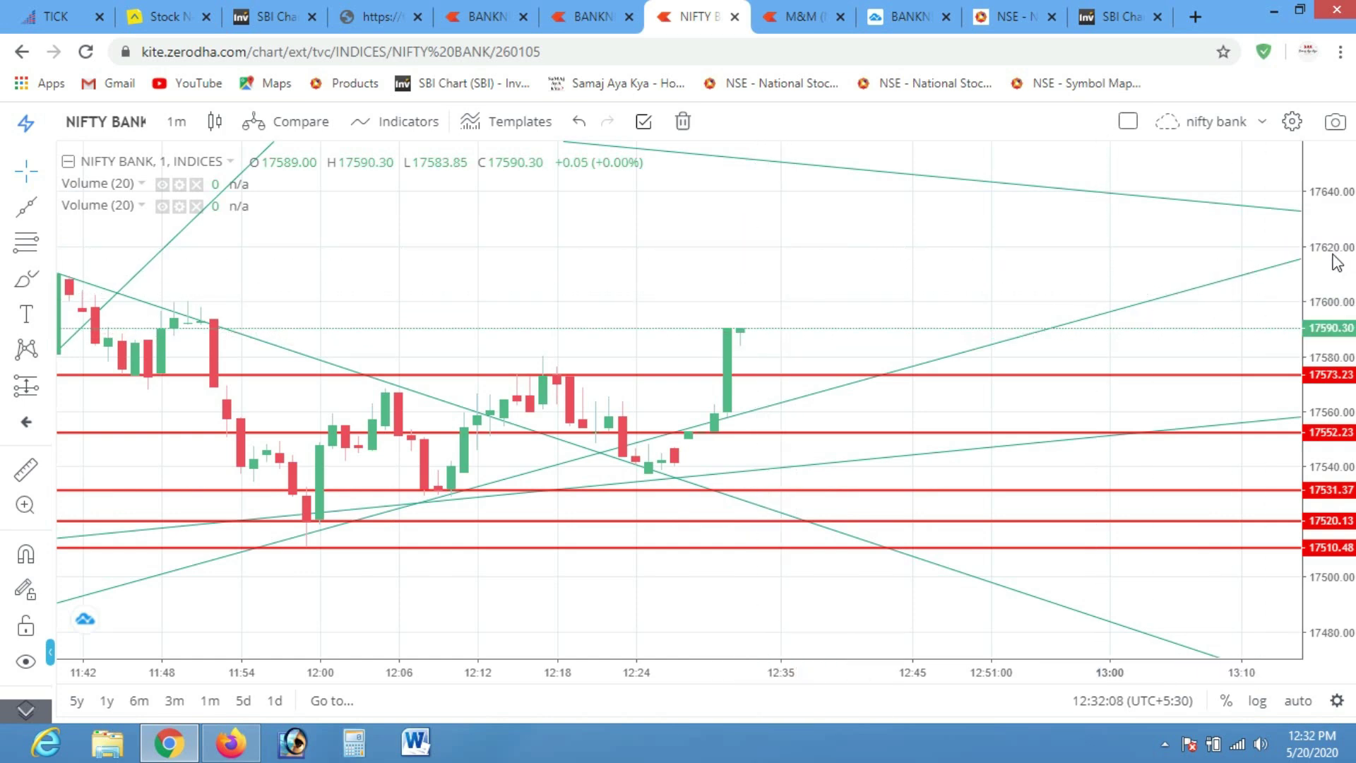
Compress the chart's price scale to include the 17662.01 line, and check and reload the positions page in StockNote
{"action": "left_click_drag", "start_coordinate": [1334, 256], "coordinate": [1332, 301]}
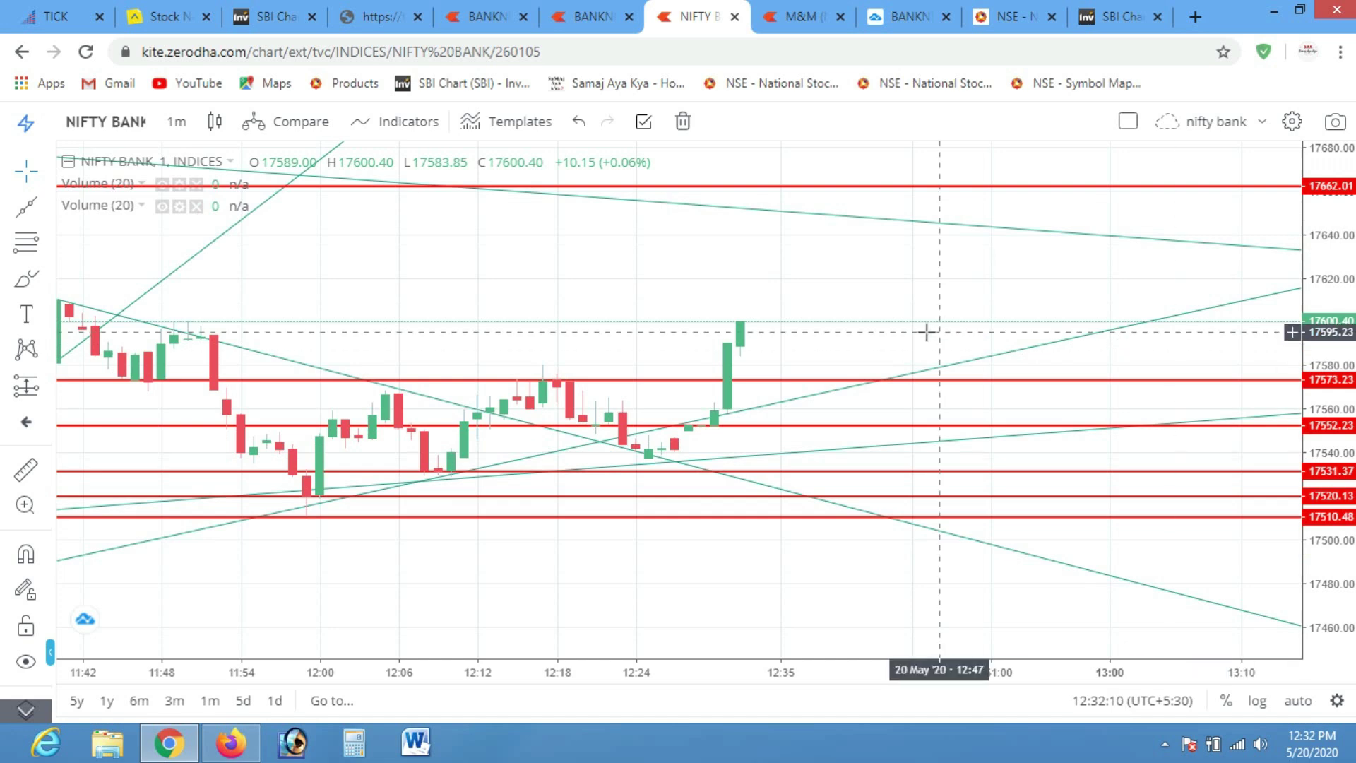
{"action": "left_click", "coordinate": [168, 20]}
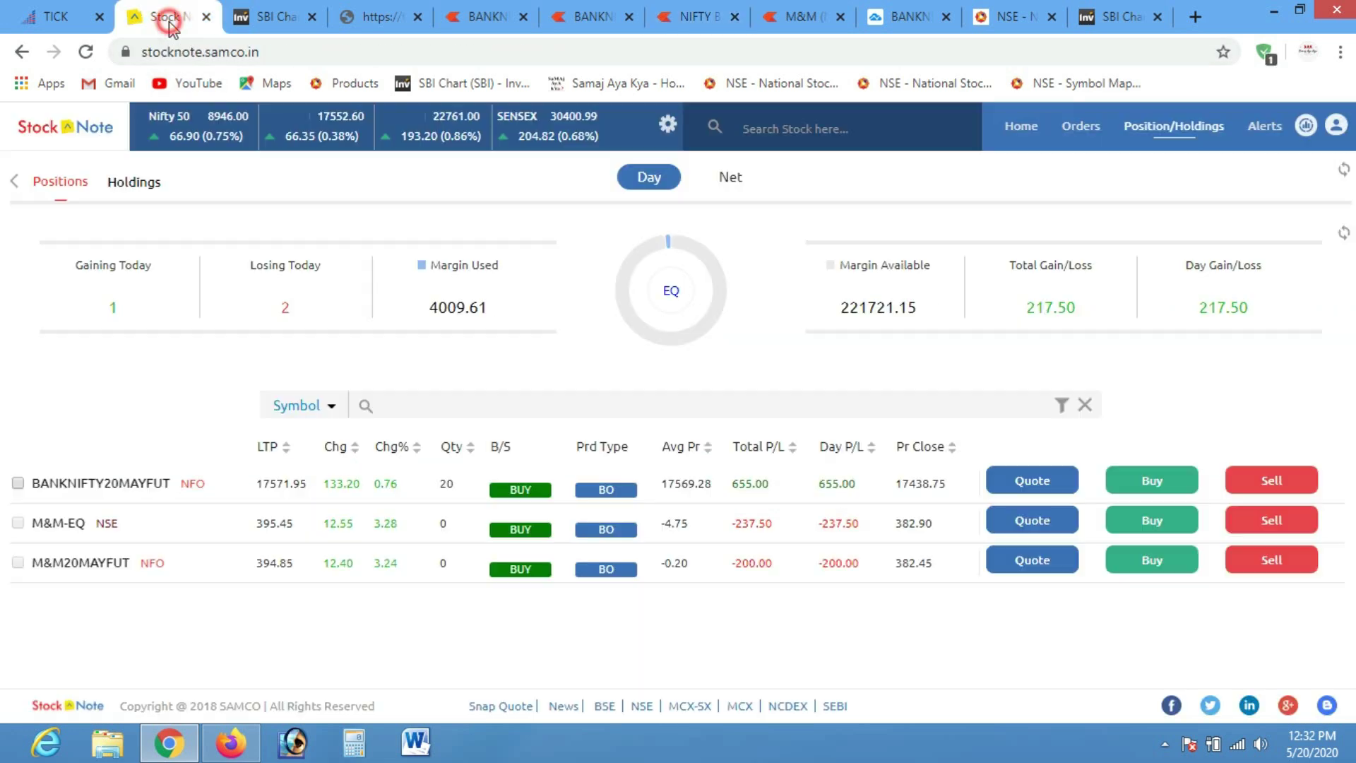
{"action": "left_click", "coordinate": [1081, 127]}
{"action": "left_click", "coordinate": [1146, 133]}
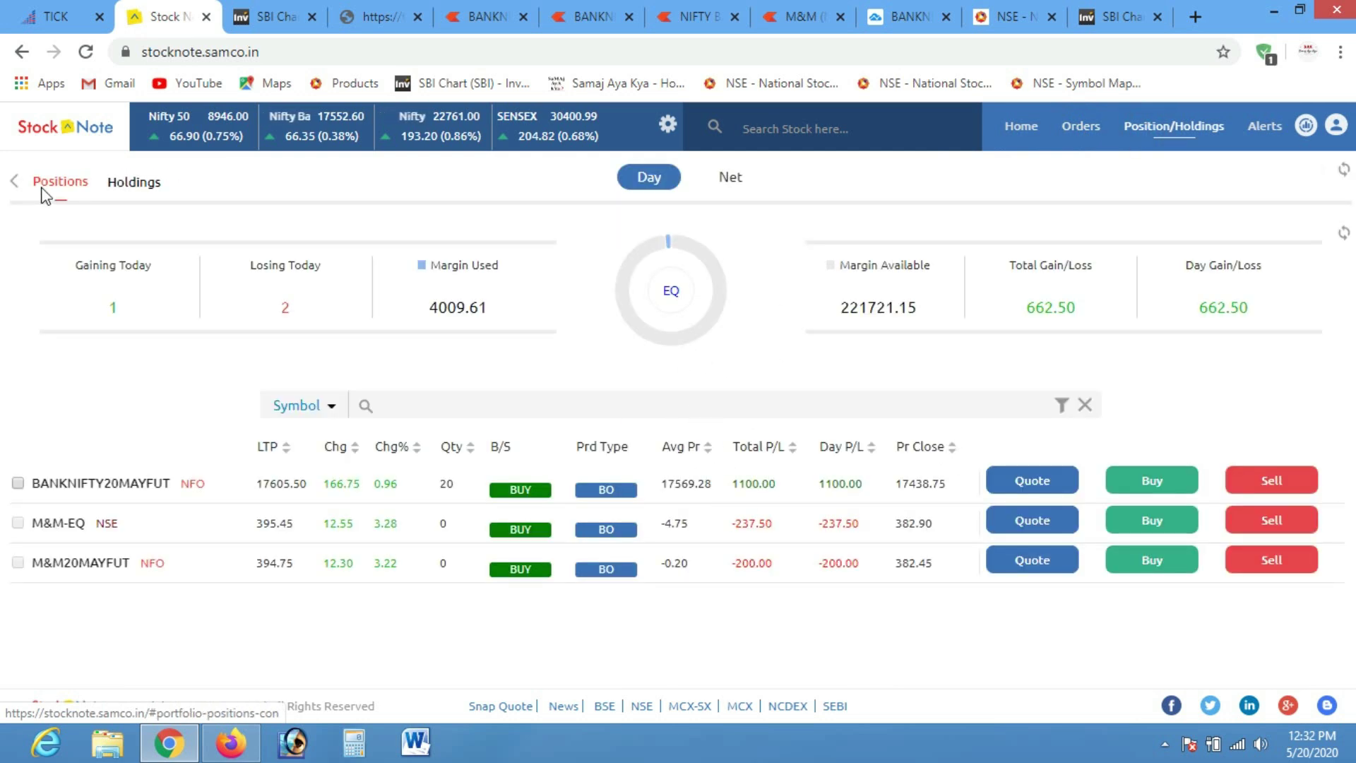
{"action": "left_click", "coordinate": [84, 55]}
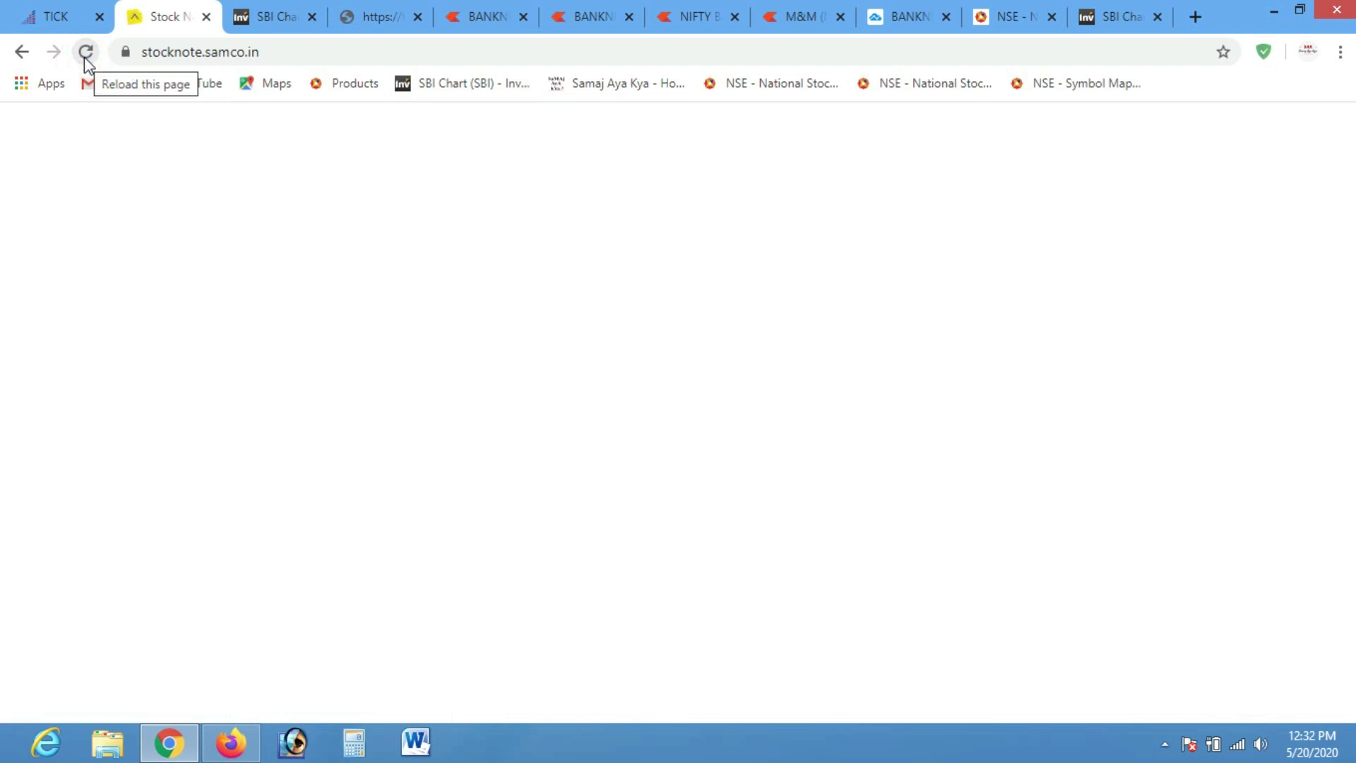
Examine the price move after 12:30 against the 17662.01 line on the Nifty Bank chart, and return to StockNote
{"action": "left_click", "coordinate": [698, 18]}
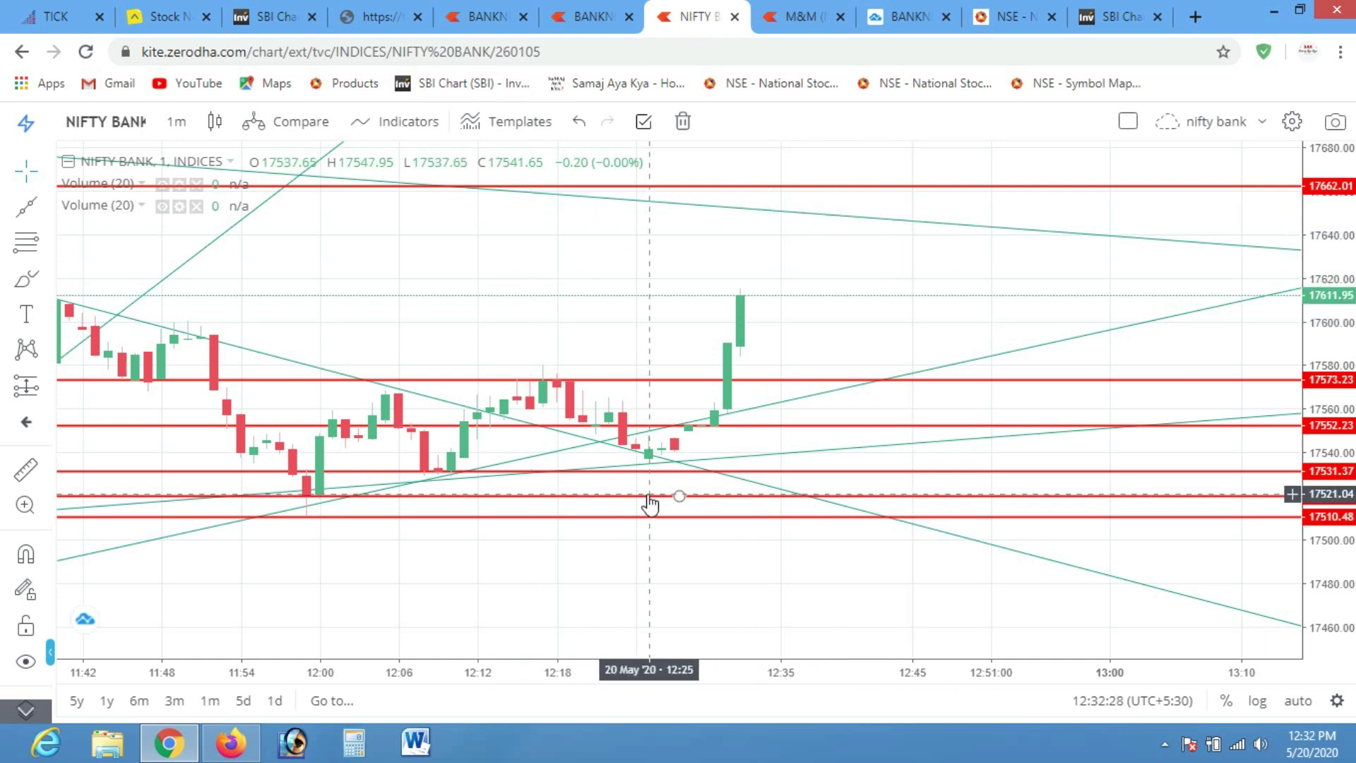
{"action": "left_click", "coordinate": [646, 638]}
{"action": "left_click", "coordinate": [647, 638]}
{"action": "left_click", "coordinate": [646, 638]}
{"action": "left_click_drag", "start_coordinate": [883, 343], "coordinate": [720, 393]}
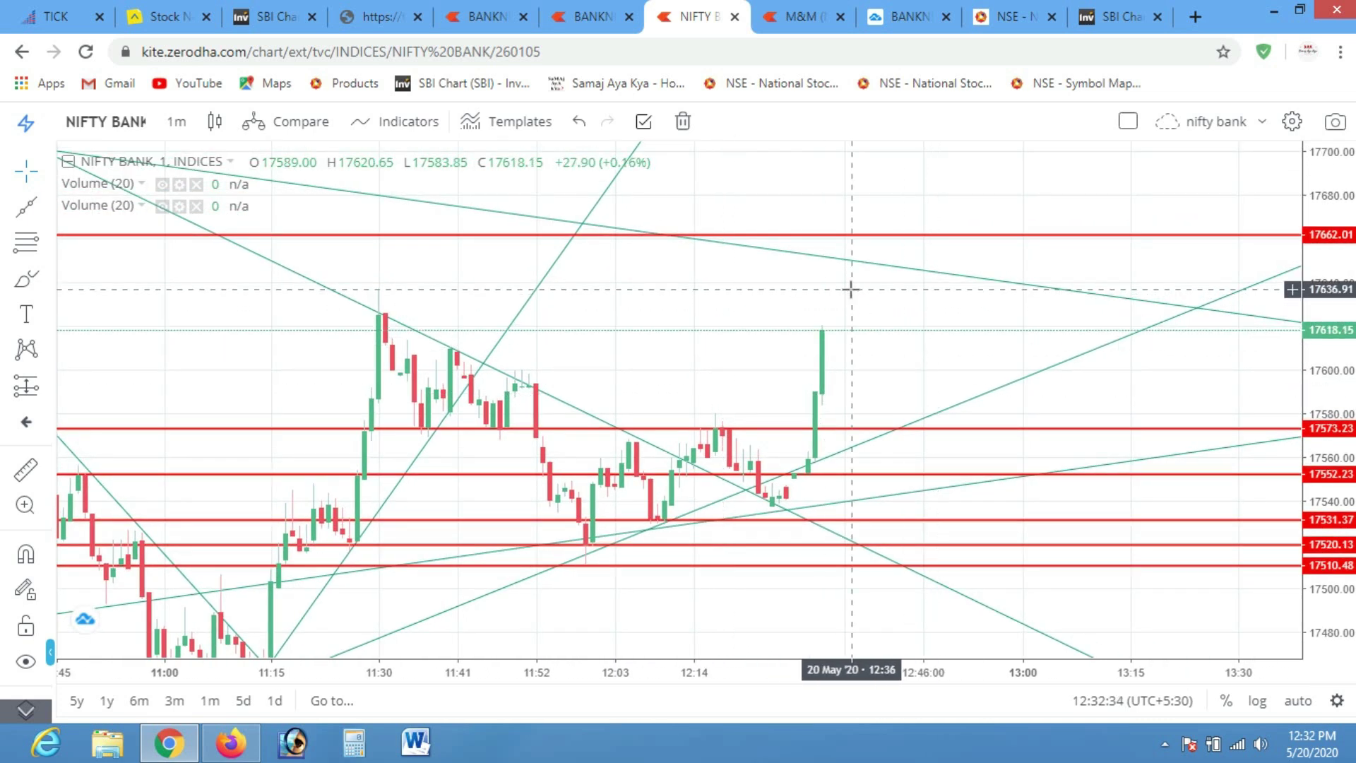
{"action": "left_click", "coordinate": [168, 20]}
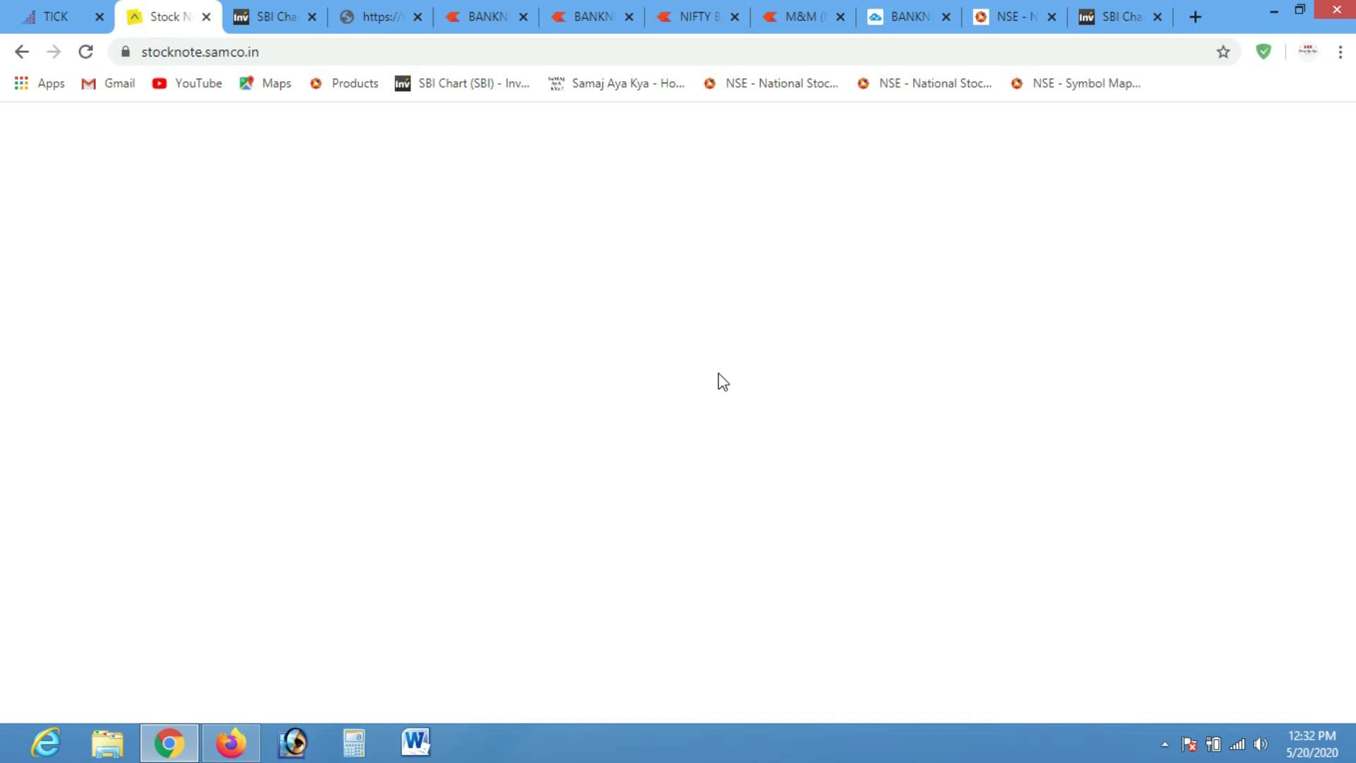
Reload StockNote, check the price move on the Nifty Bank chart, and review the day's positions in StockNote
{"action": "left_click", "coordinate": [85, 52]}
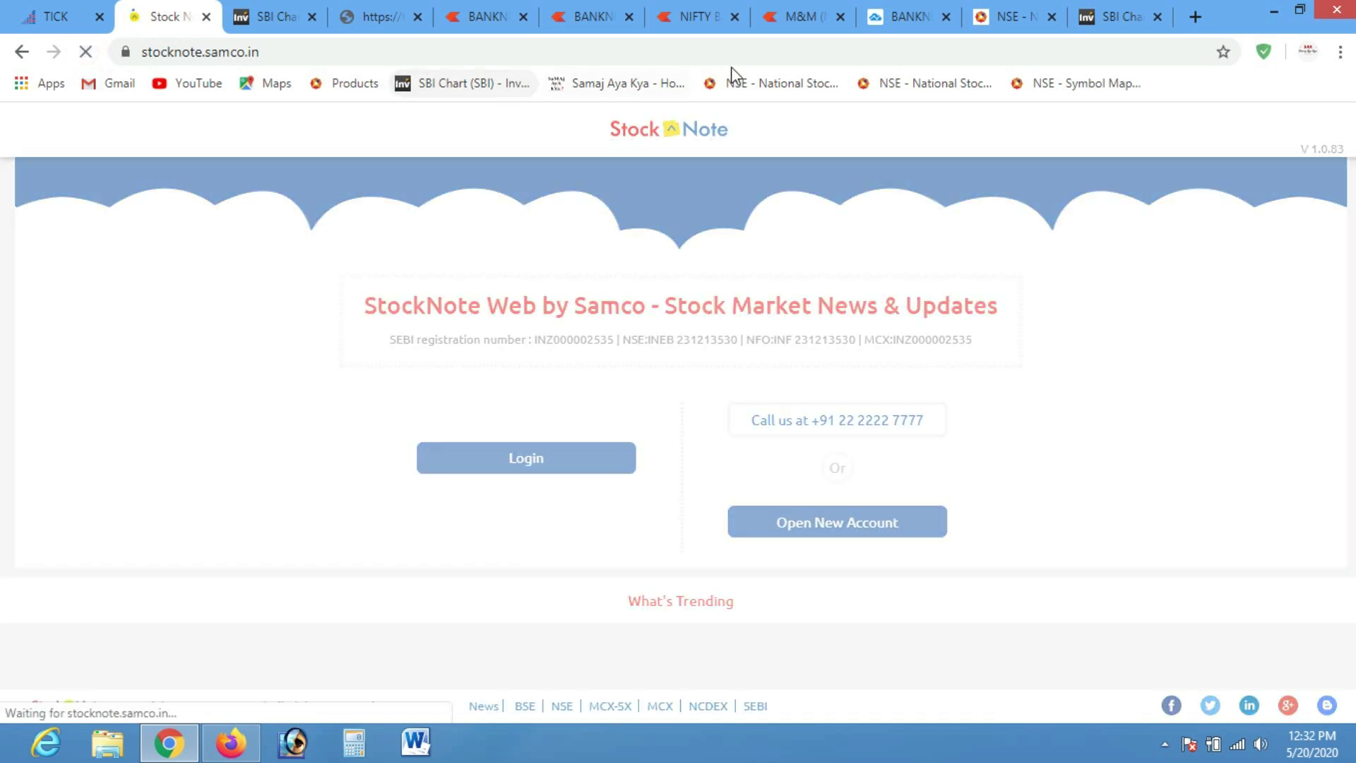
{"action": "left_click", "coordinate": [679, 22]}
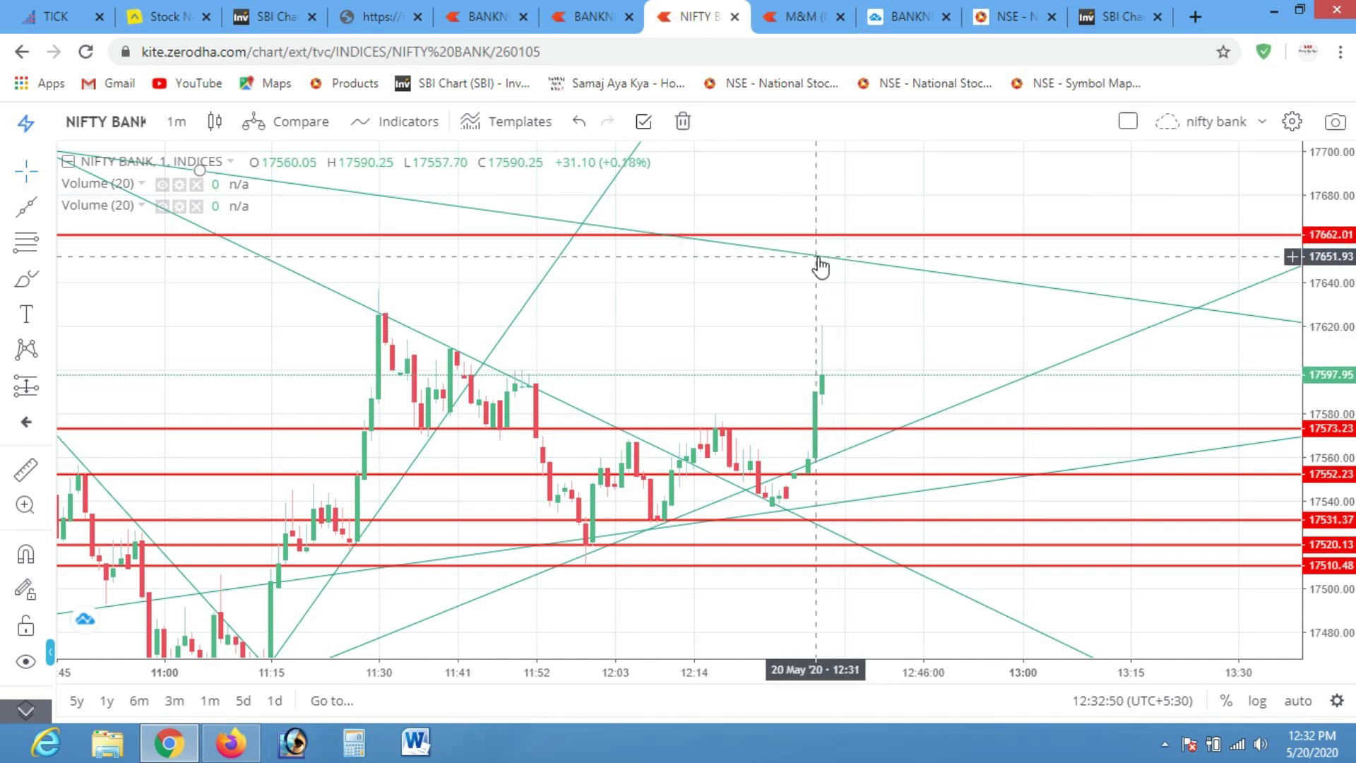
{"action": "left_click", "coordinate": [167, 21]}
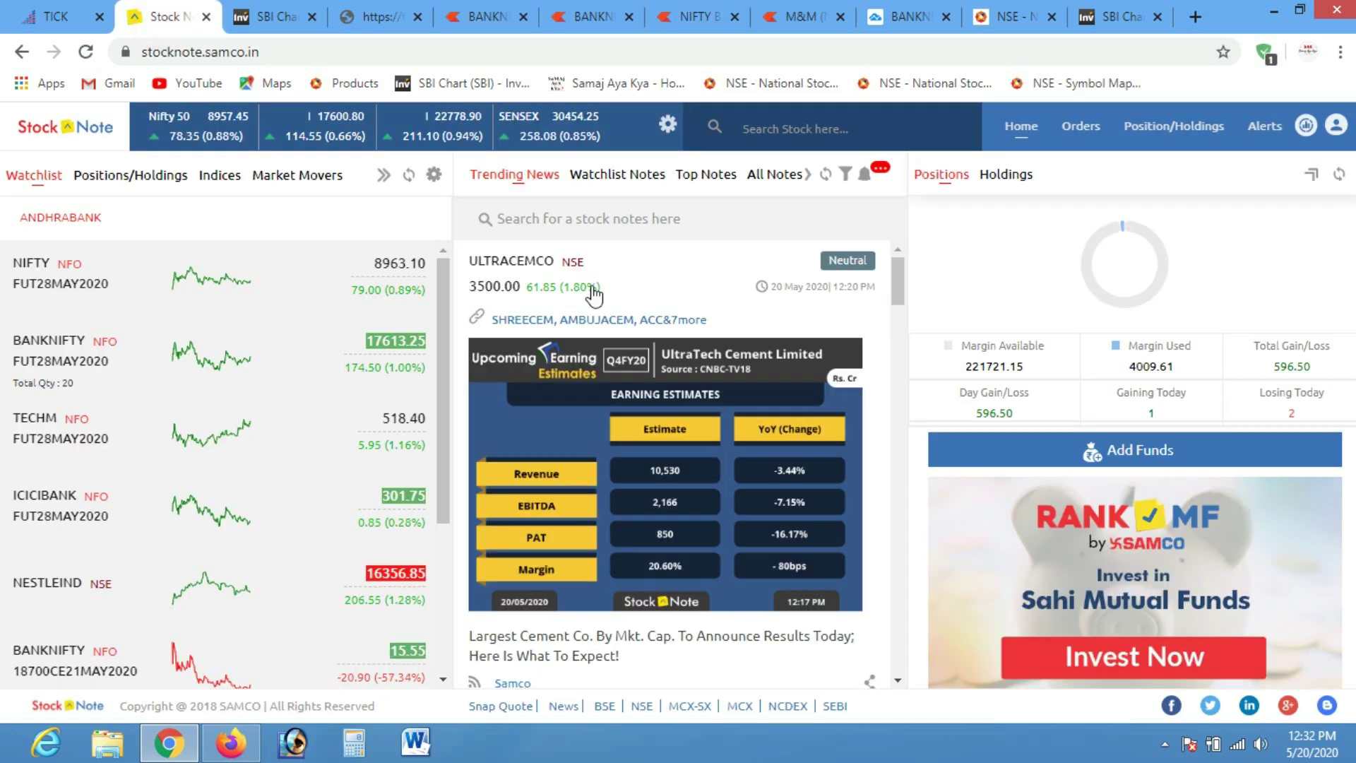
{"action": "left_click", "coordinate": [1174, 126]}
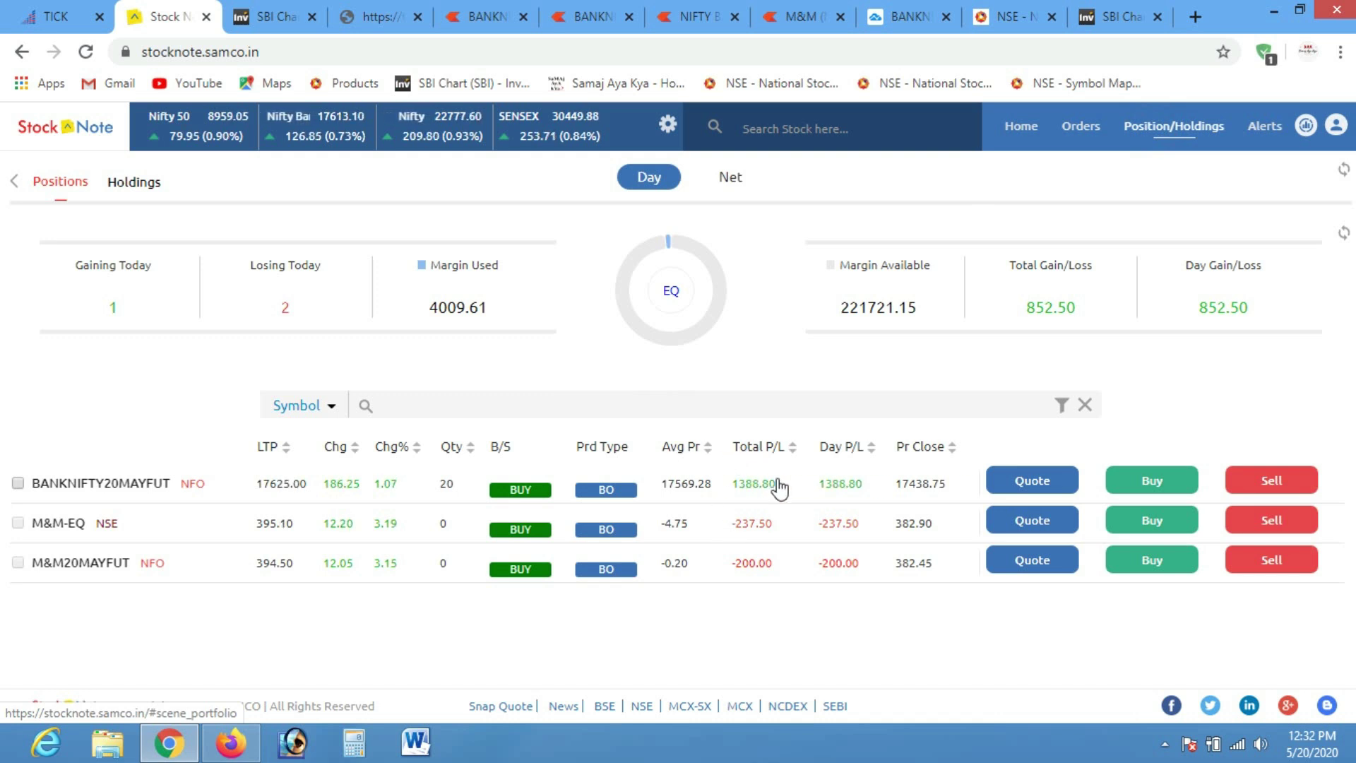
Modify the pending BANKNIFTY bracket limit sell order to a price of 17653, checking the Nifty Bank chart before submitting it
{"action": "left_click", "coordinate": [1080, 127]}
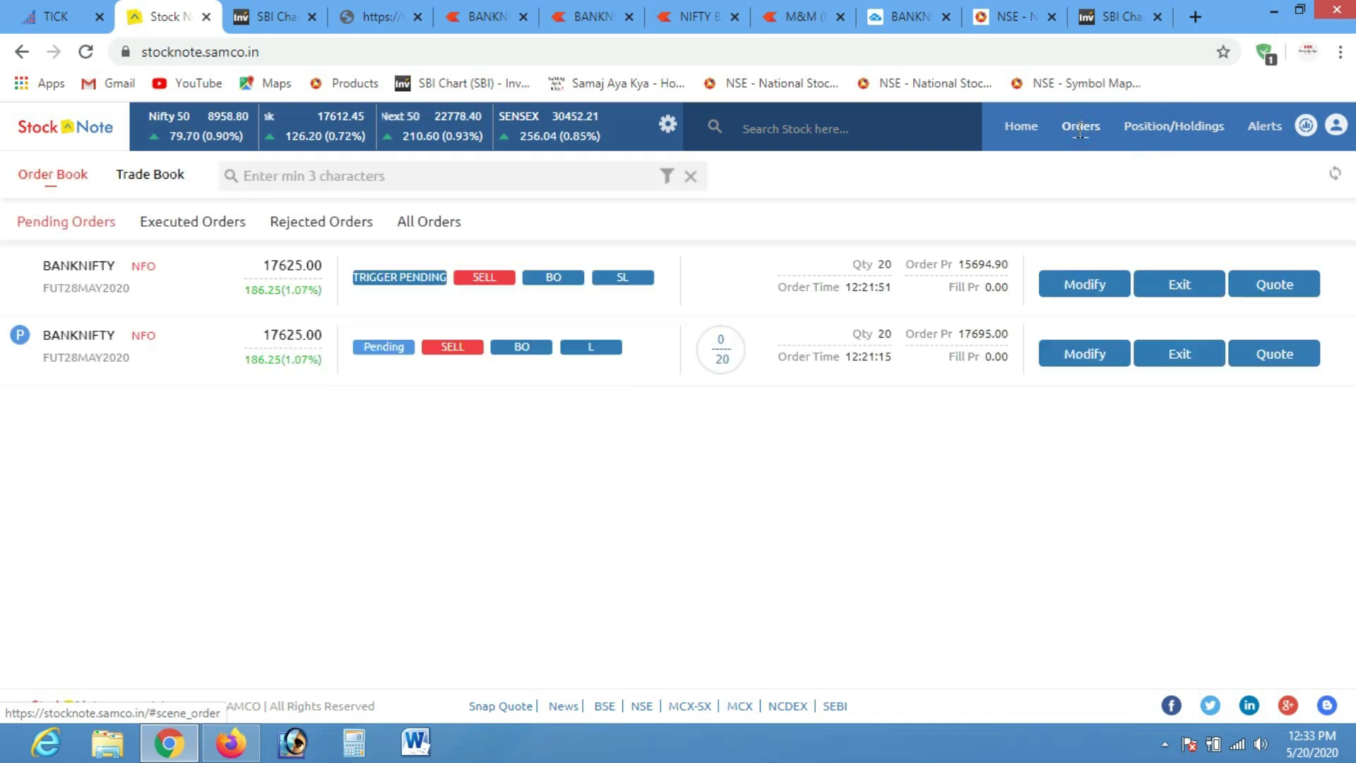
{"action": "left_click", "coordinate": [1061, 356]}
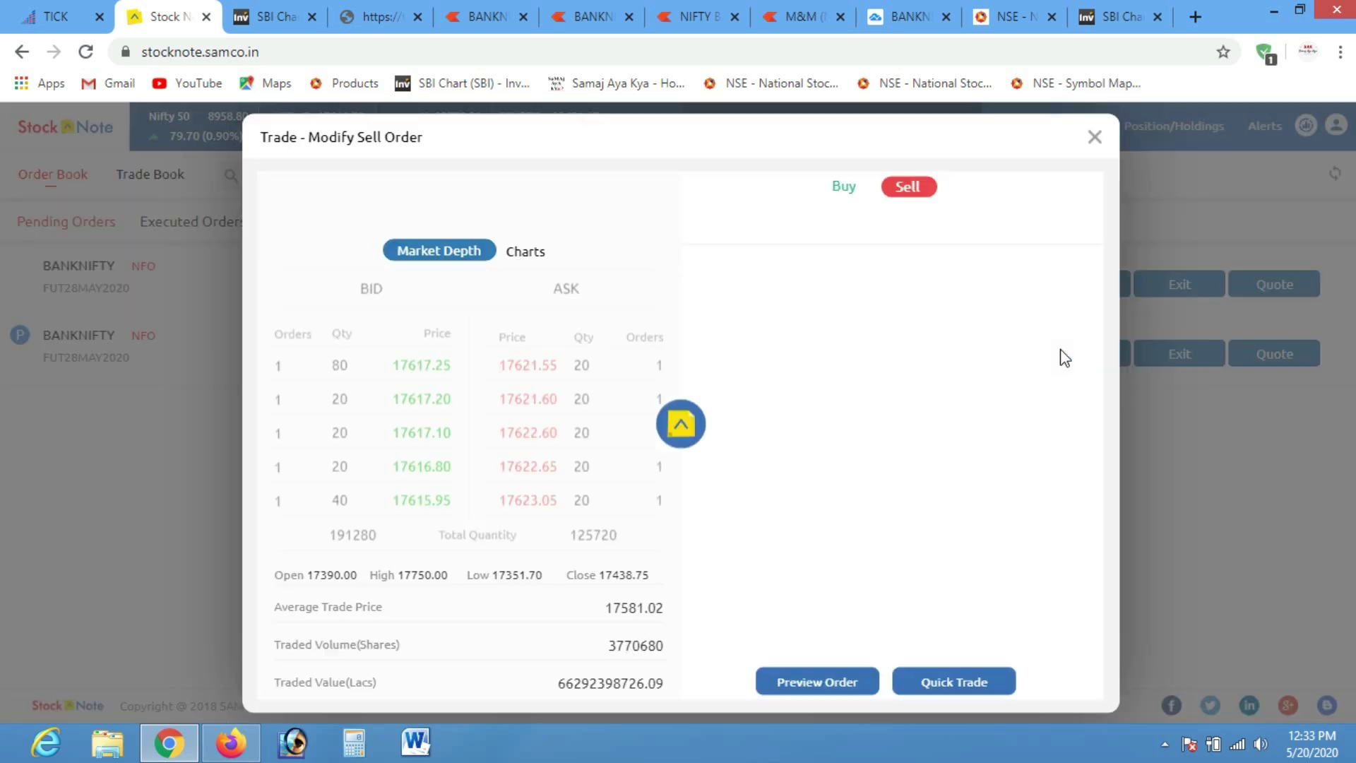
{"action": "left_click", "coordinate": [793, 418]}
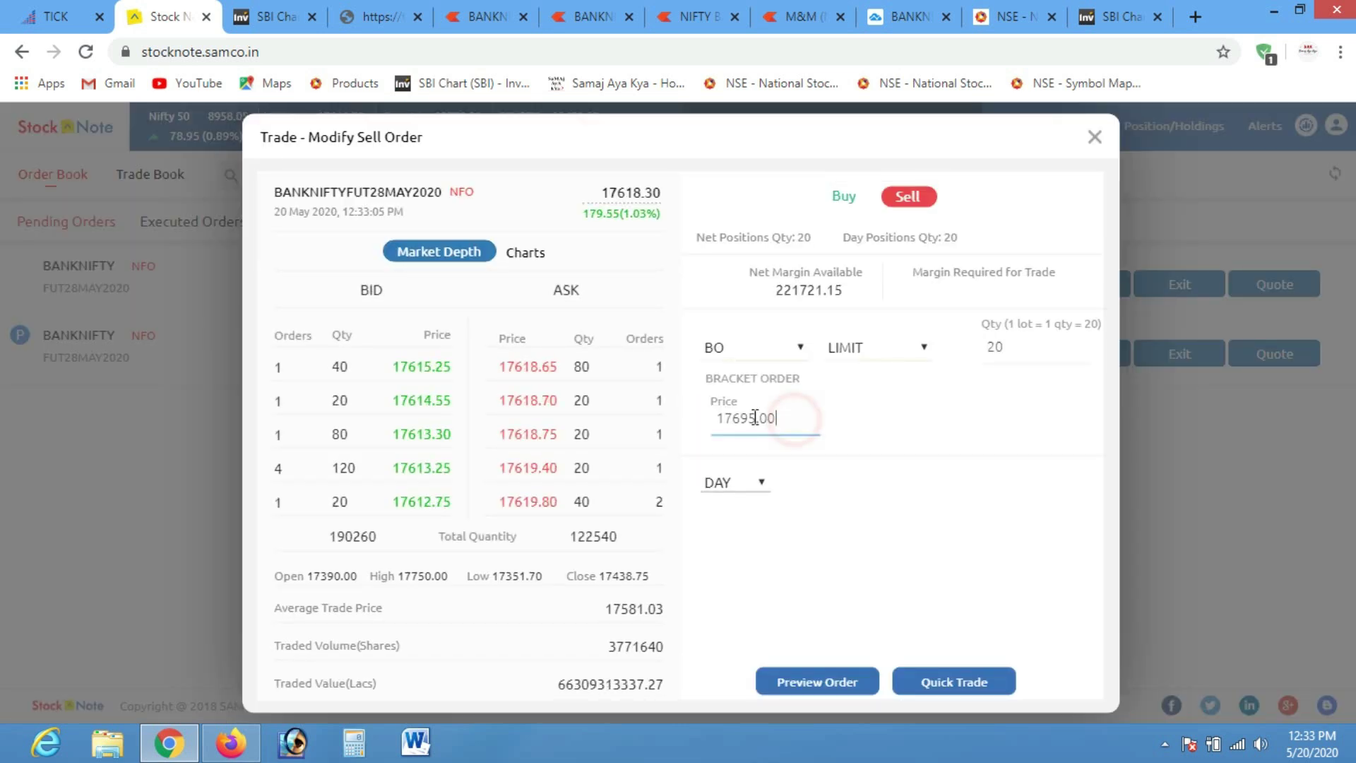
{"action": "left_click_drag", "start_coordinate": [743, 417], "coordinate": [799, 416]}
{"action": "type", "text": "53"}
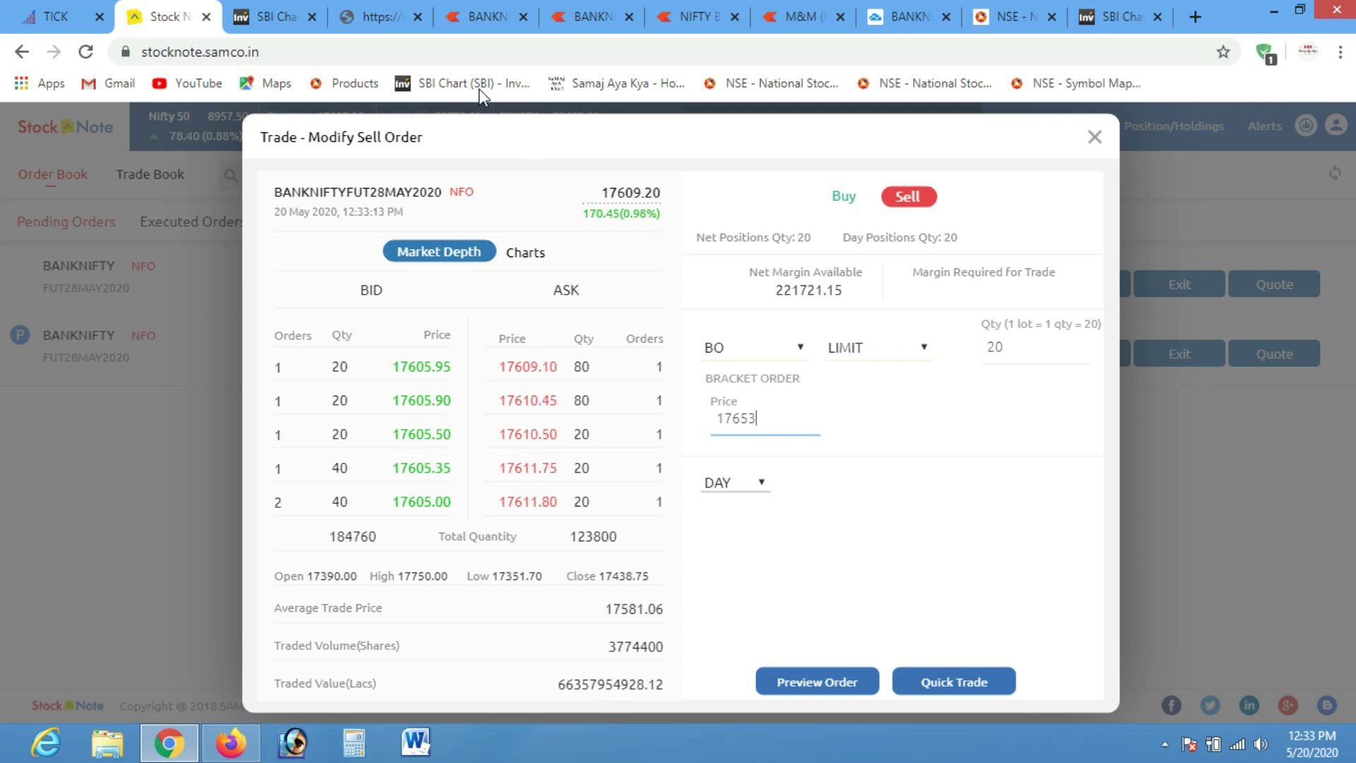
{"action": "left_click", "coordinate": [697, 19]}
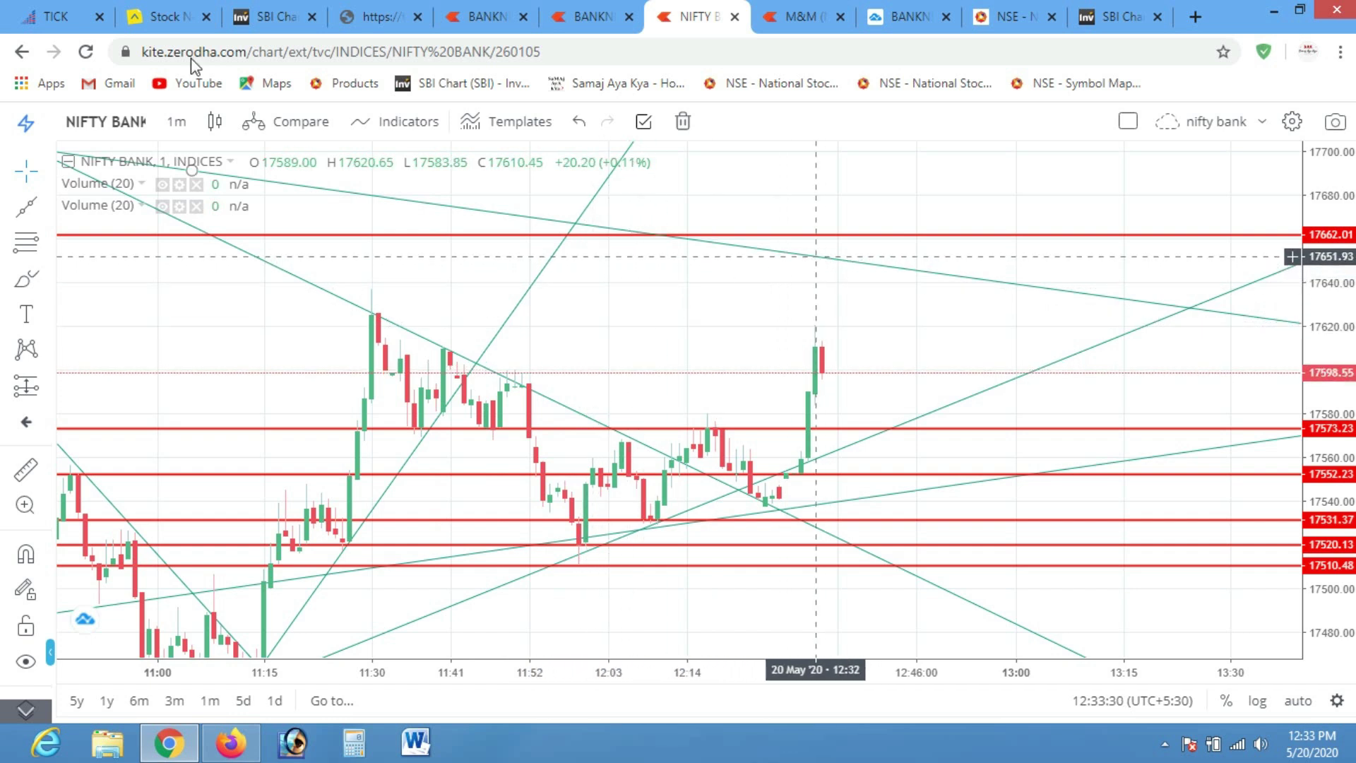
{"action": "left_click", "coordinate": [166, 16]}
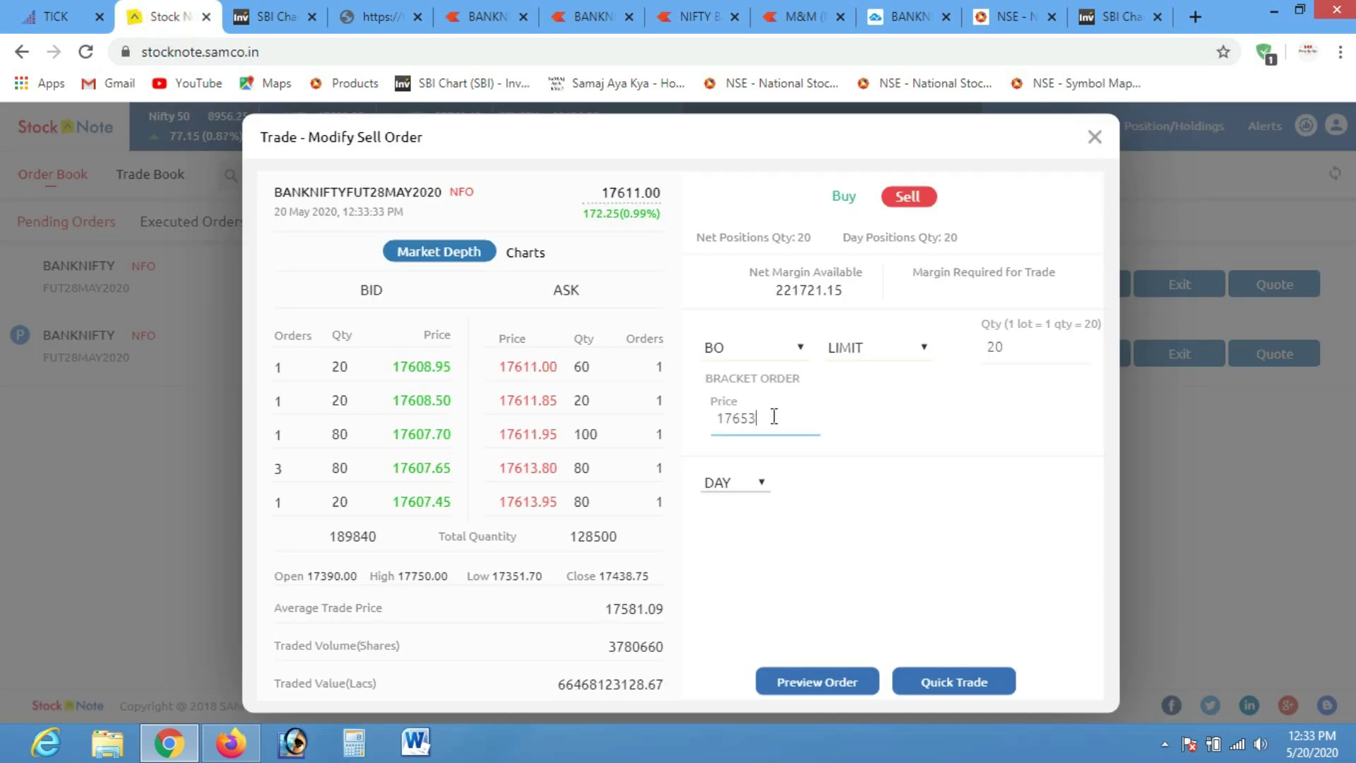
{"action": "left_click", "coordinate": [982, 682]}
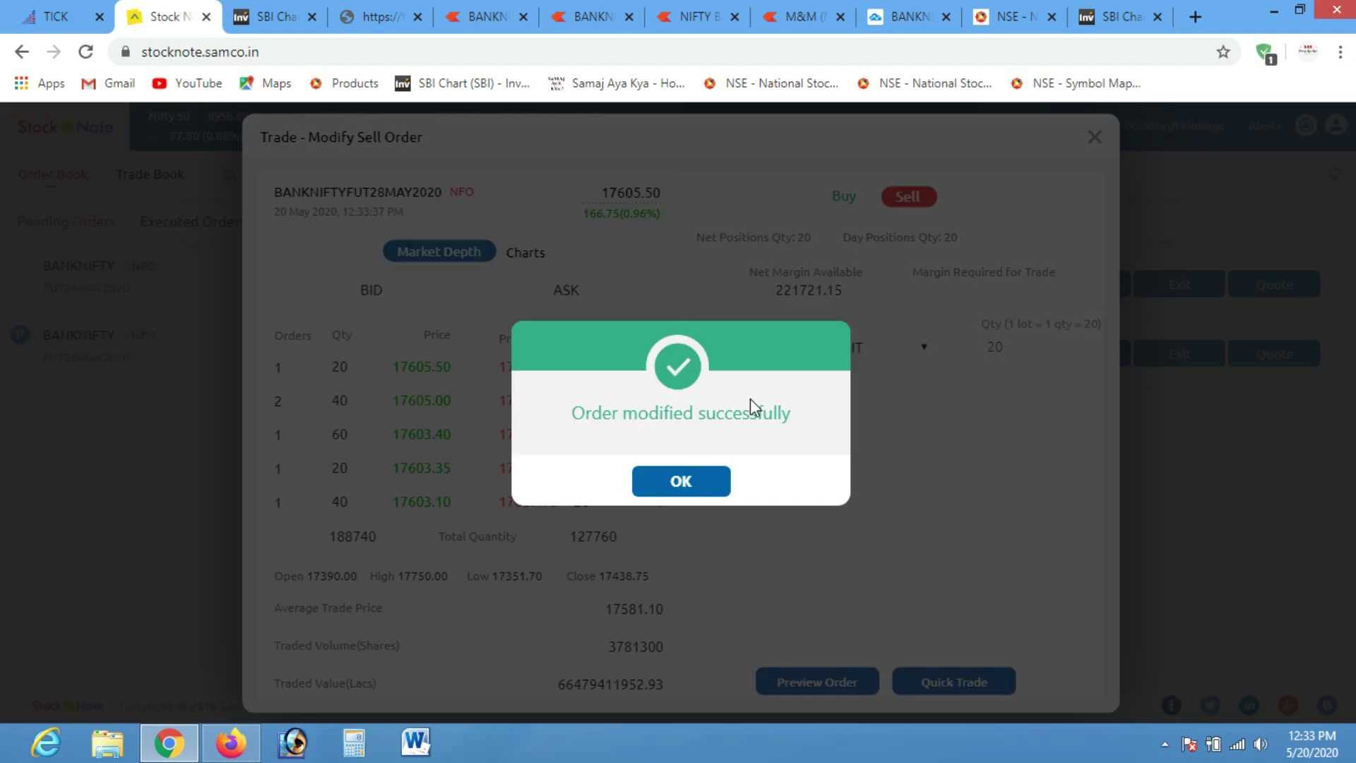
{"action": "left_click", "coordinate": [694, 481]}
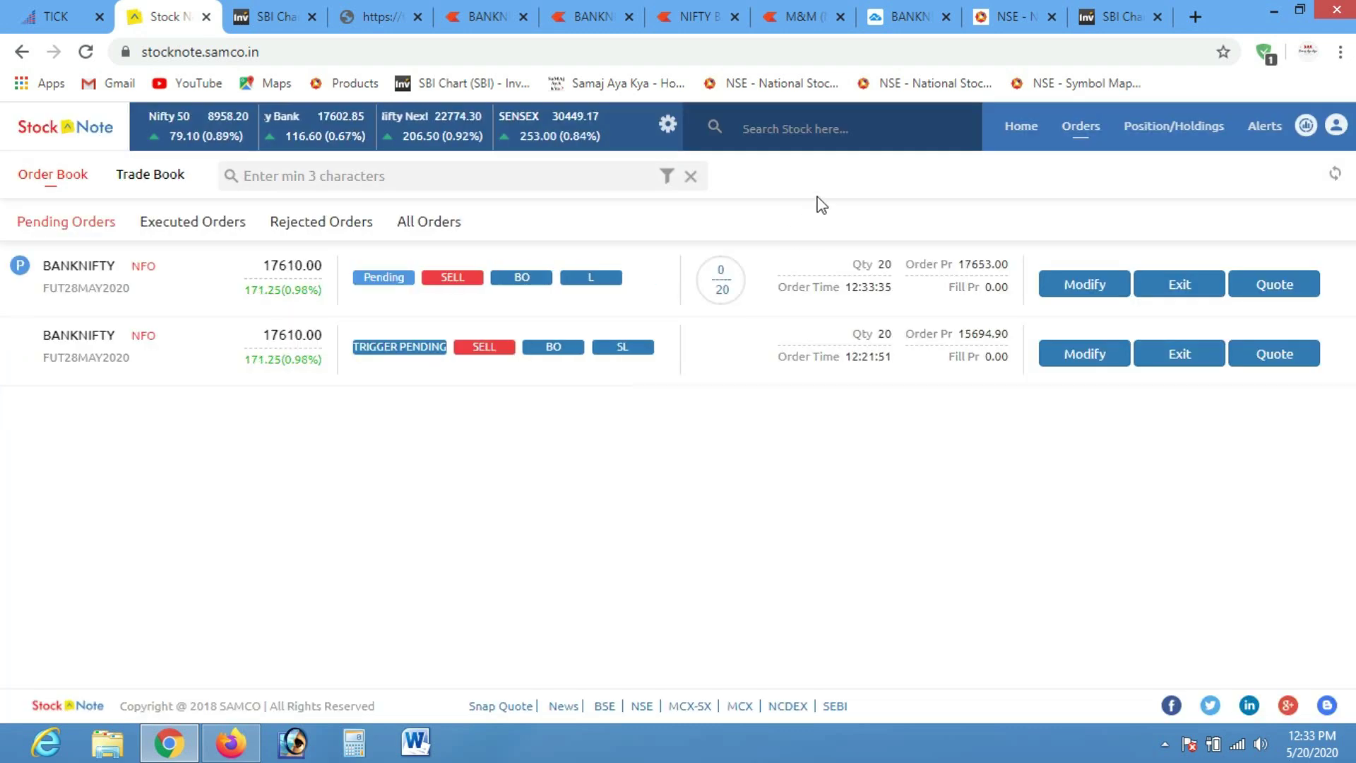
Check the Nifty Bank chart, and submit a trigger price of 17529 for the BANKNIFTY bracket stop-loss sell order in StockNote
{"action": "left_click", "coordinate": [689, 17]}
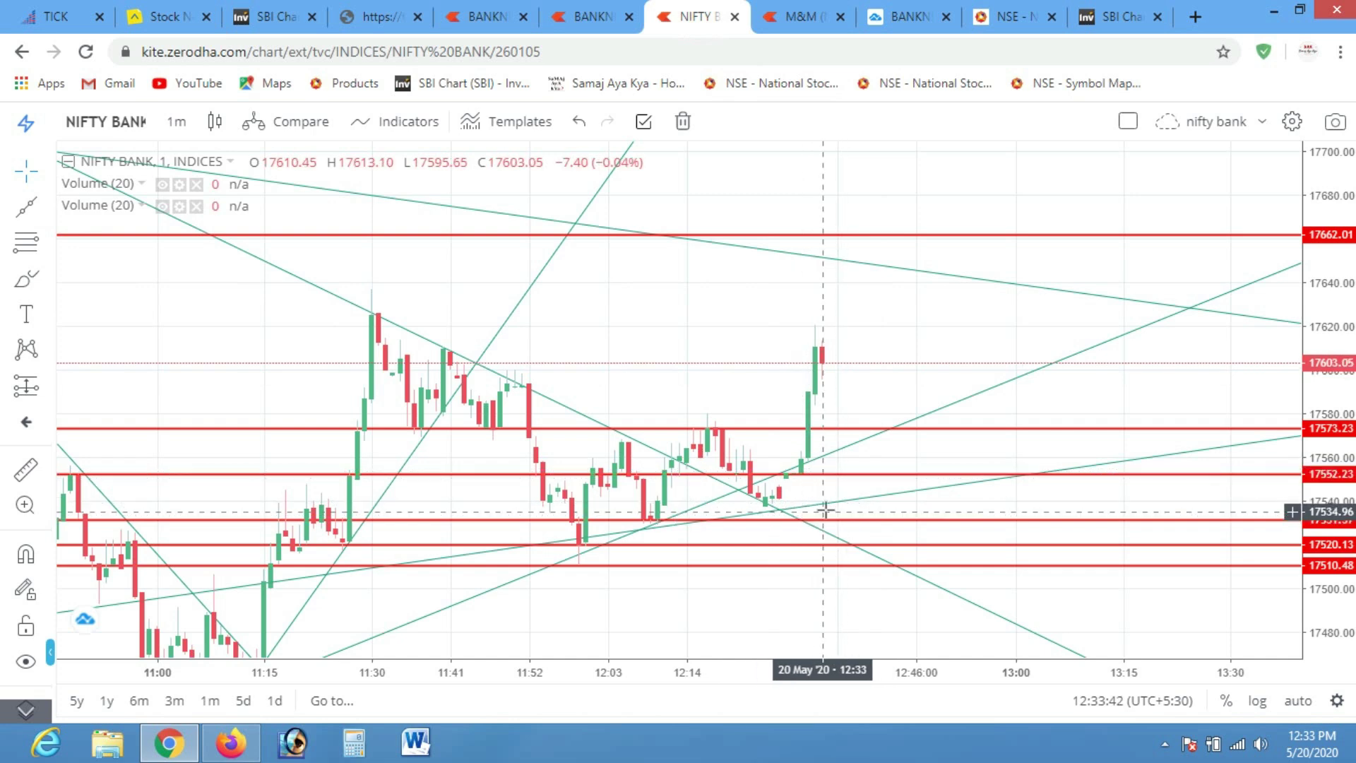
{"action": "left_click", "coordinate": [165, 17]}
{"action": "left_click", "coordinate": [1080, 355]}
{"action": "left_click", "coordinate": [919, 415]}
{"action": "key", "text": "BackSpace"}
{"action": "key", "text": "BackSpace"}
{"action": "key", "text": "BackSpace"}
{"action": "key", "text": "BackSpace"}
{"action": "key", "text": "BackSpace"}
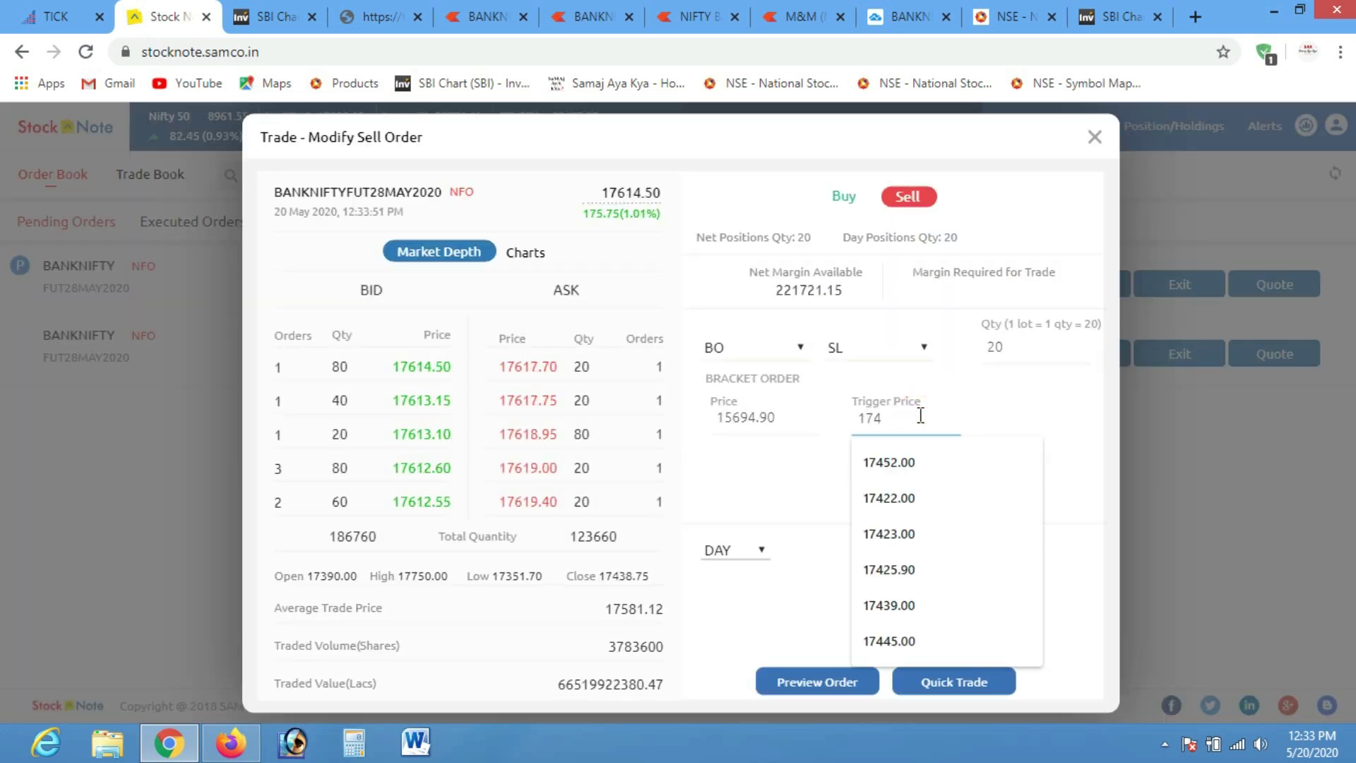
{"action": "key", "text": "BackSpace"}
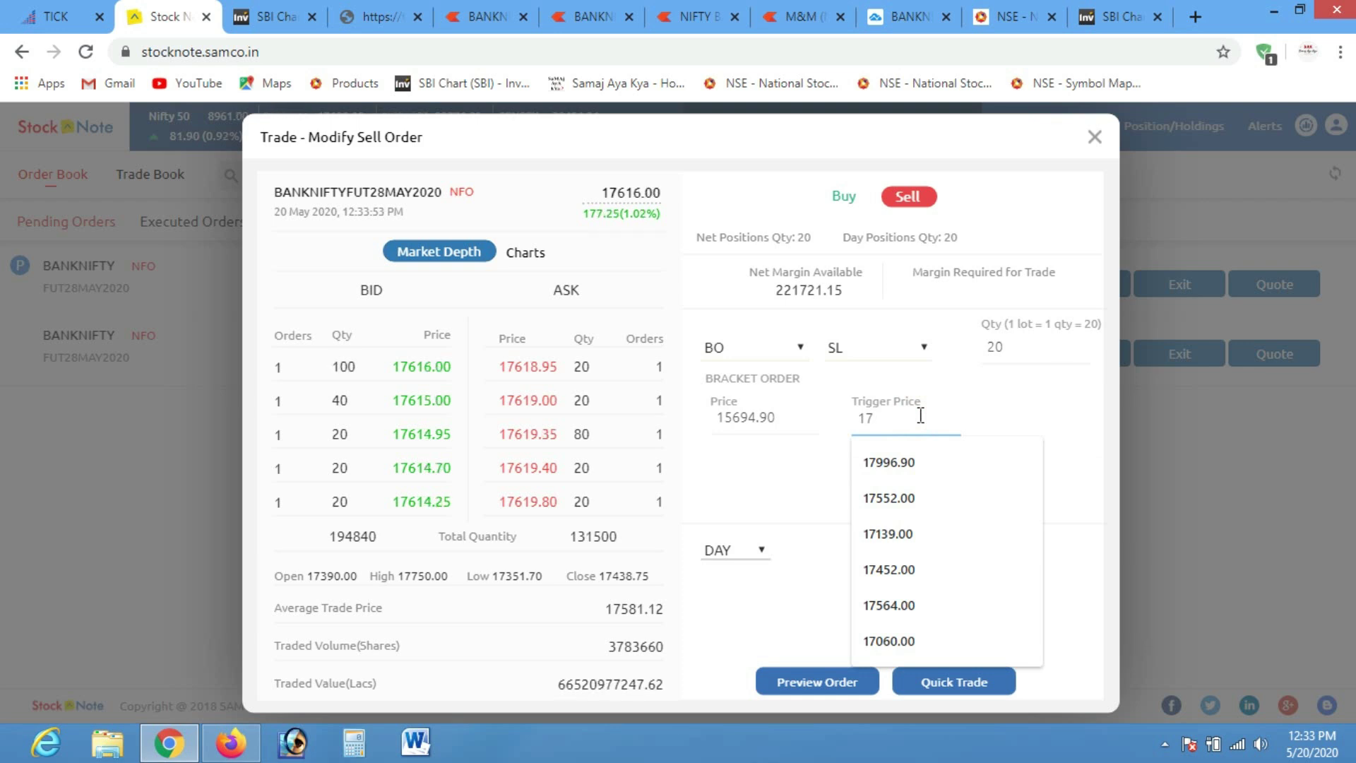
{"action": "type", "text": "5"}
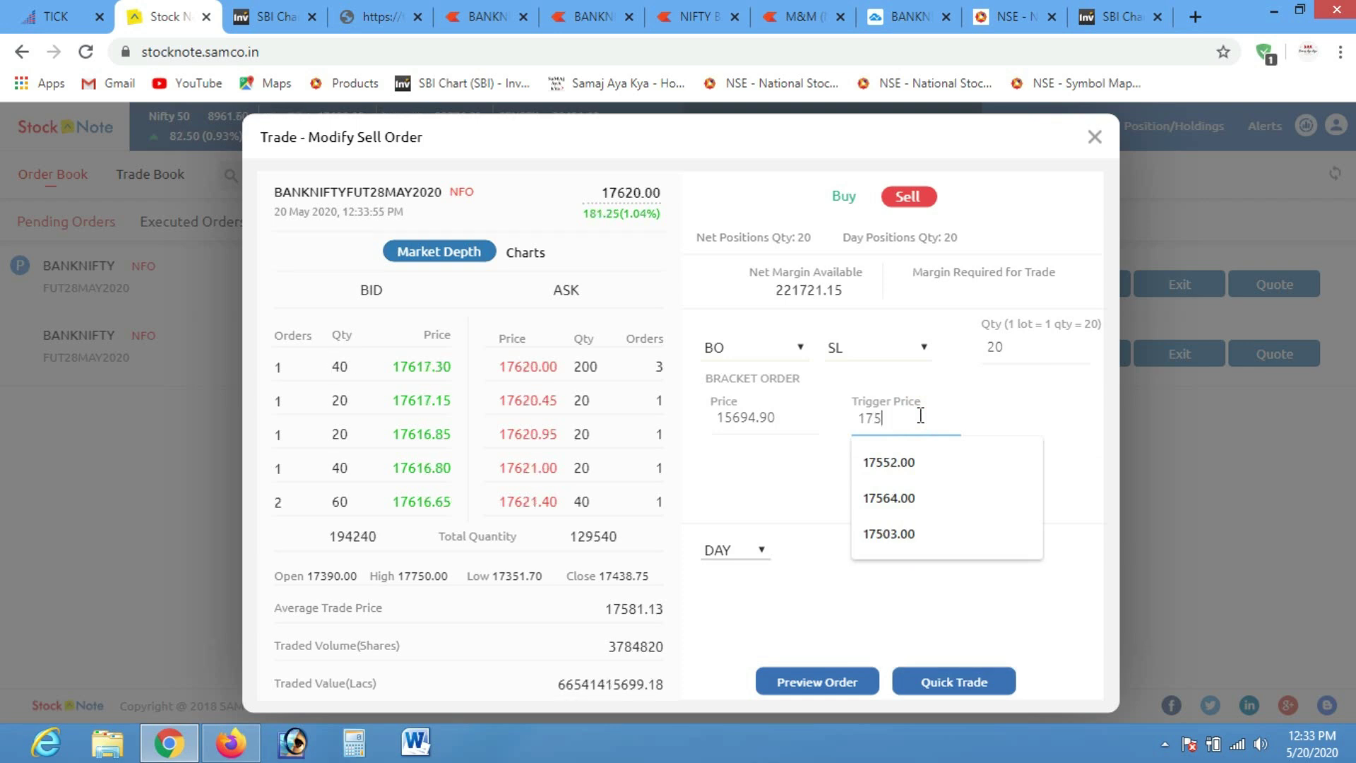
{"action": "type", "text": "29"}
{"action": "left_click", "coordinate": [975, 685]}
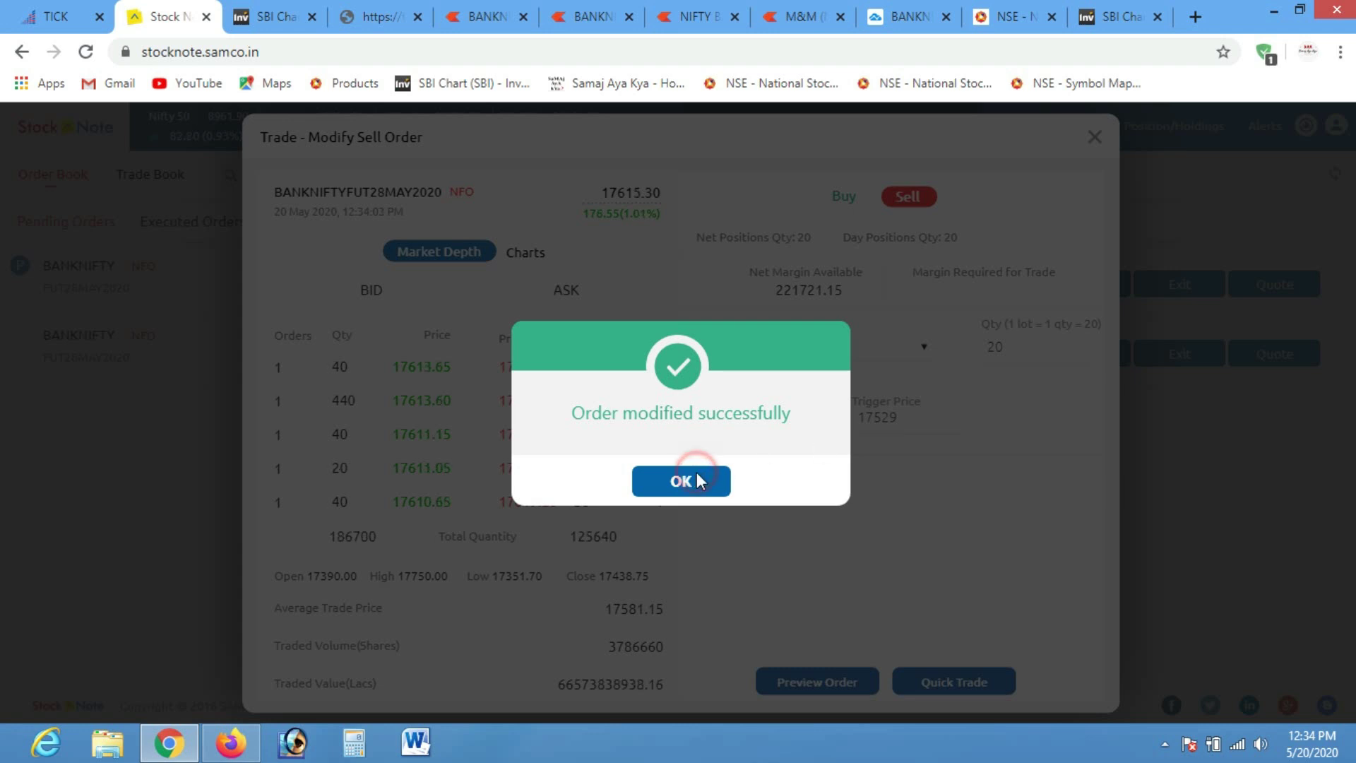
{"action": "left_click", "coordinate": [697, 478]}
Review the day's positions, reload StockNote, and reopen the Position/Holdings page to check the BANKNIFTY position
{"action": "left_click", "coordinate": [1157, 137]}
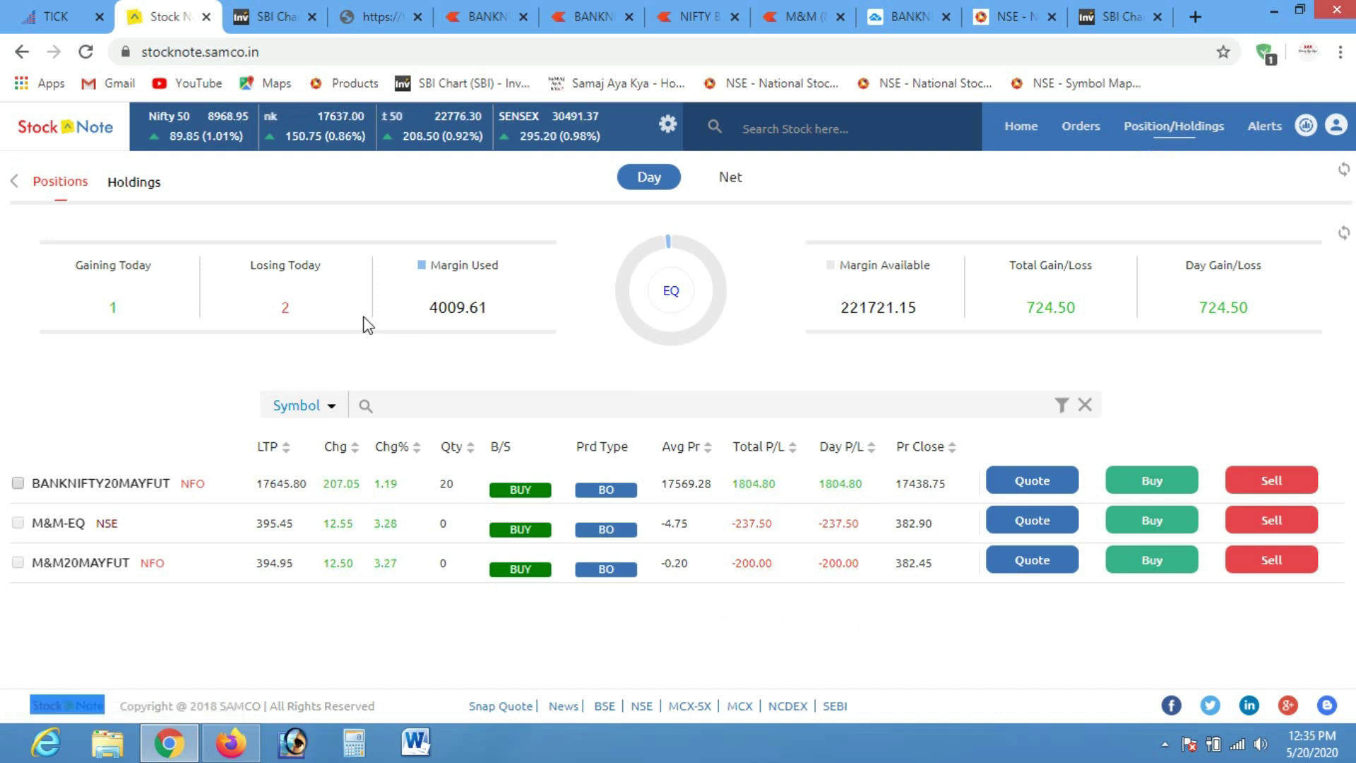
{"action": "left_click", "coordinate": [87, 54]}
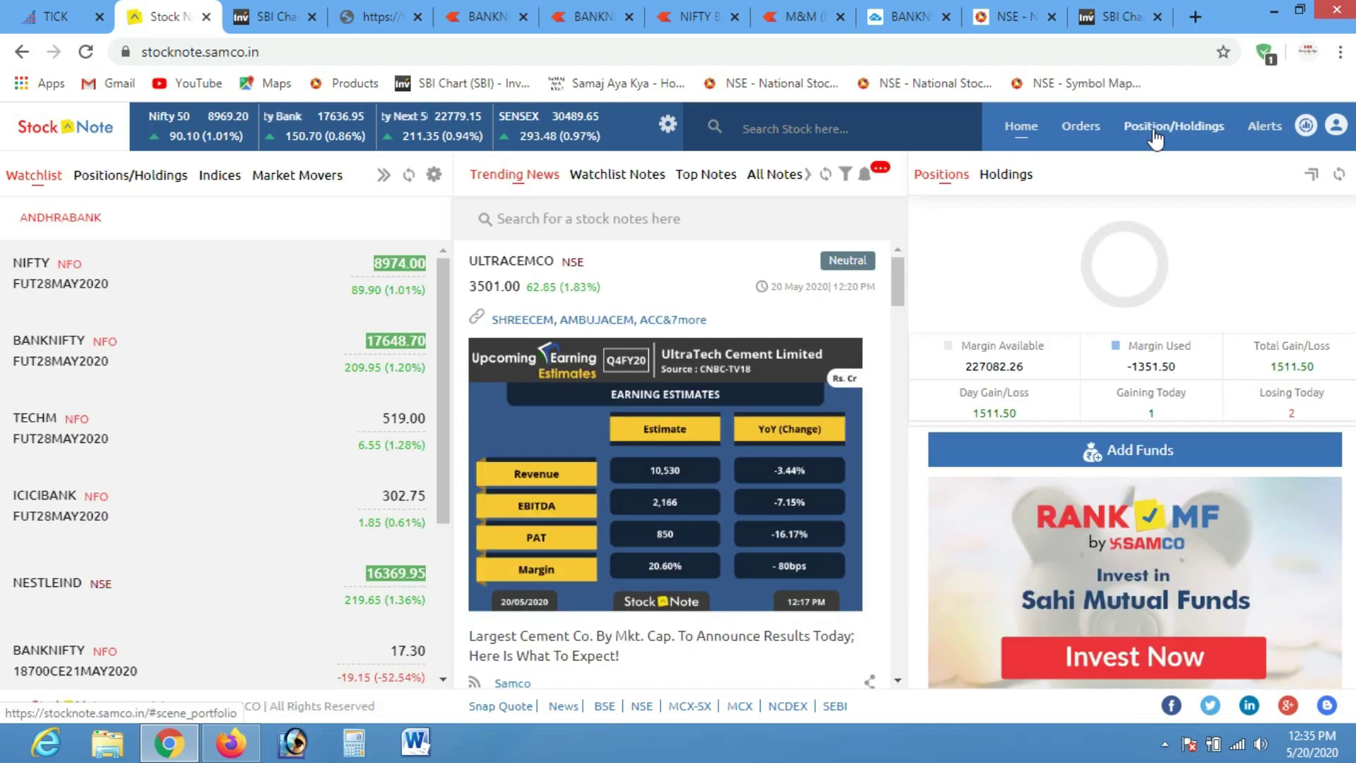
{"action": "left_click", "coordinate": [1155, 134]}
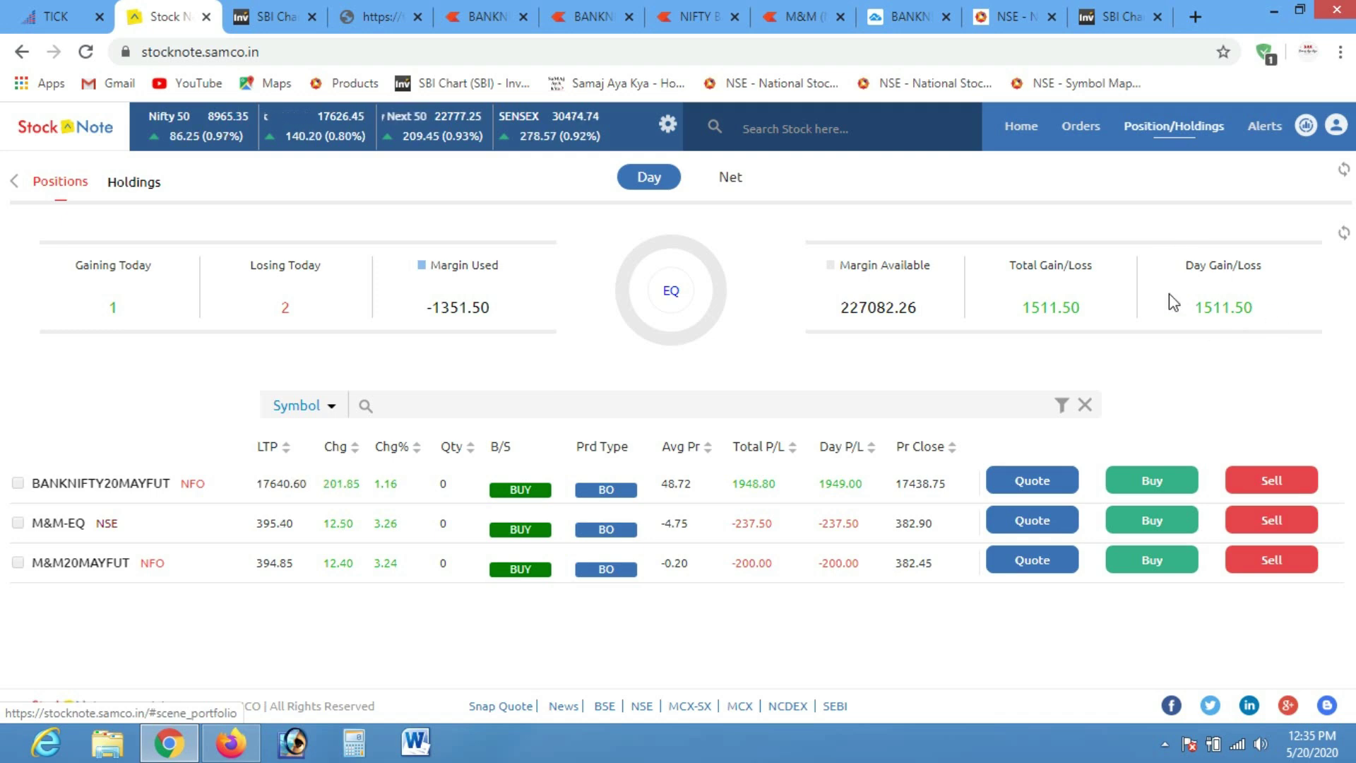
Switch to the Nifty Bank chart, compress its price scale, and zoom out to show more of the session
{"action": "left_click", "coordinate": [694, 21]}
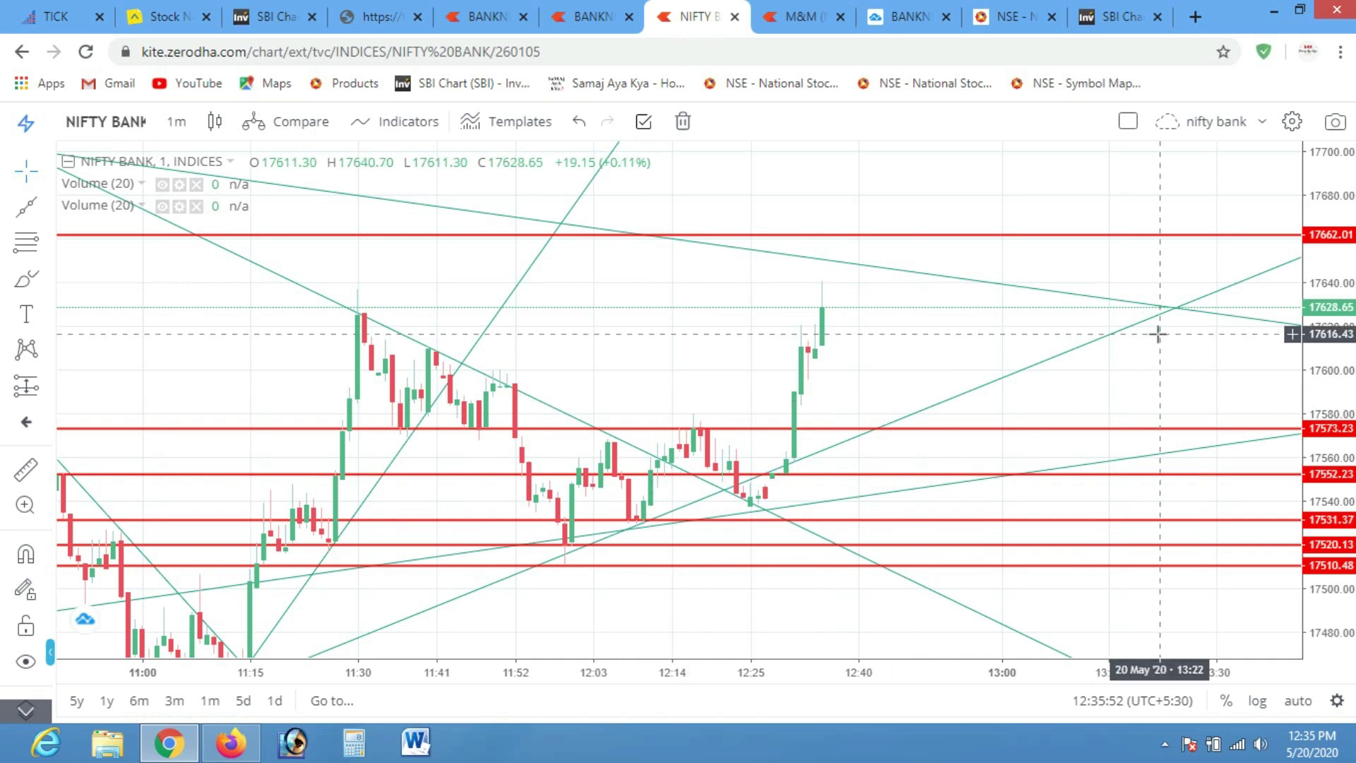
{"action": "left_click", "coordinate": [1326, 281]}
{"action": "left_click_drag", "start_coordinate": [1336, 344], "coordinate": [1331, 431]}
{"action": "left_click", "coordinate": [646, 638]}
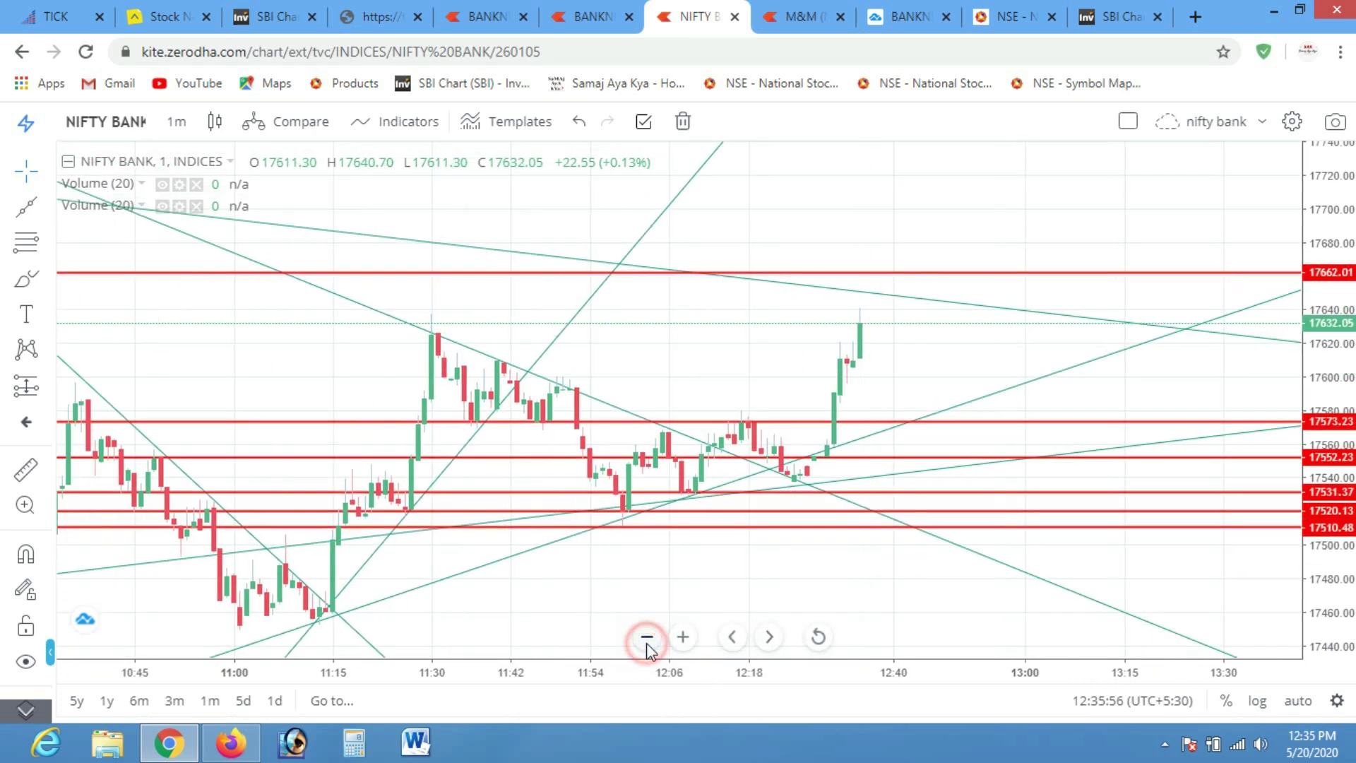